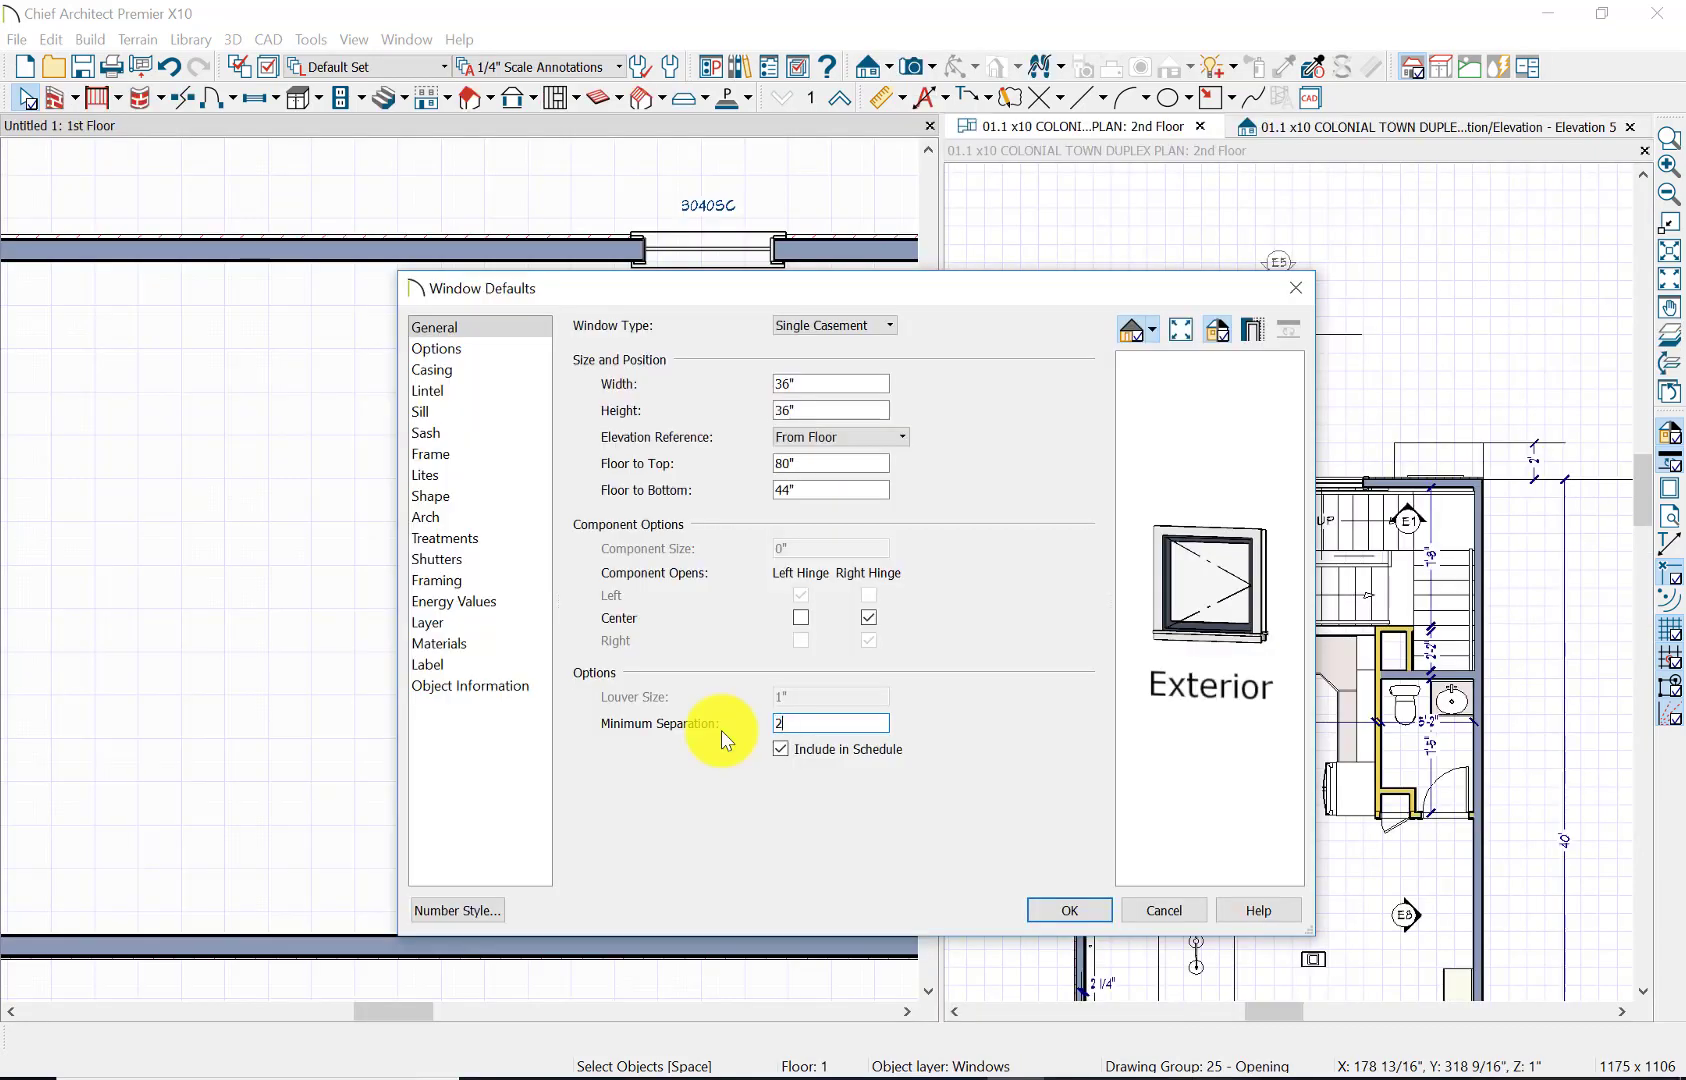
- Commit a 2" Minimum Separation in Window Defaults and accept the change
key(Tab)
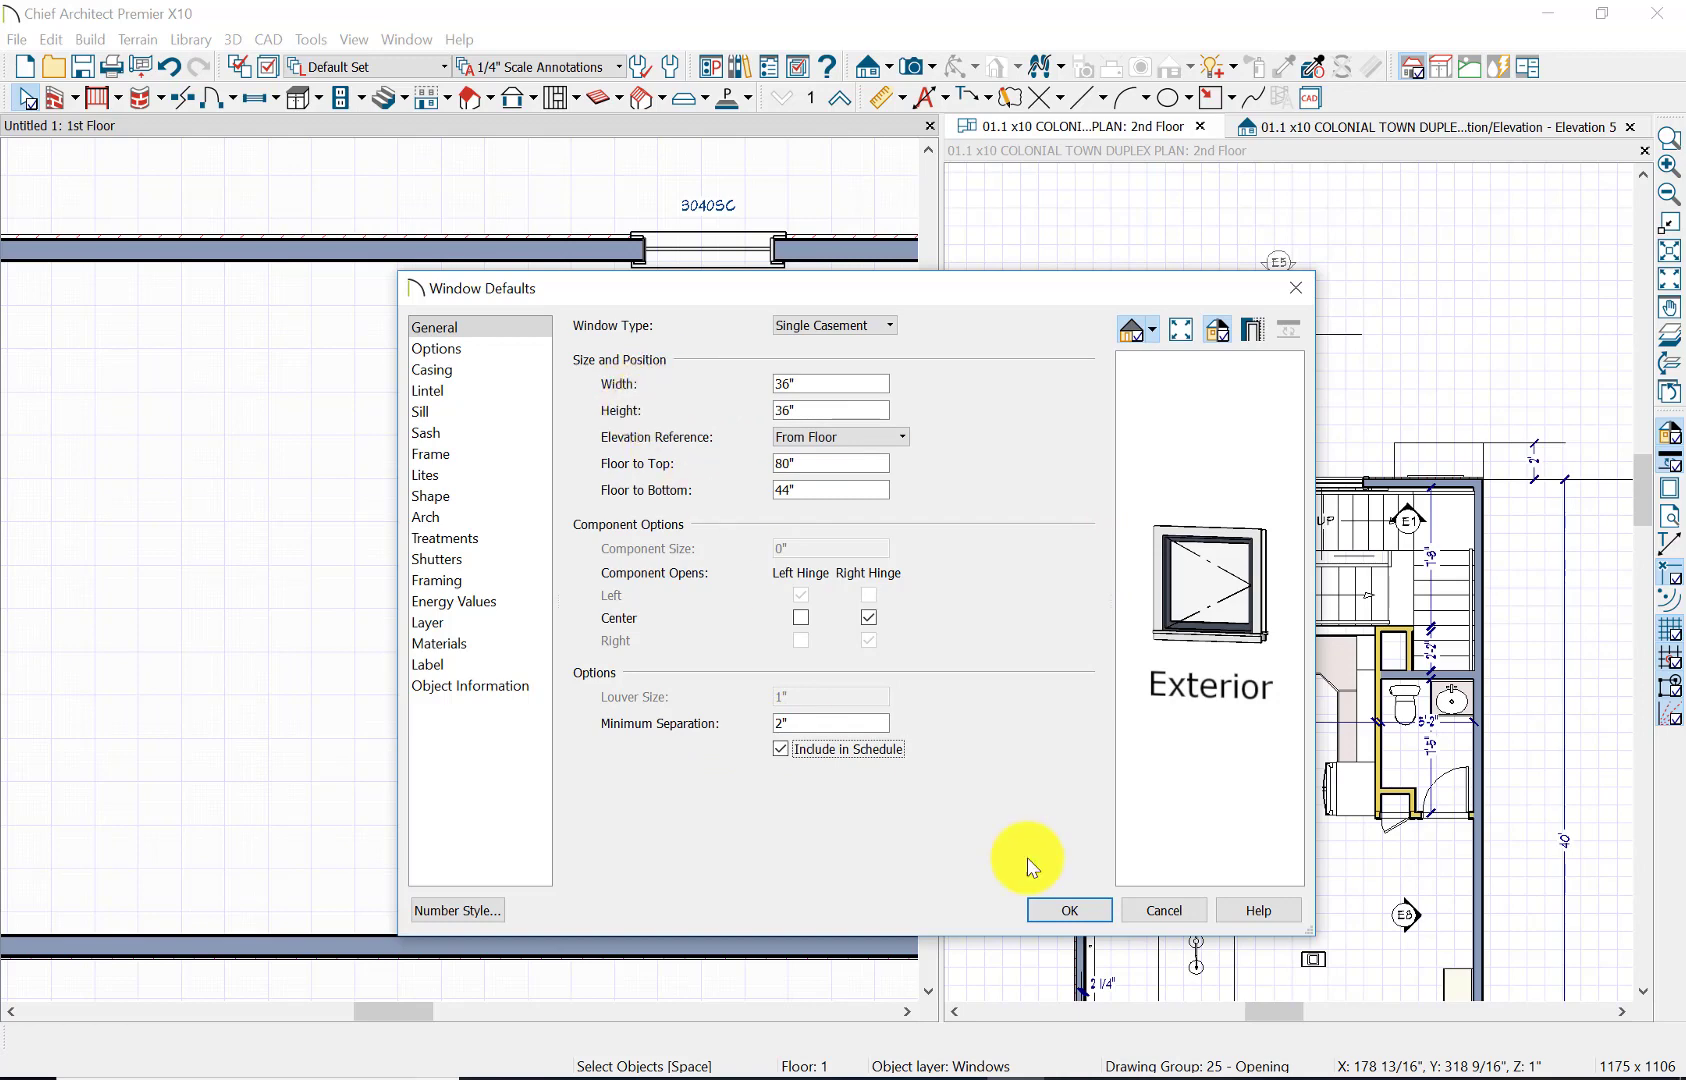
click(1075, 916)
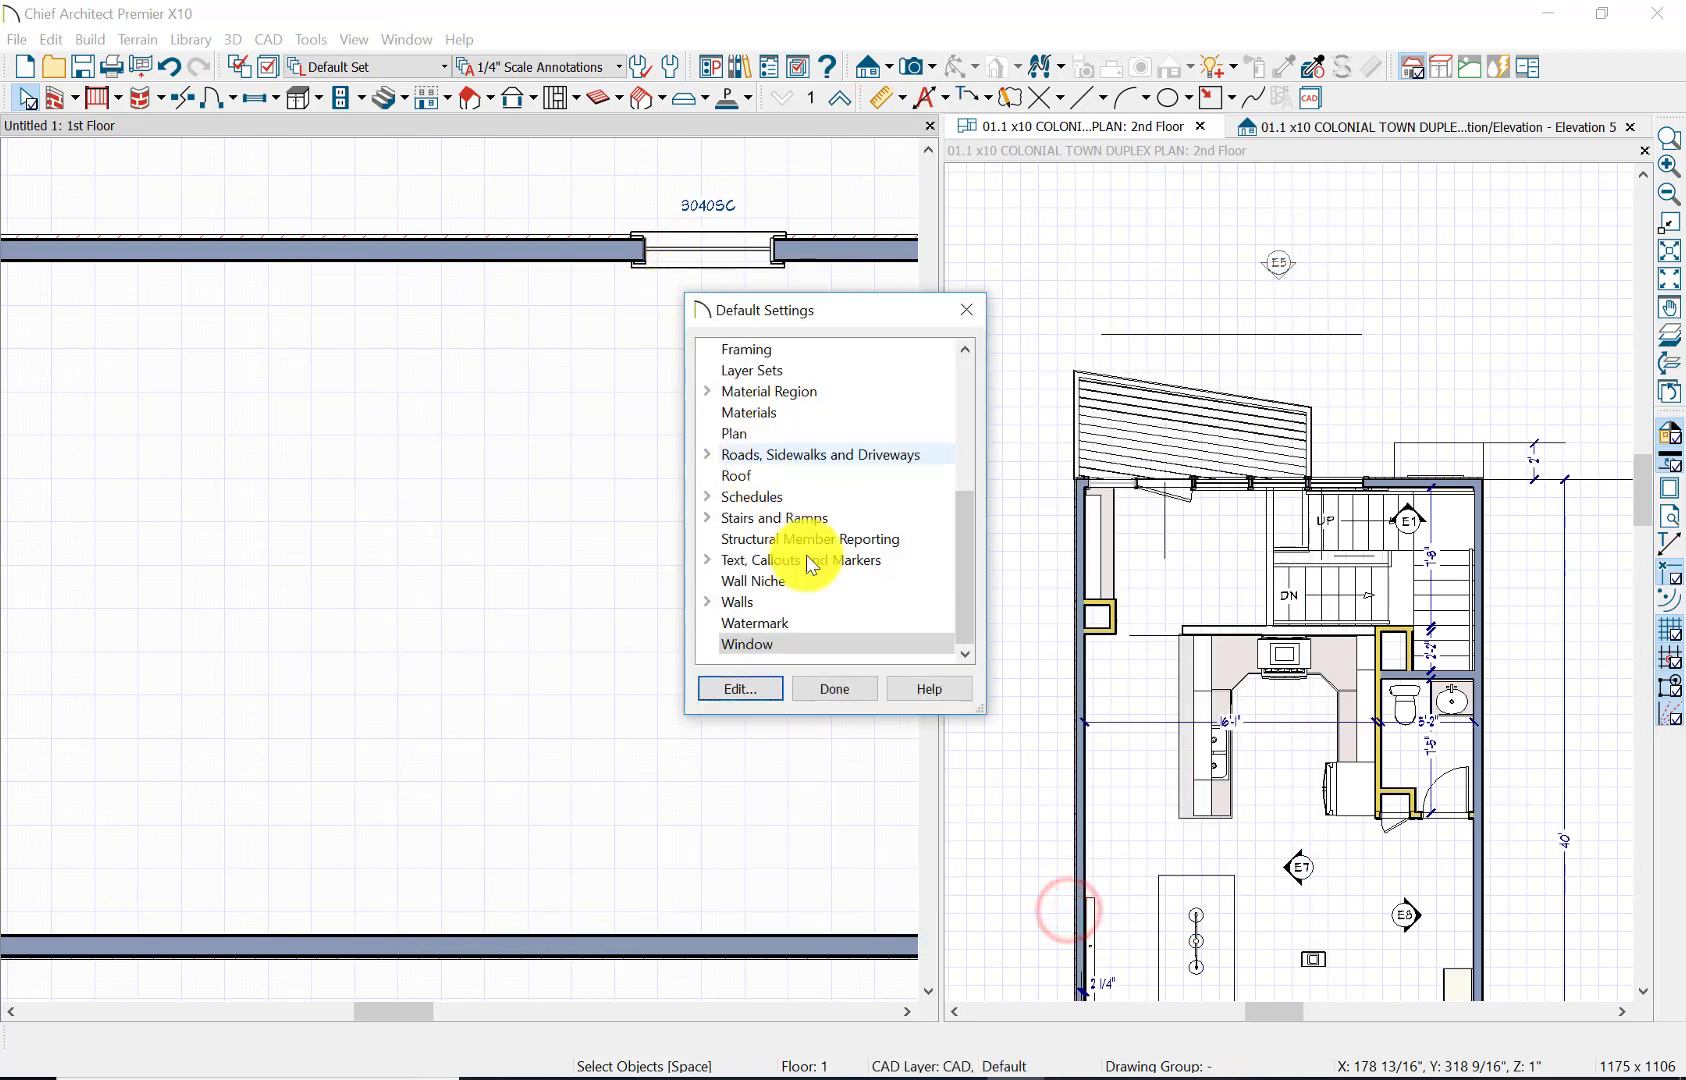
- Duplicate the 3040SC window and butt the copy against the original in the first-floor wall
click(829, 690)
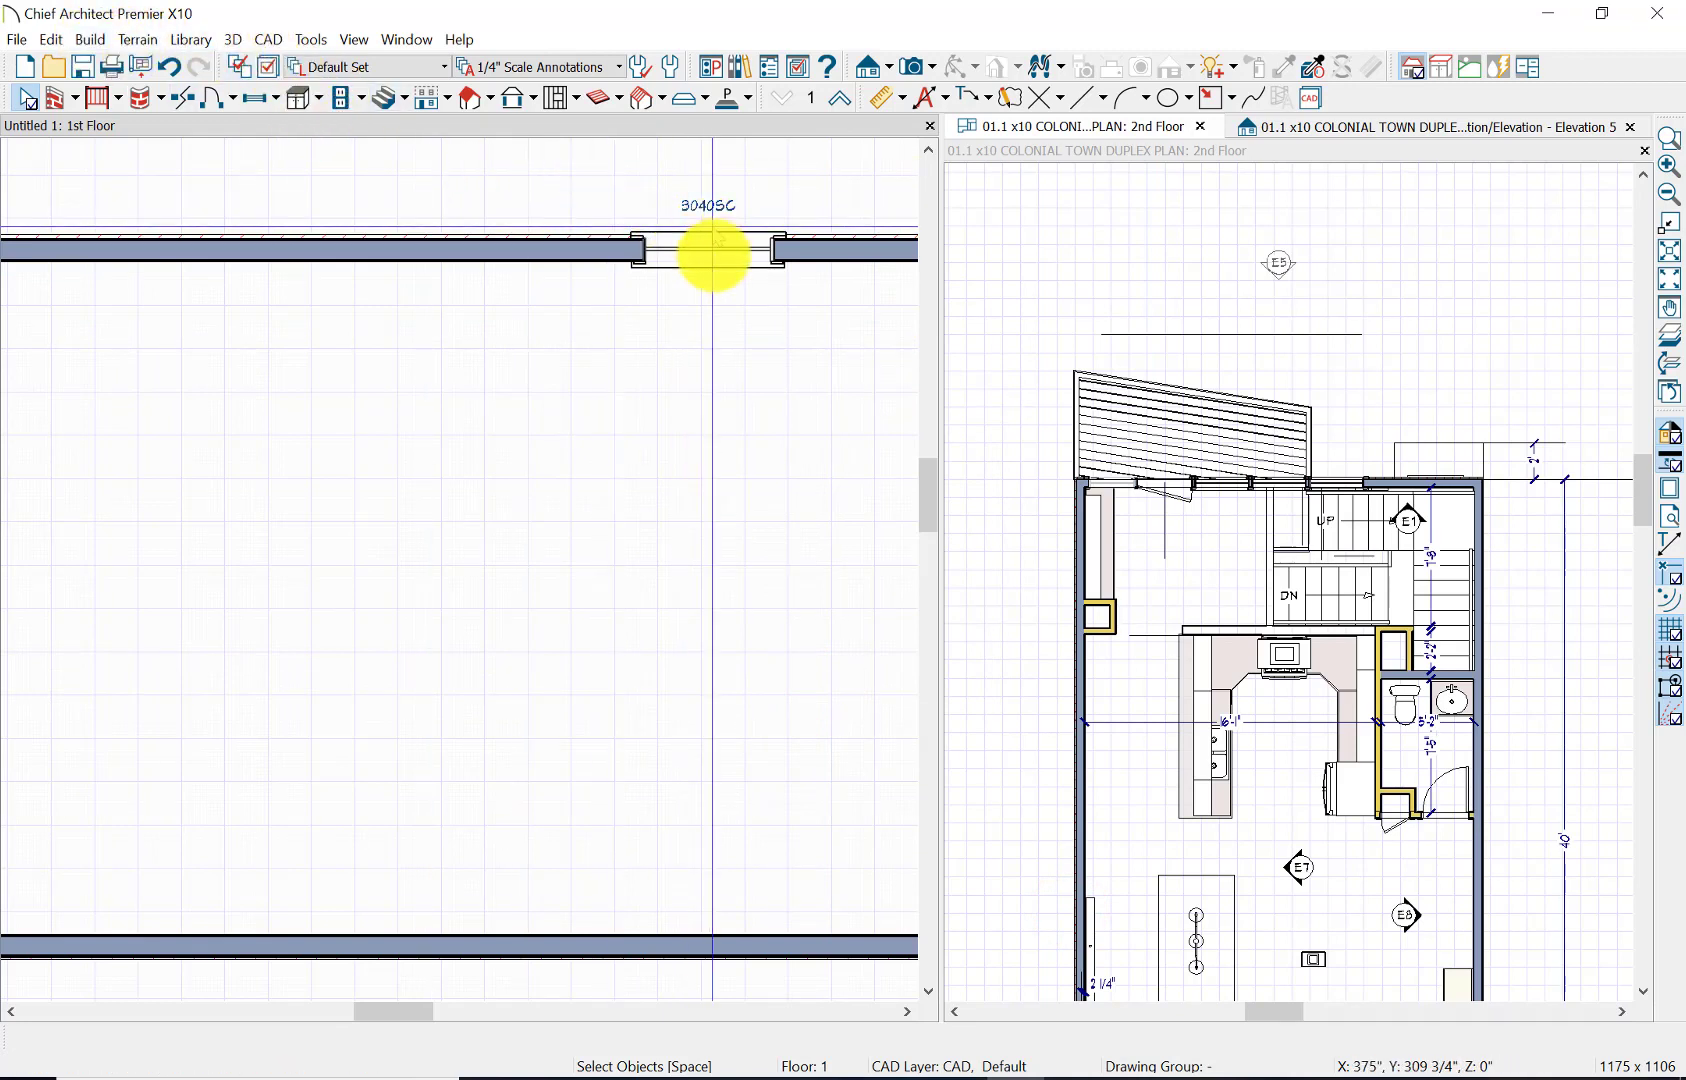
click(705, 251)
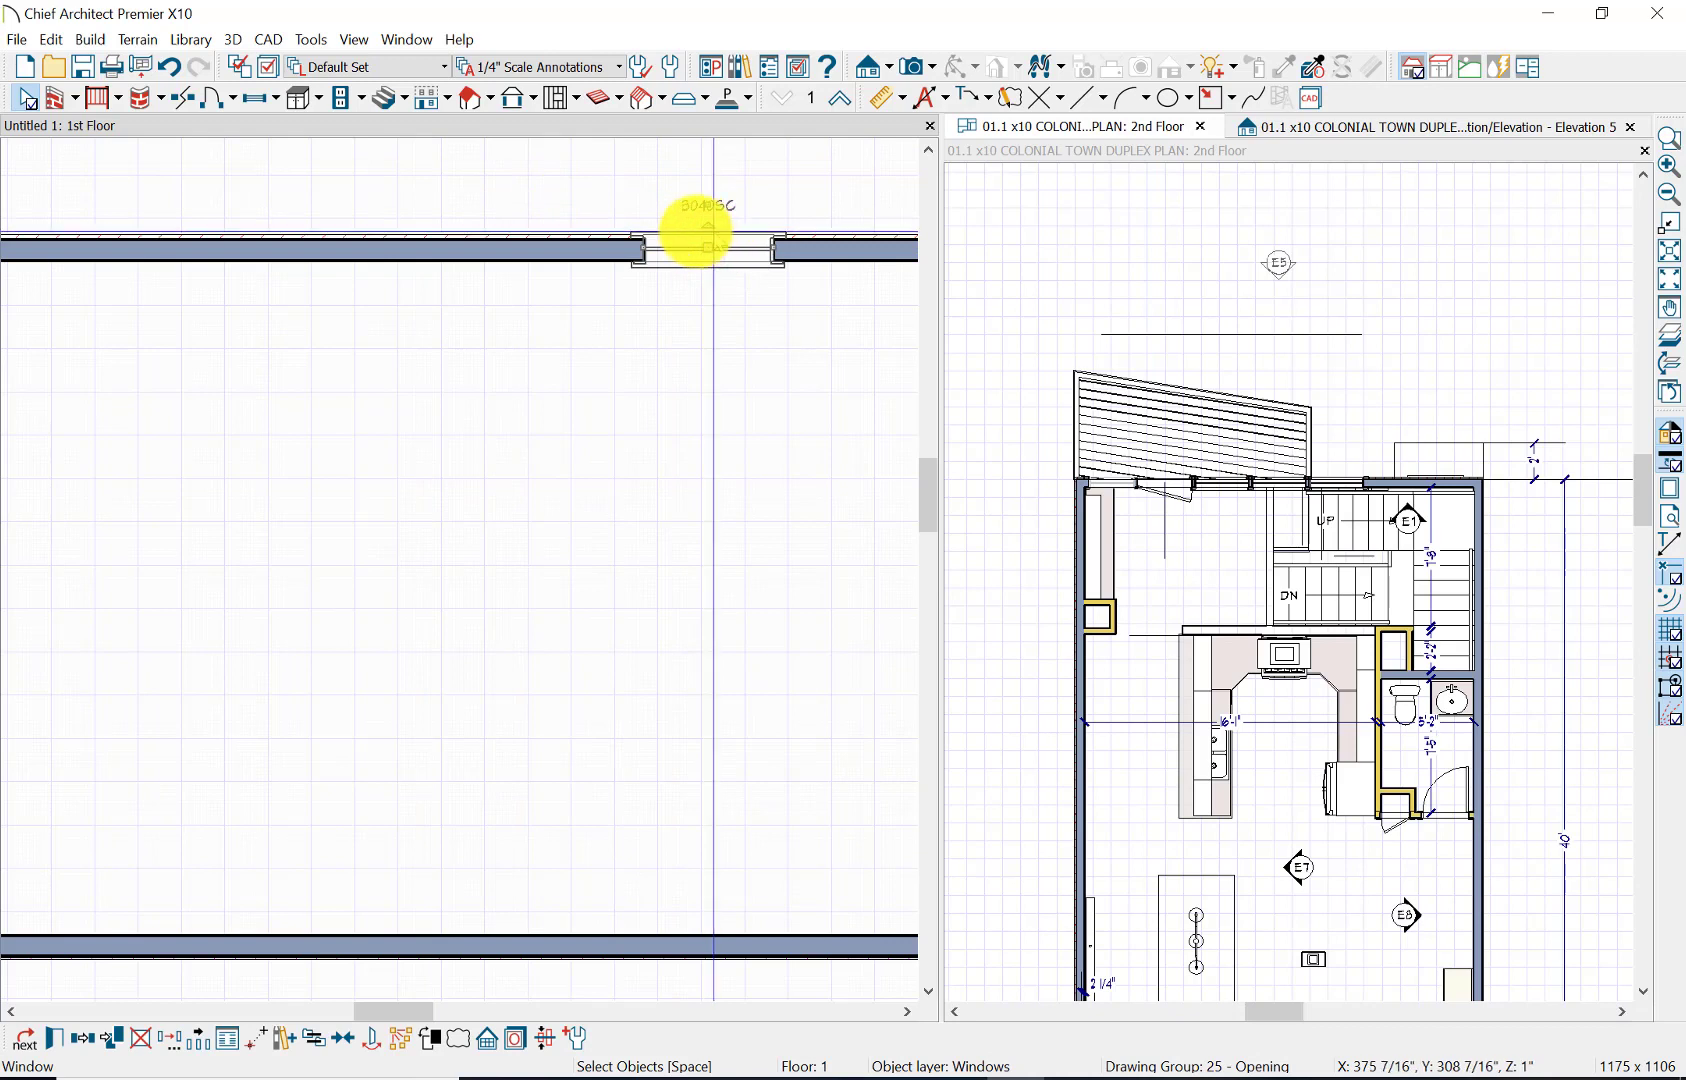
key(ctrl+v)
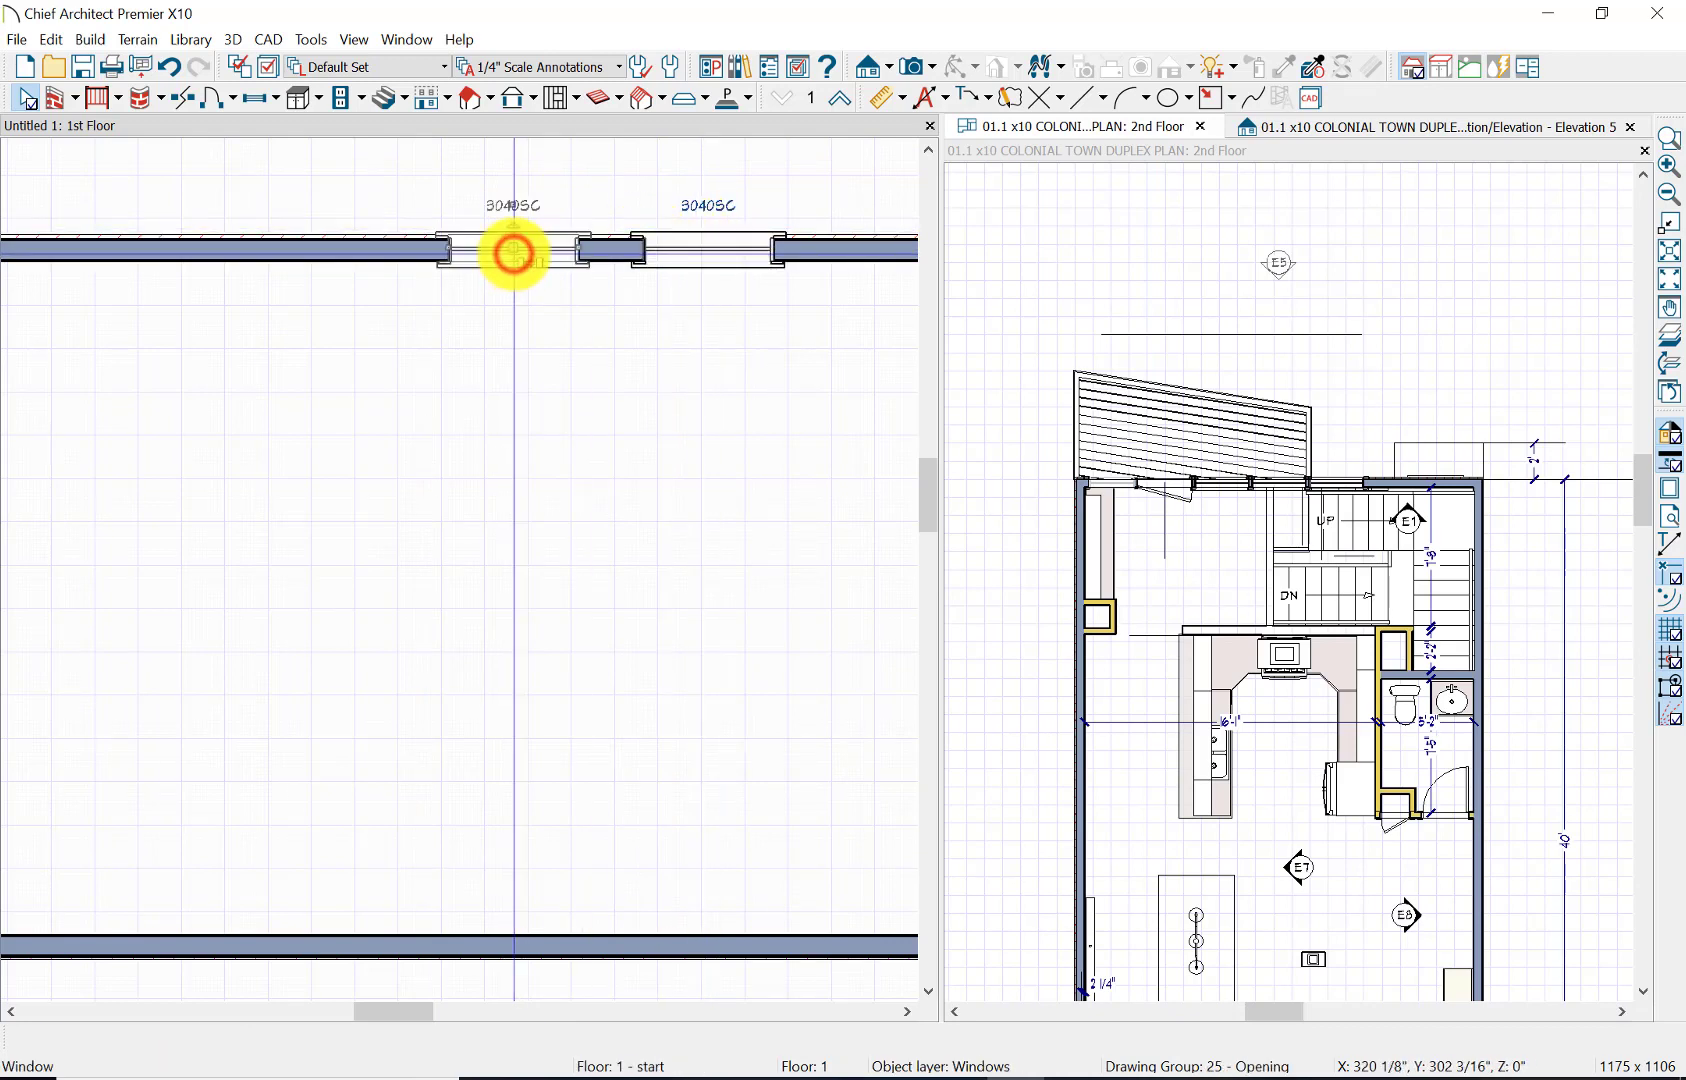
click(514, 255)
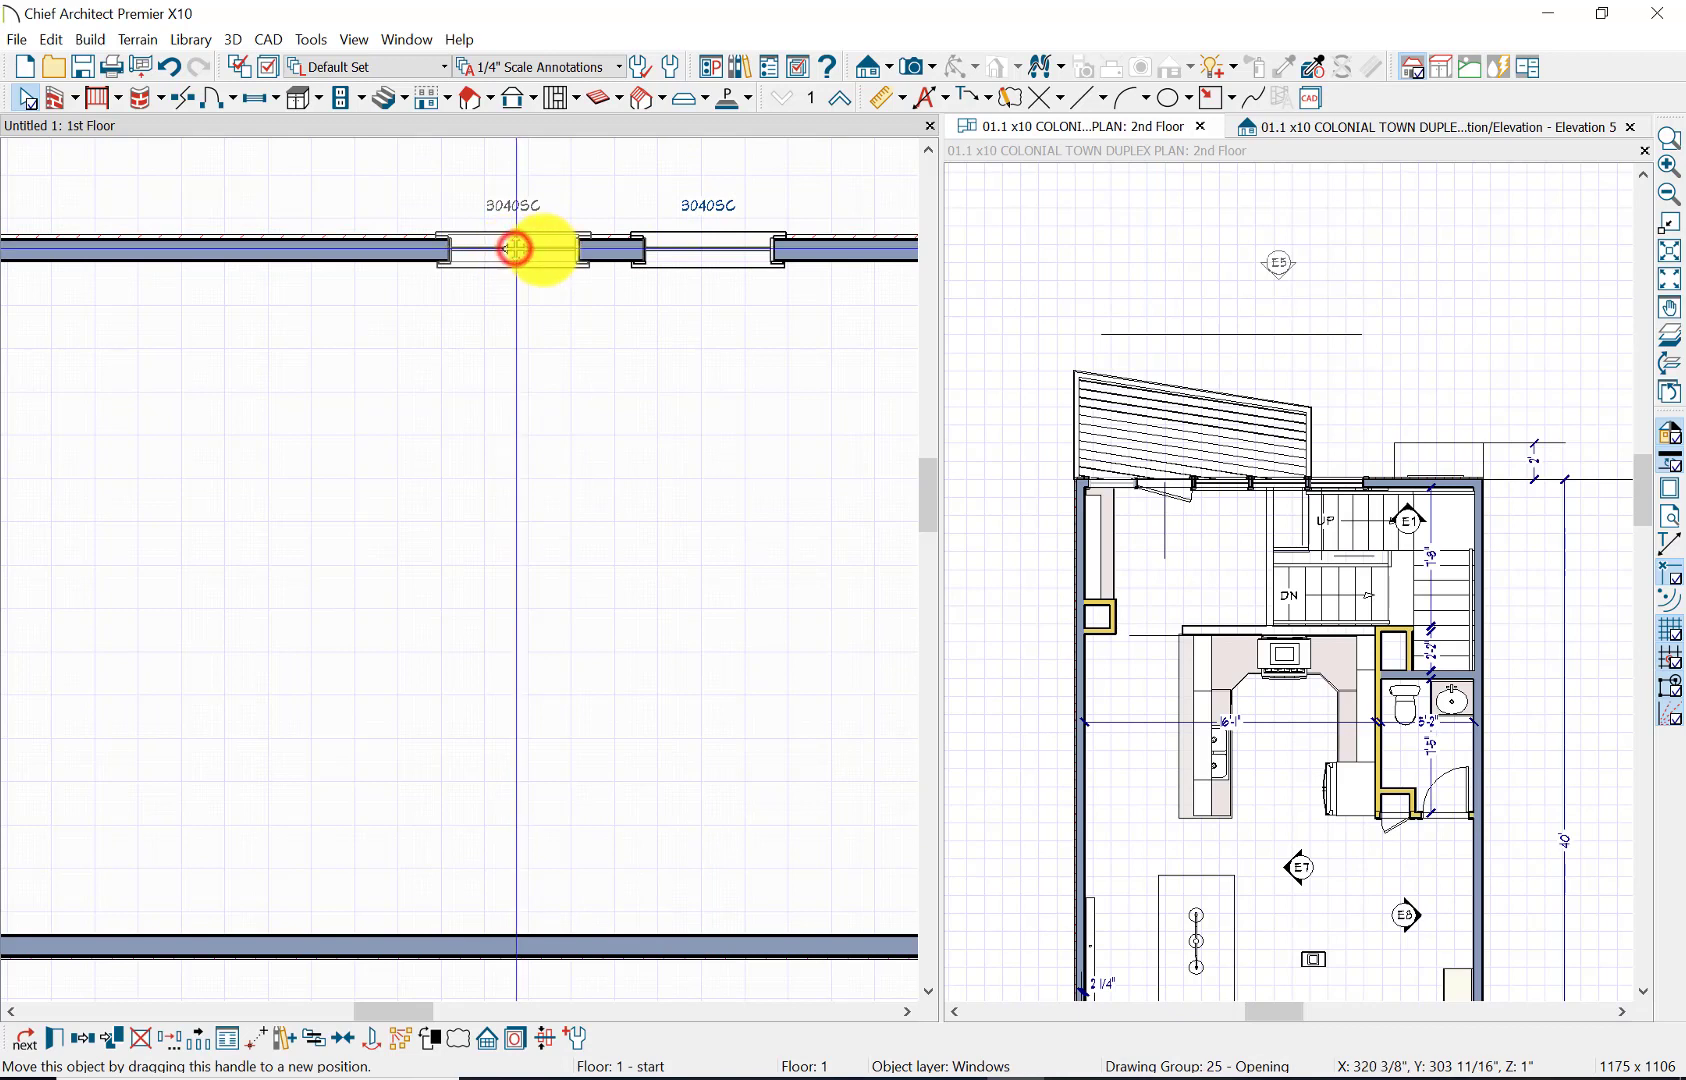
drag(514, 249, 557, 249)
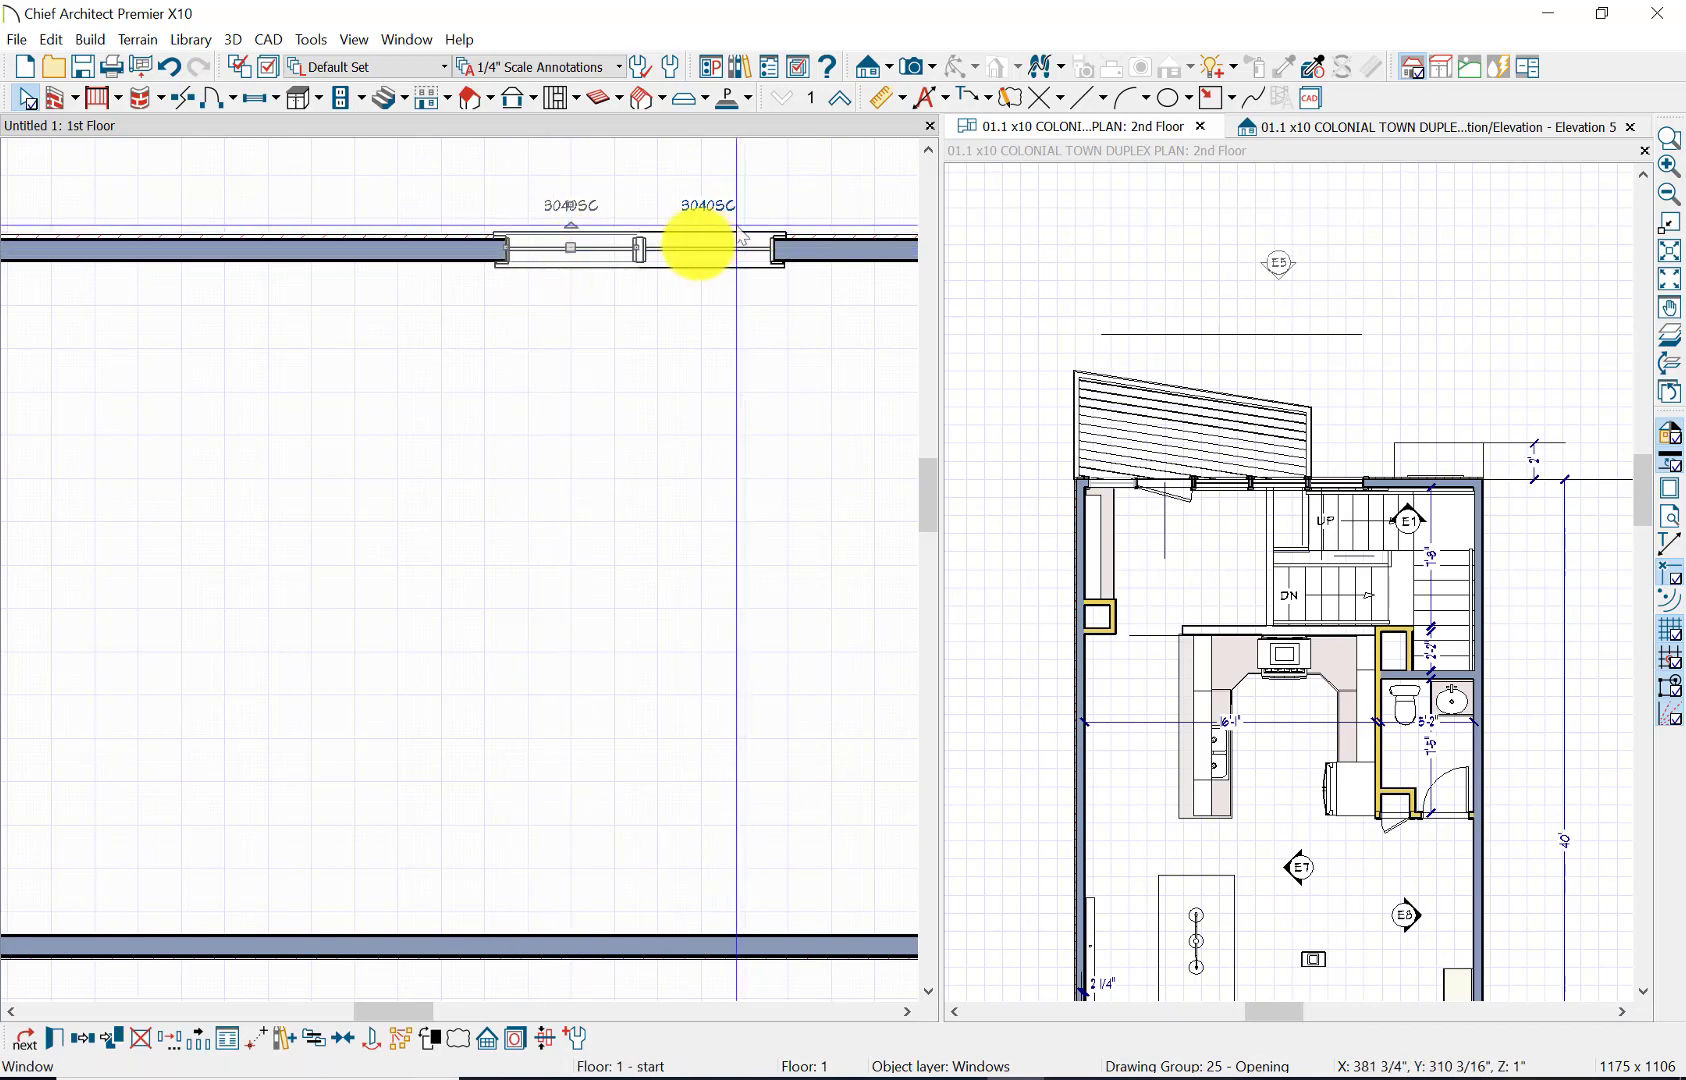
scroll(606, 252, up, 5)
scroll(608, 250, up, 8)
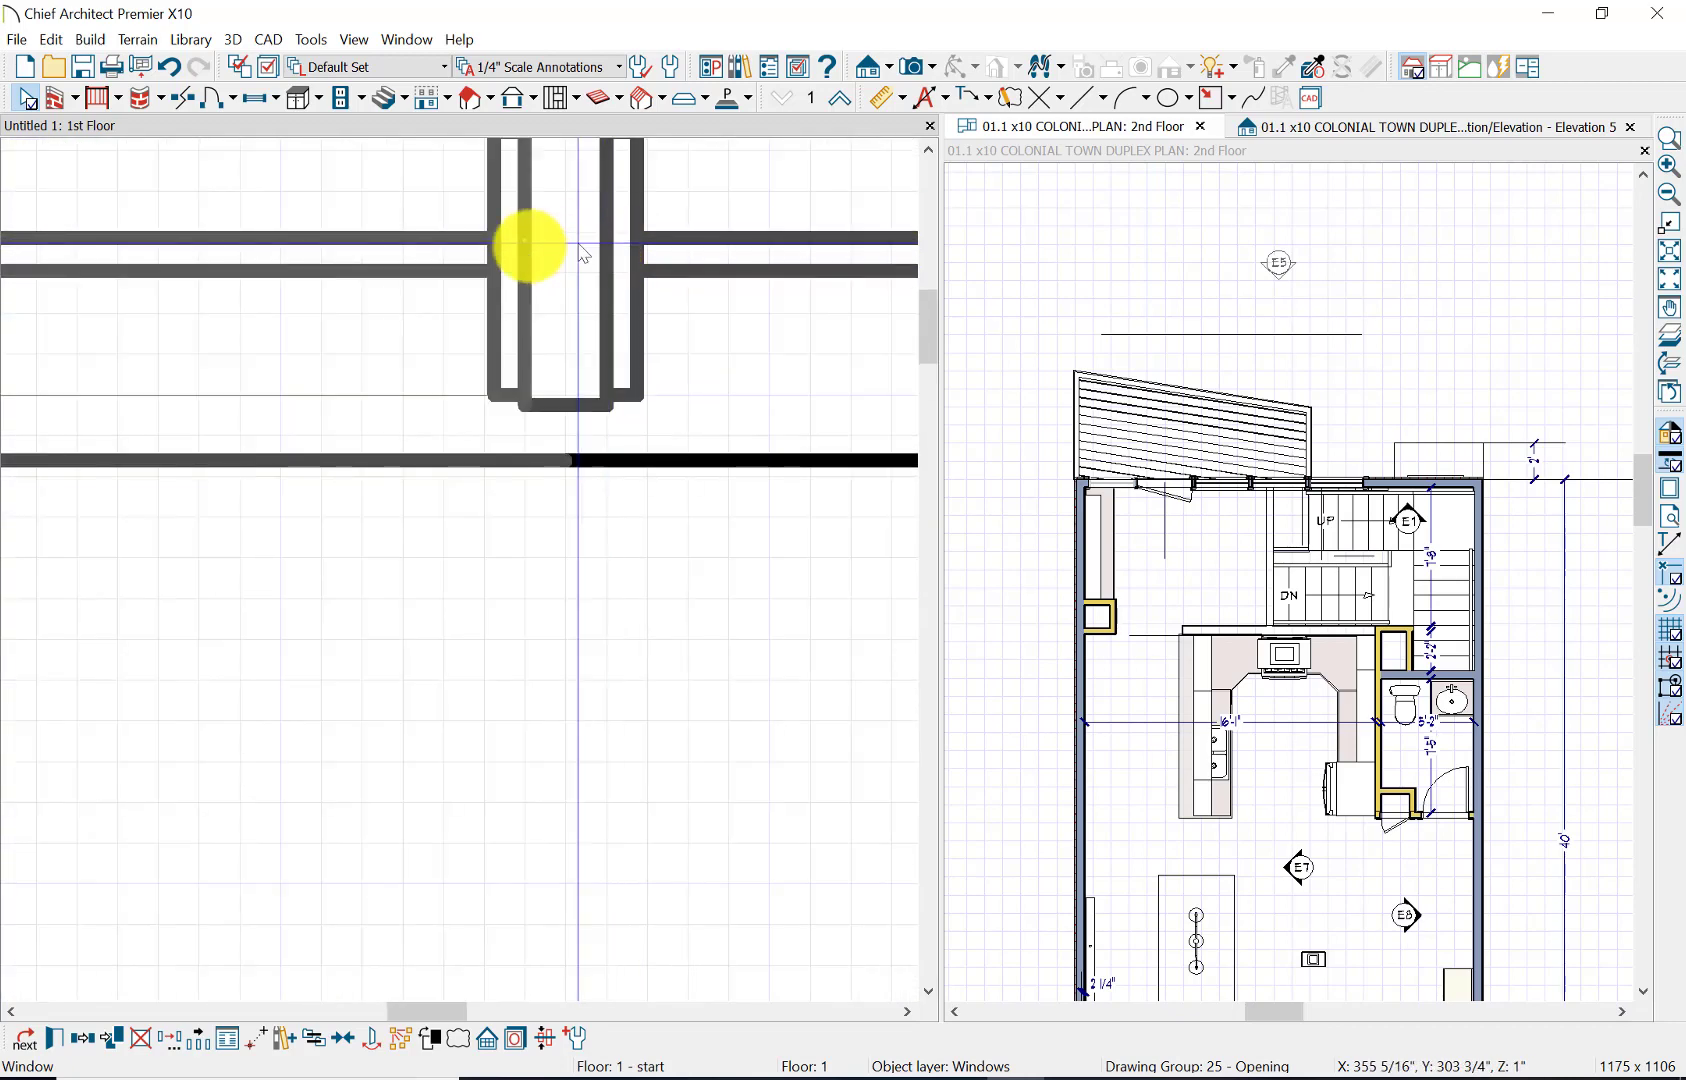
scroll(601, 262, down, 6)
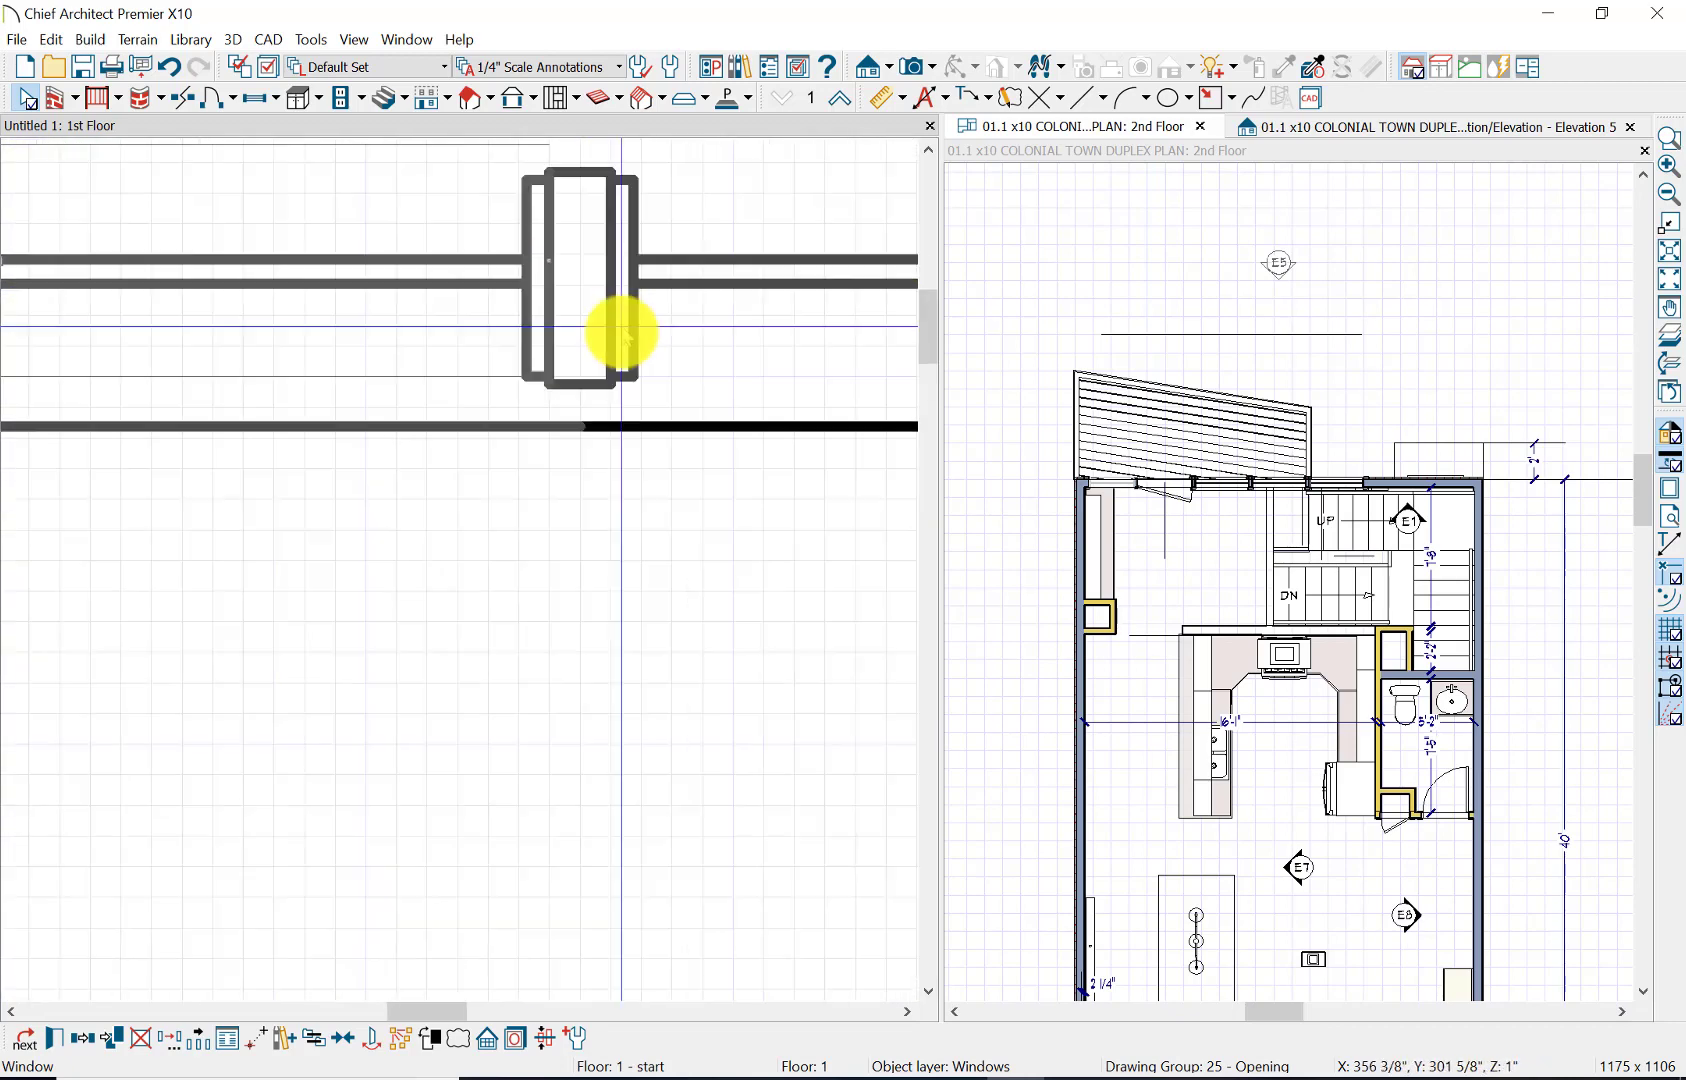
scroll(625, 335, down, 5)
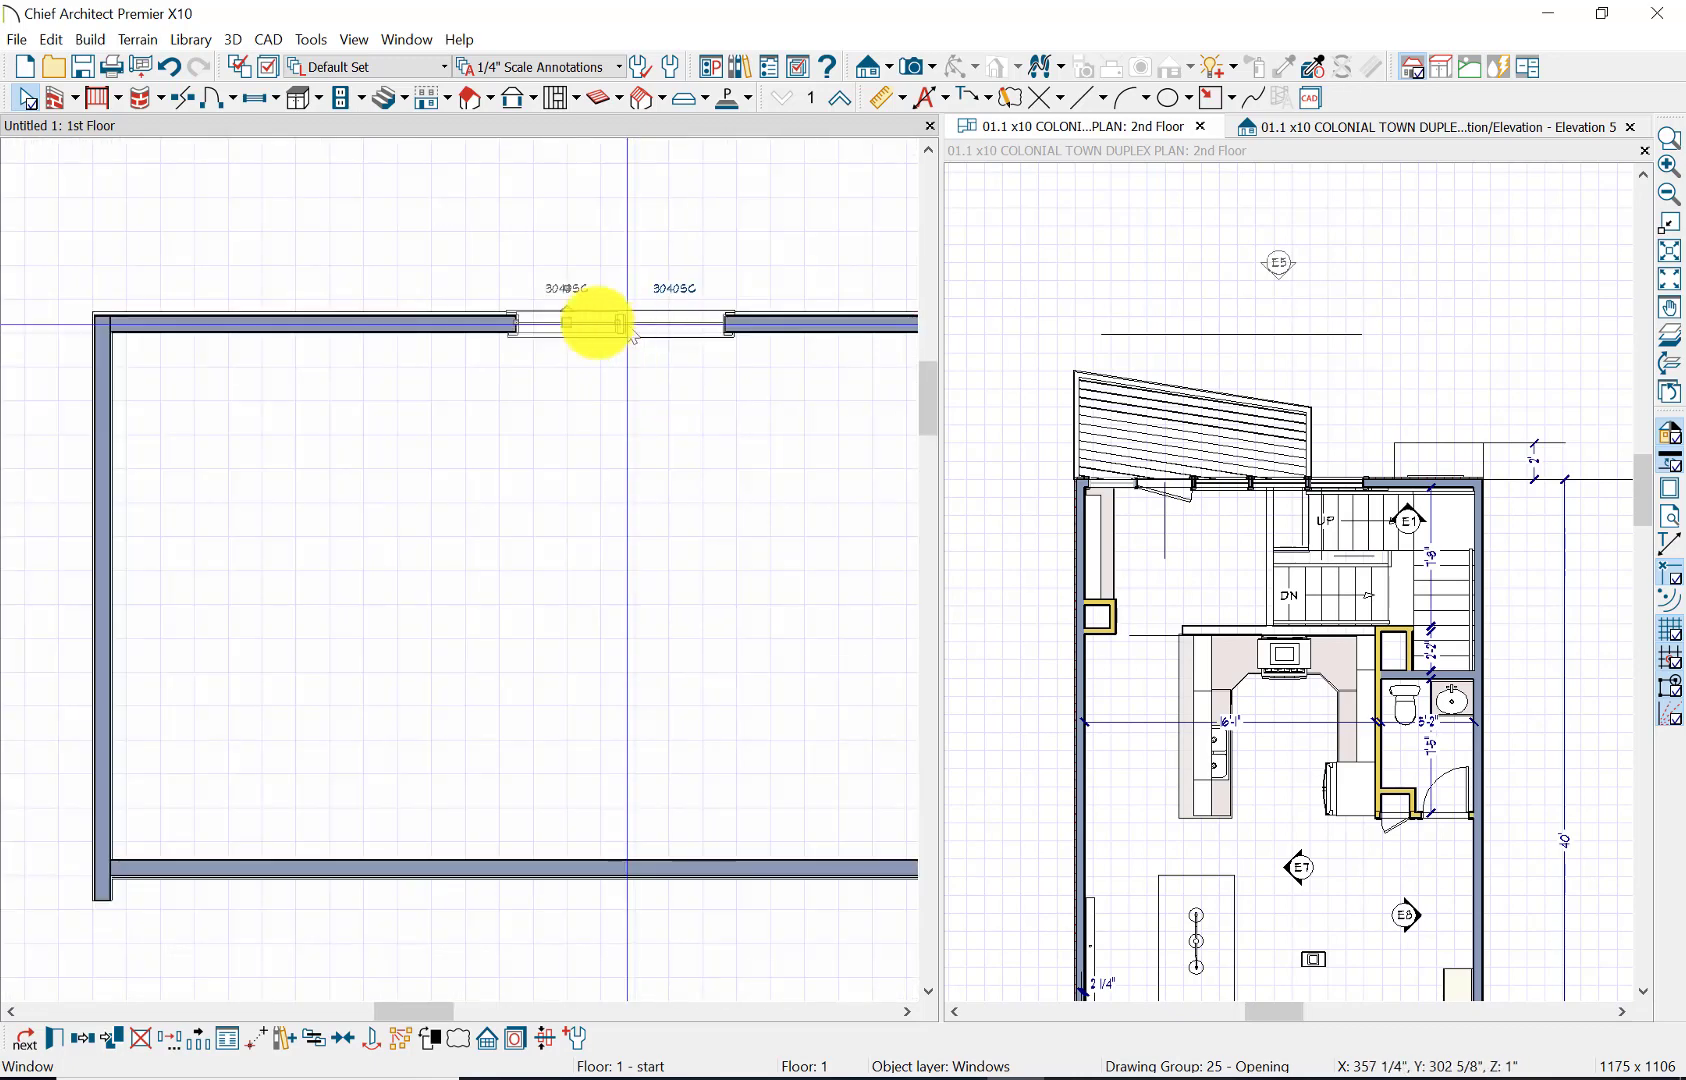
scroll(588, 344, up, 5)
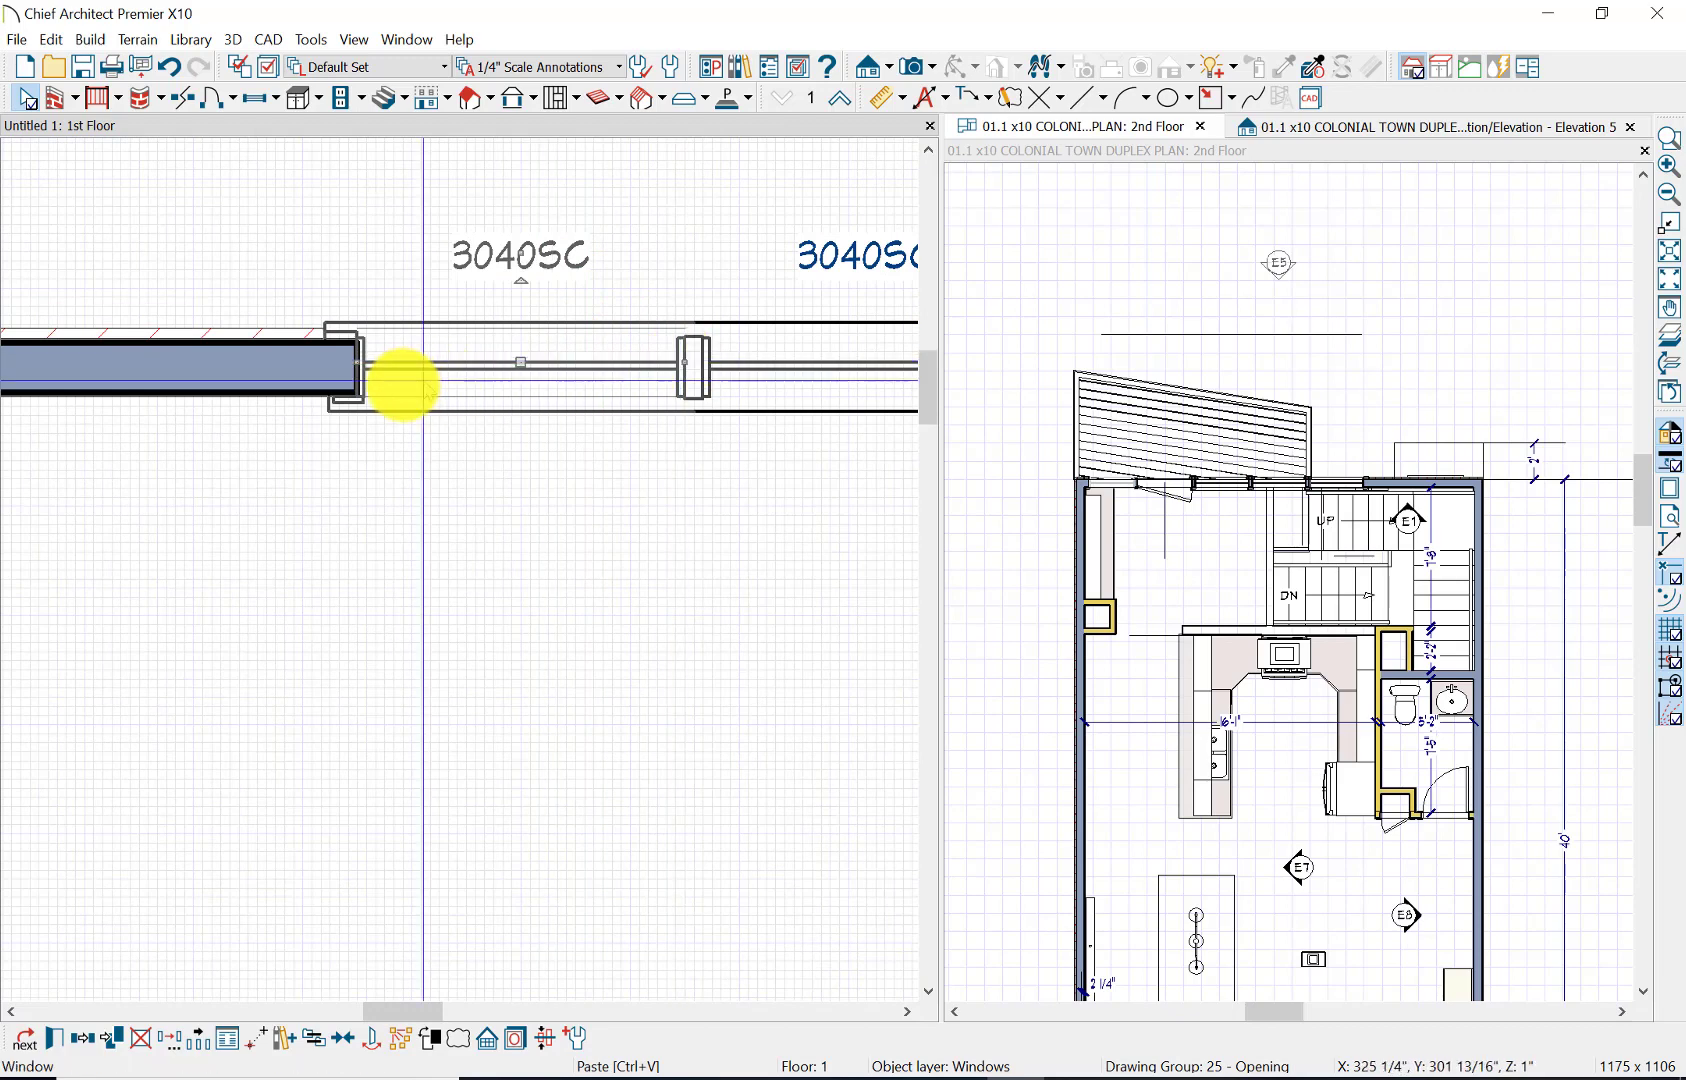
scroll(472, 348, down, 3)
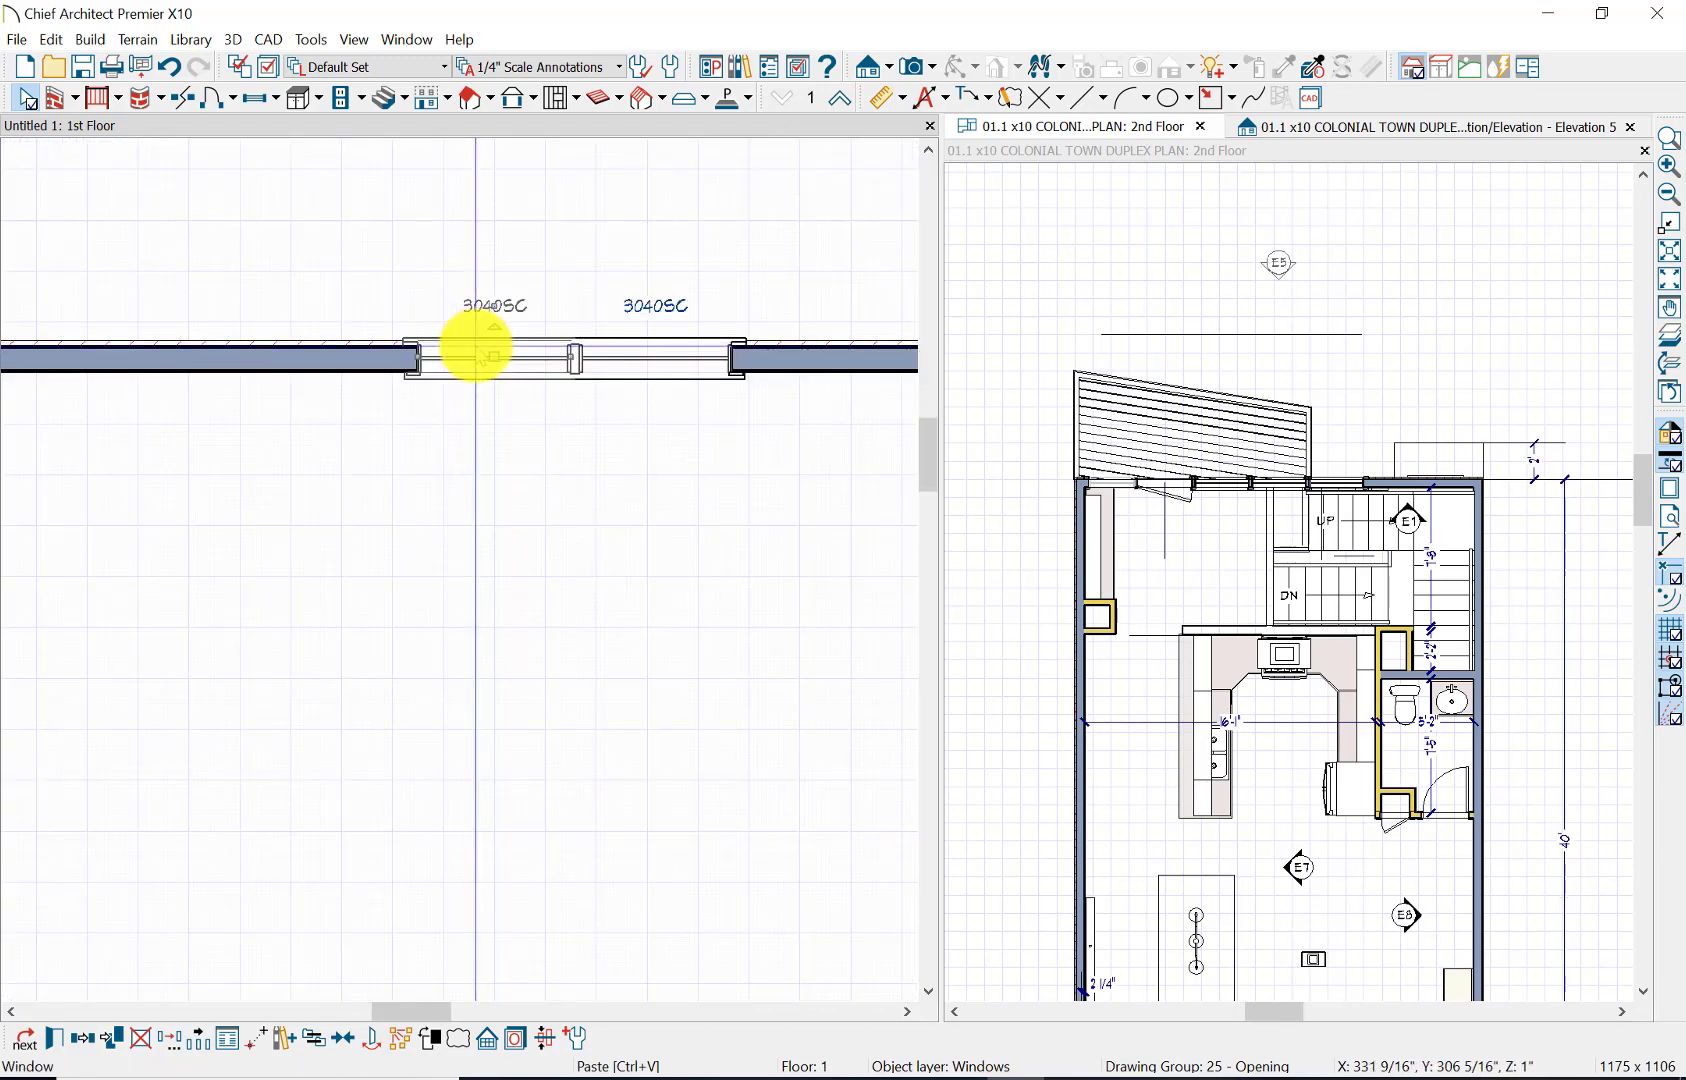
- Paste a third 3040SC window into the wall and slide it against the pair
key(Escape)
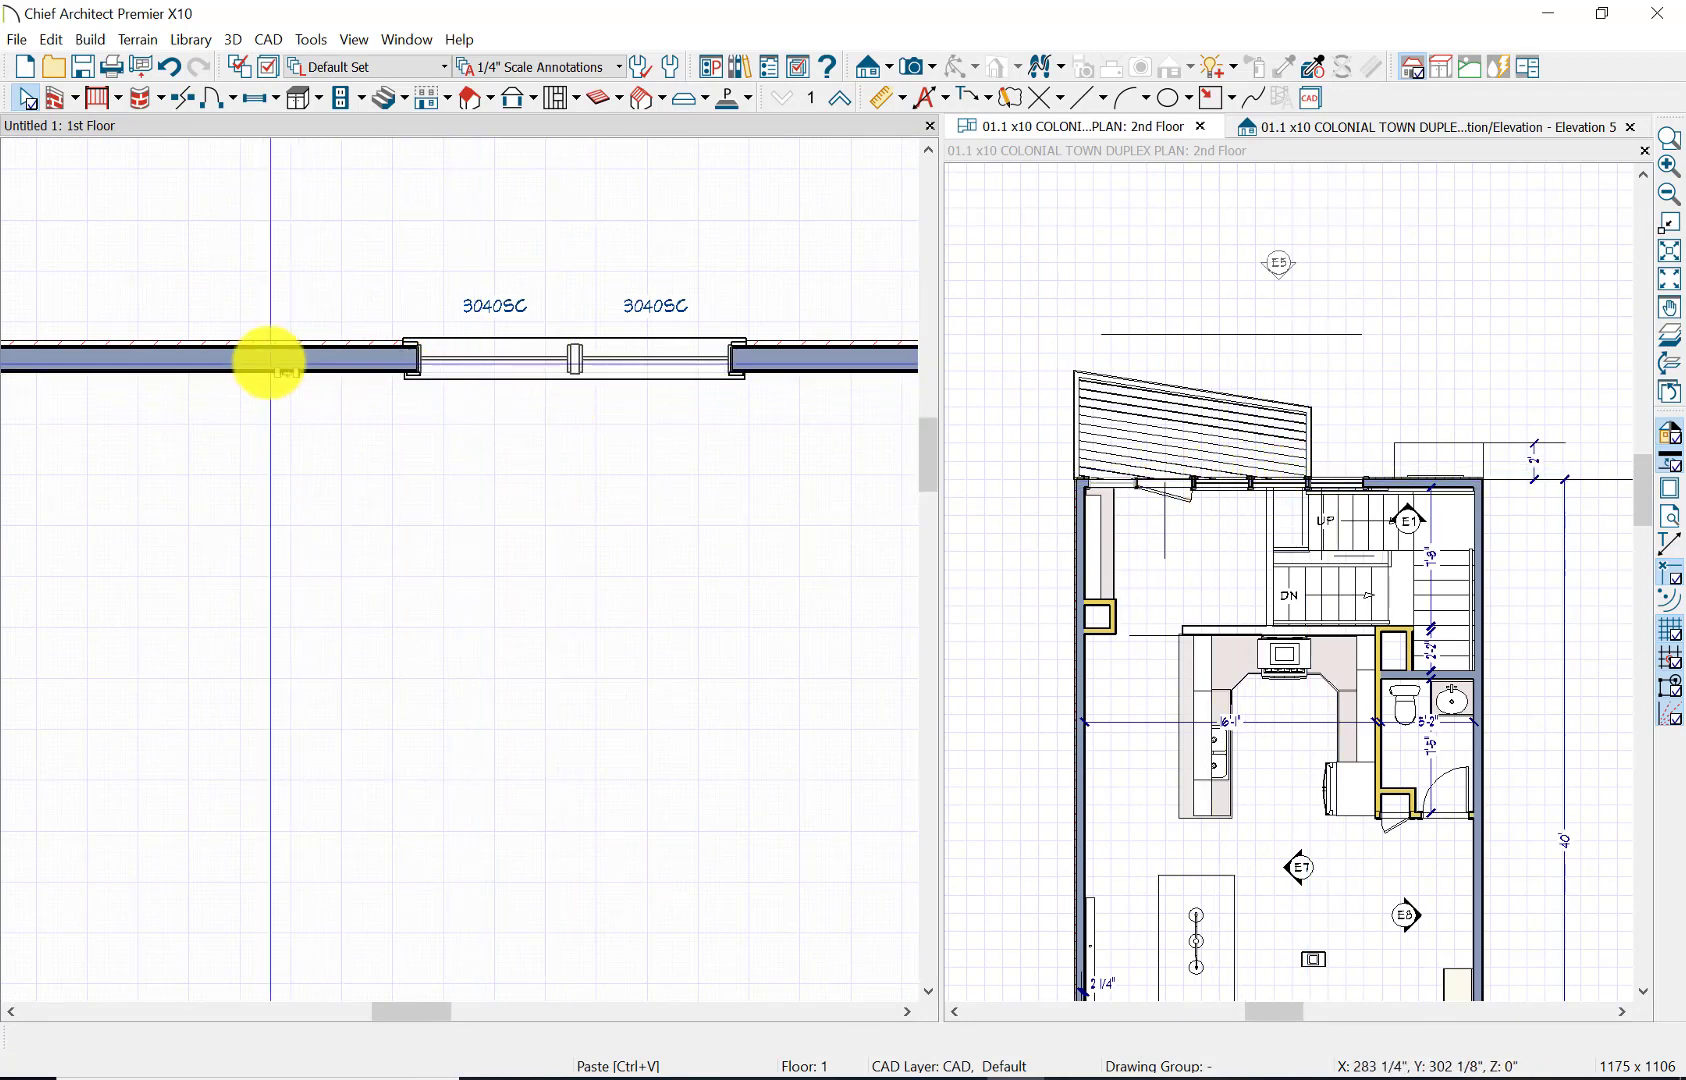
click(269, 362)
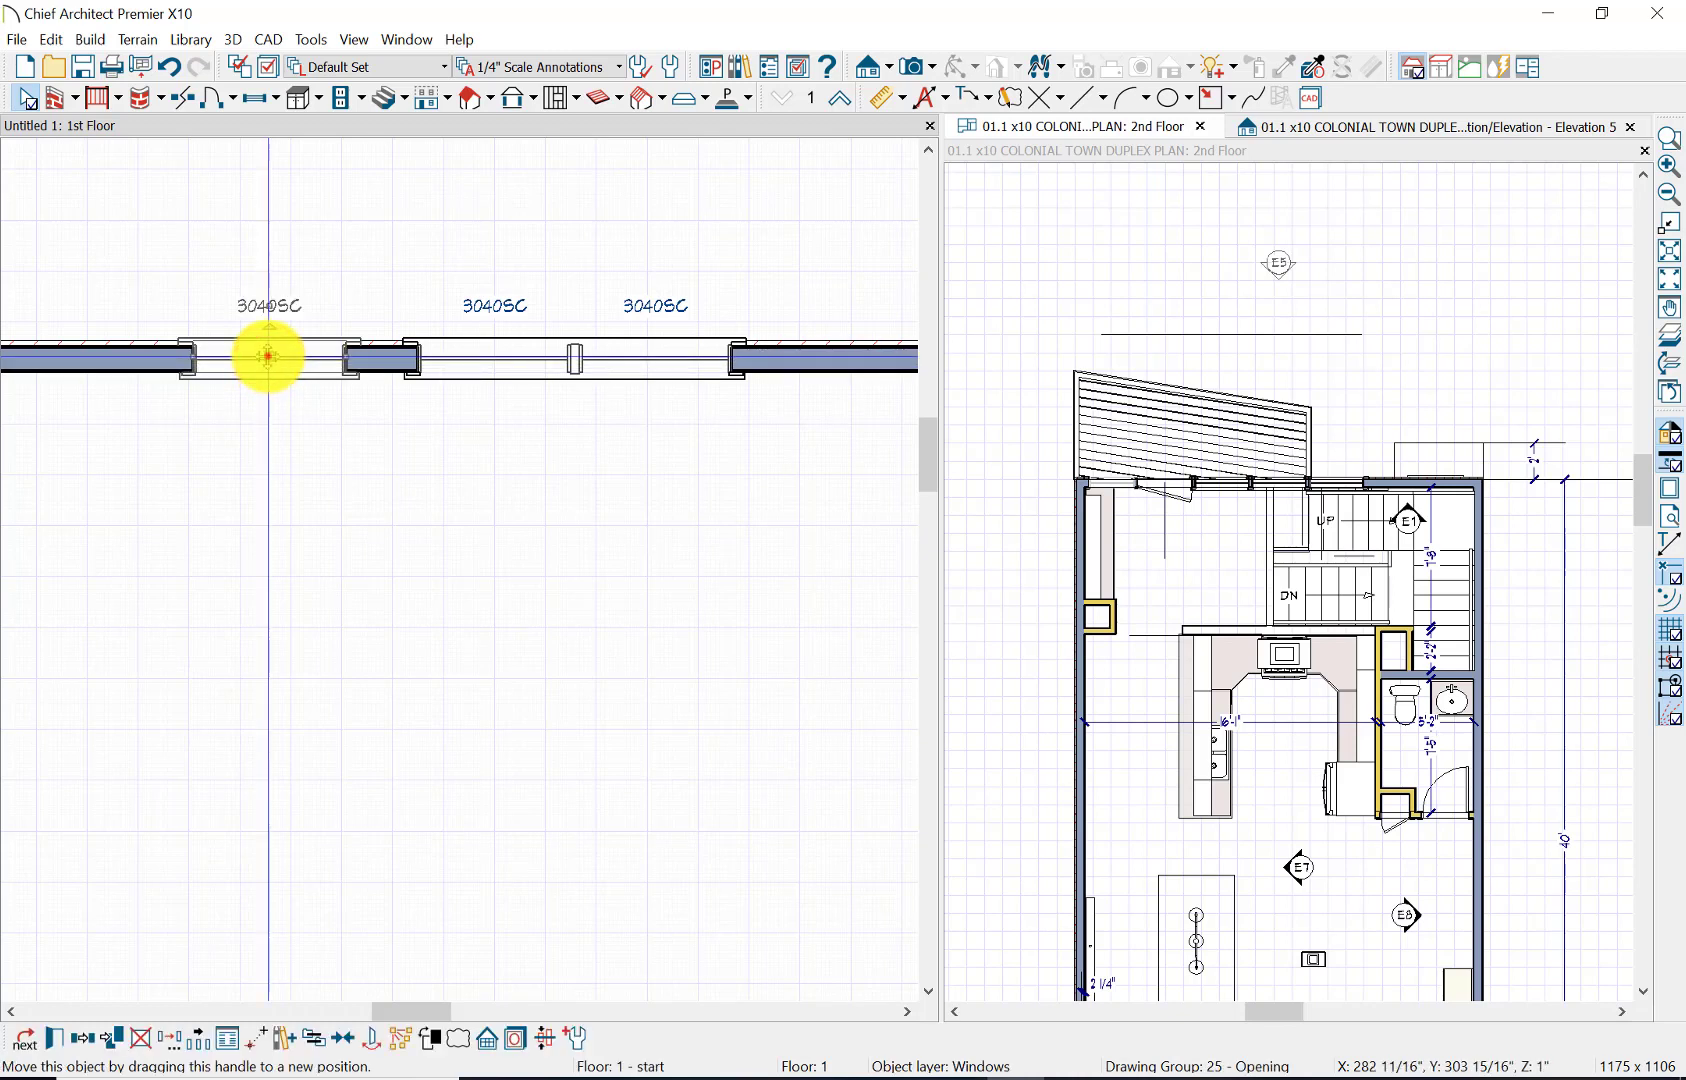
click(268, 356)
drag(269, 356, 339, 358)
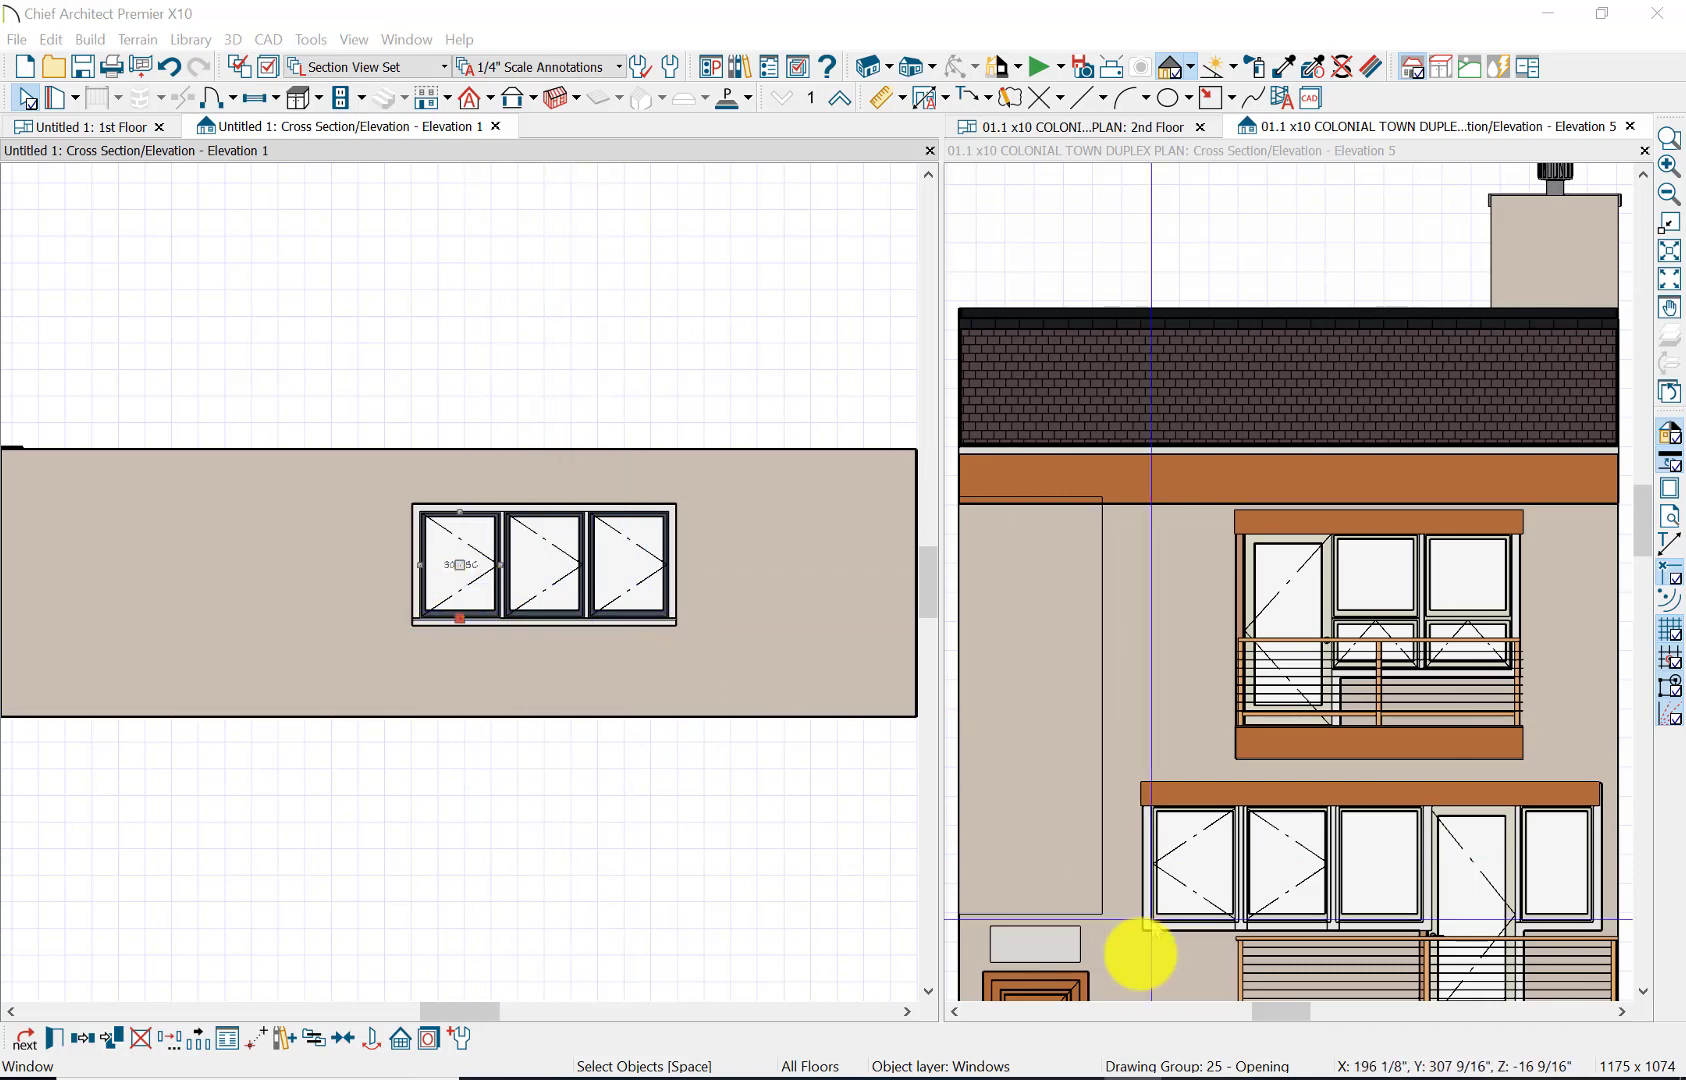
- Give the left window a Center Left Hinge
click(56, 1037)
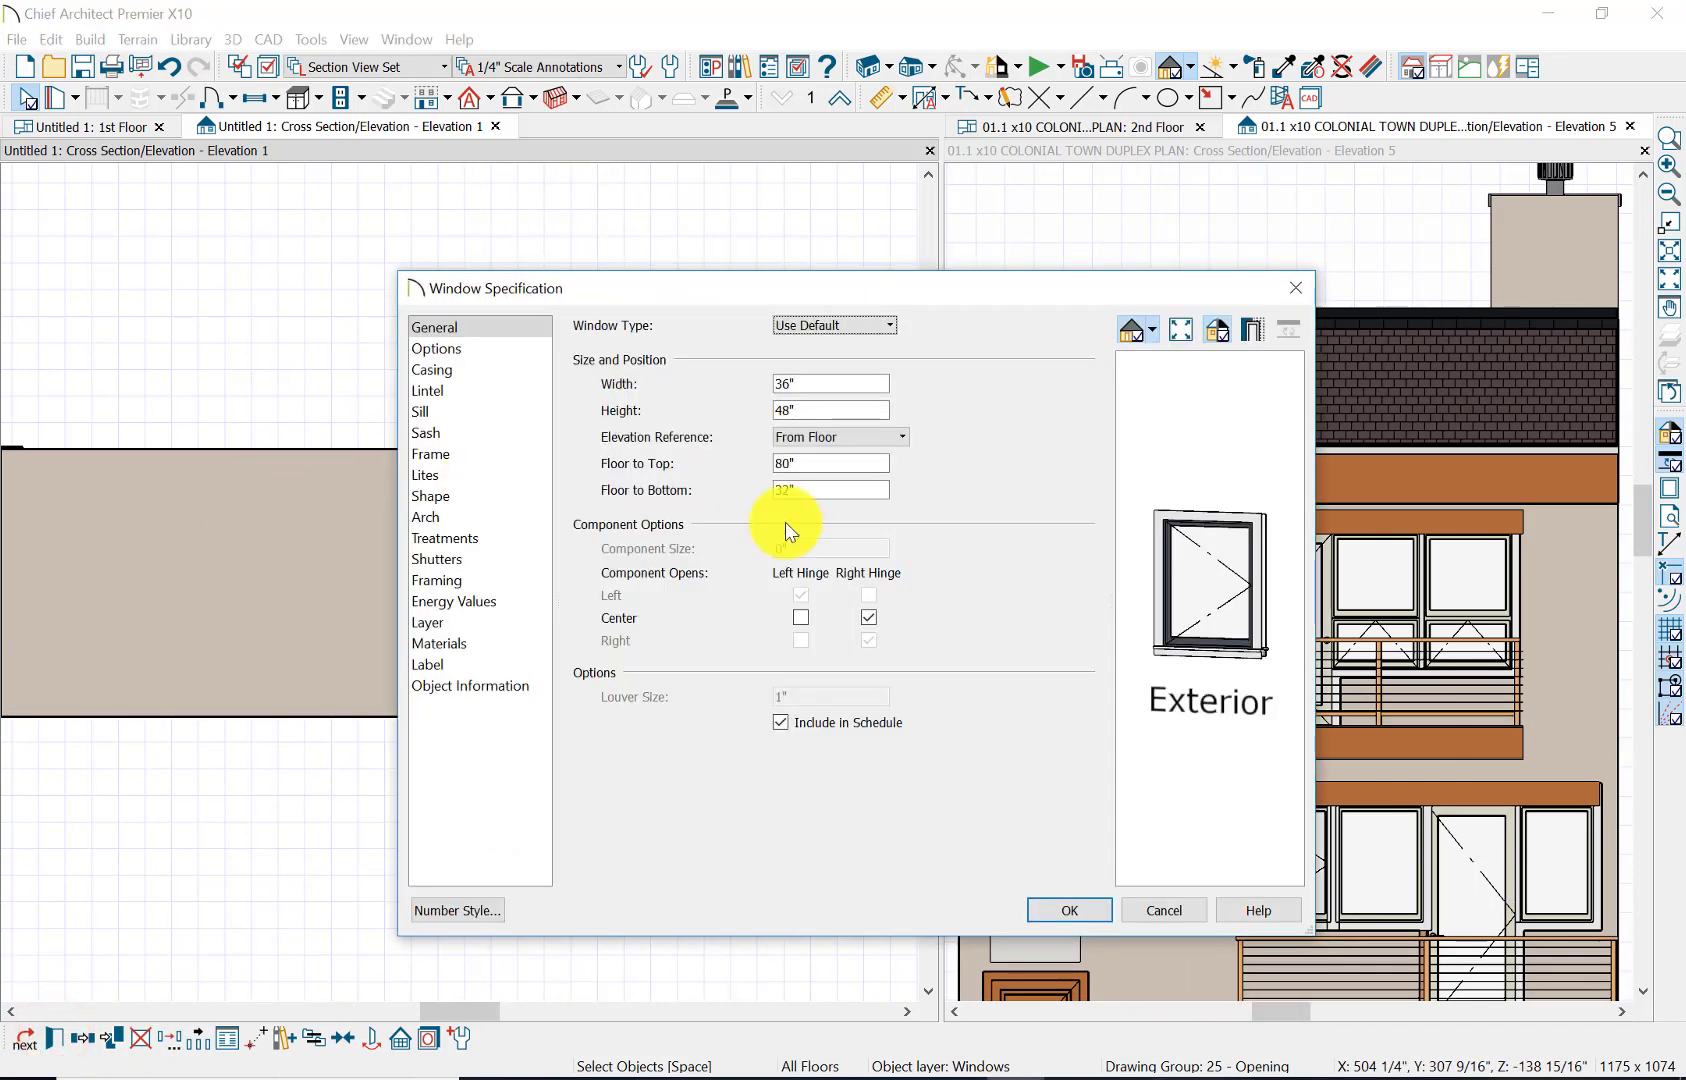
click(801, 617)
click(1052, 910)
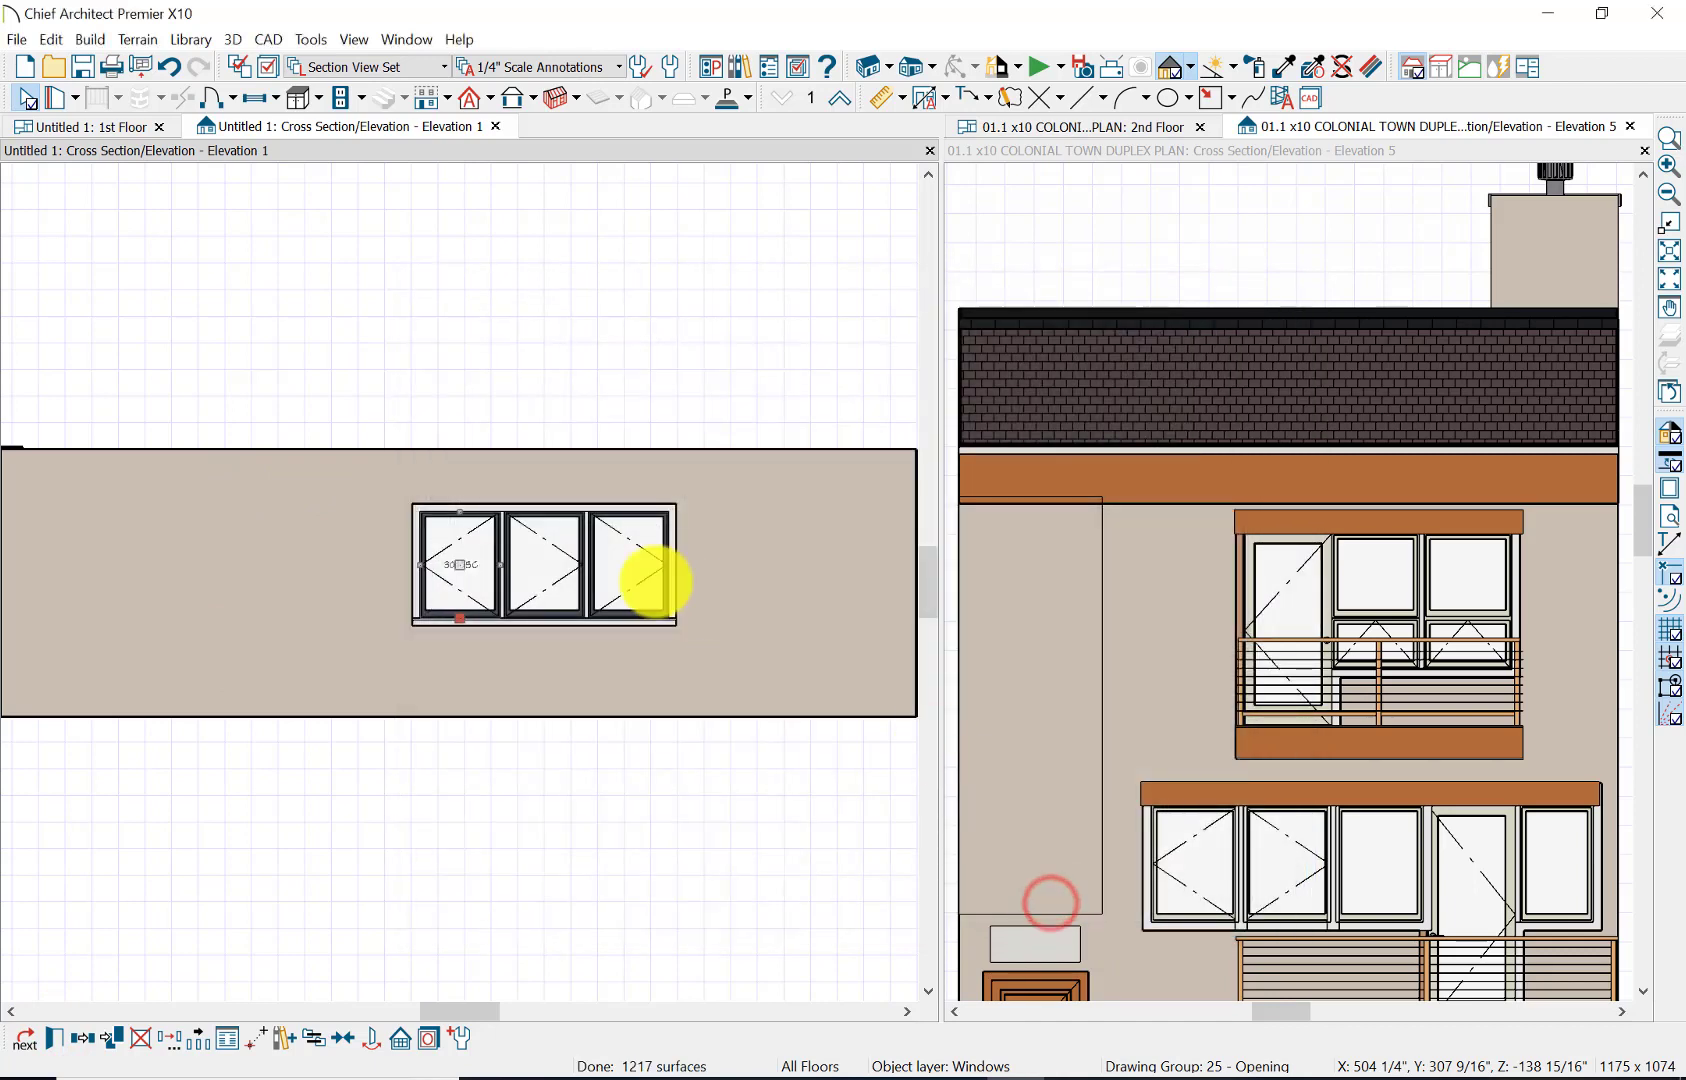
- Change the right-hand window's Window Type to Fixed Glass
click(645, 573)
double_click(645, 573)
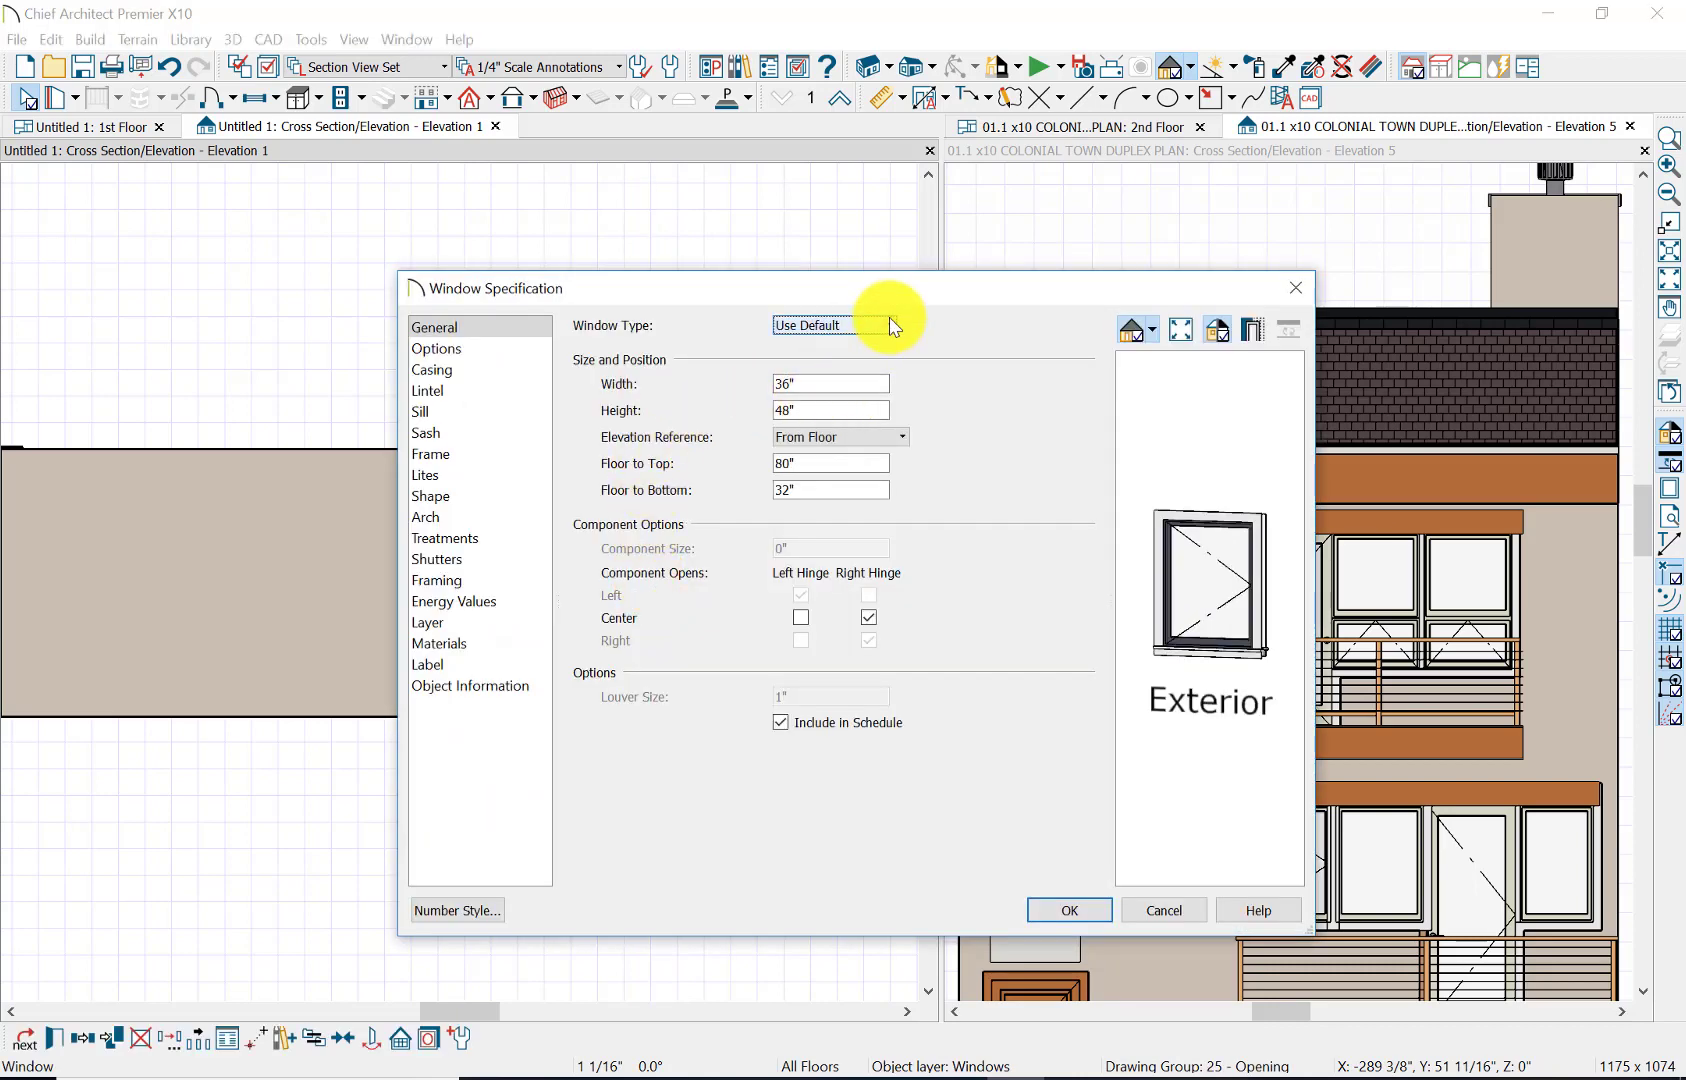
click(890, 322)
click(866, 368)
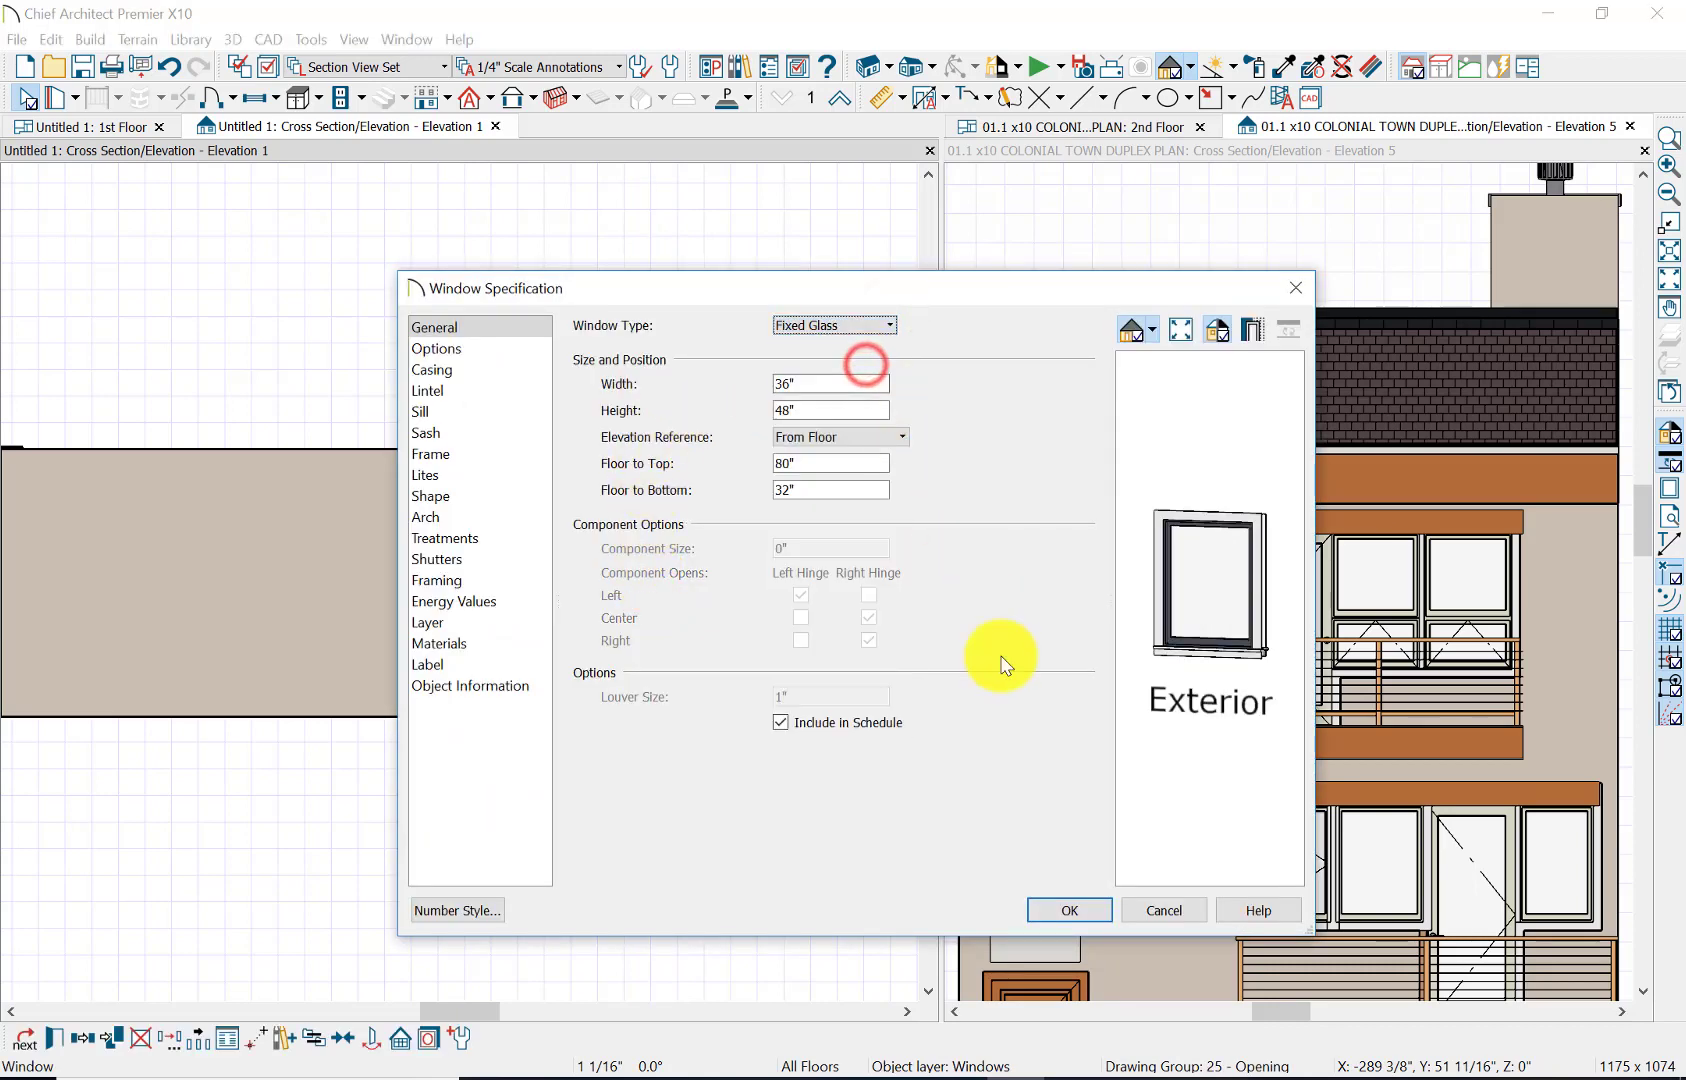
click(1062, 911)
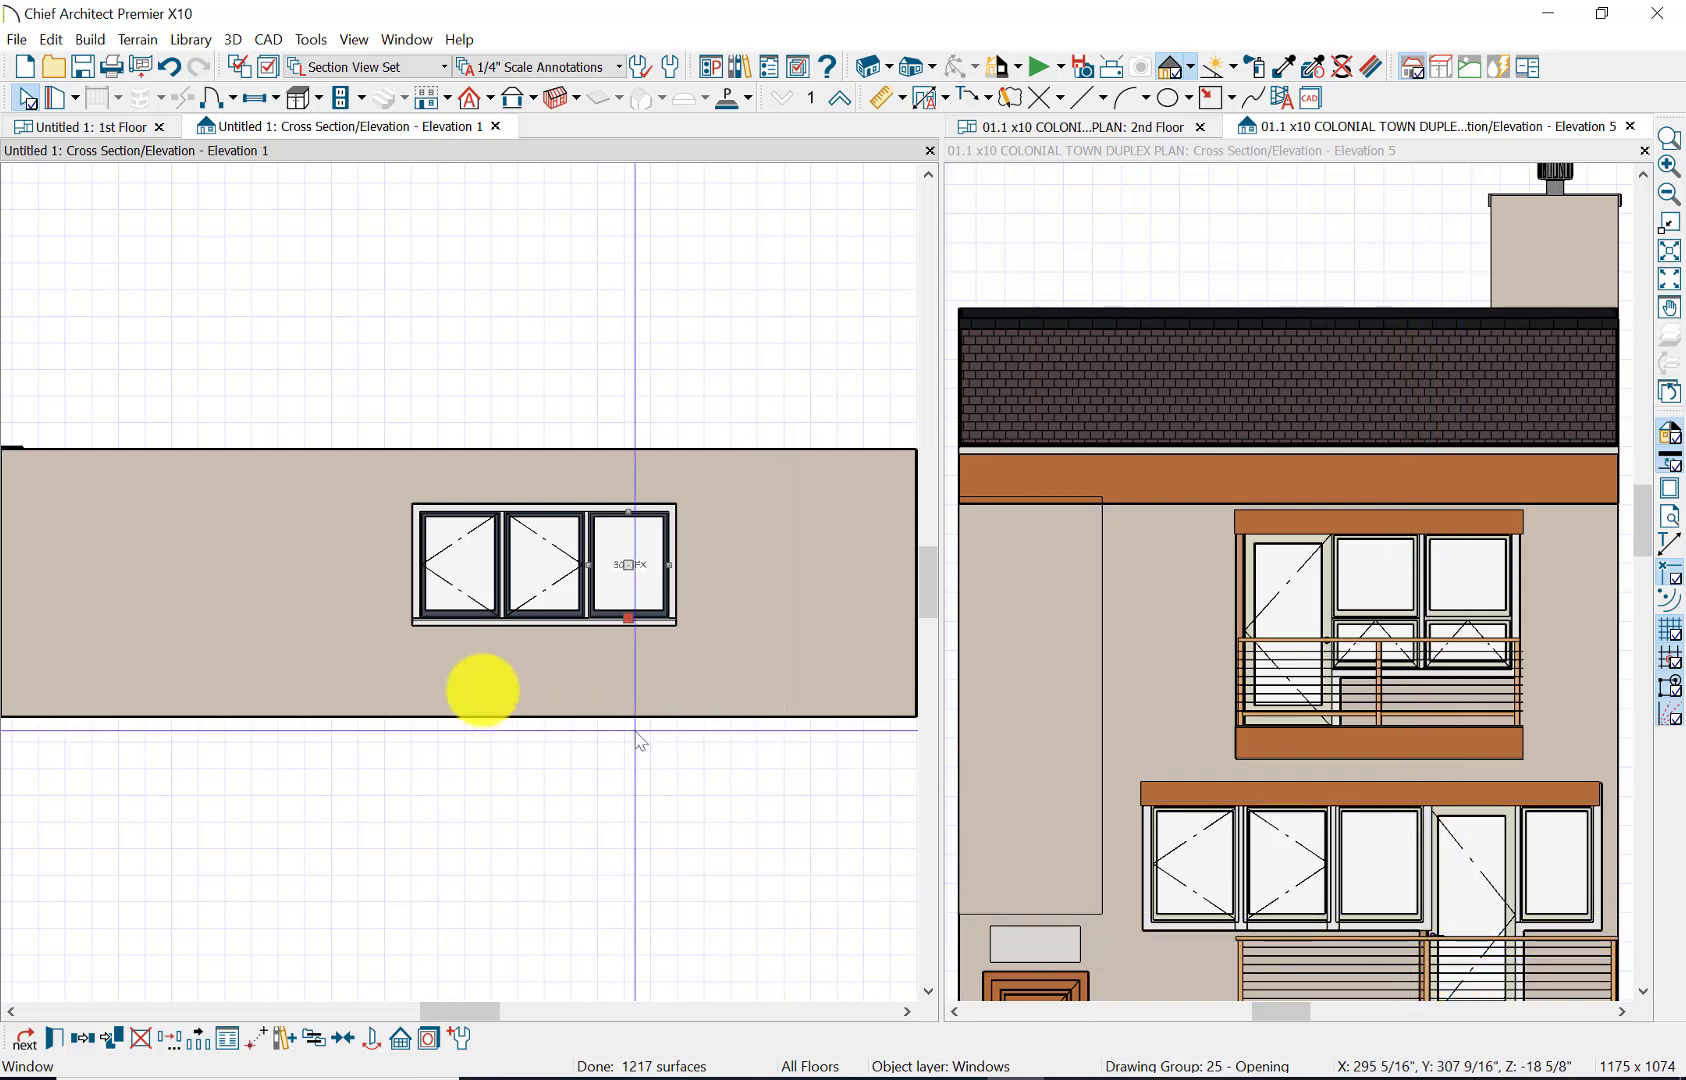
- Assign Color - Bone from Plan Materials to the left window's Sash (Exterior)
click(436, 572)
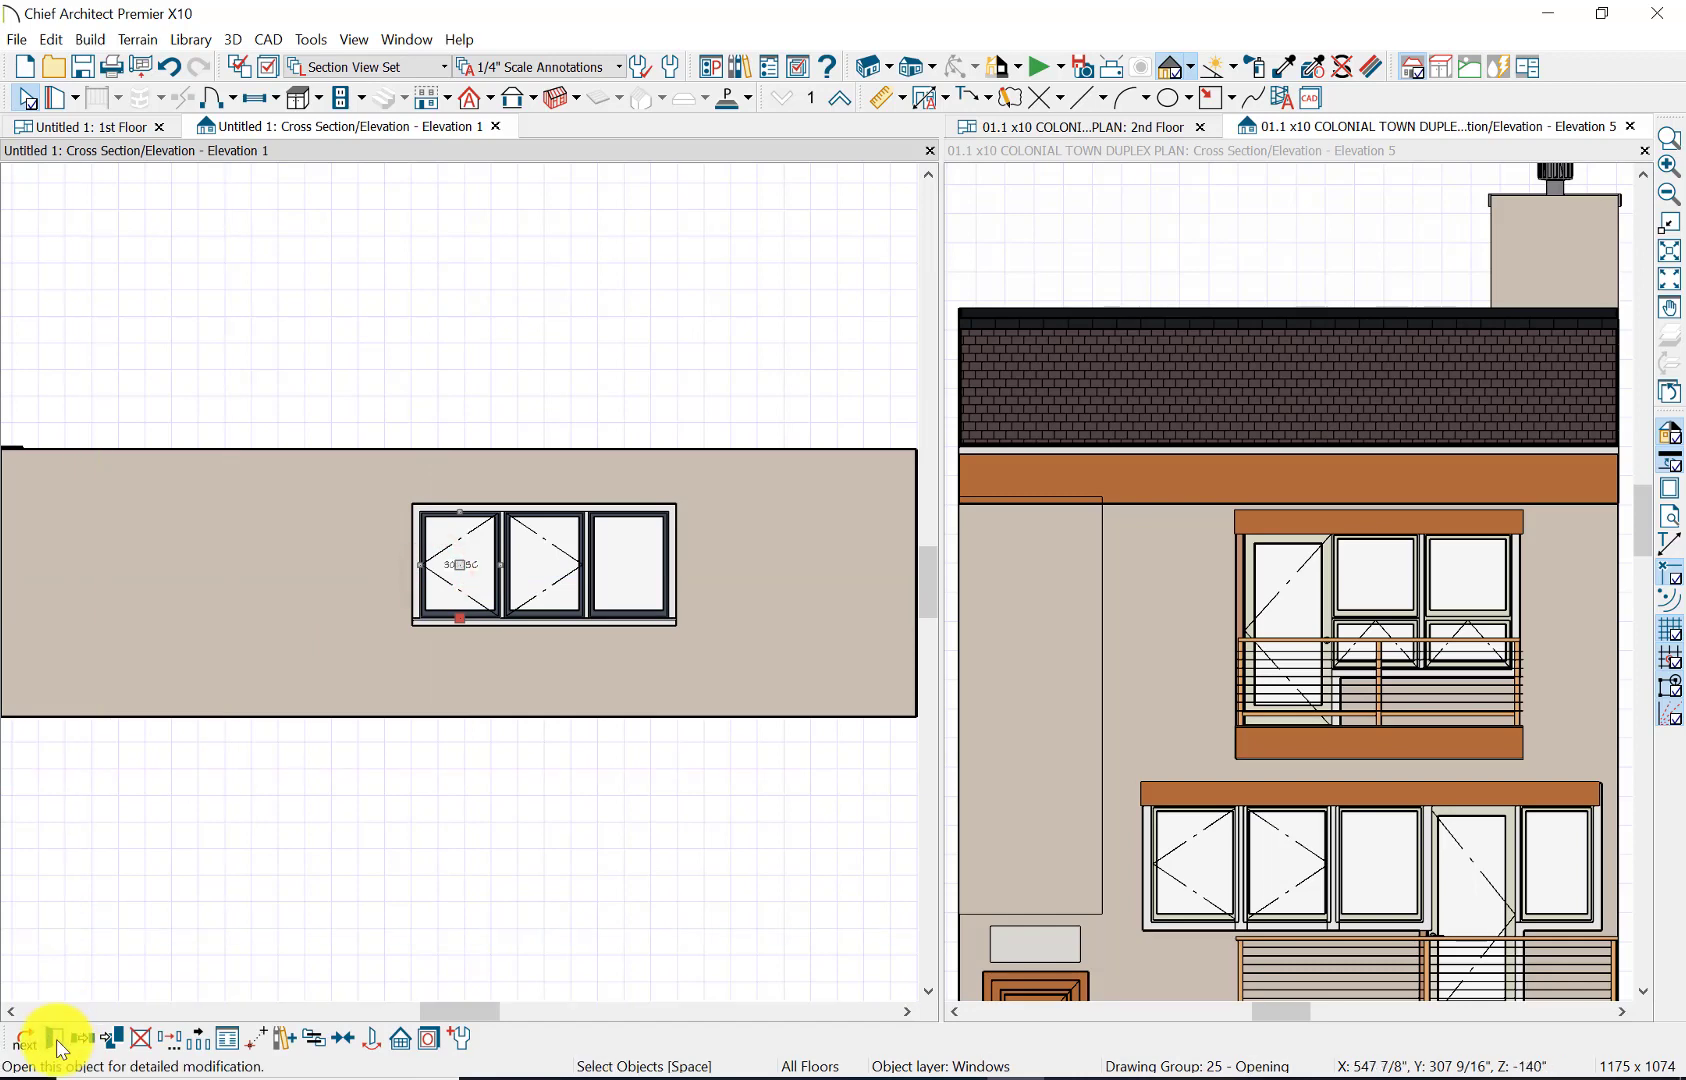
click(58, 1045)
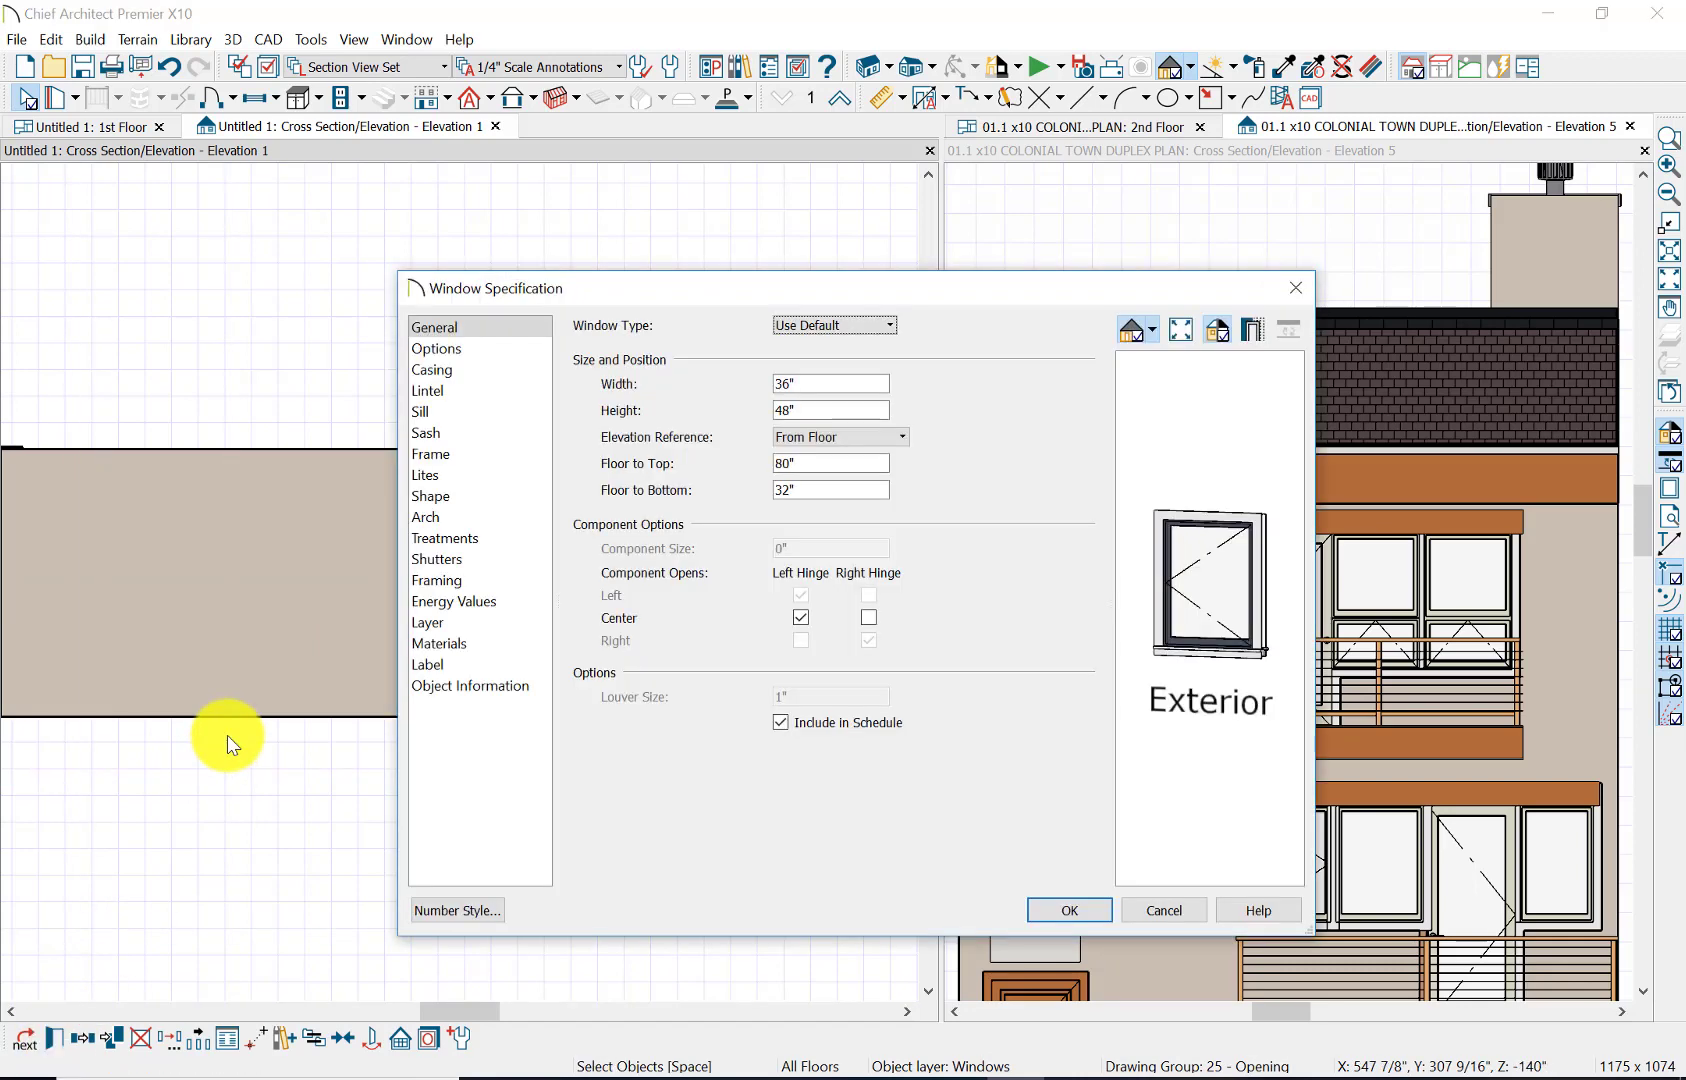
click(455, 647)
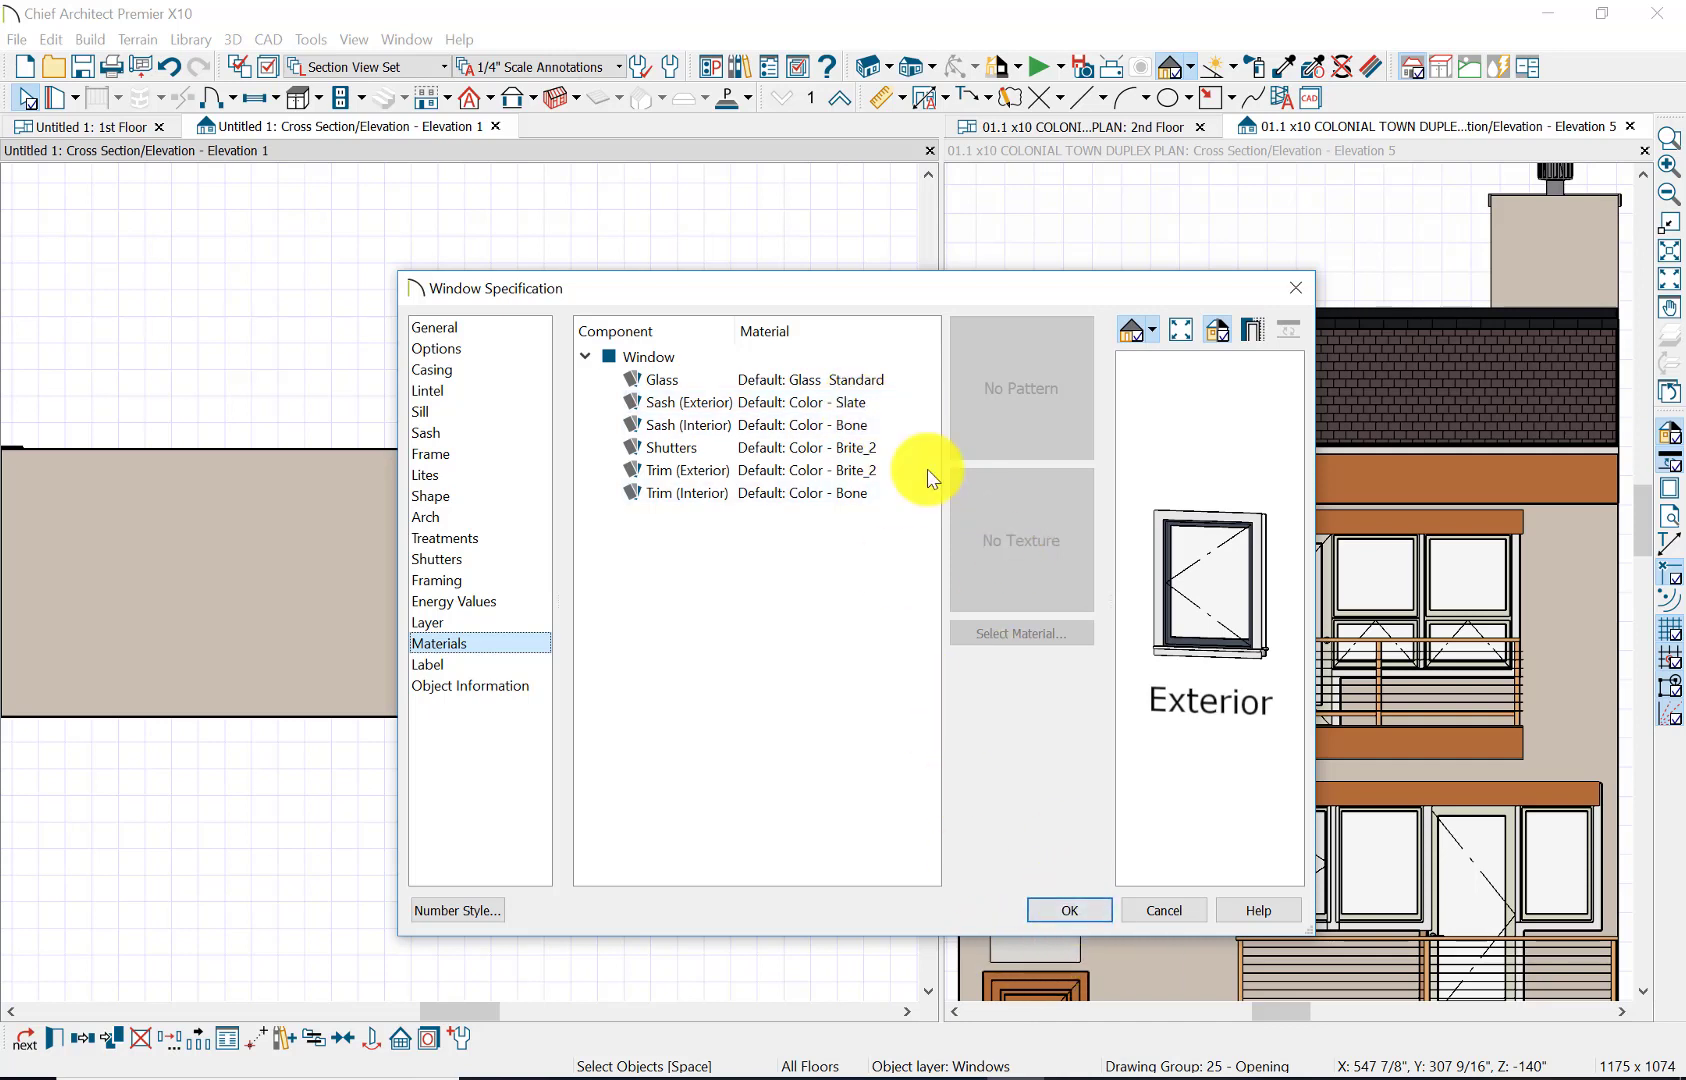
click(850, 400)
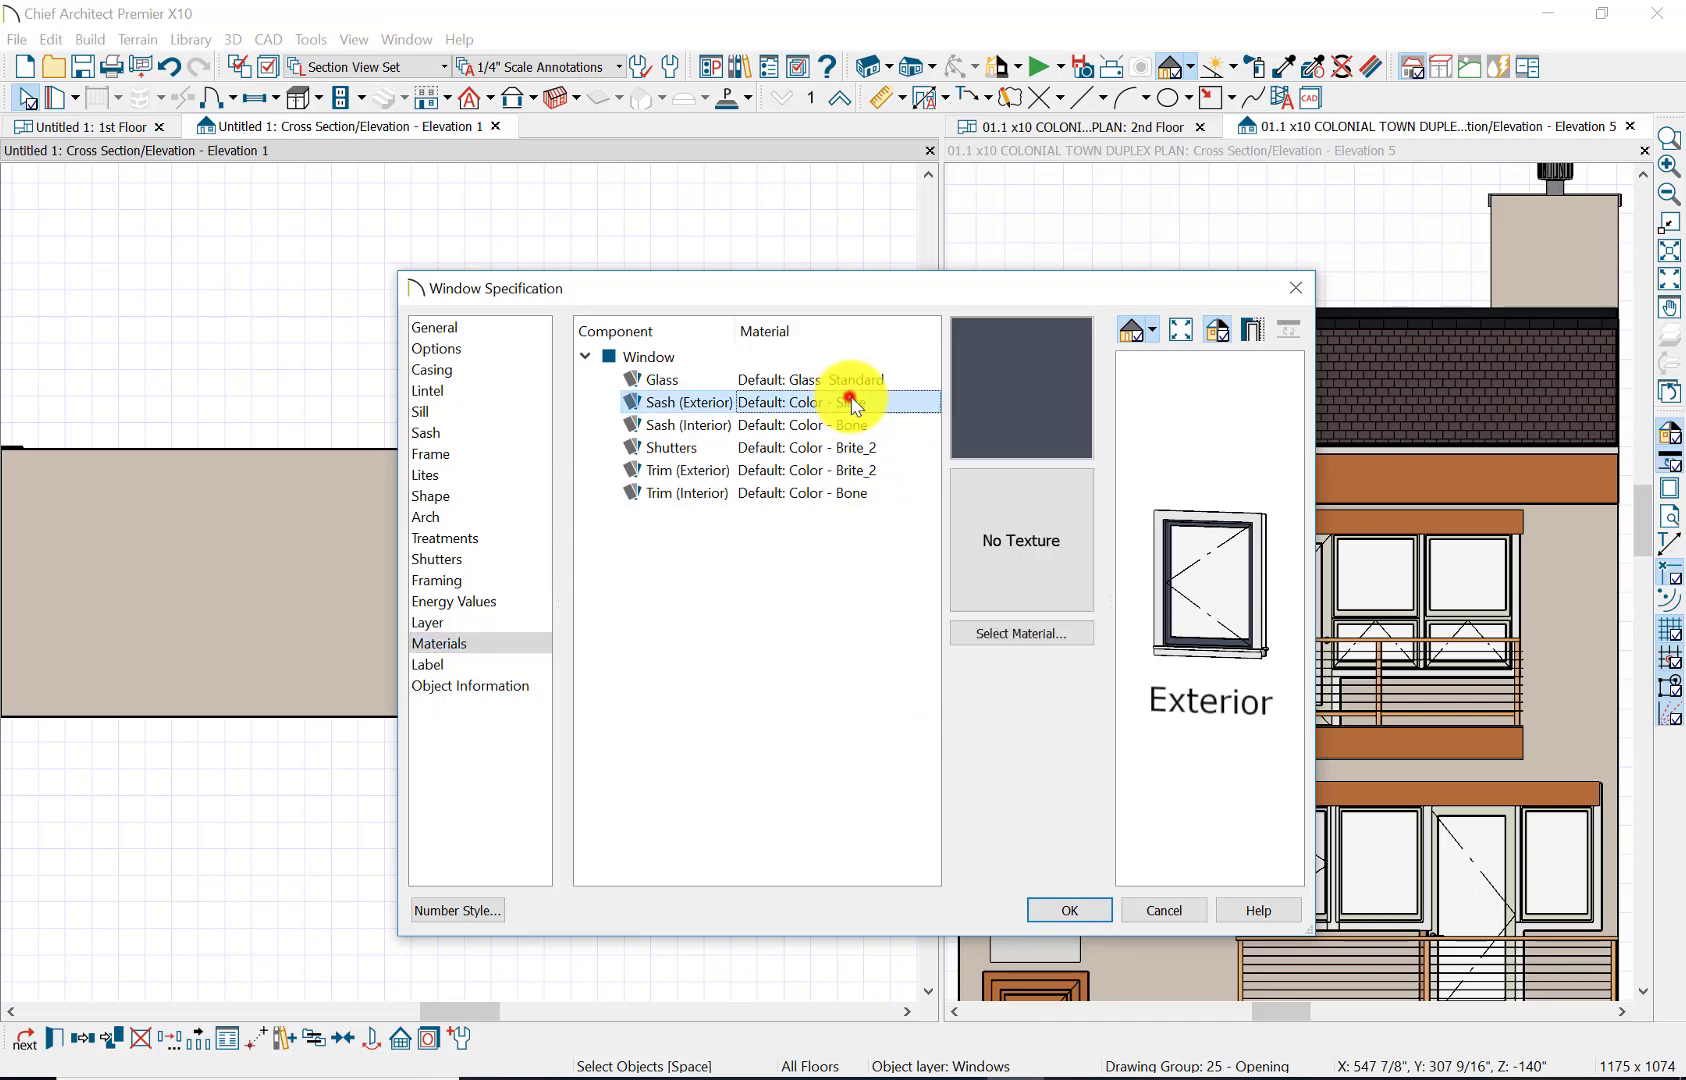
click(1026, 634)
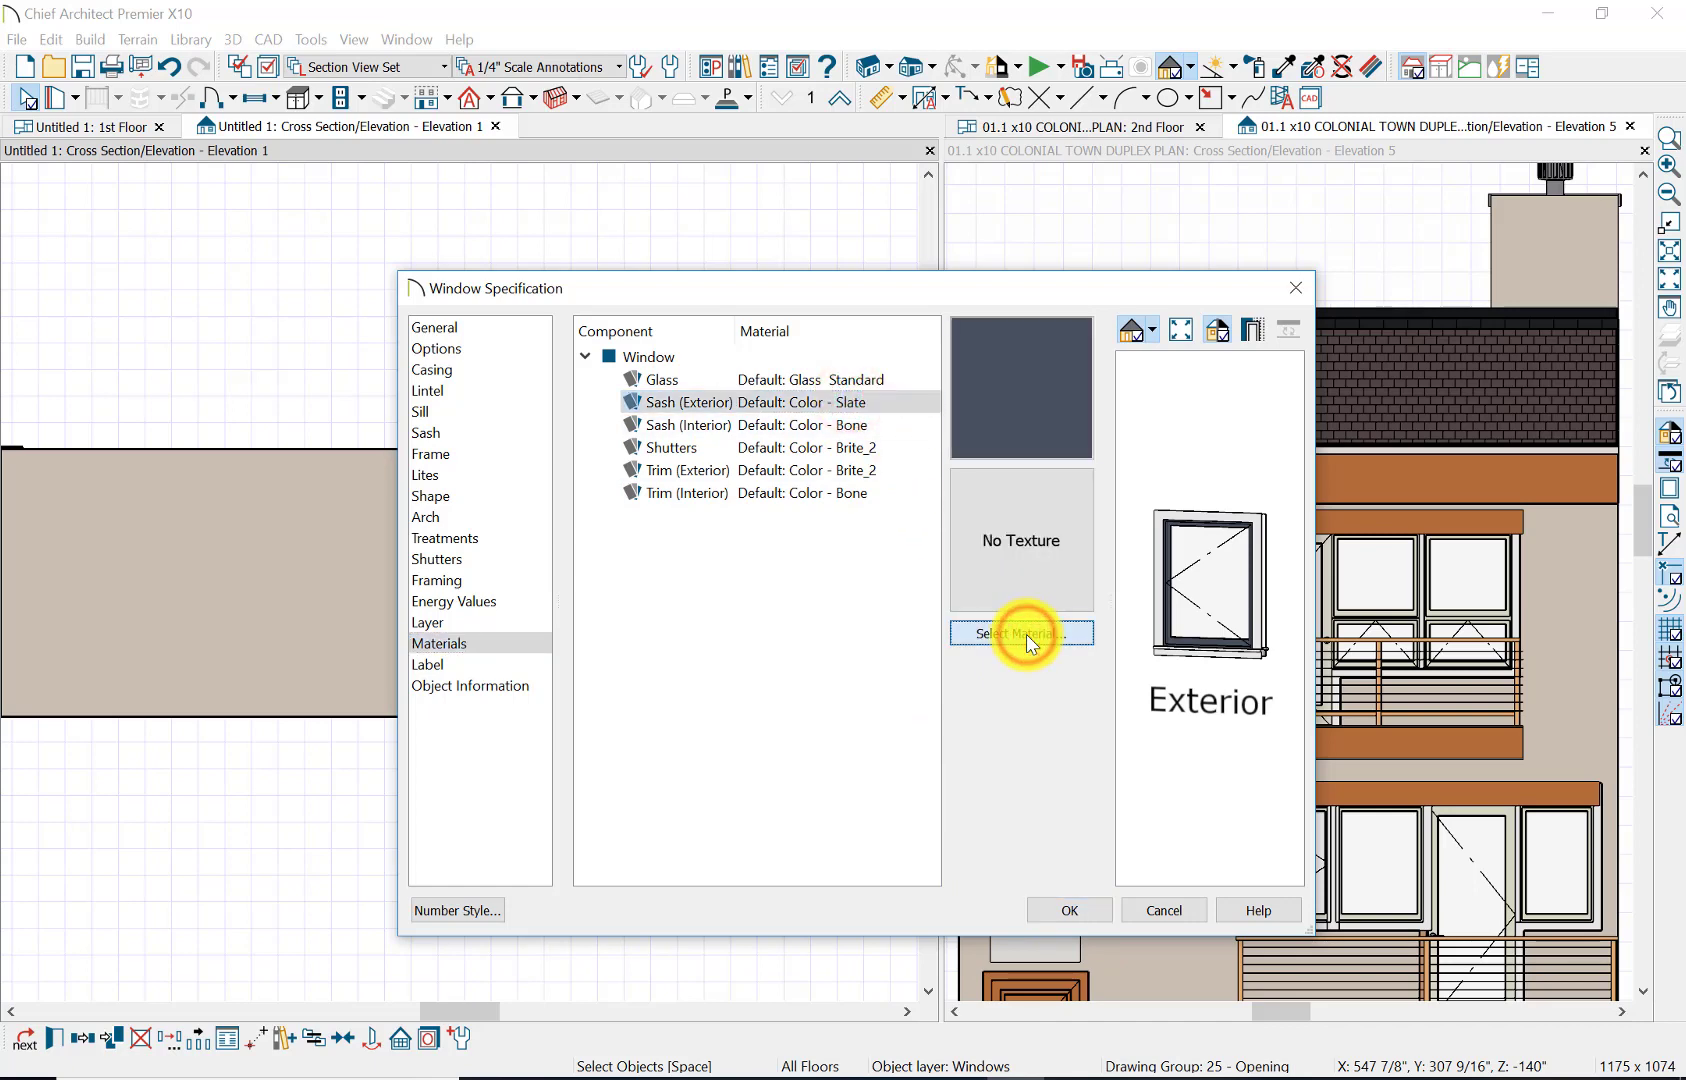
click(530, 345)
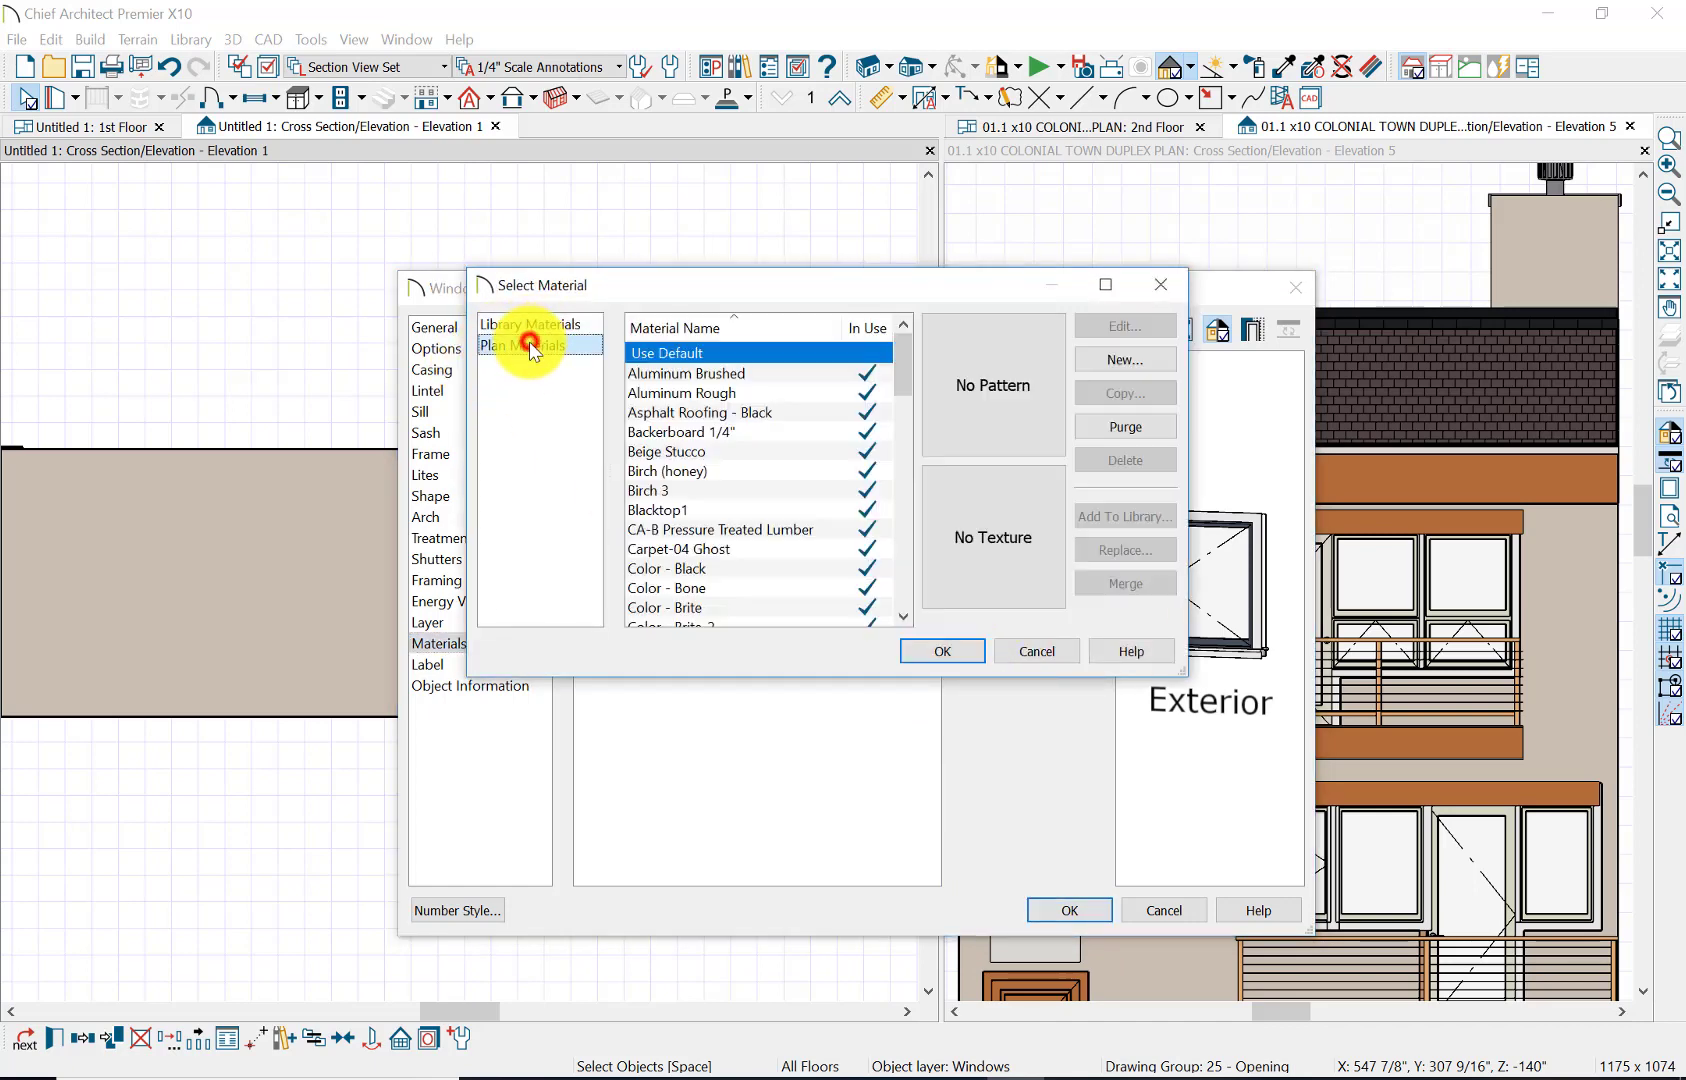
drag(906, 371, 906, 406)
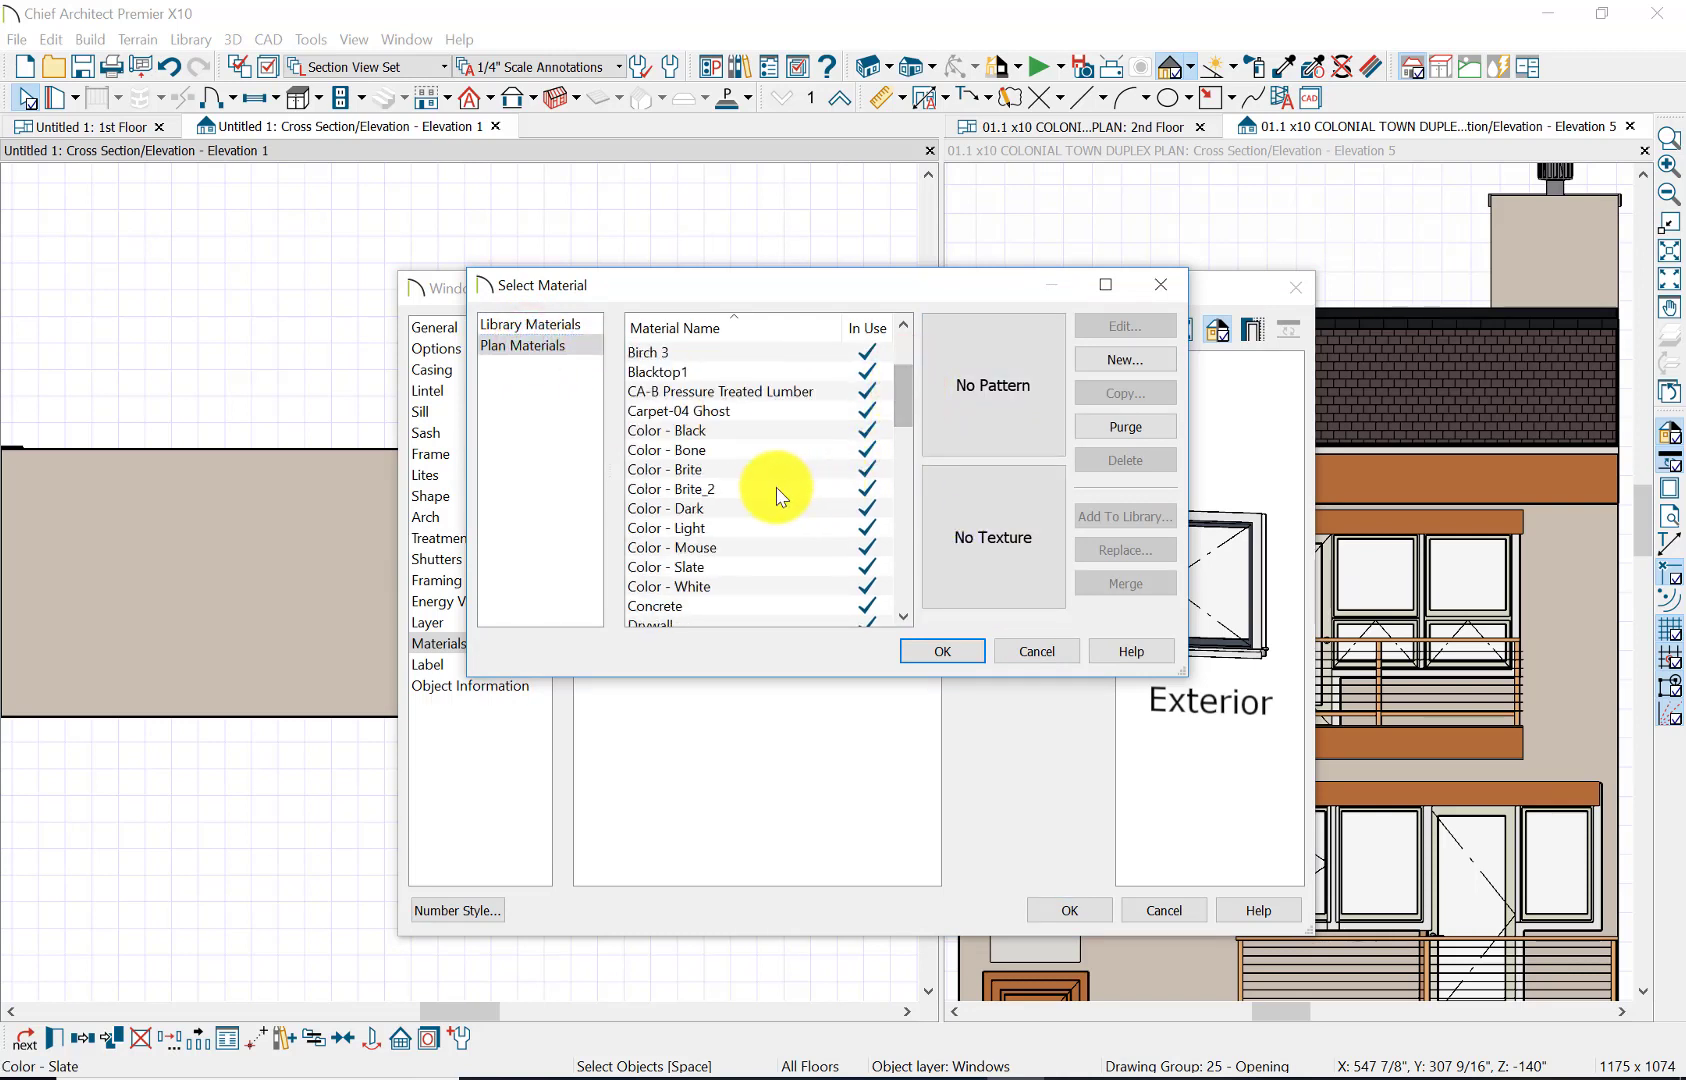
click(781, 449)
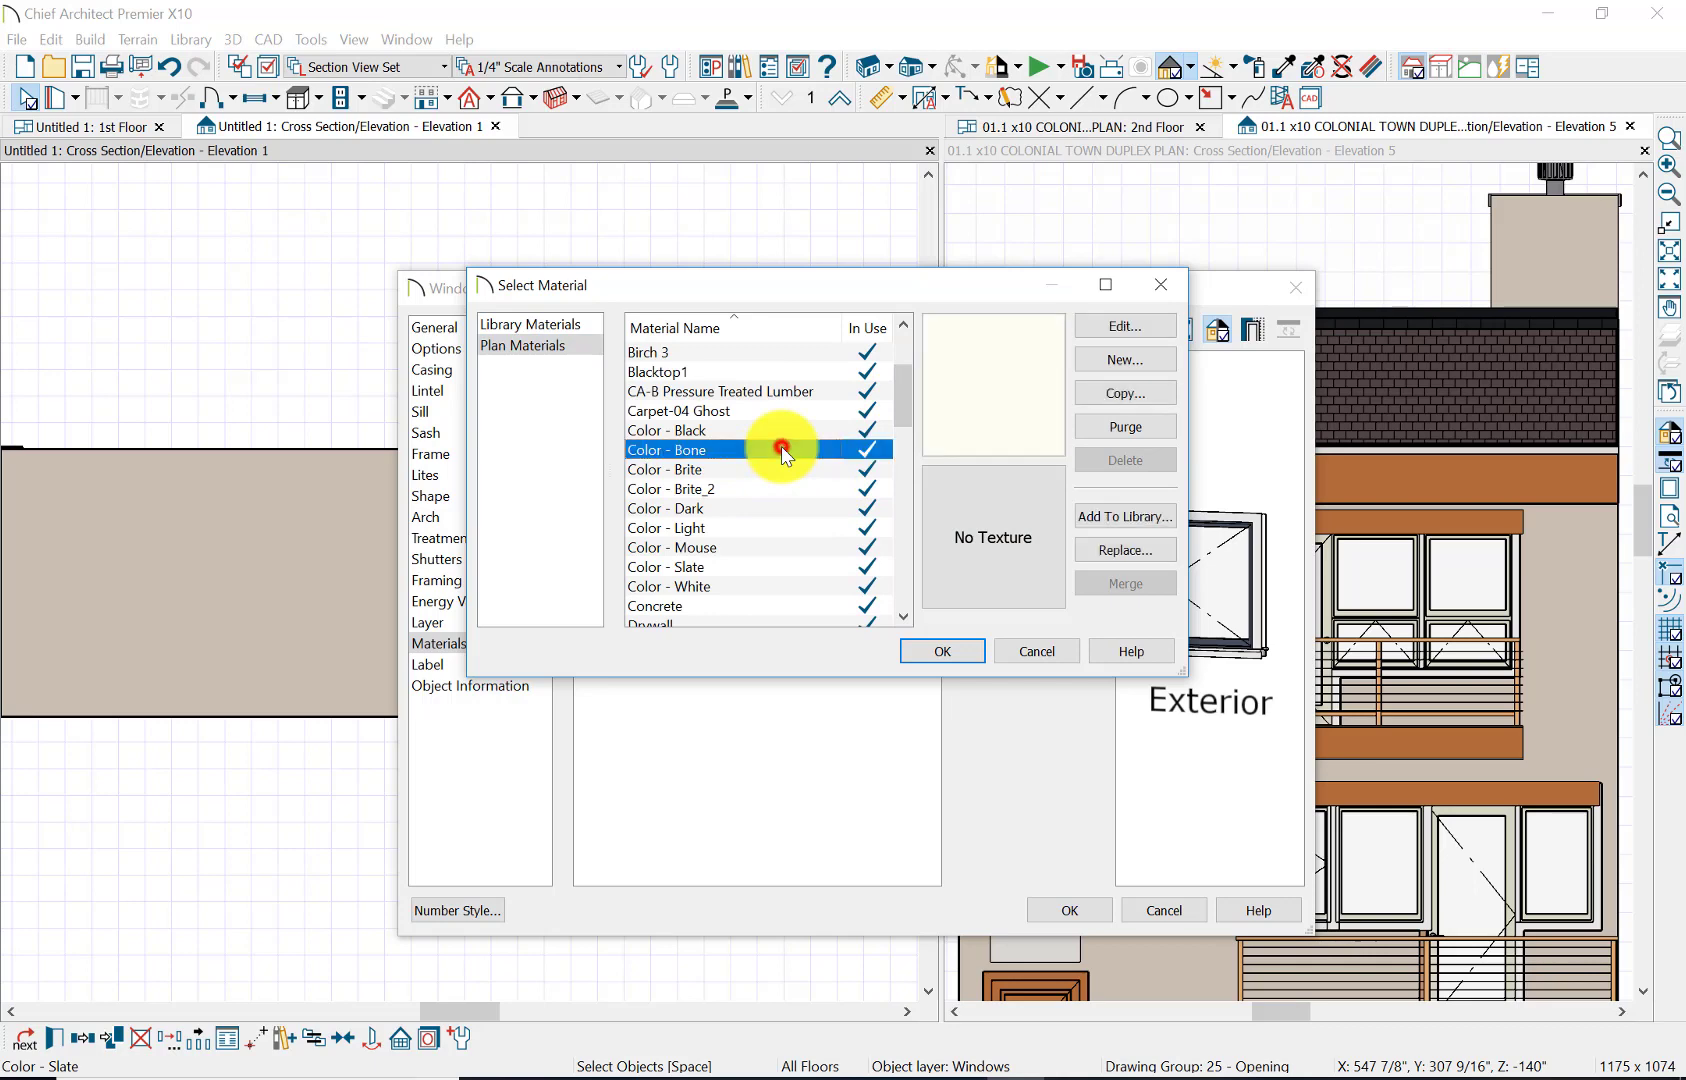
click(953, 651)
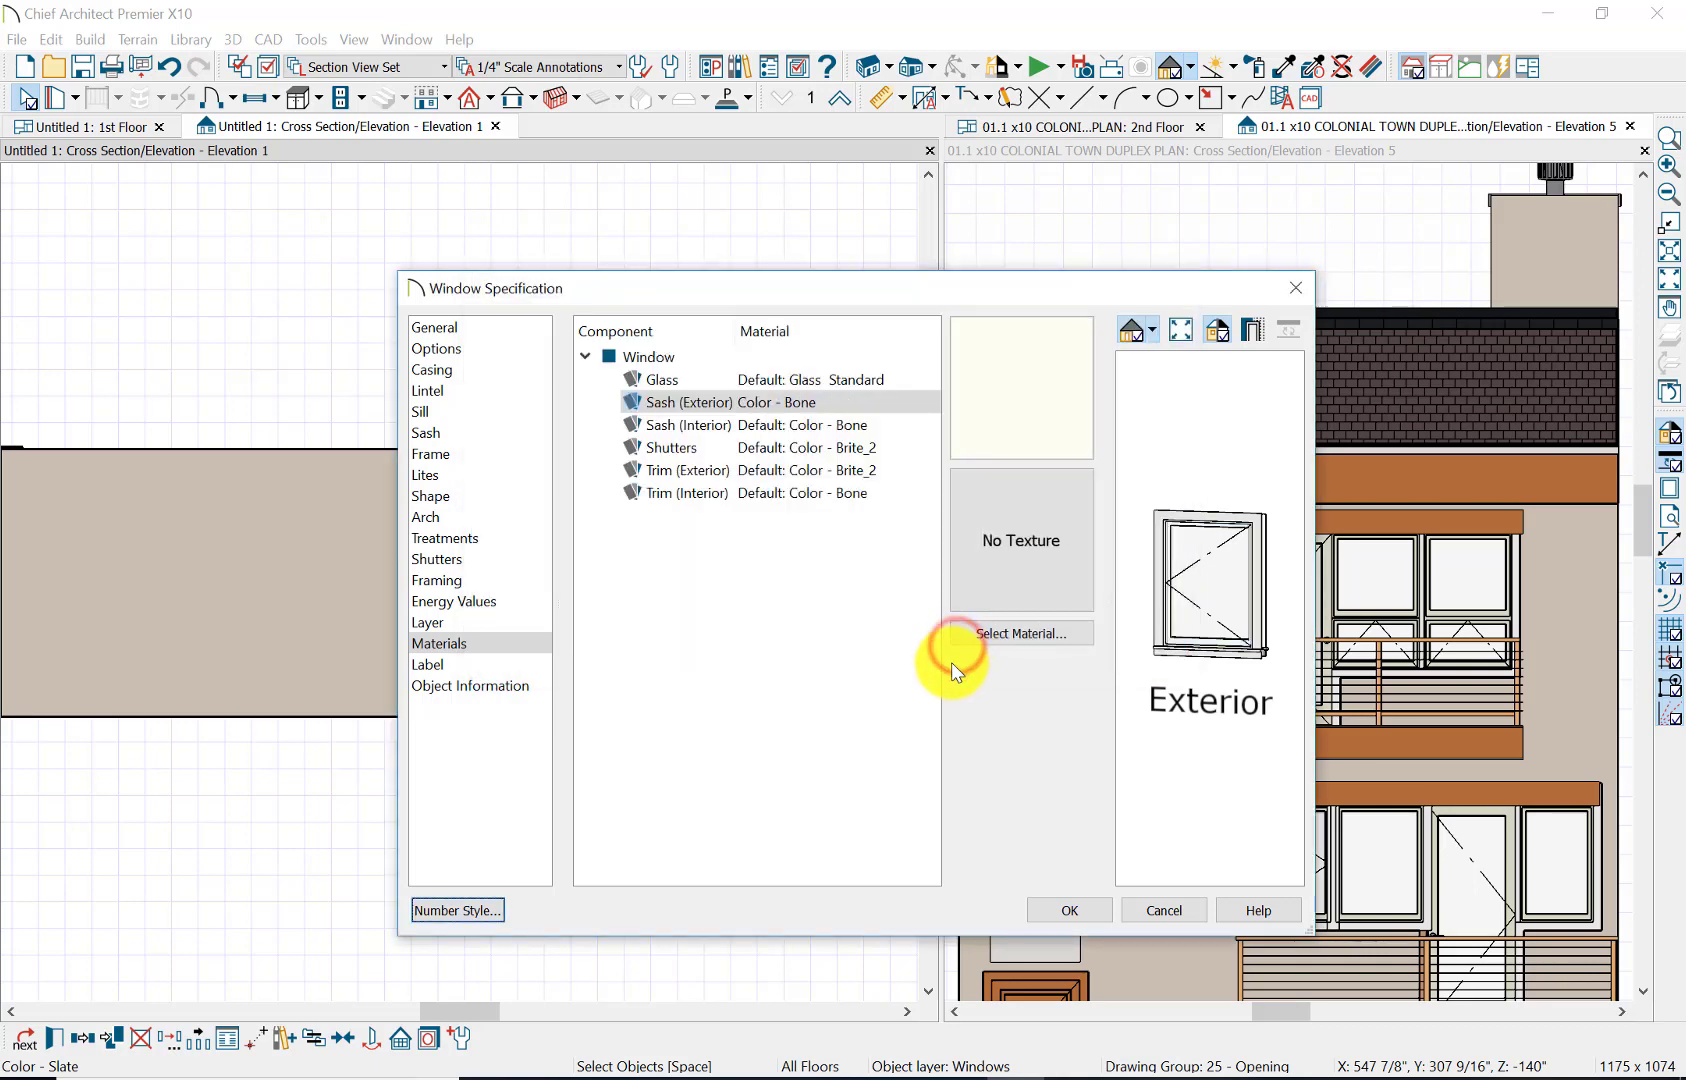
click(1078, 910)
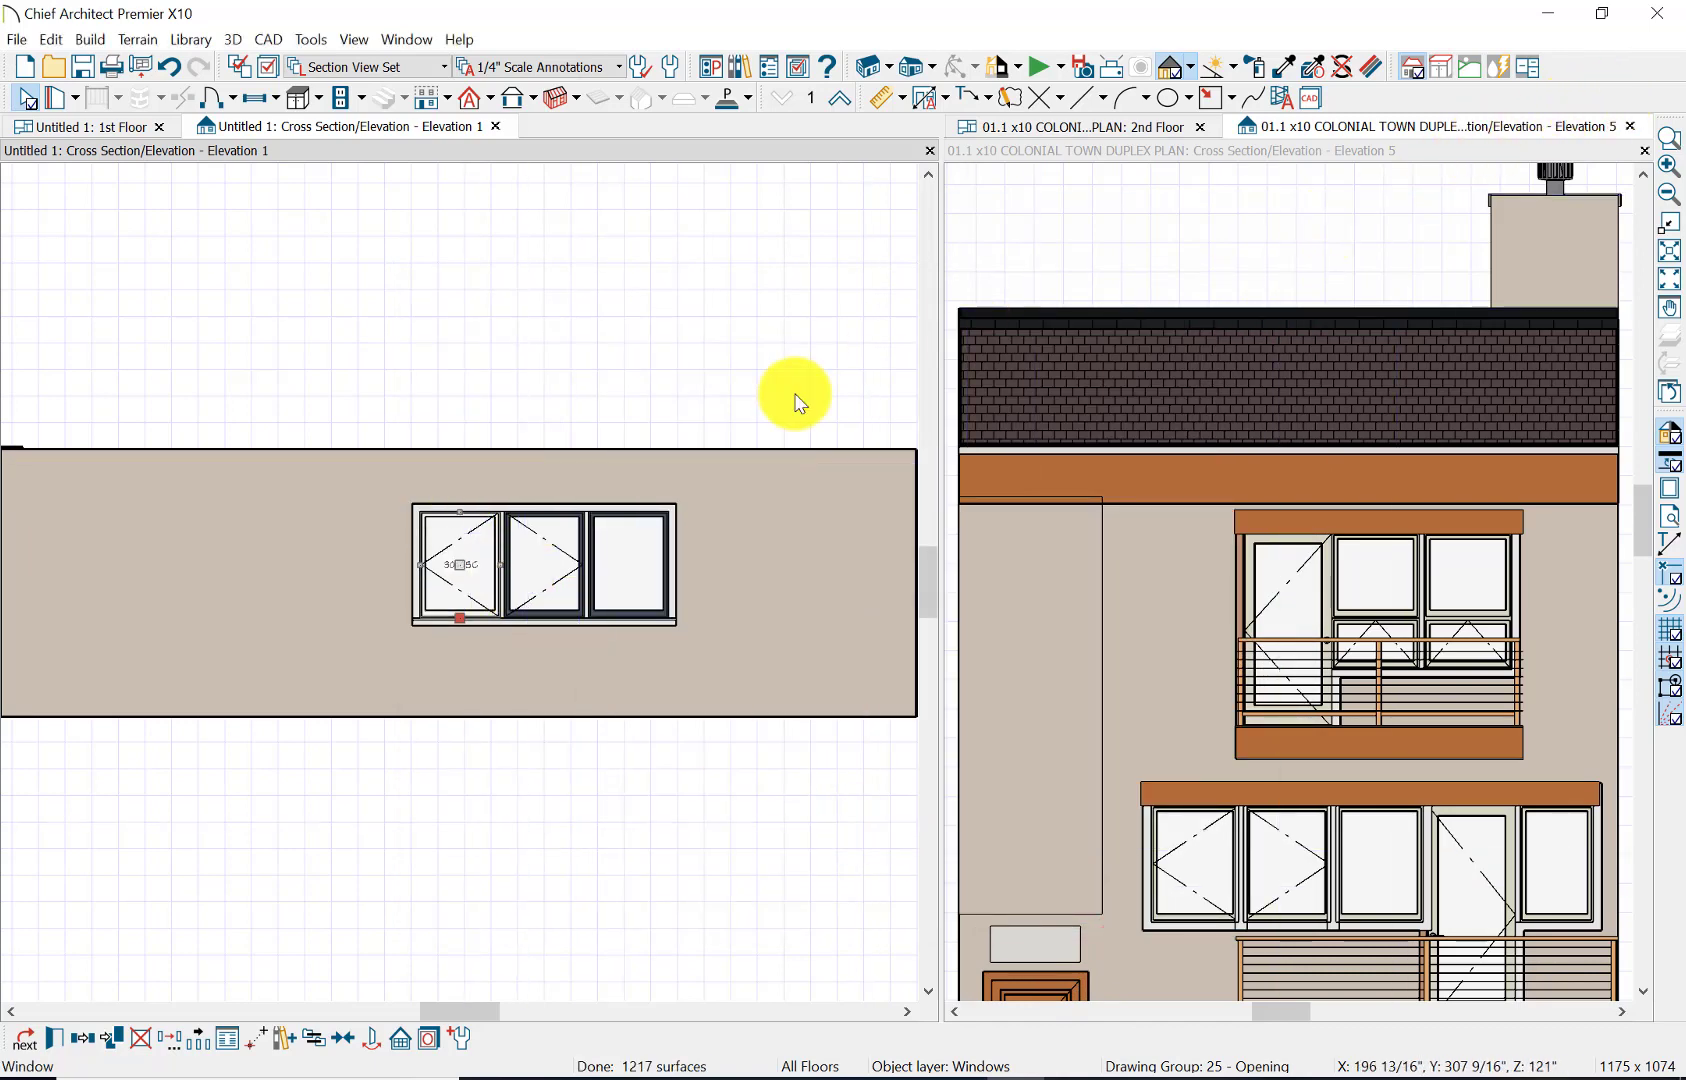
- Sample Bone from the left window frame with the Material Painter and paint the right sash
click(1291, 68)
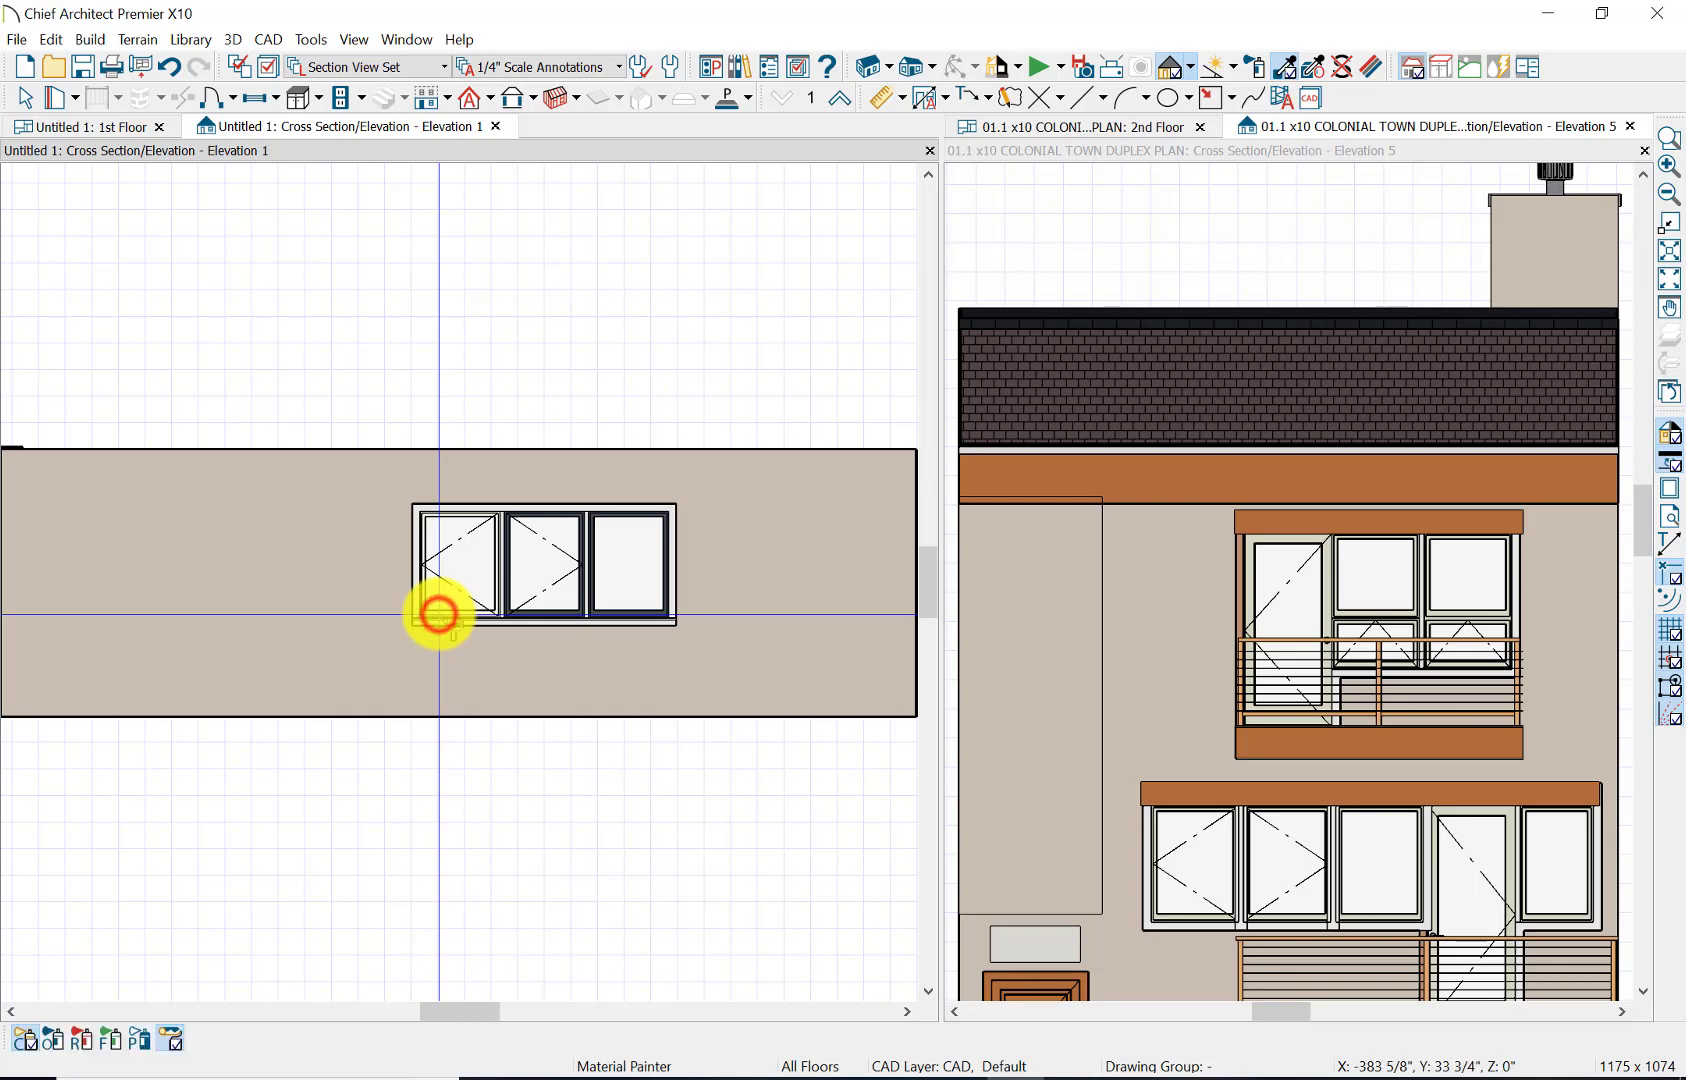
click(439, 614)
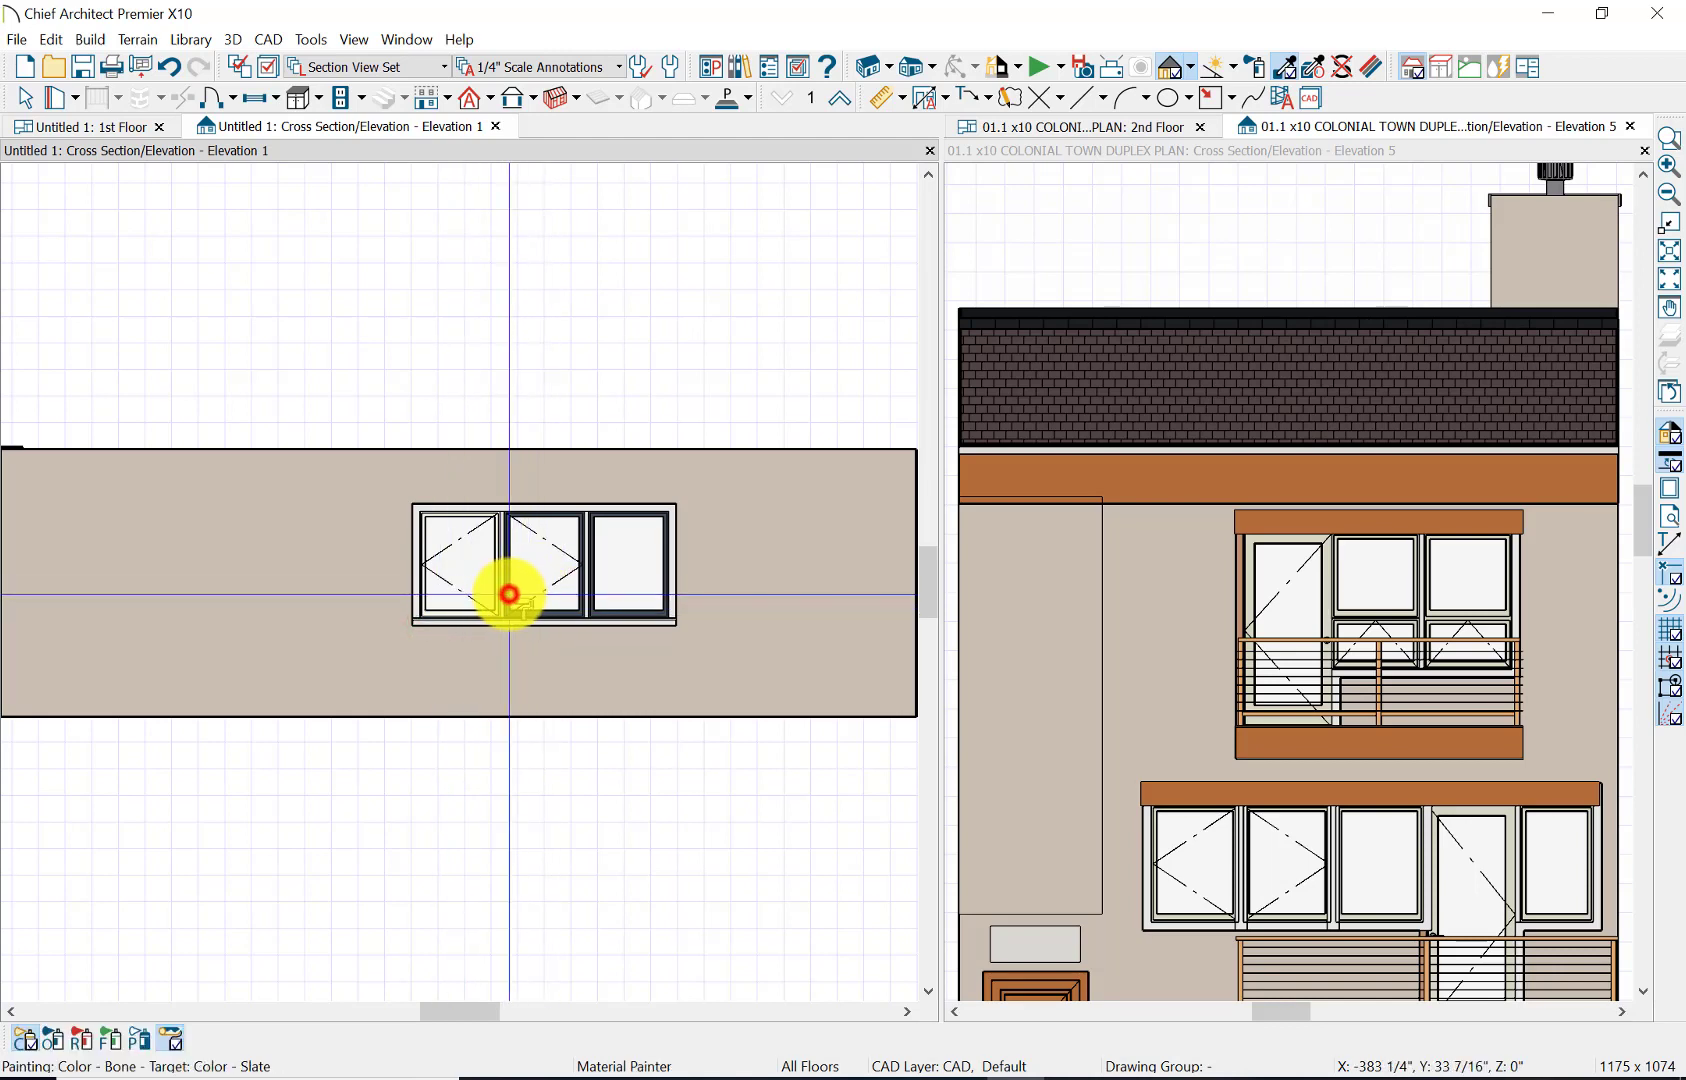
click(597, 610)
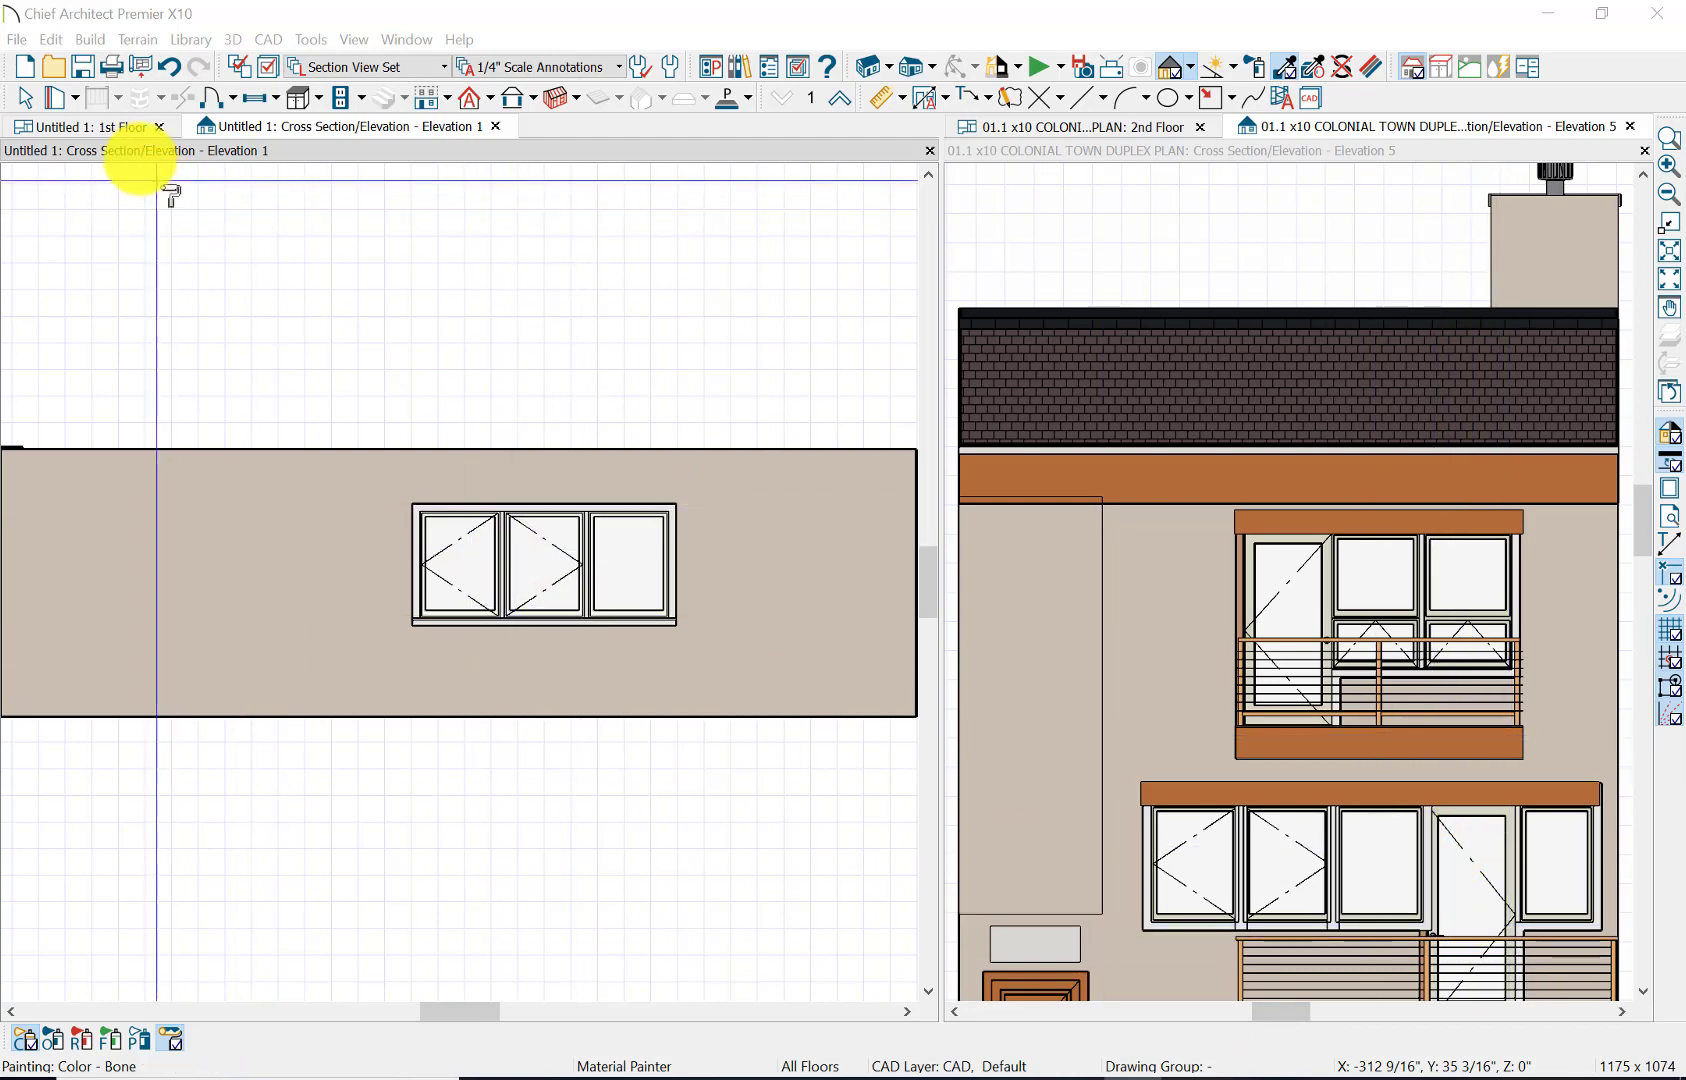
- Set the three-window unit's Floor to Top height to 90" in the elevation
click(25, 100)
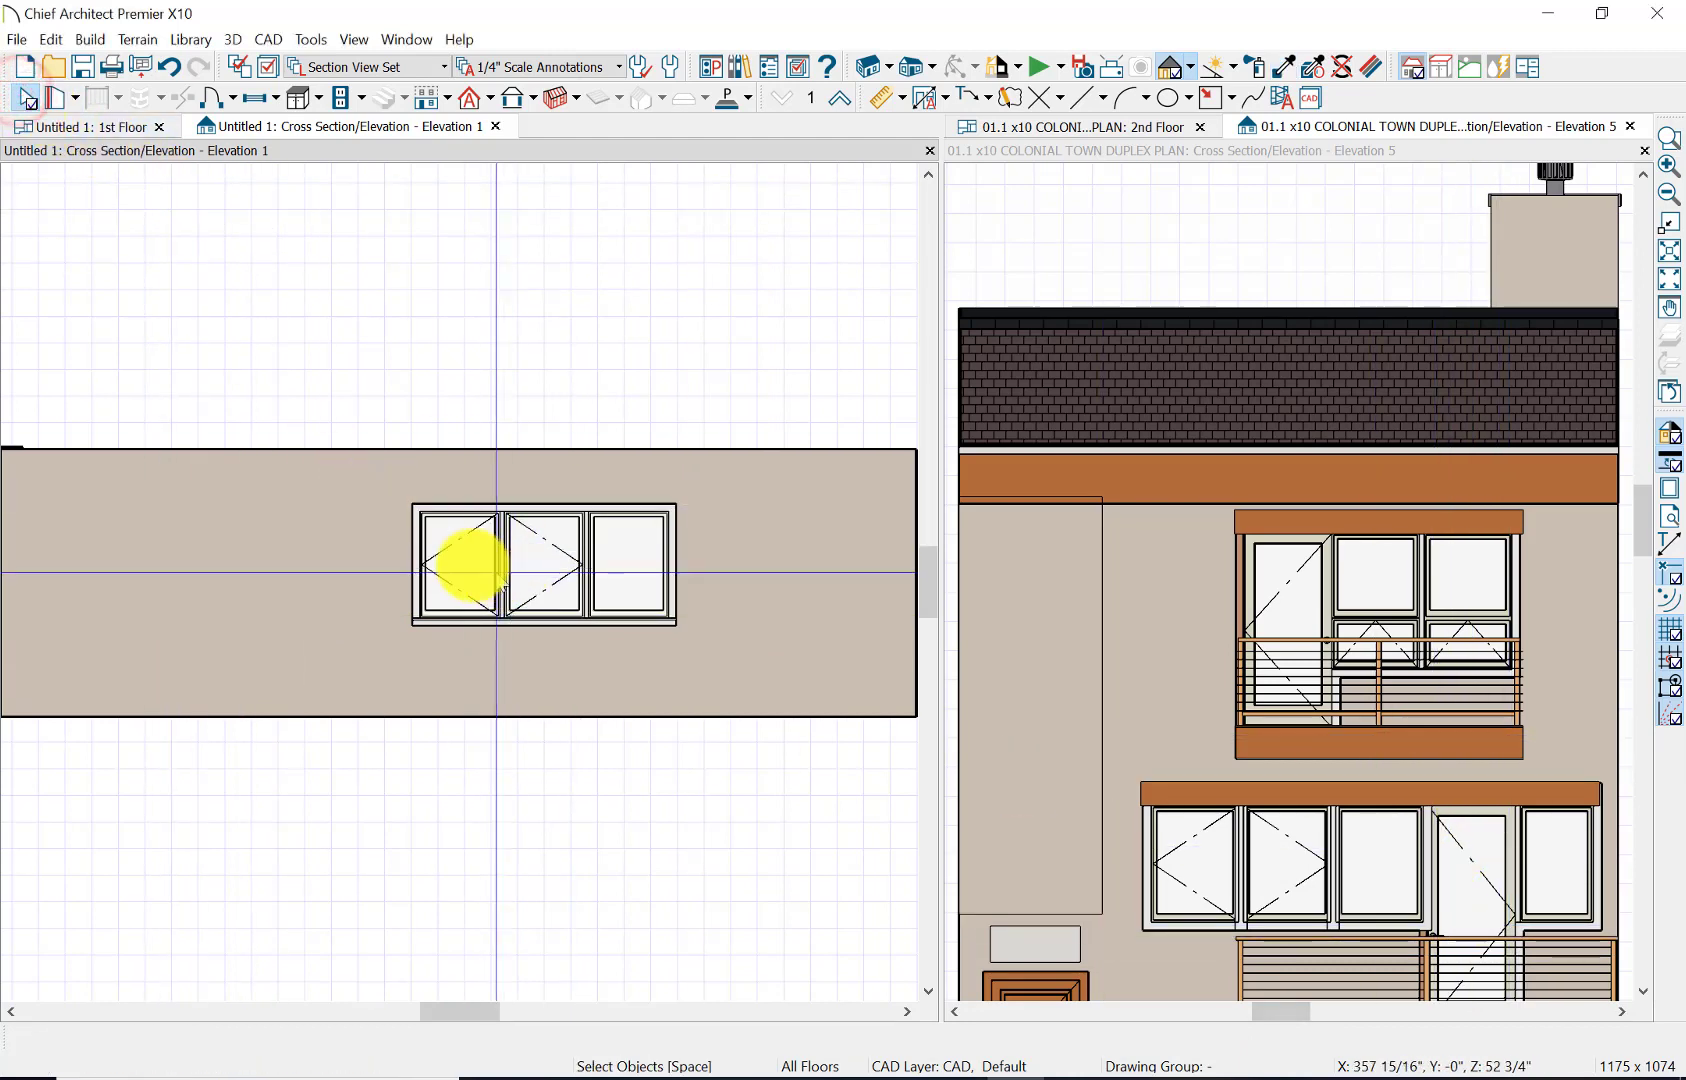
click(467, 565)
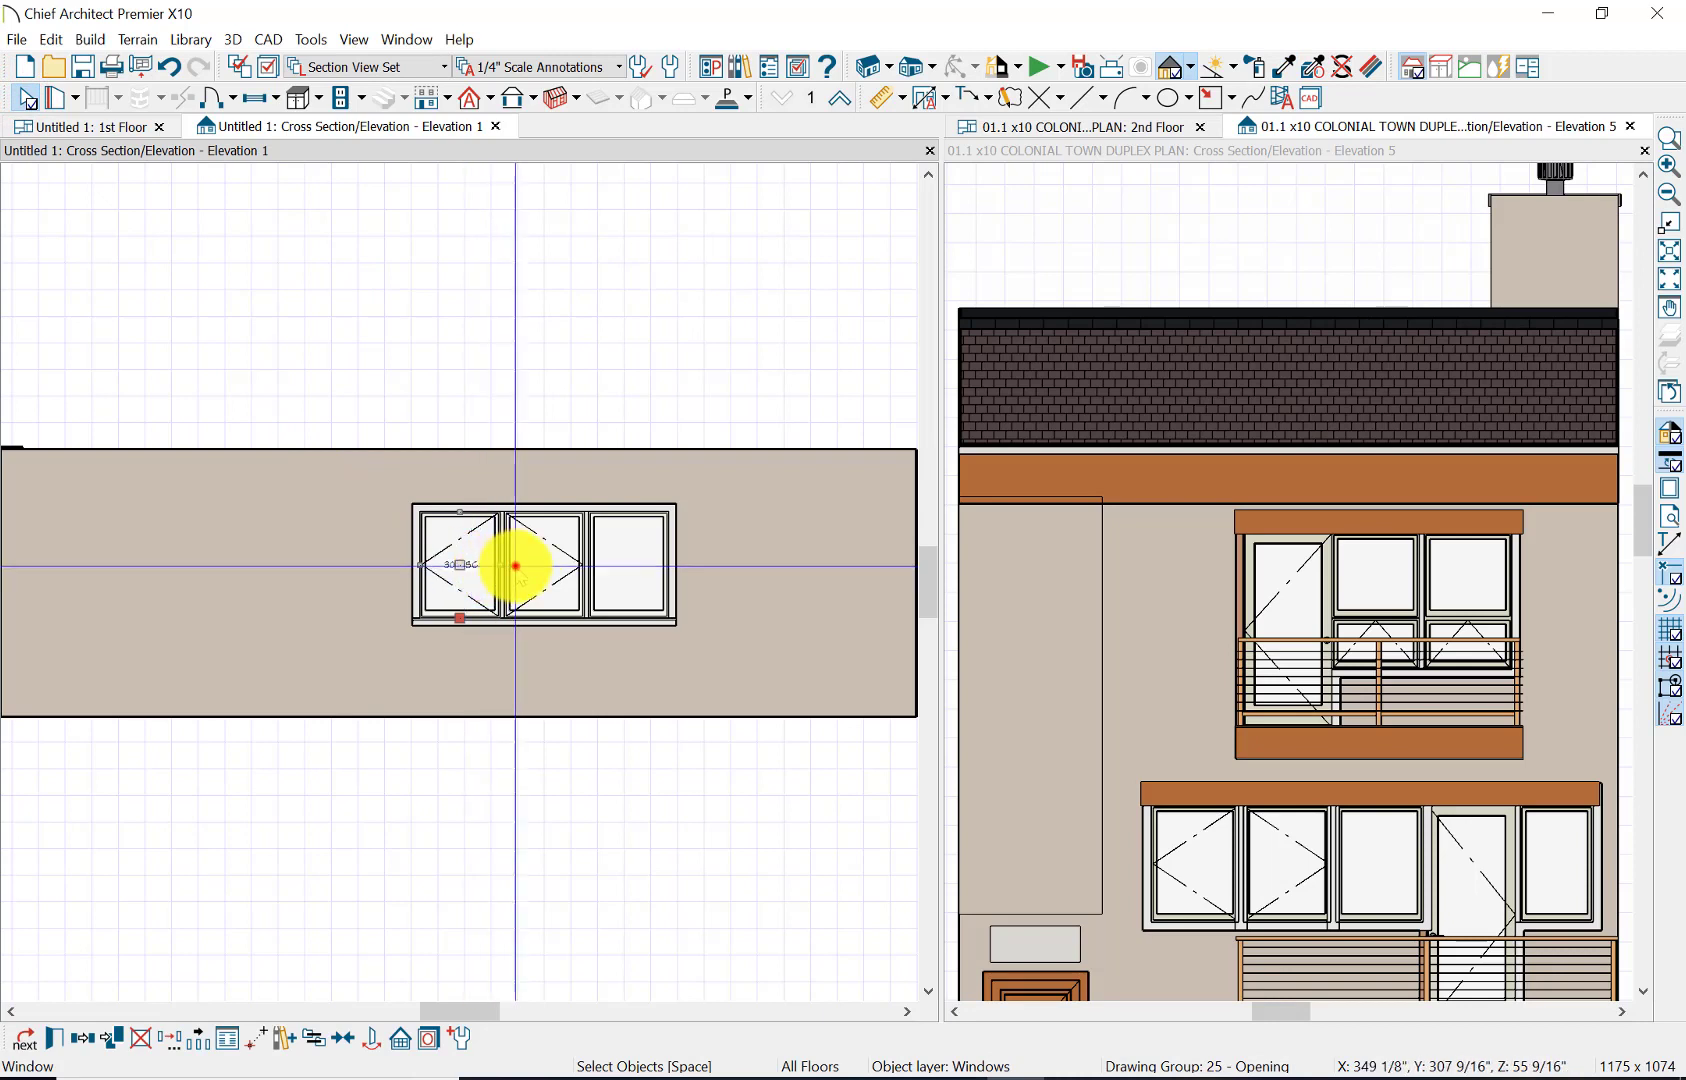
click(515, 564)
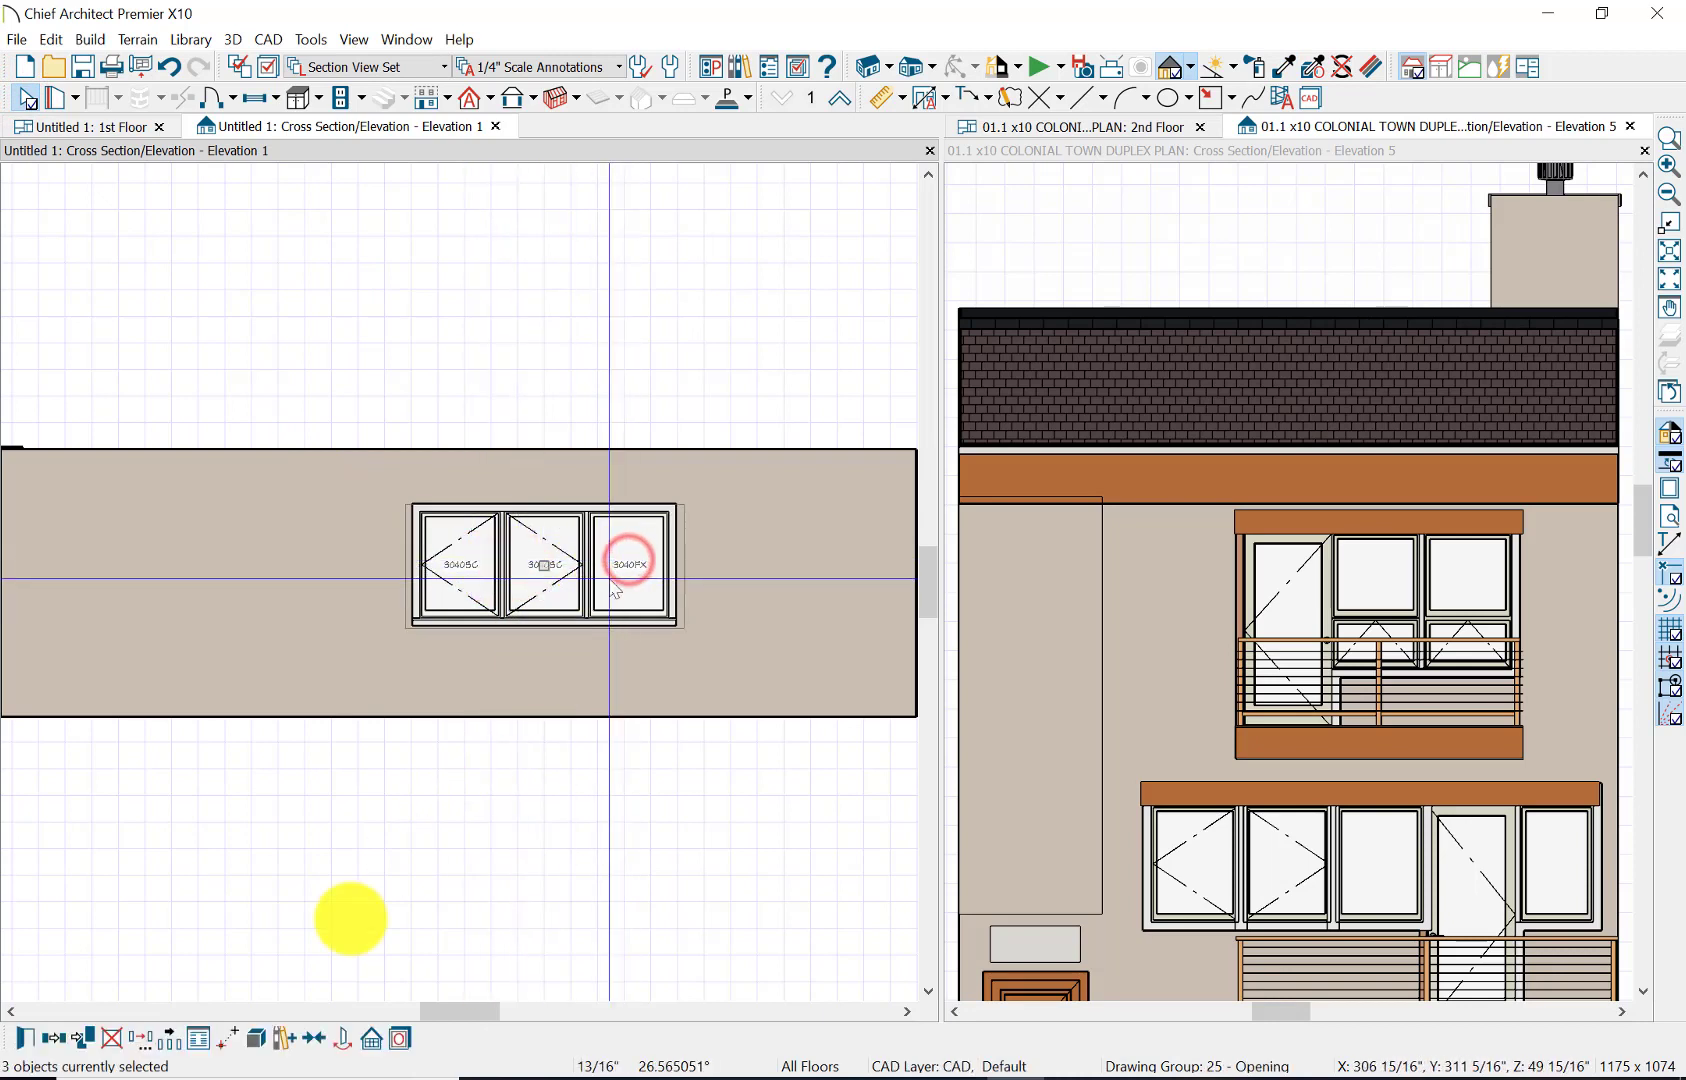
click(26, 1046)
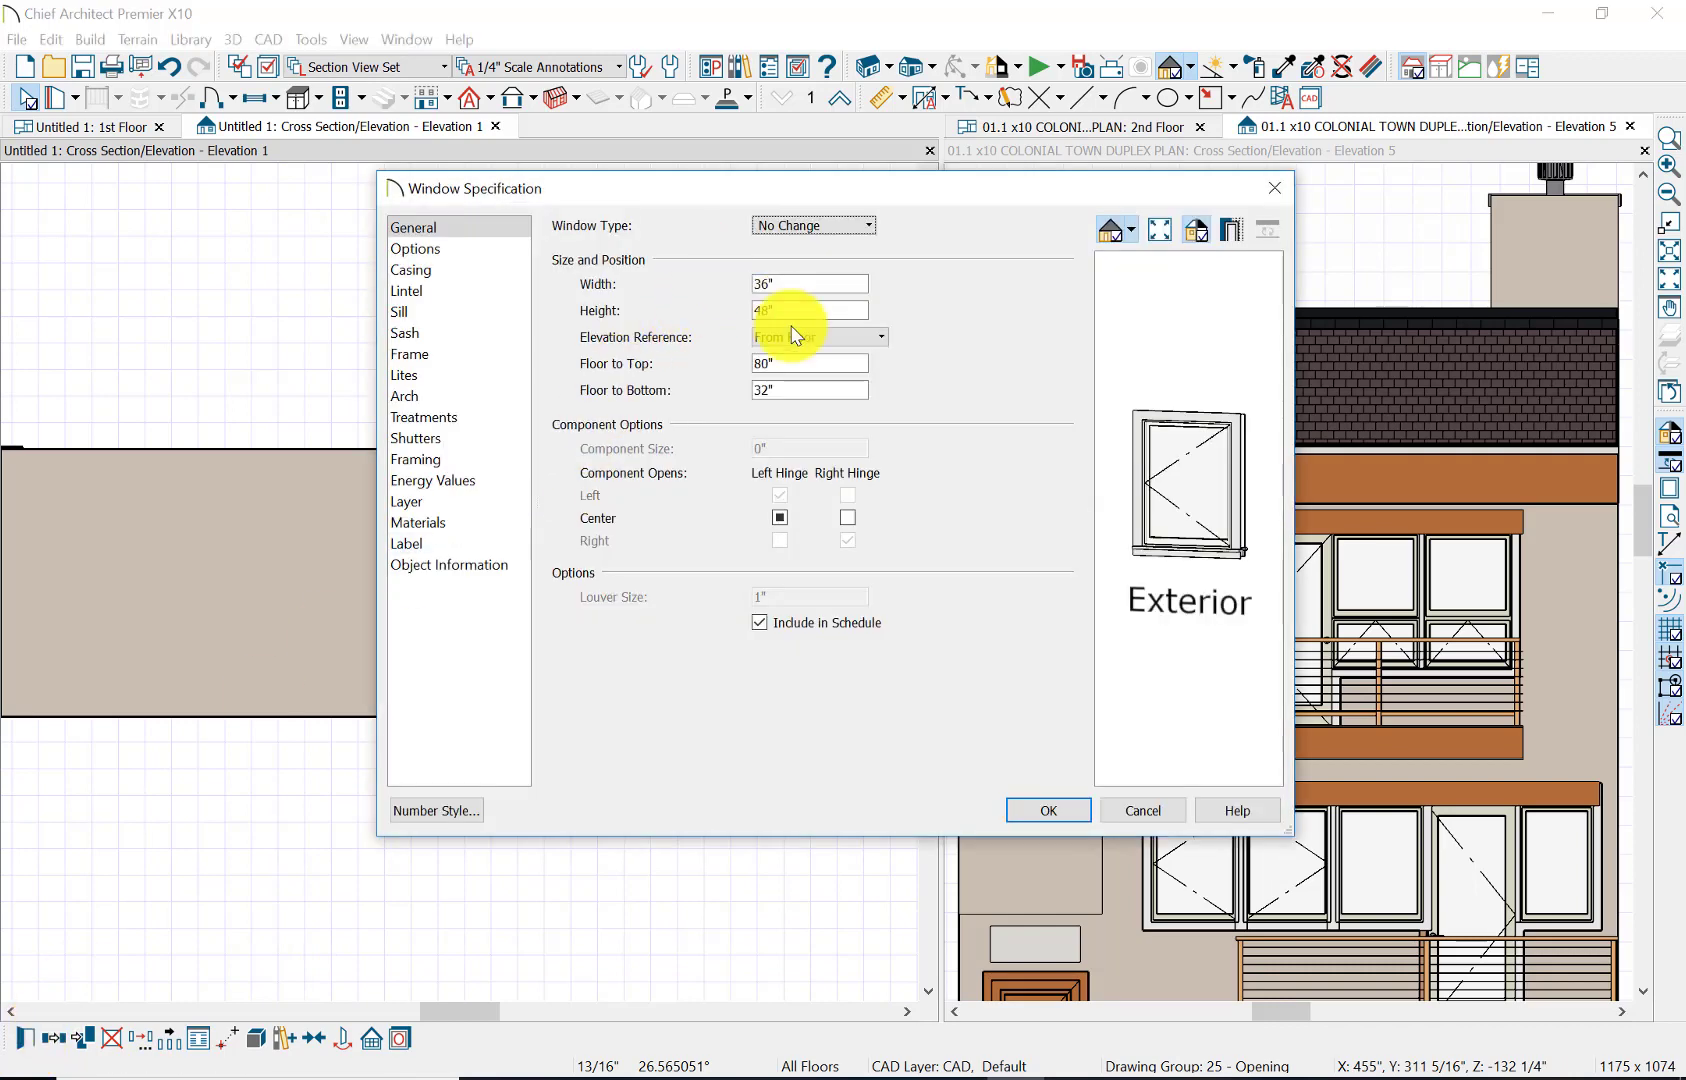
drag(769, 358, 693, 366)
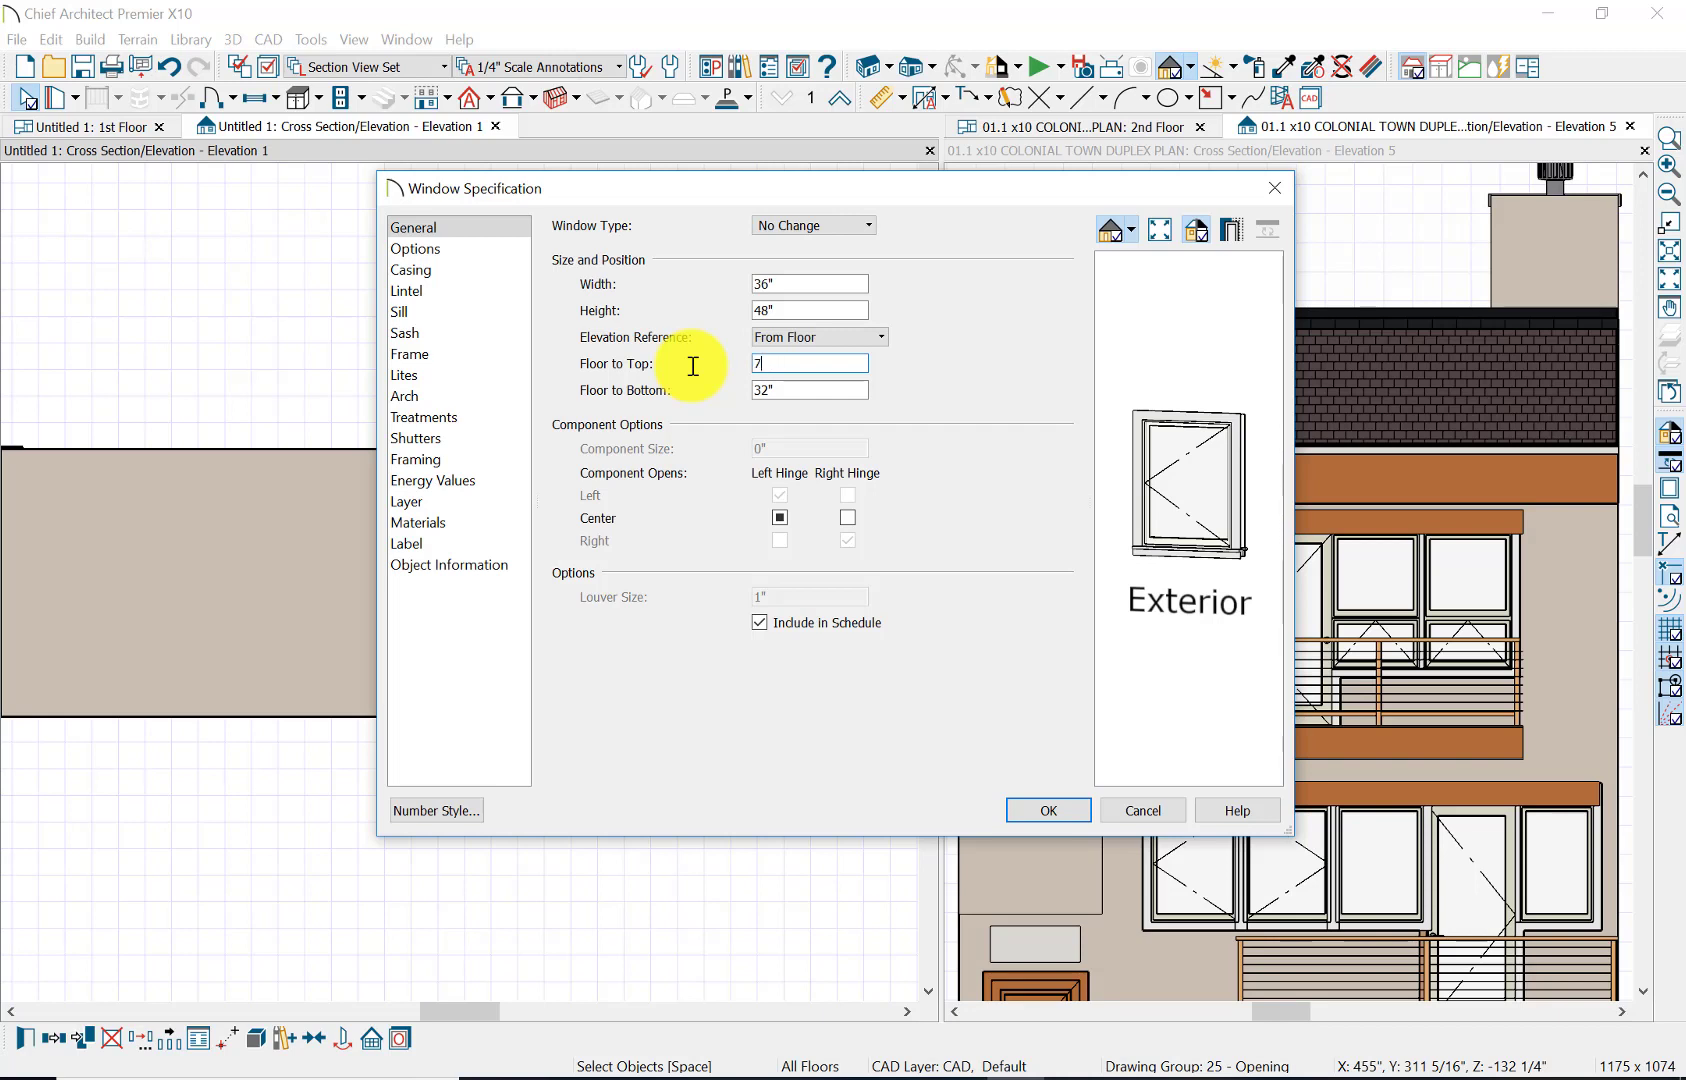
key(Tab)
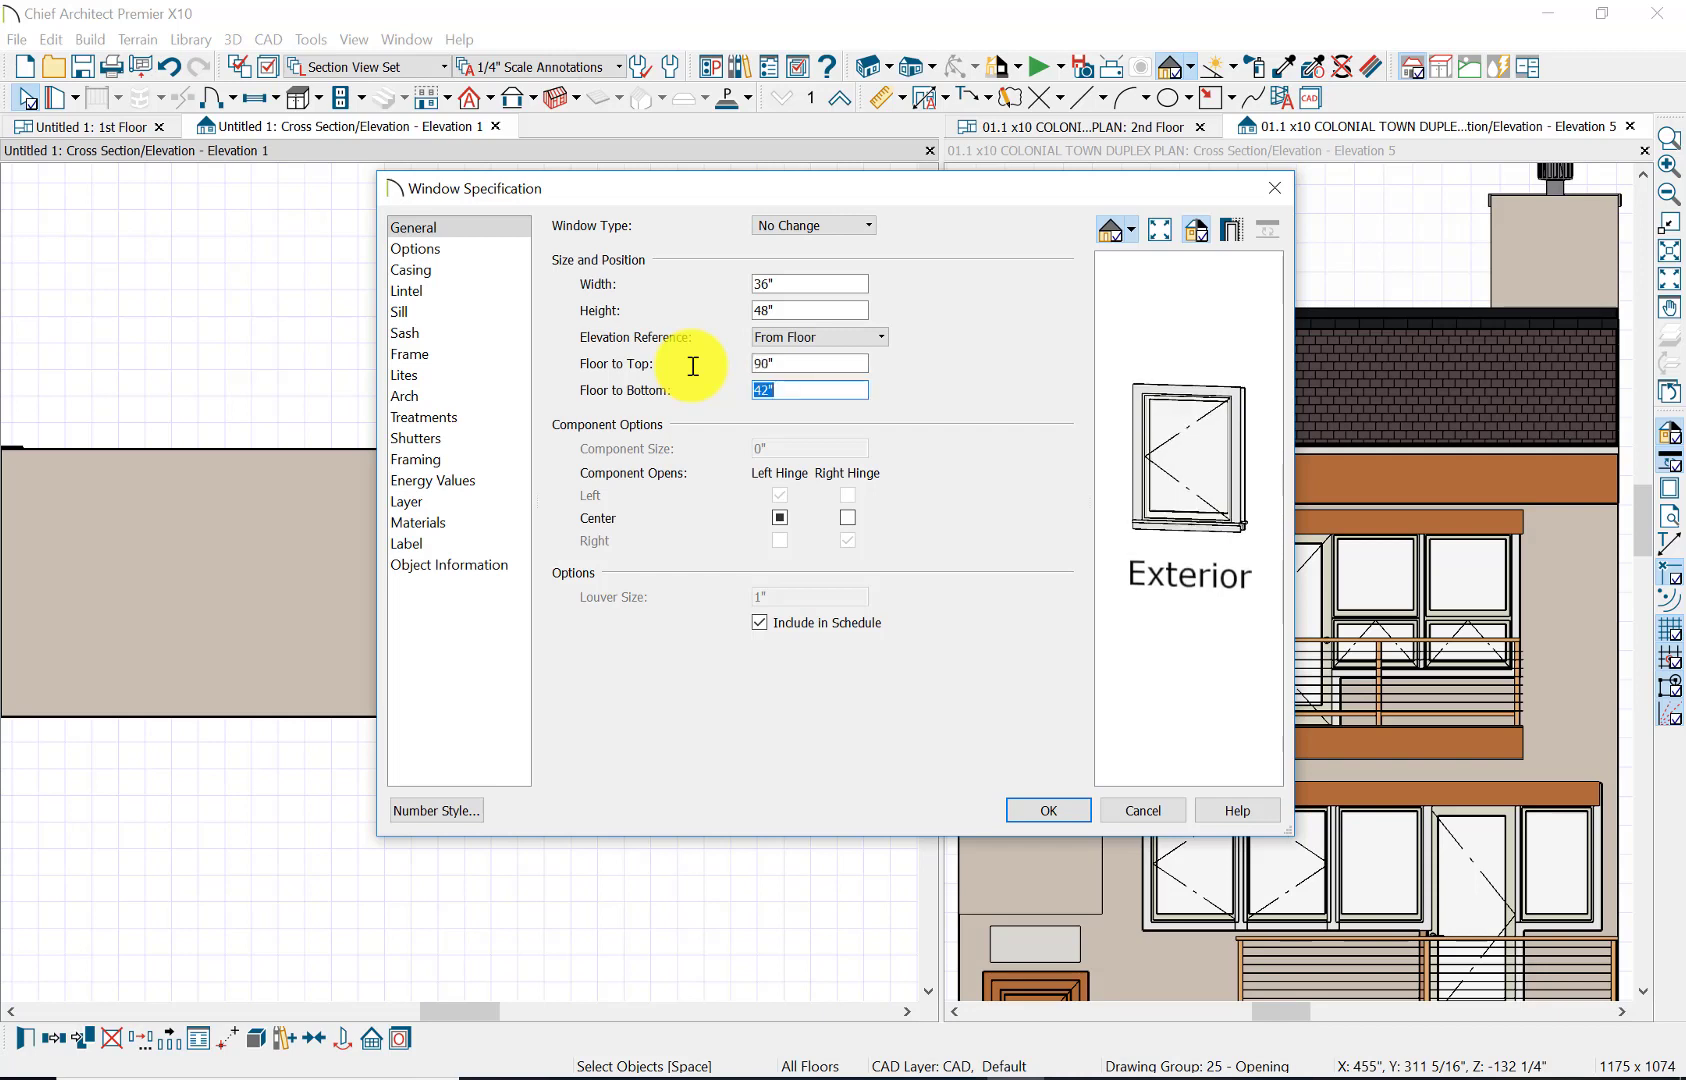
click(1040, 812)
click(575, 590)
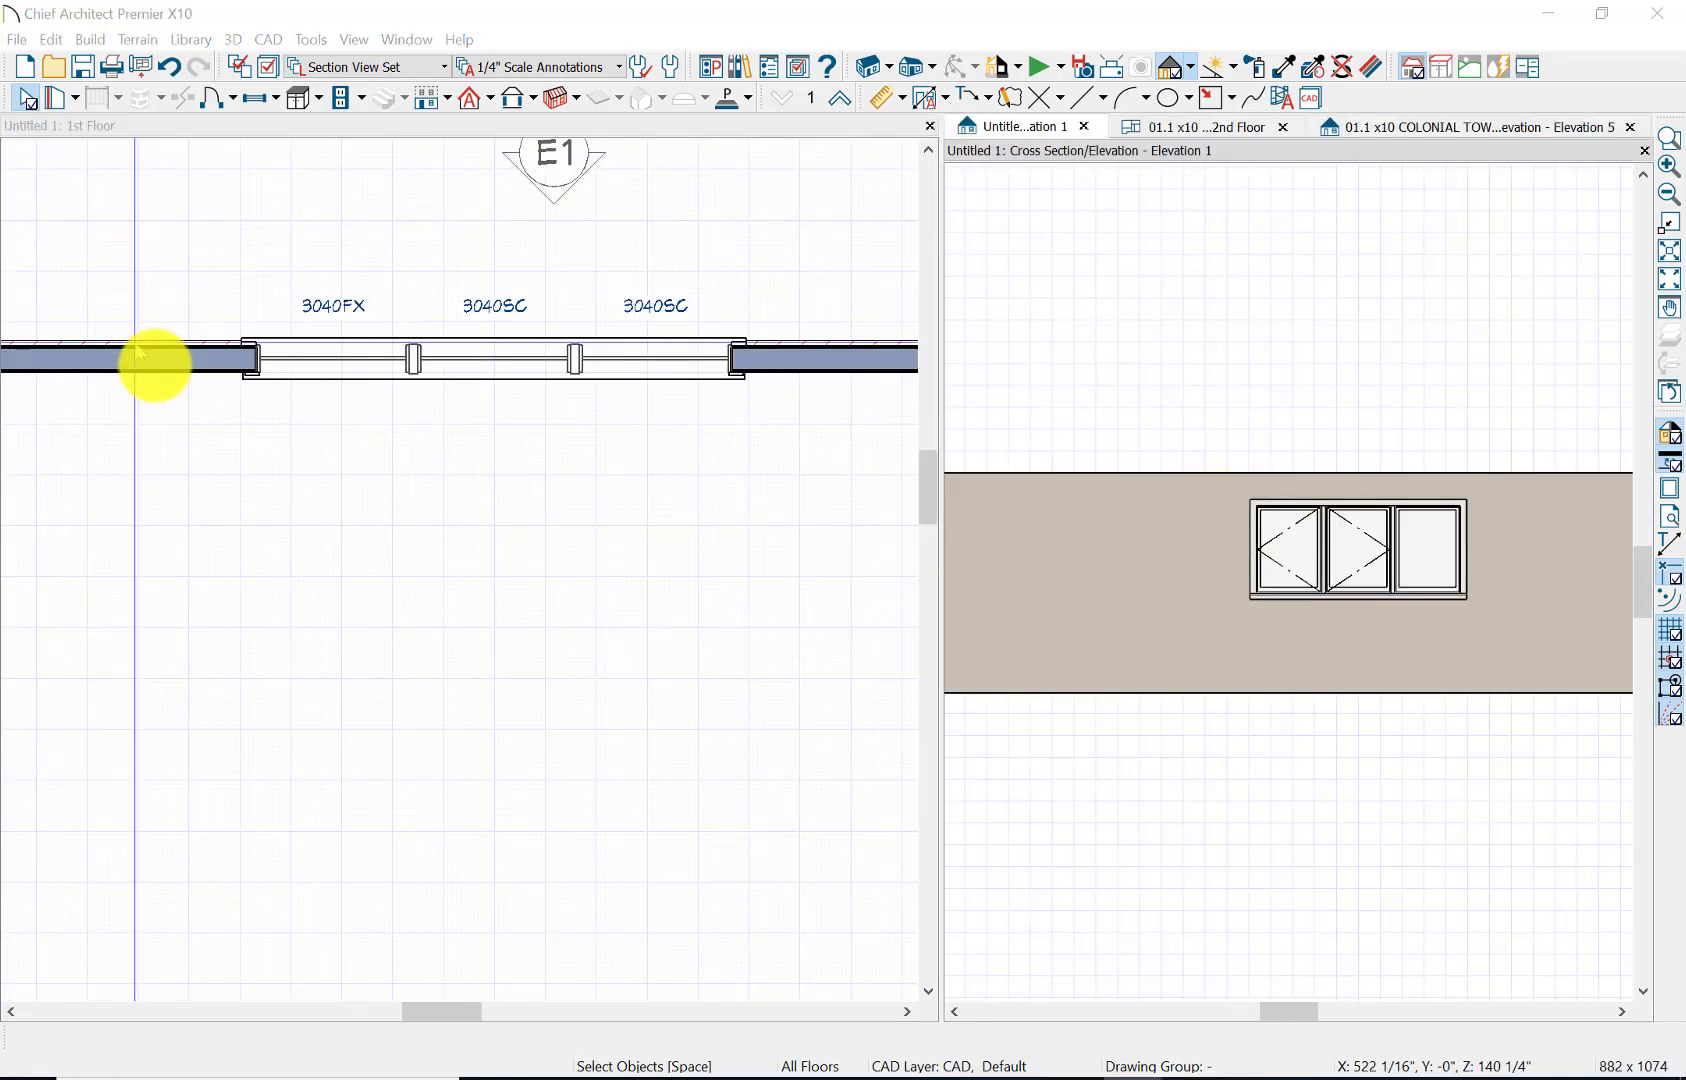
- Place a hinged door in the first-floor wall just left of the 3040FX window
click(90, 42)
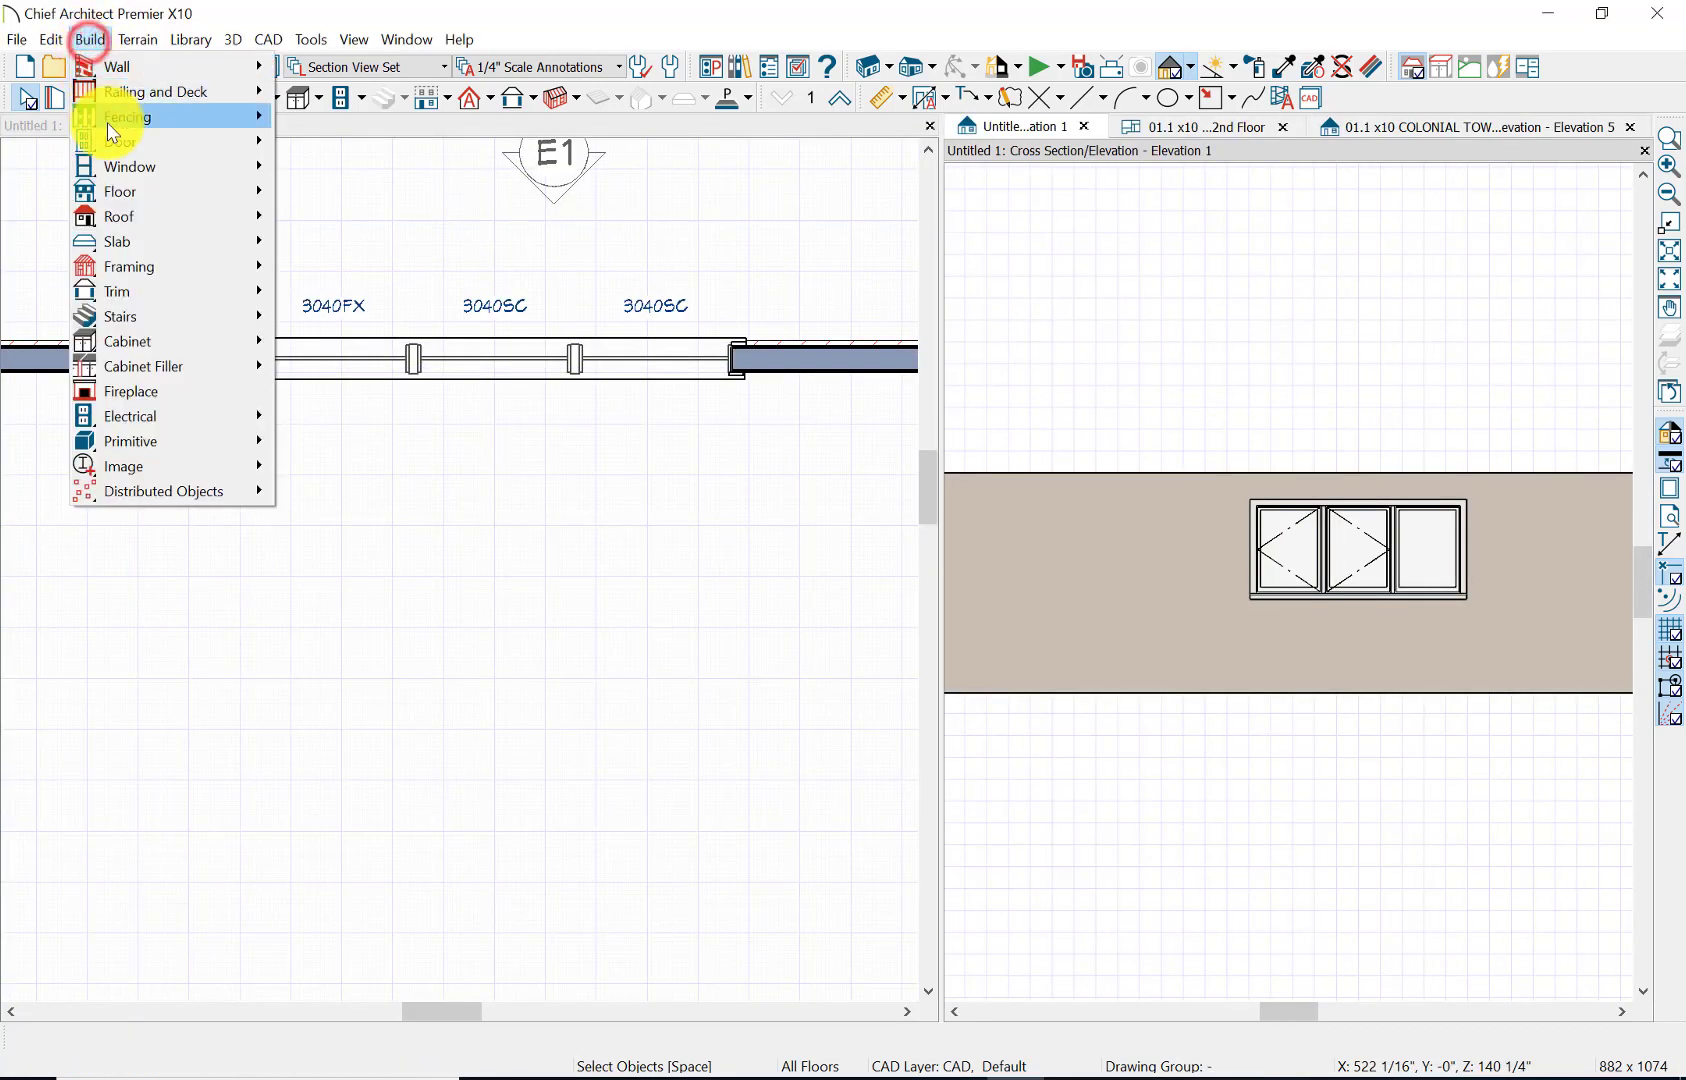
mouse_move(184, 156)
click(327, 150)
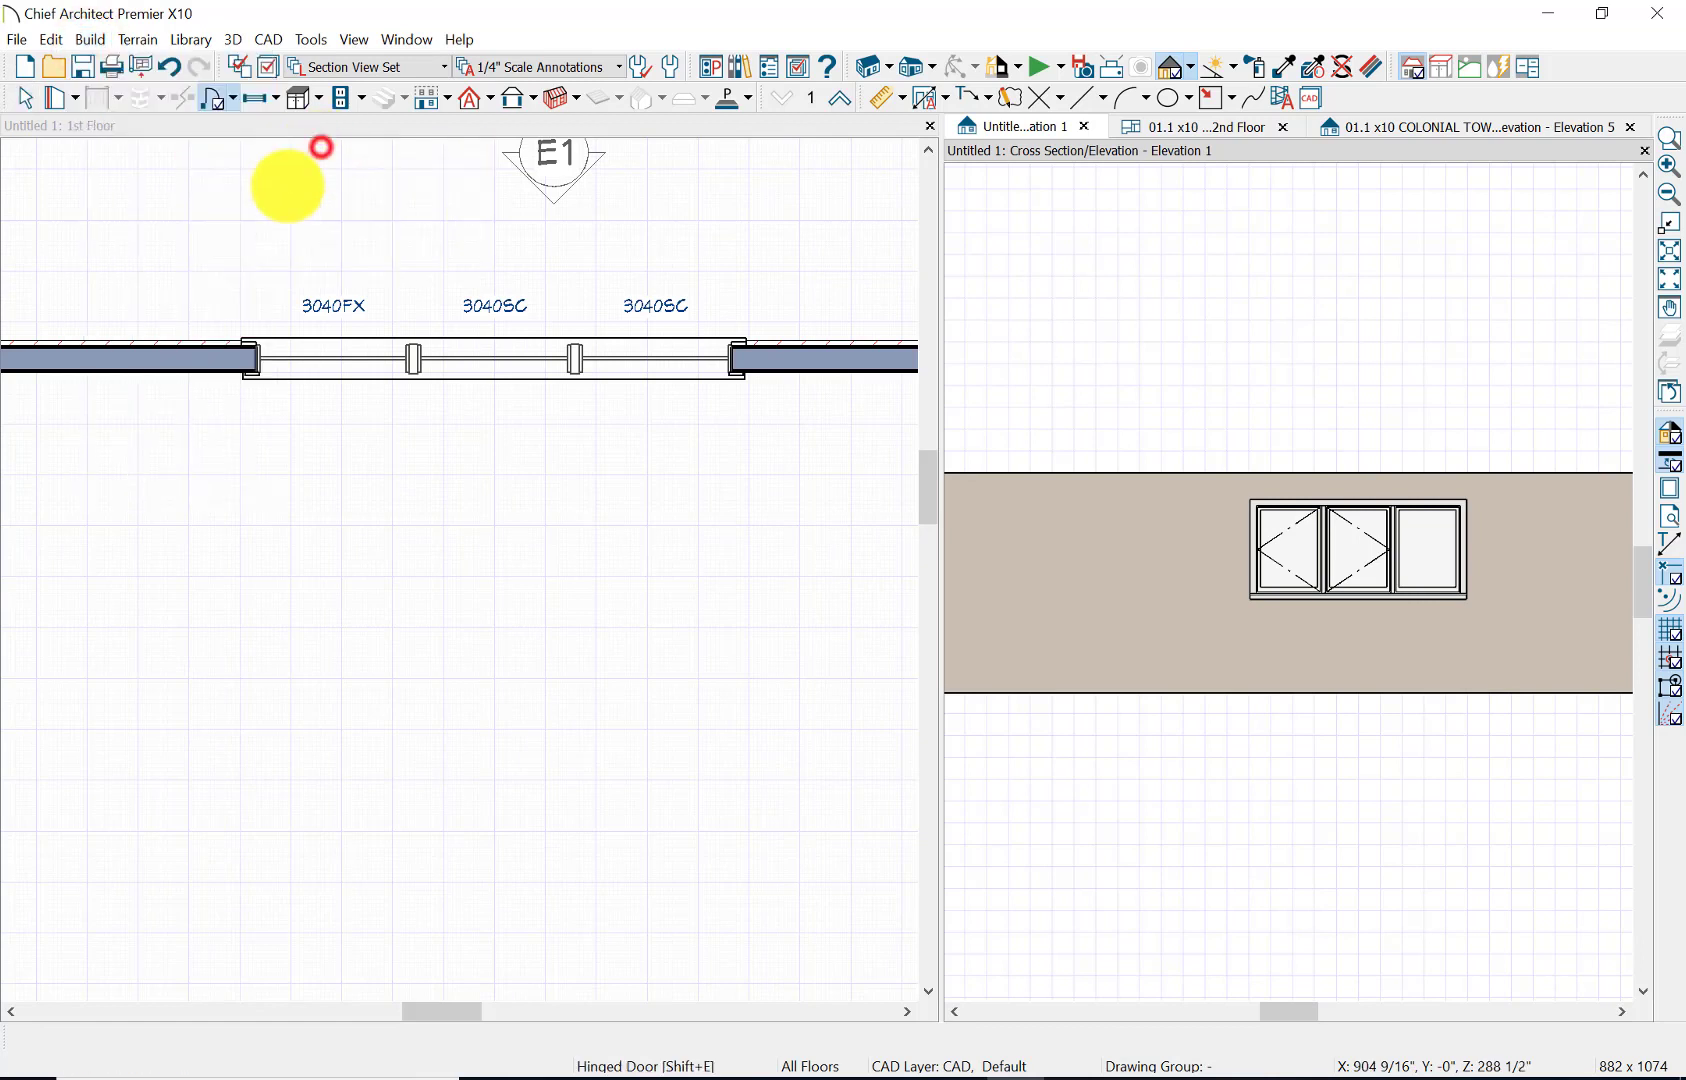
click(133, 356)
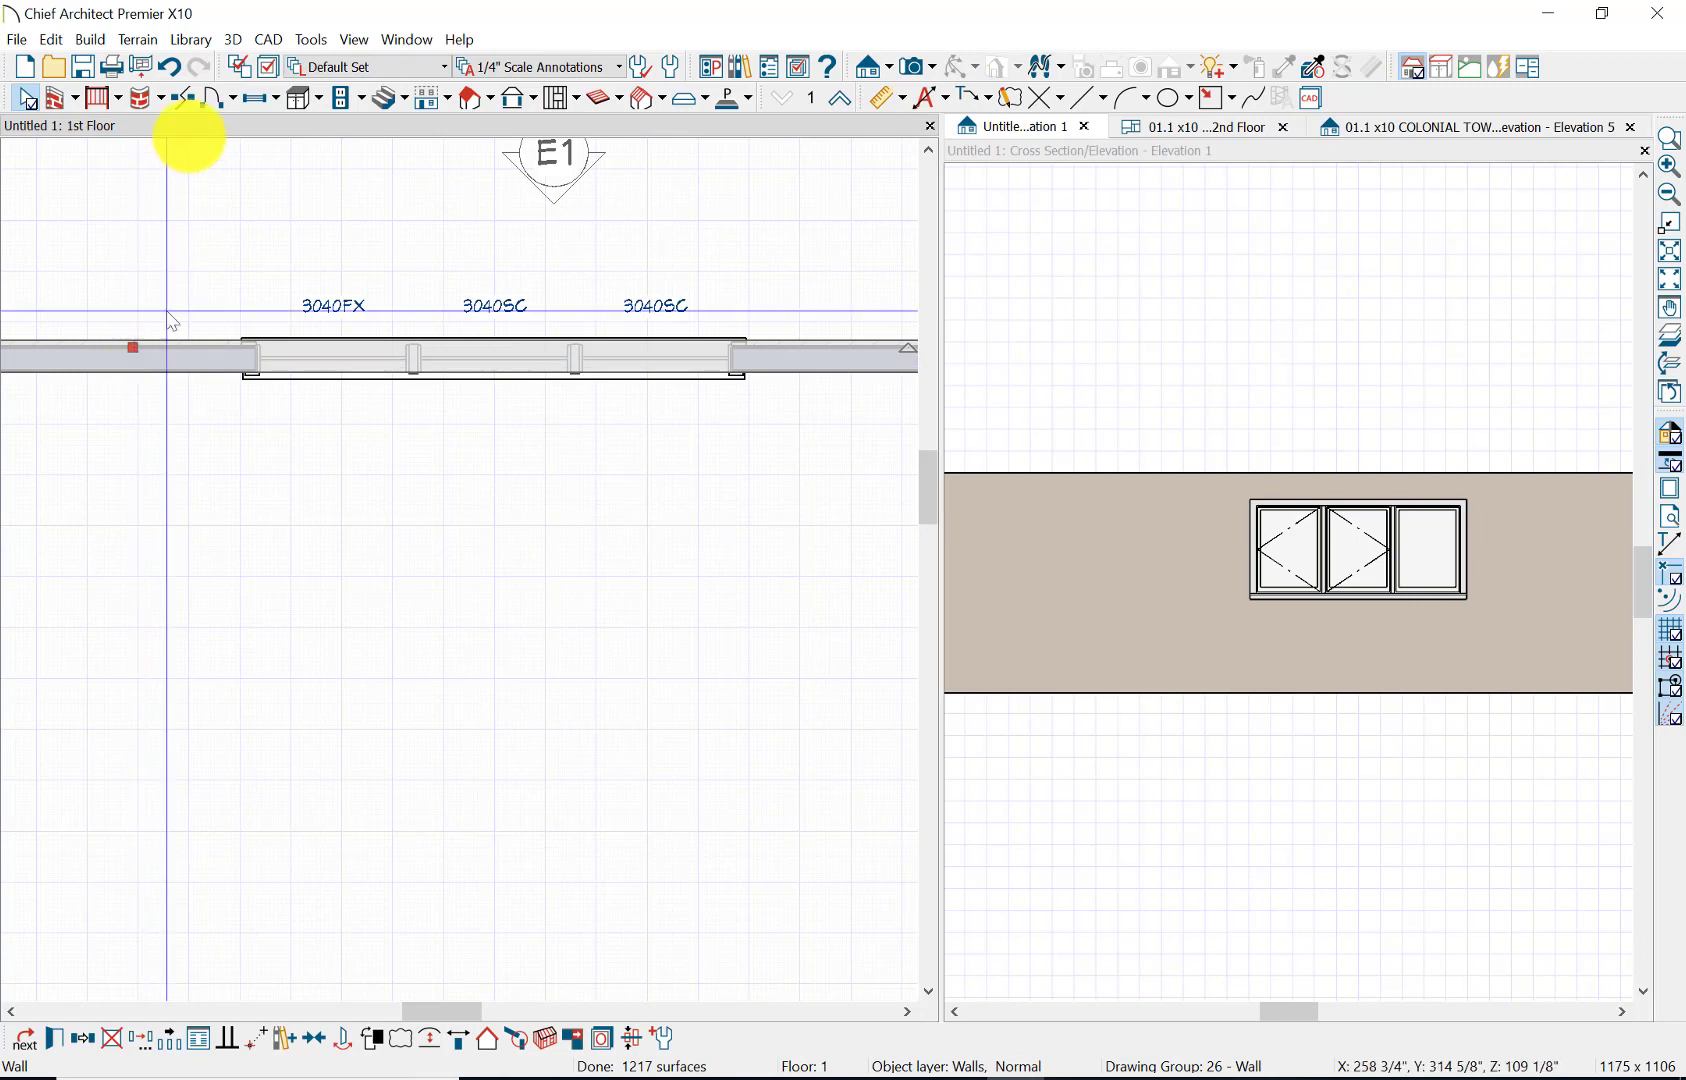
click(92, 40)
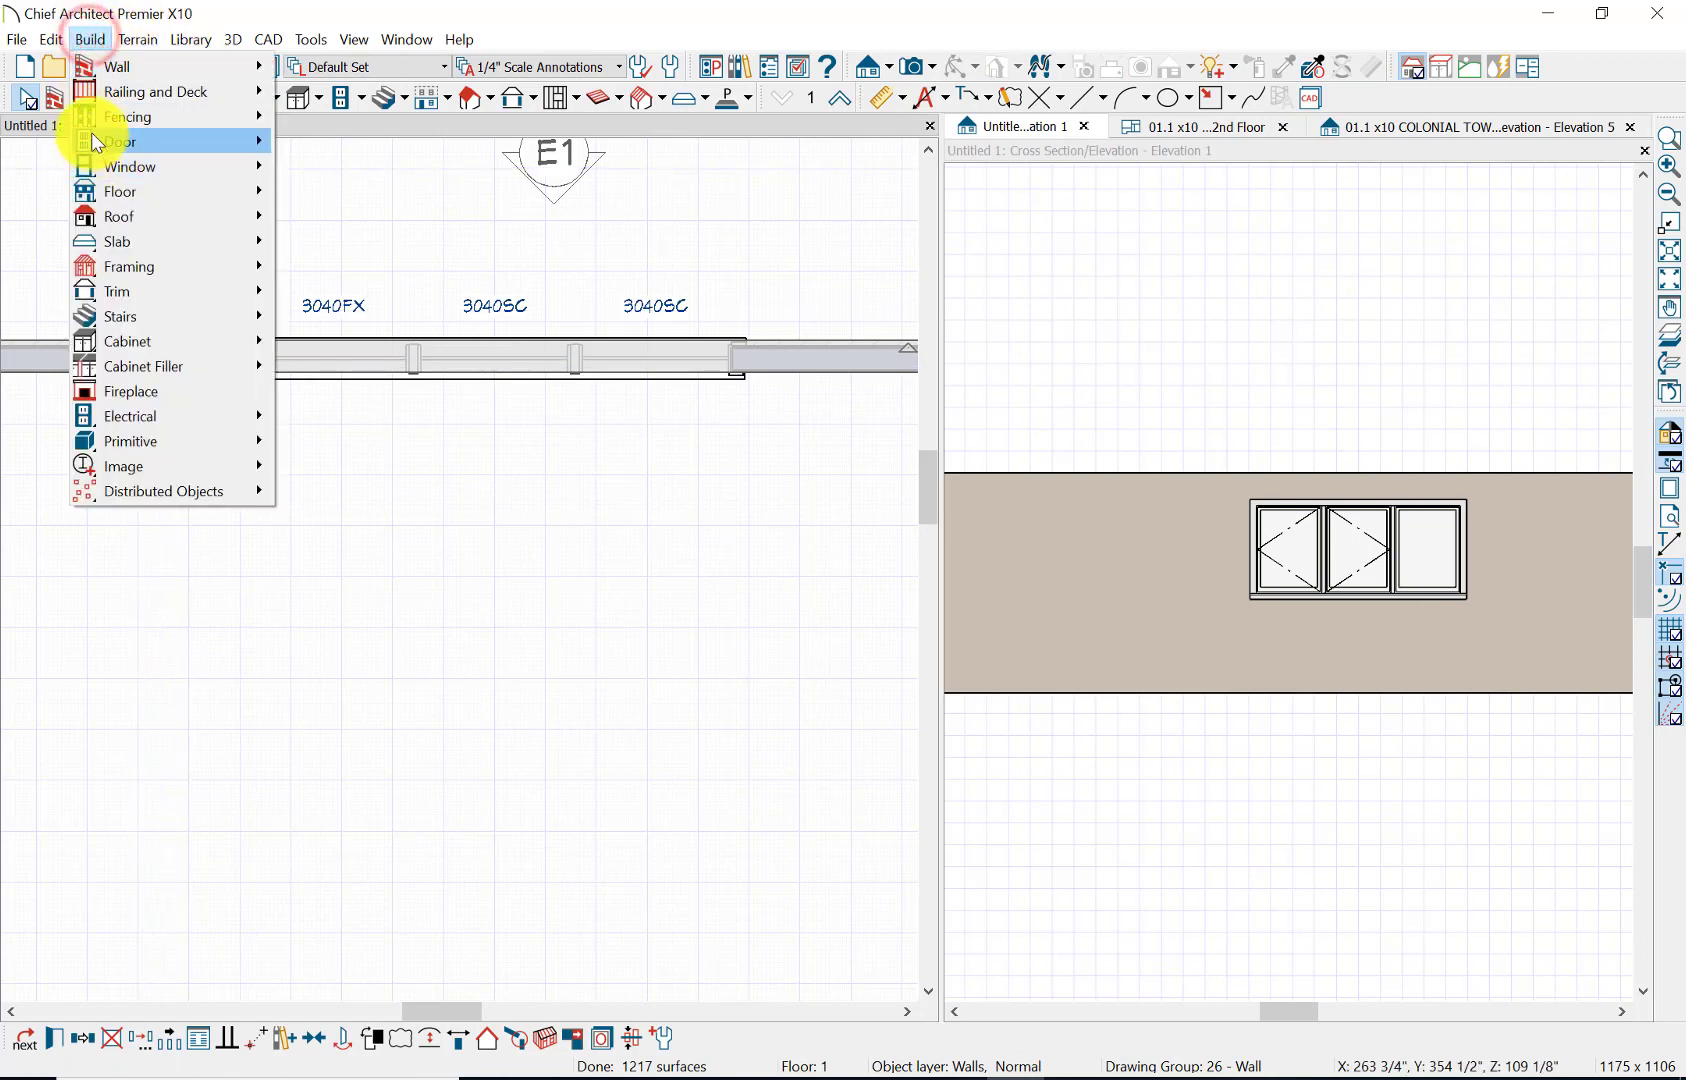
mouse_move(92, 136)
click(326, 146)
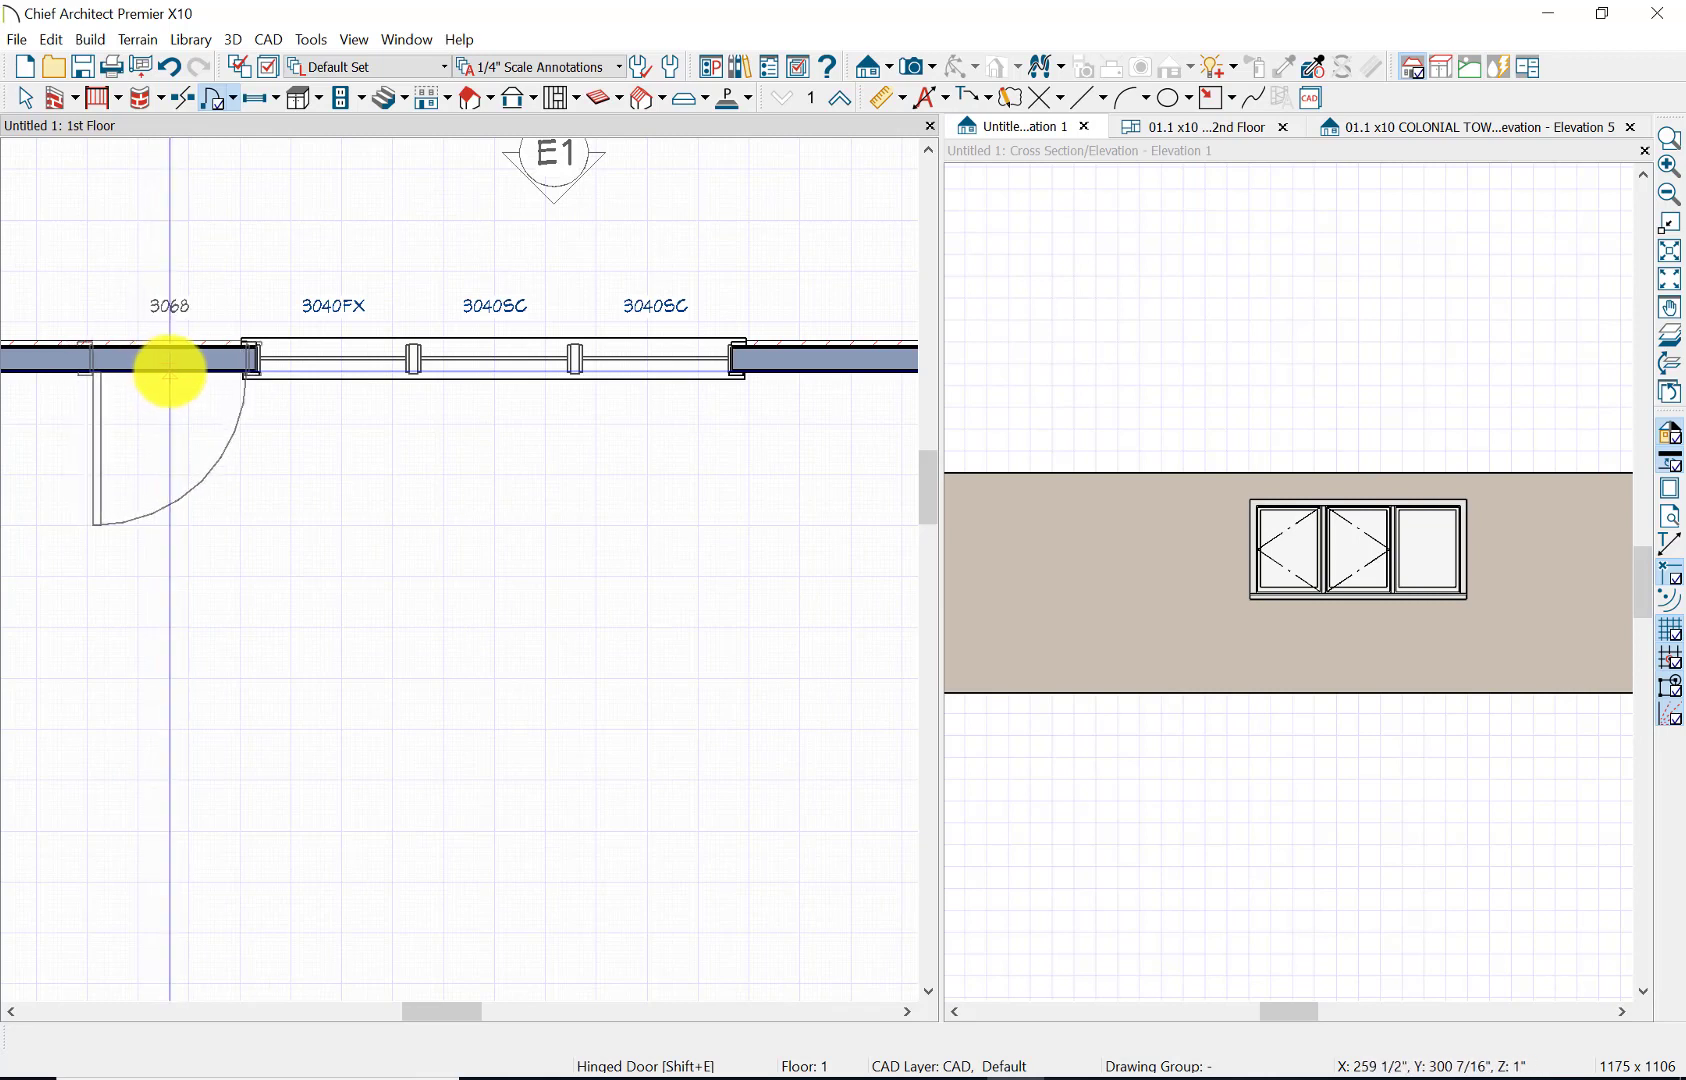
click(166, 371)
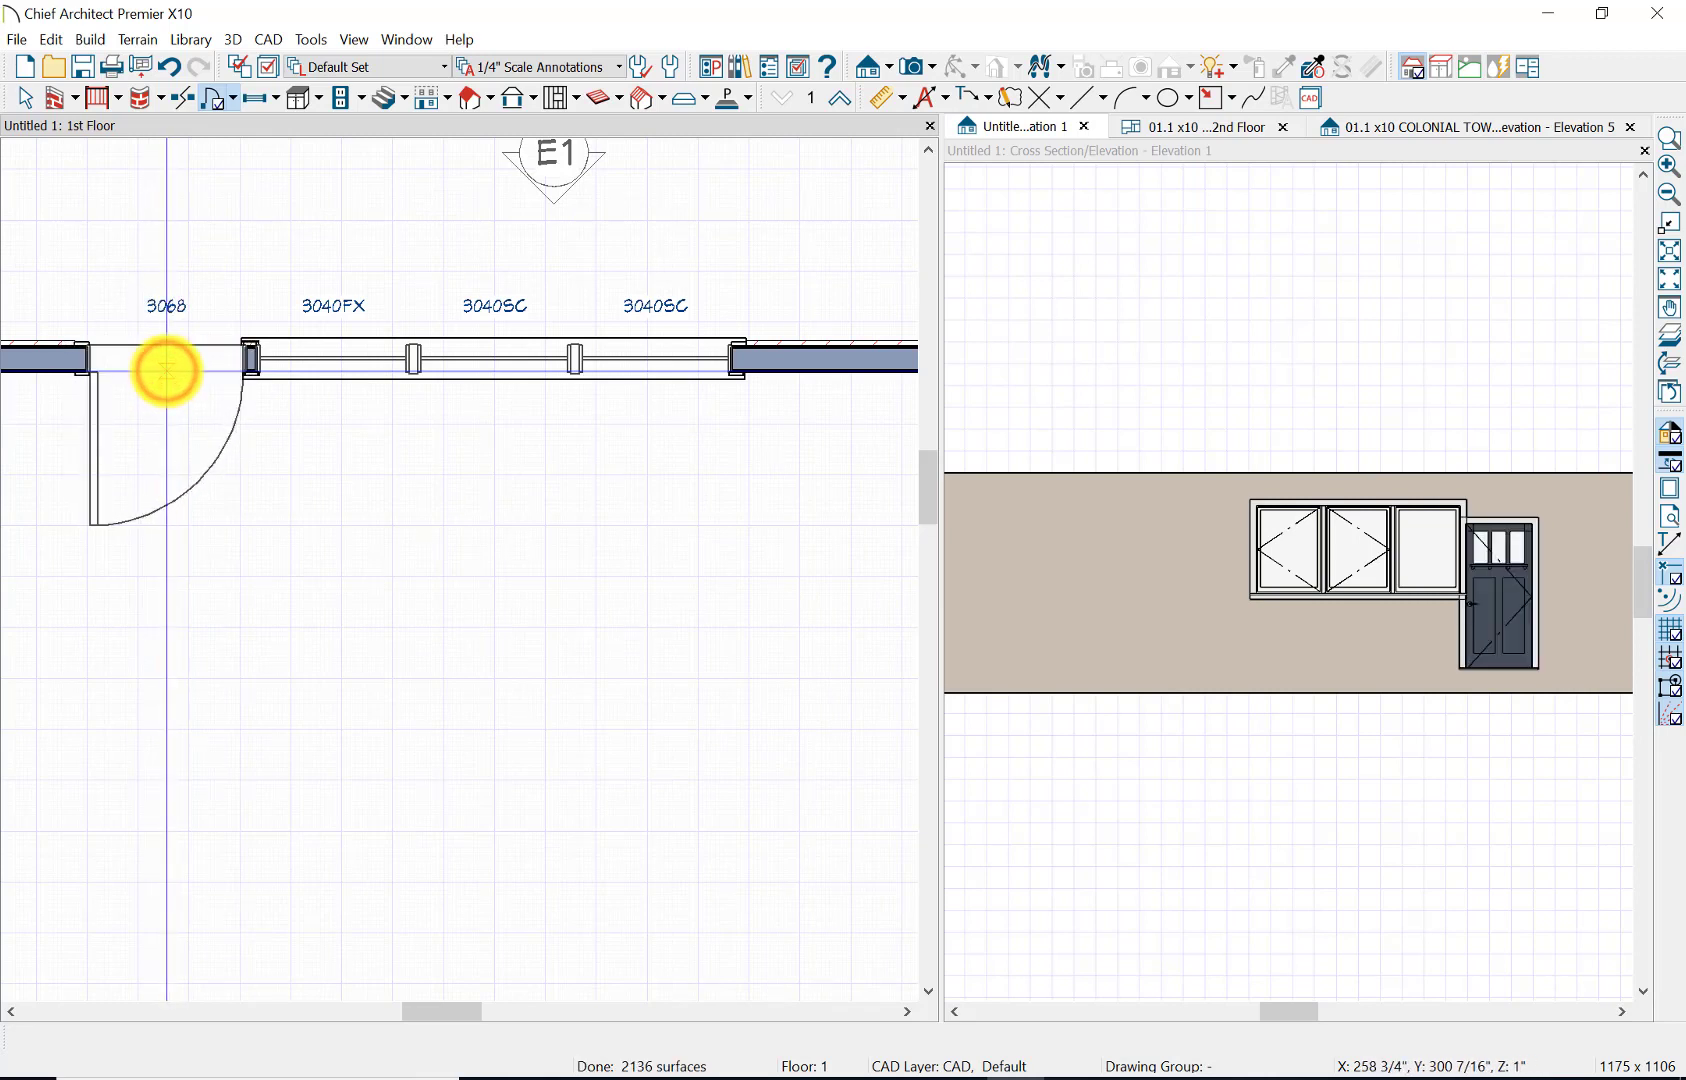
scroll(225, 500, up, 2)
scroll(225, 500, up, 1)
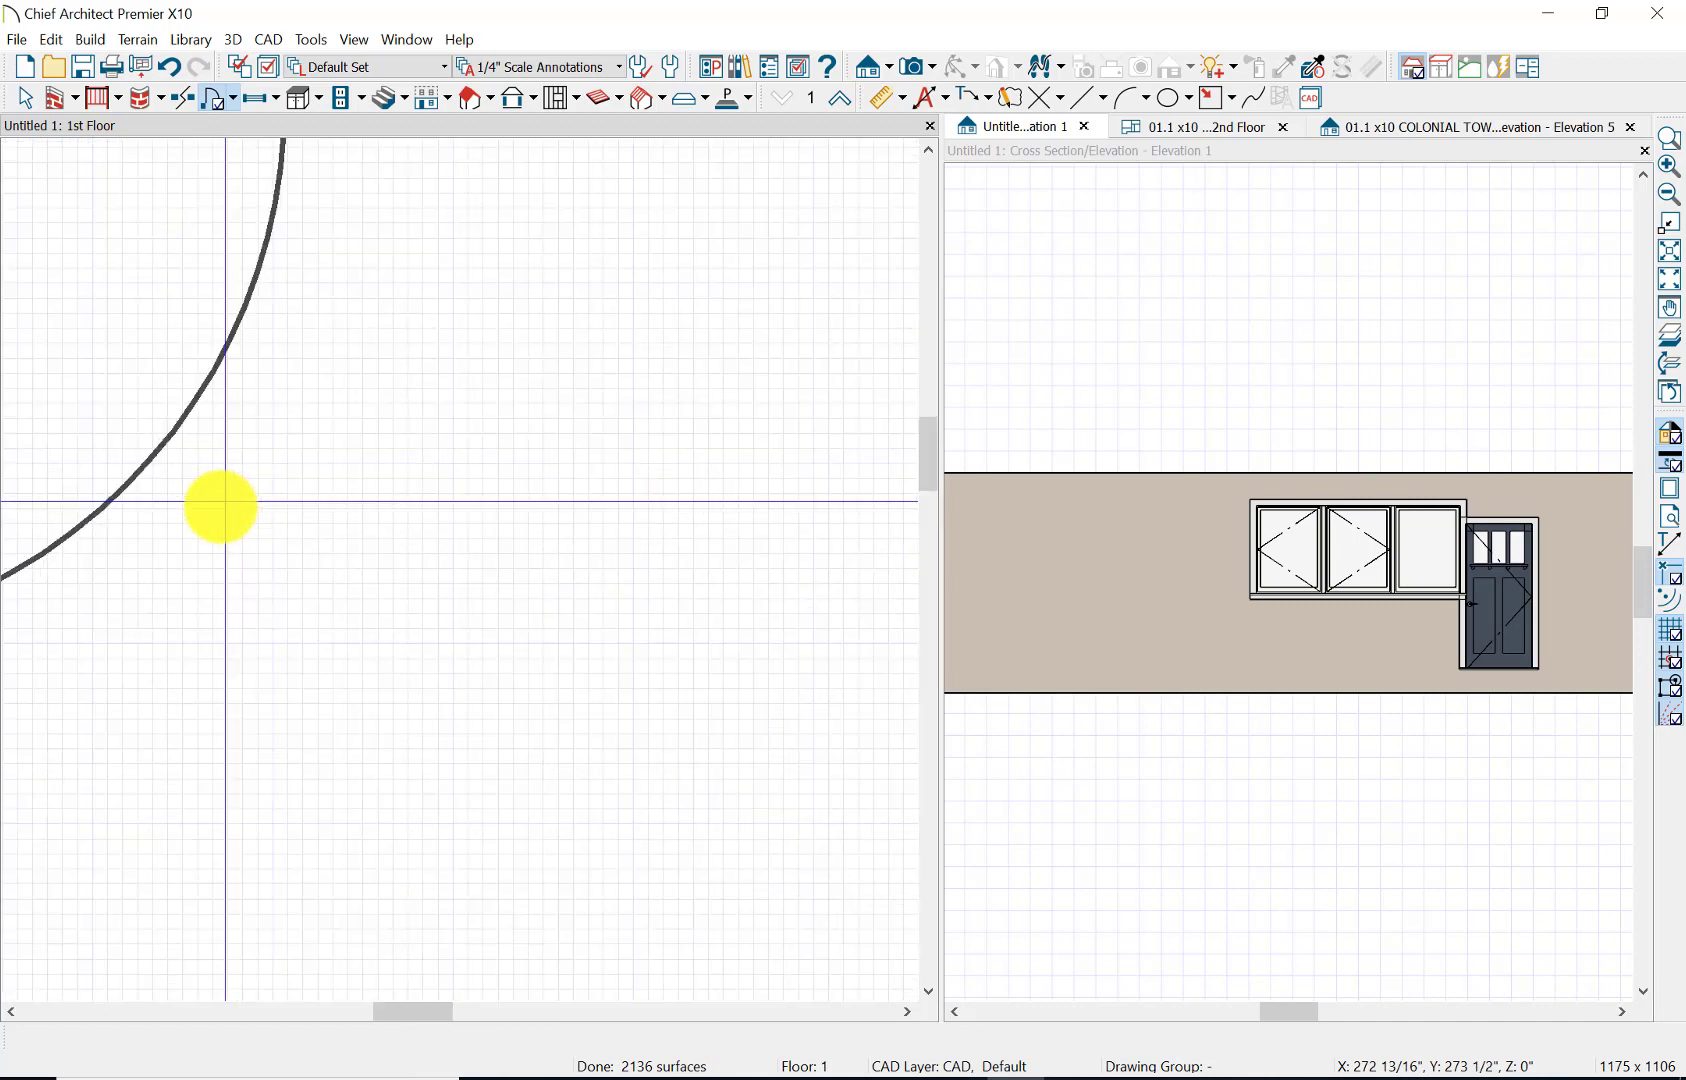
scroll(229, 505, down, 2)
scroll(248, 282, up, 3)
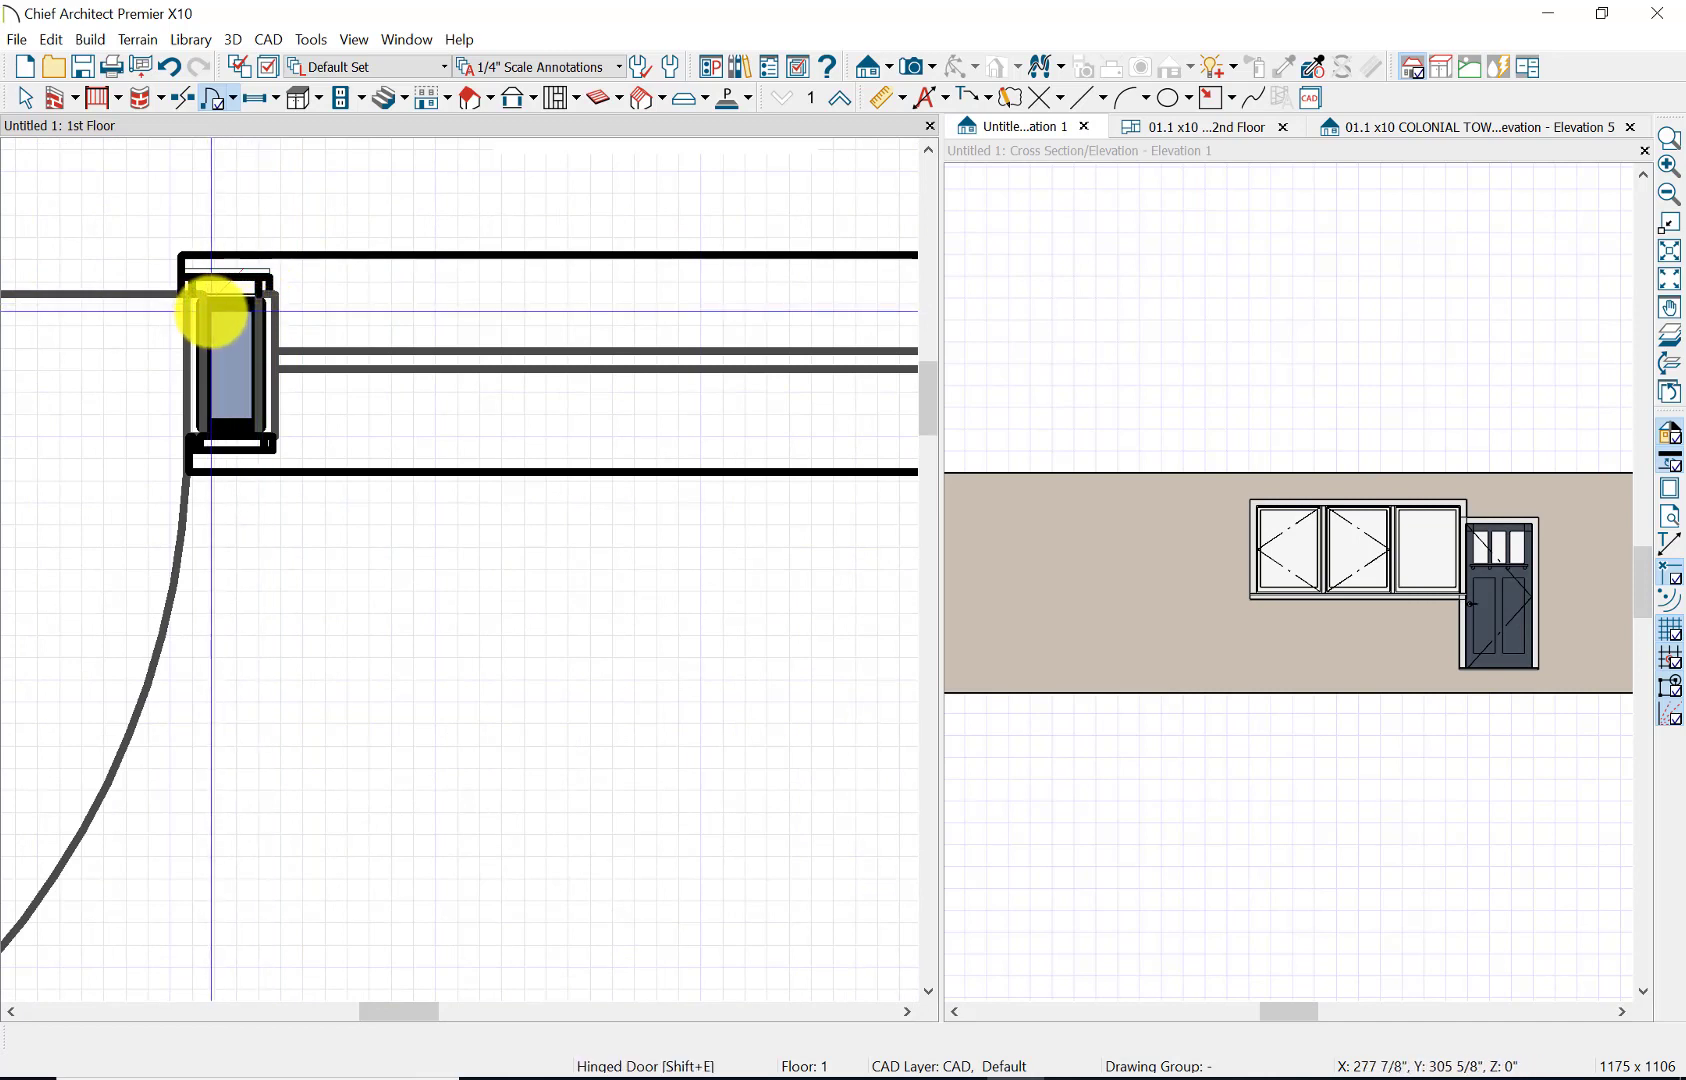
scroll(212, 311, down, 4)
scroll(236, 340, down, 2)
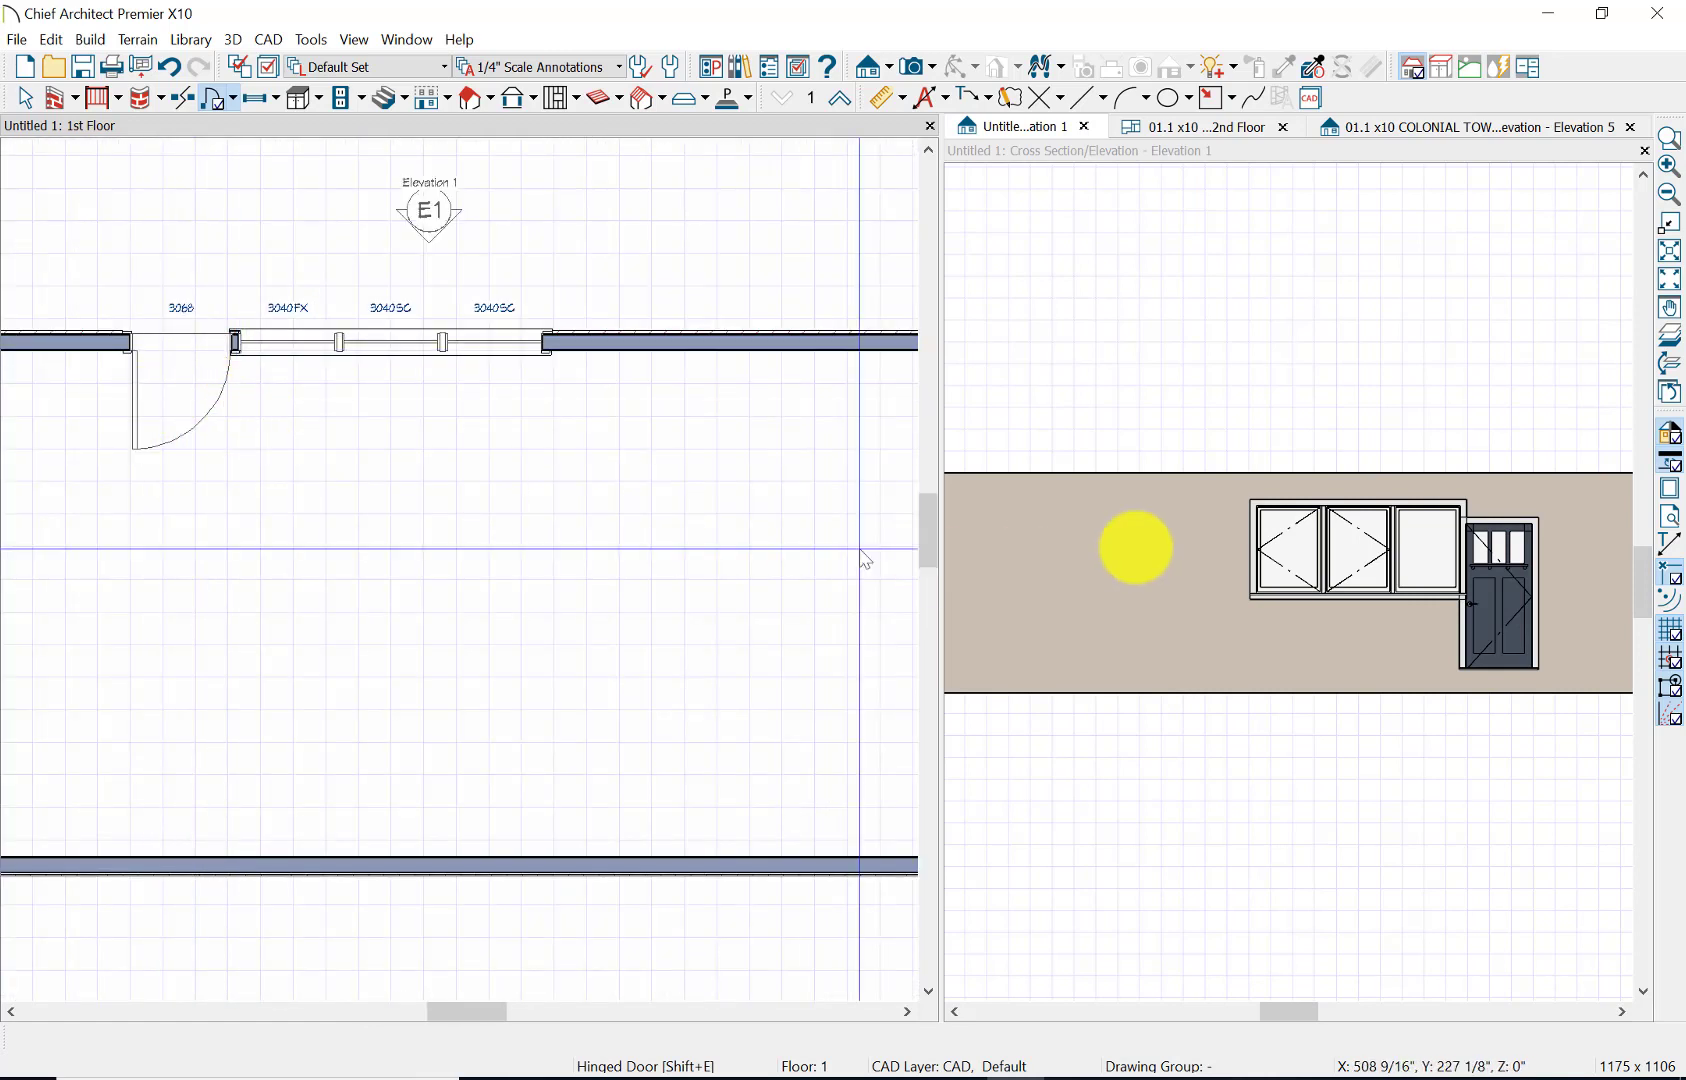
- Make the hinged door a Glass Panel style with a 90" height
click(1496, 612)
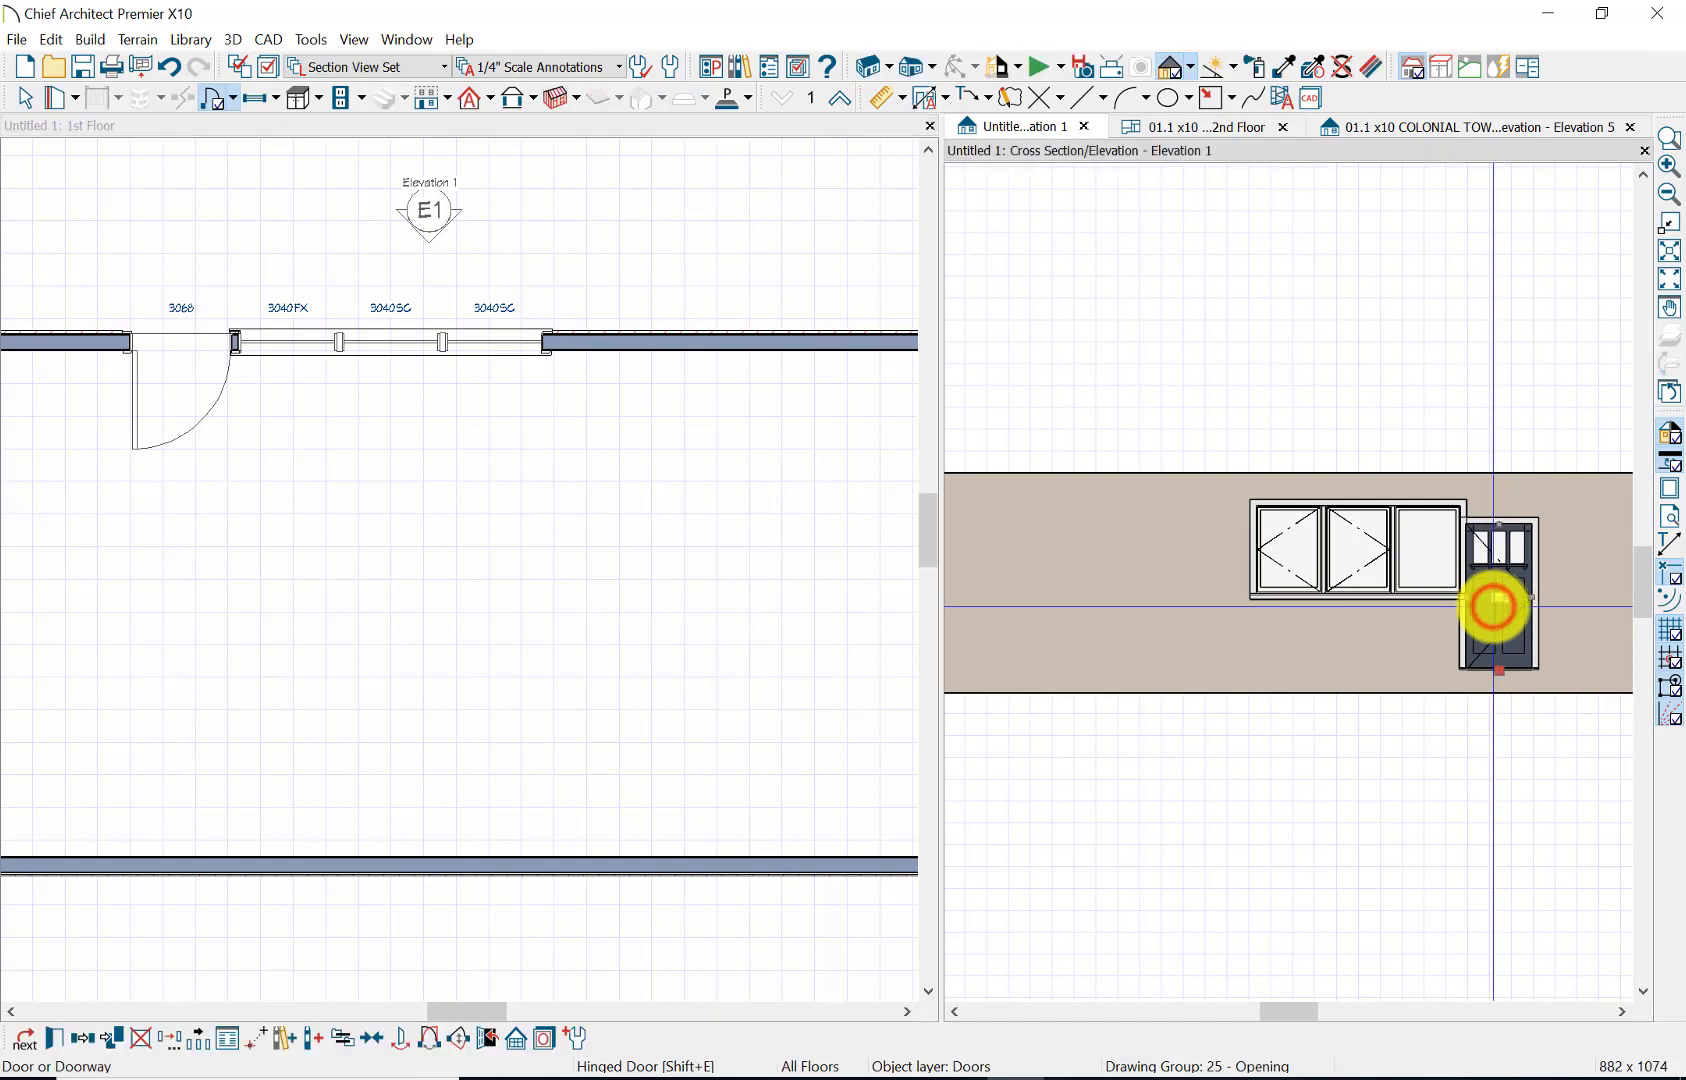
click(68, 1042)
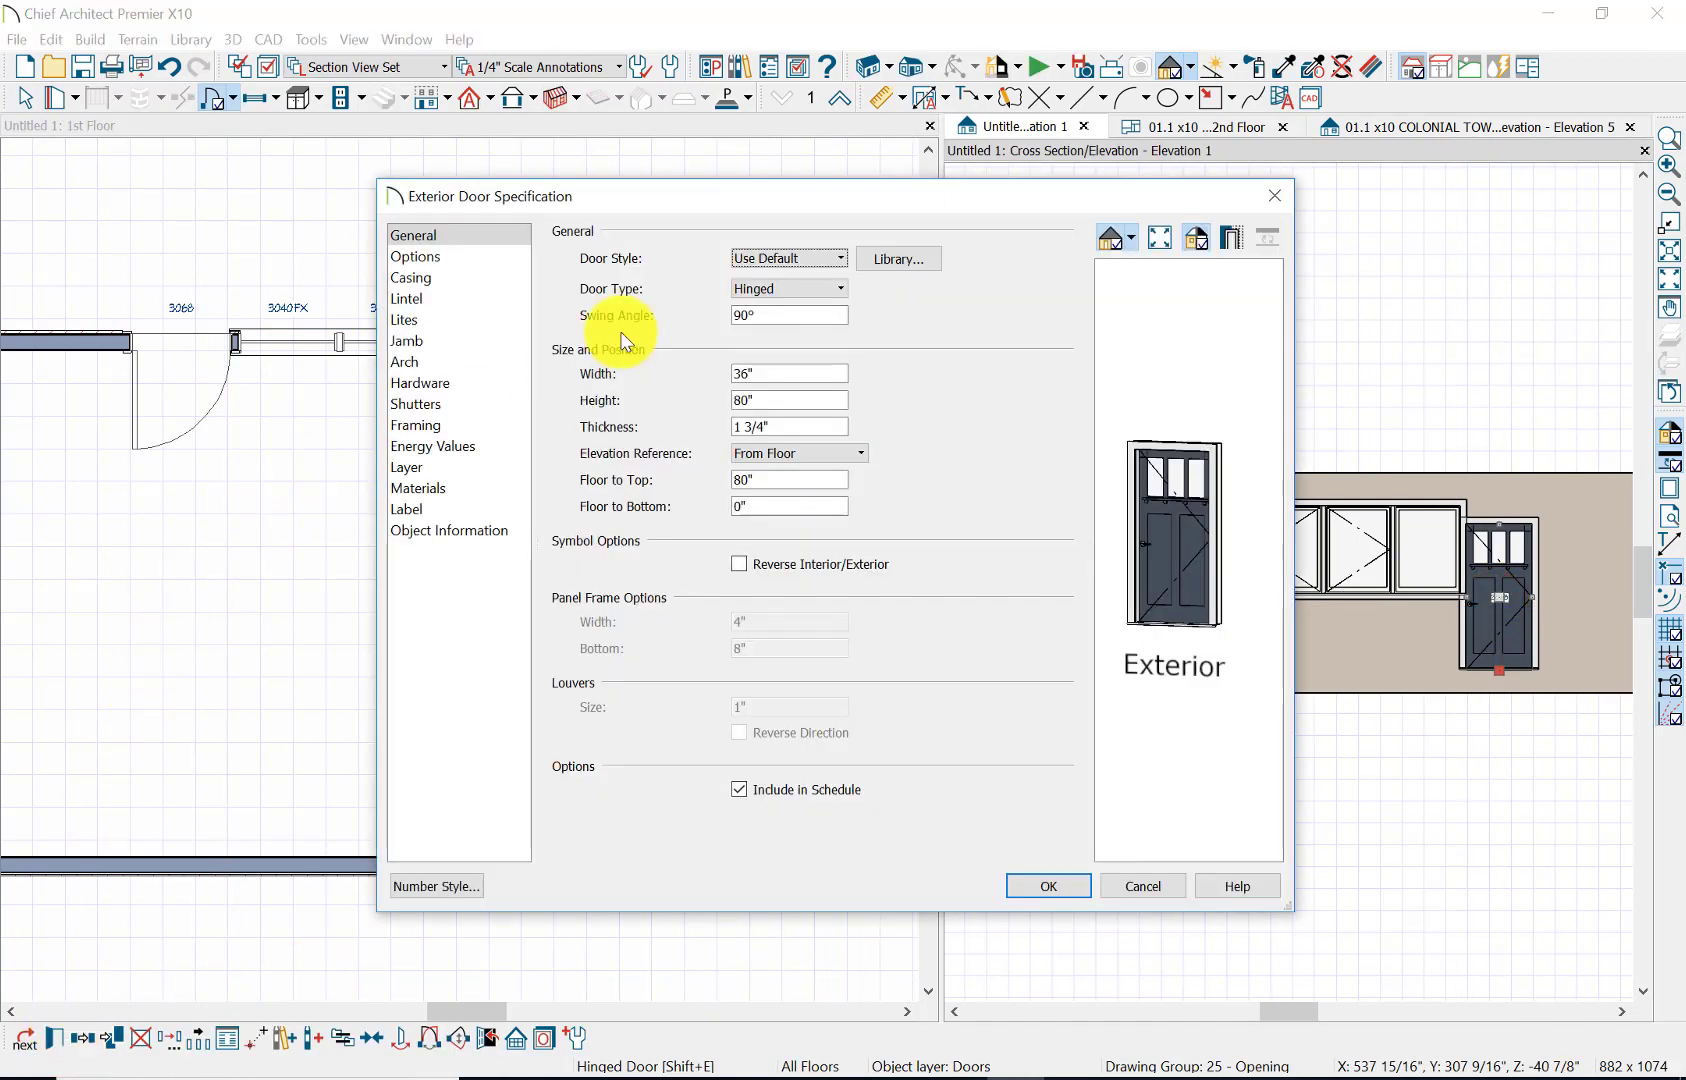
click(845, 260)
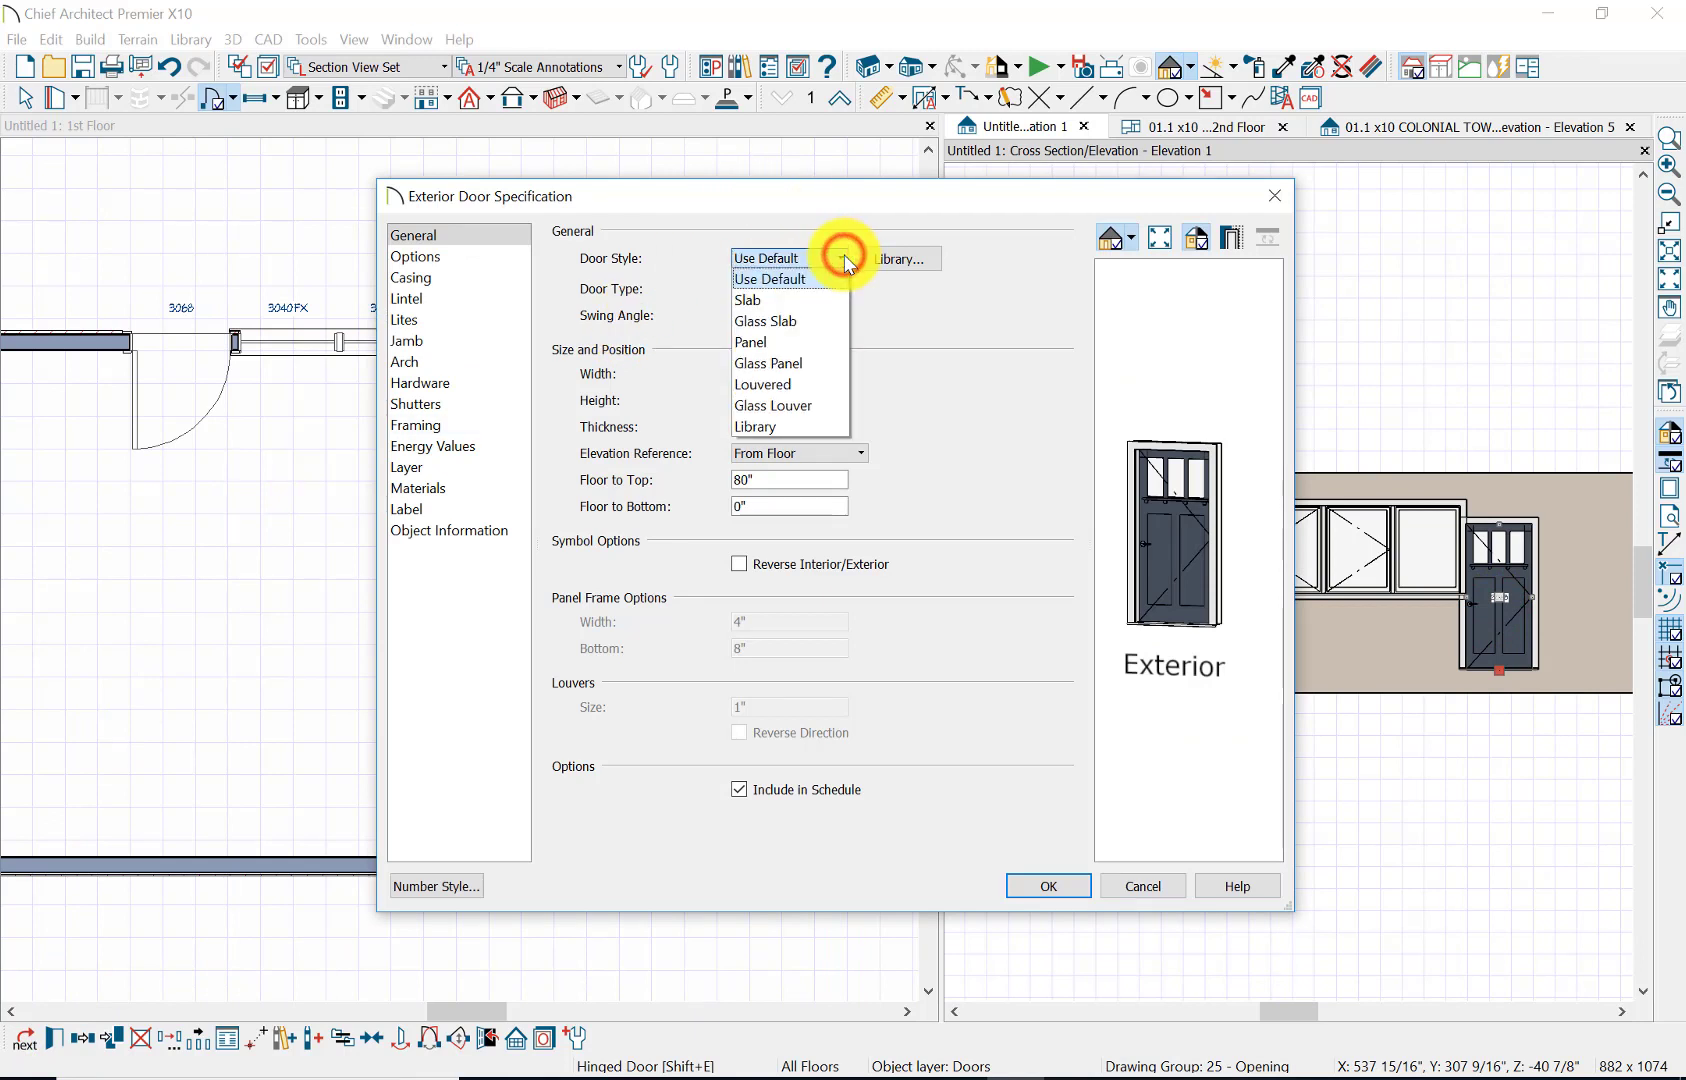
click(818, 321)
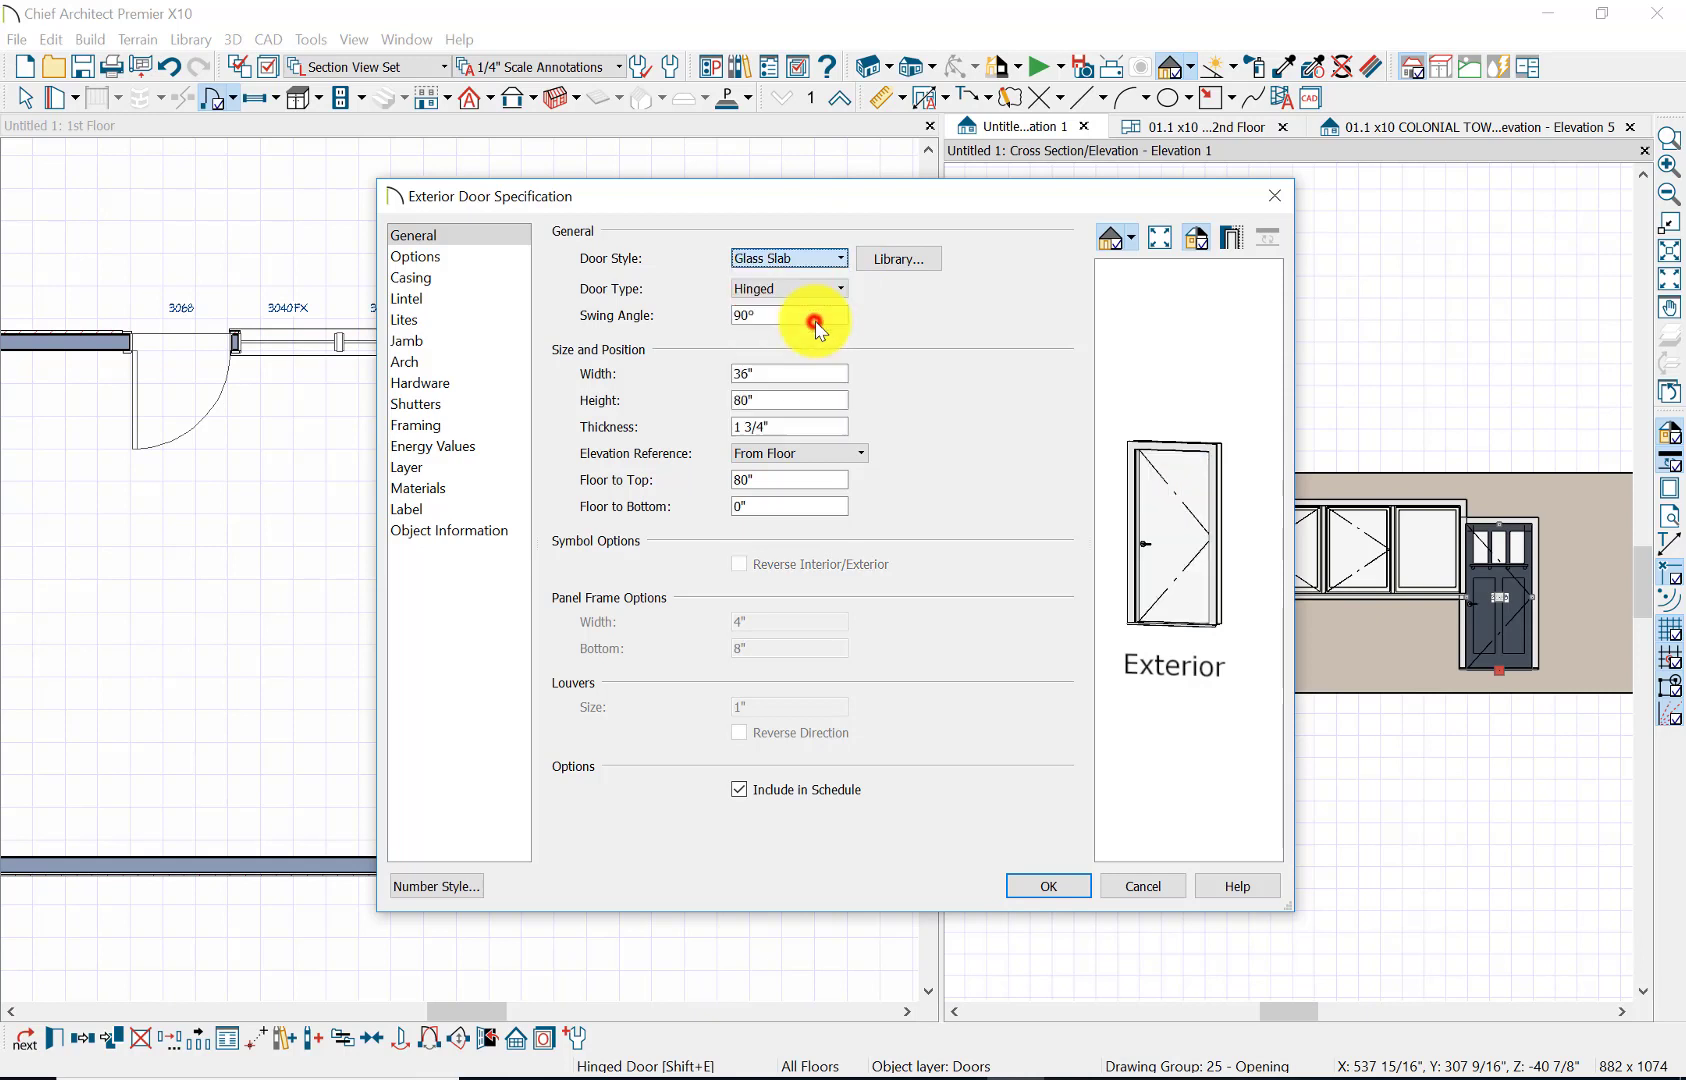
click(845, 257)
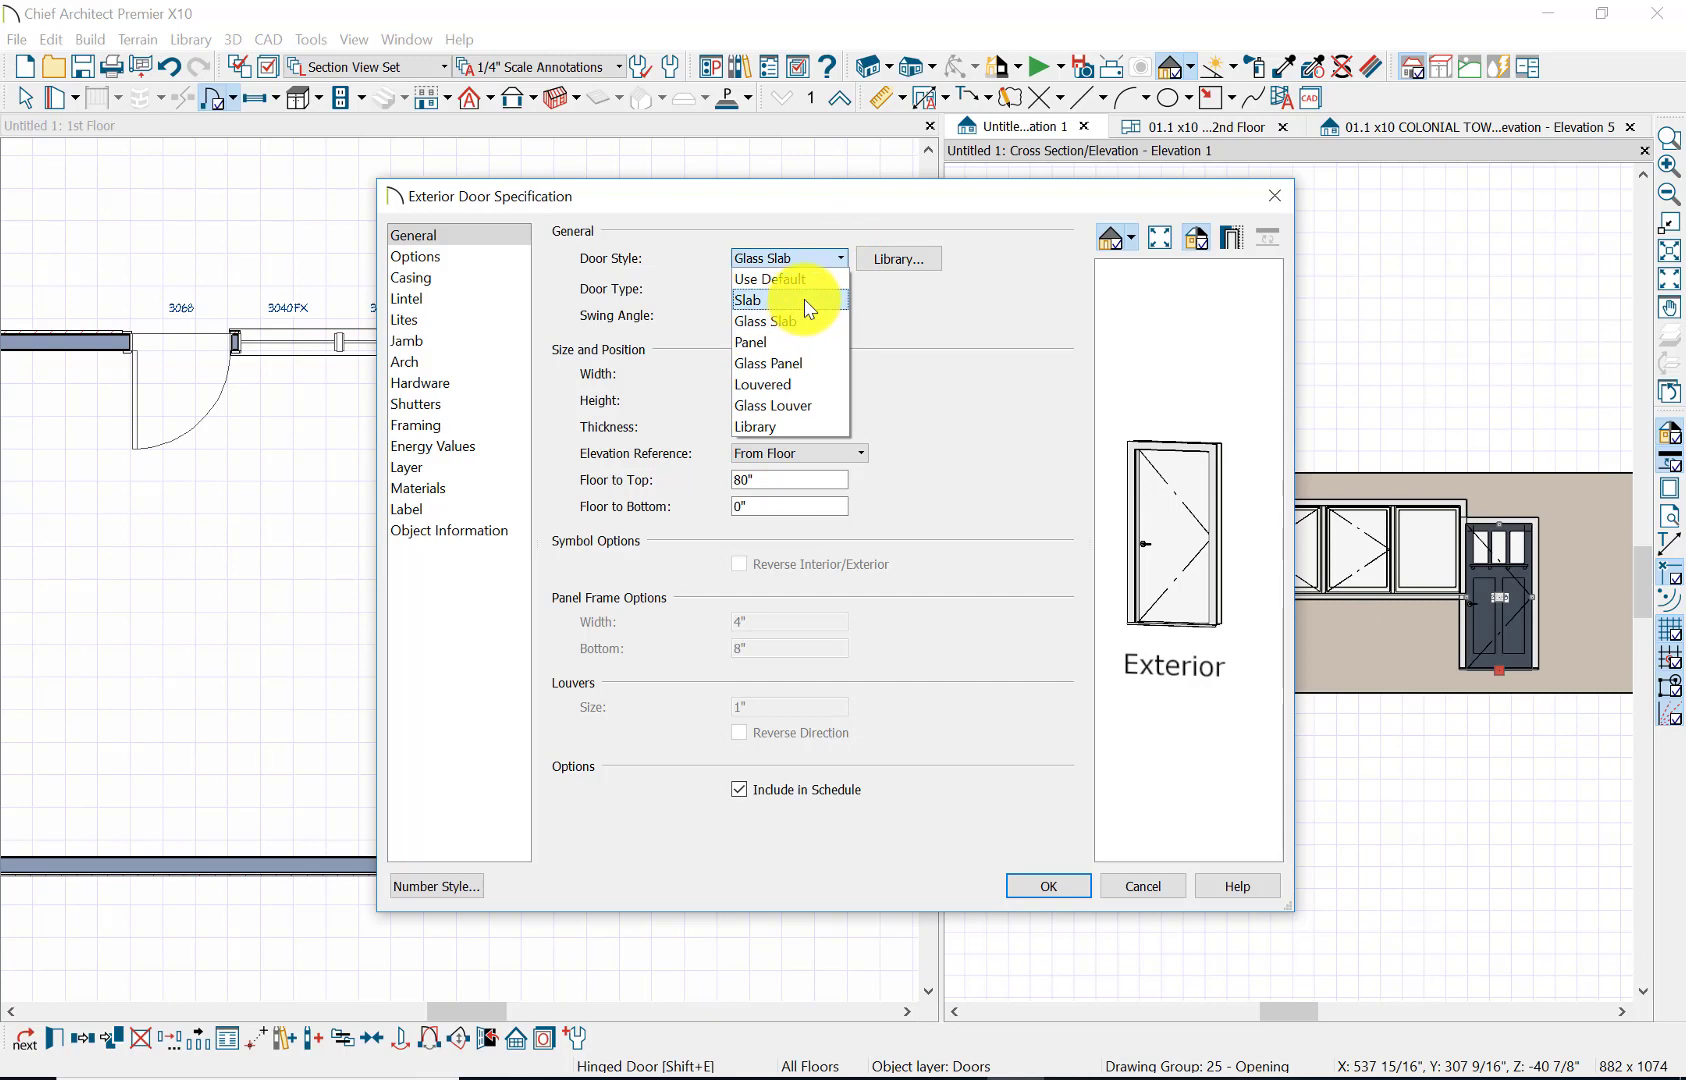
click(801, 364)
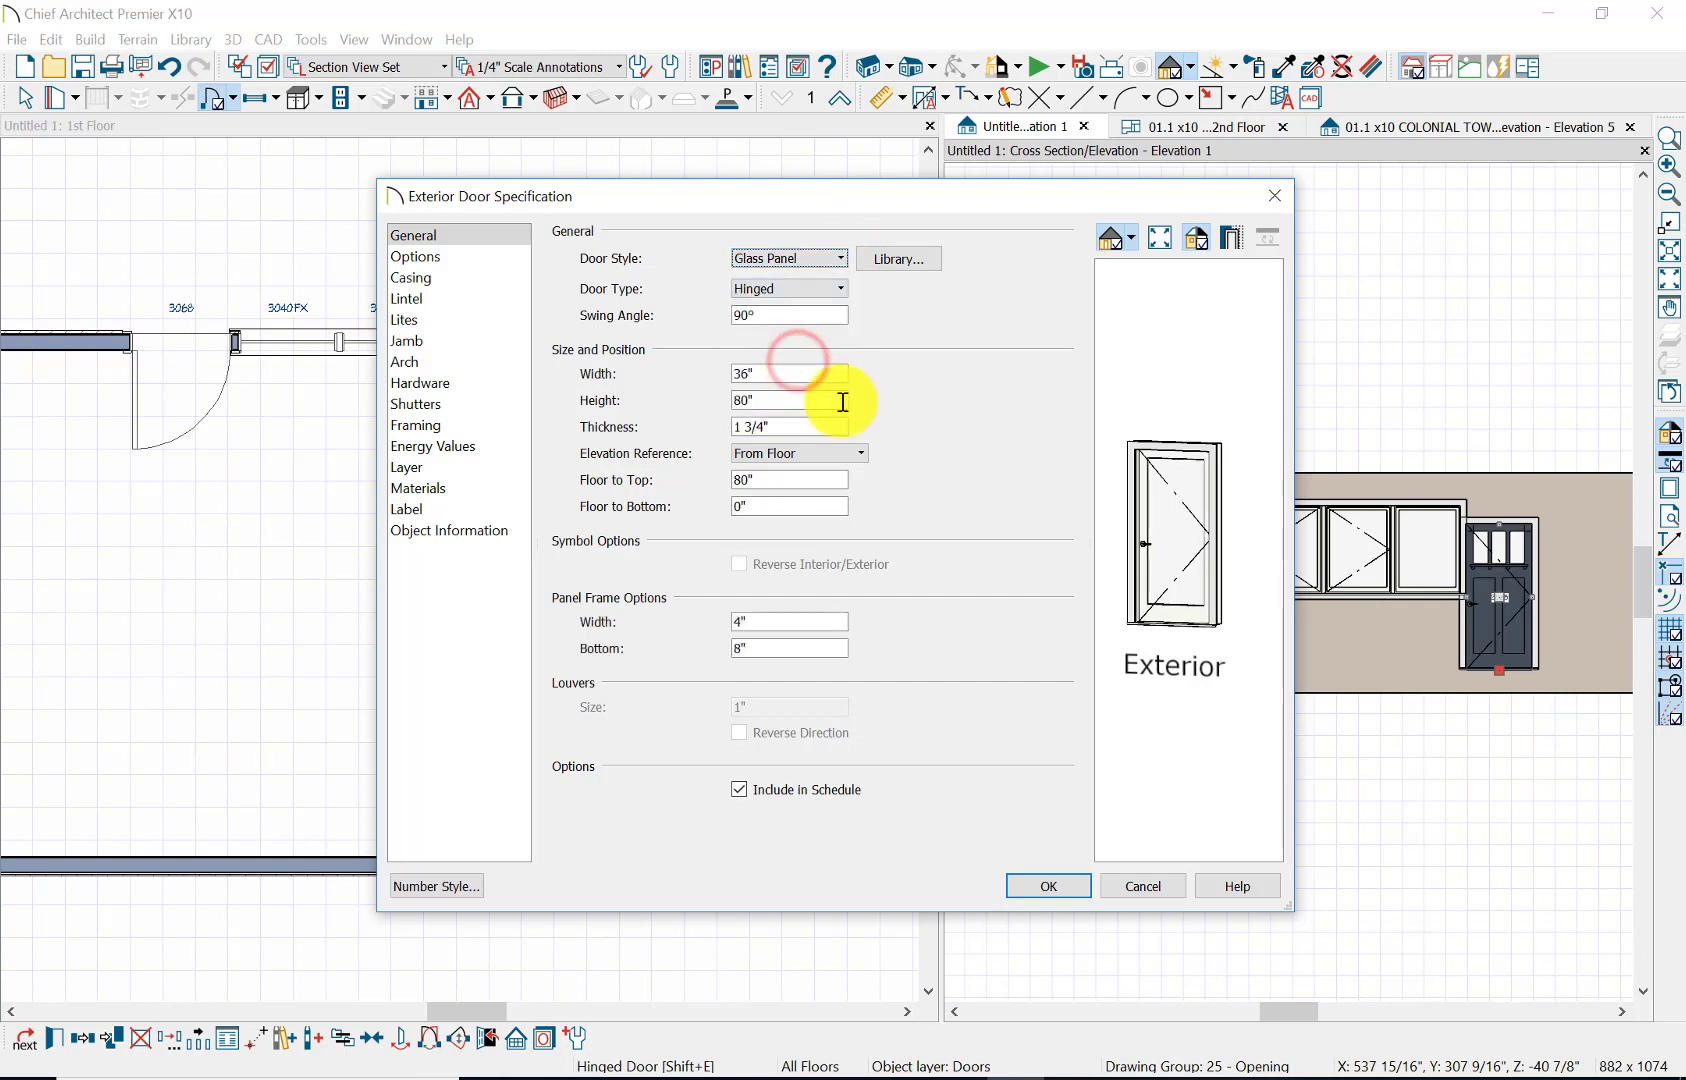
click(773, 401)
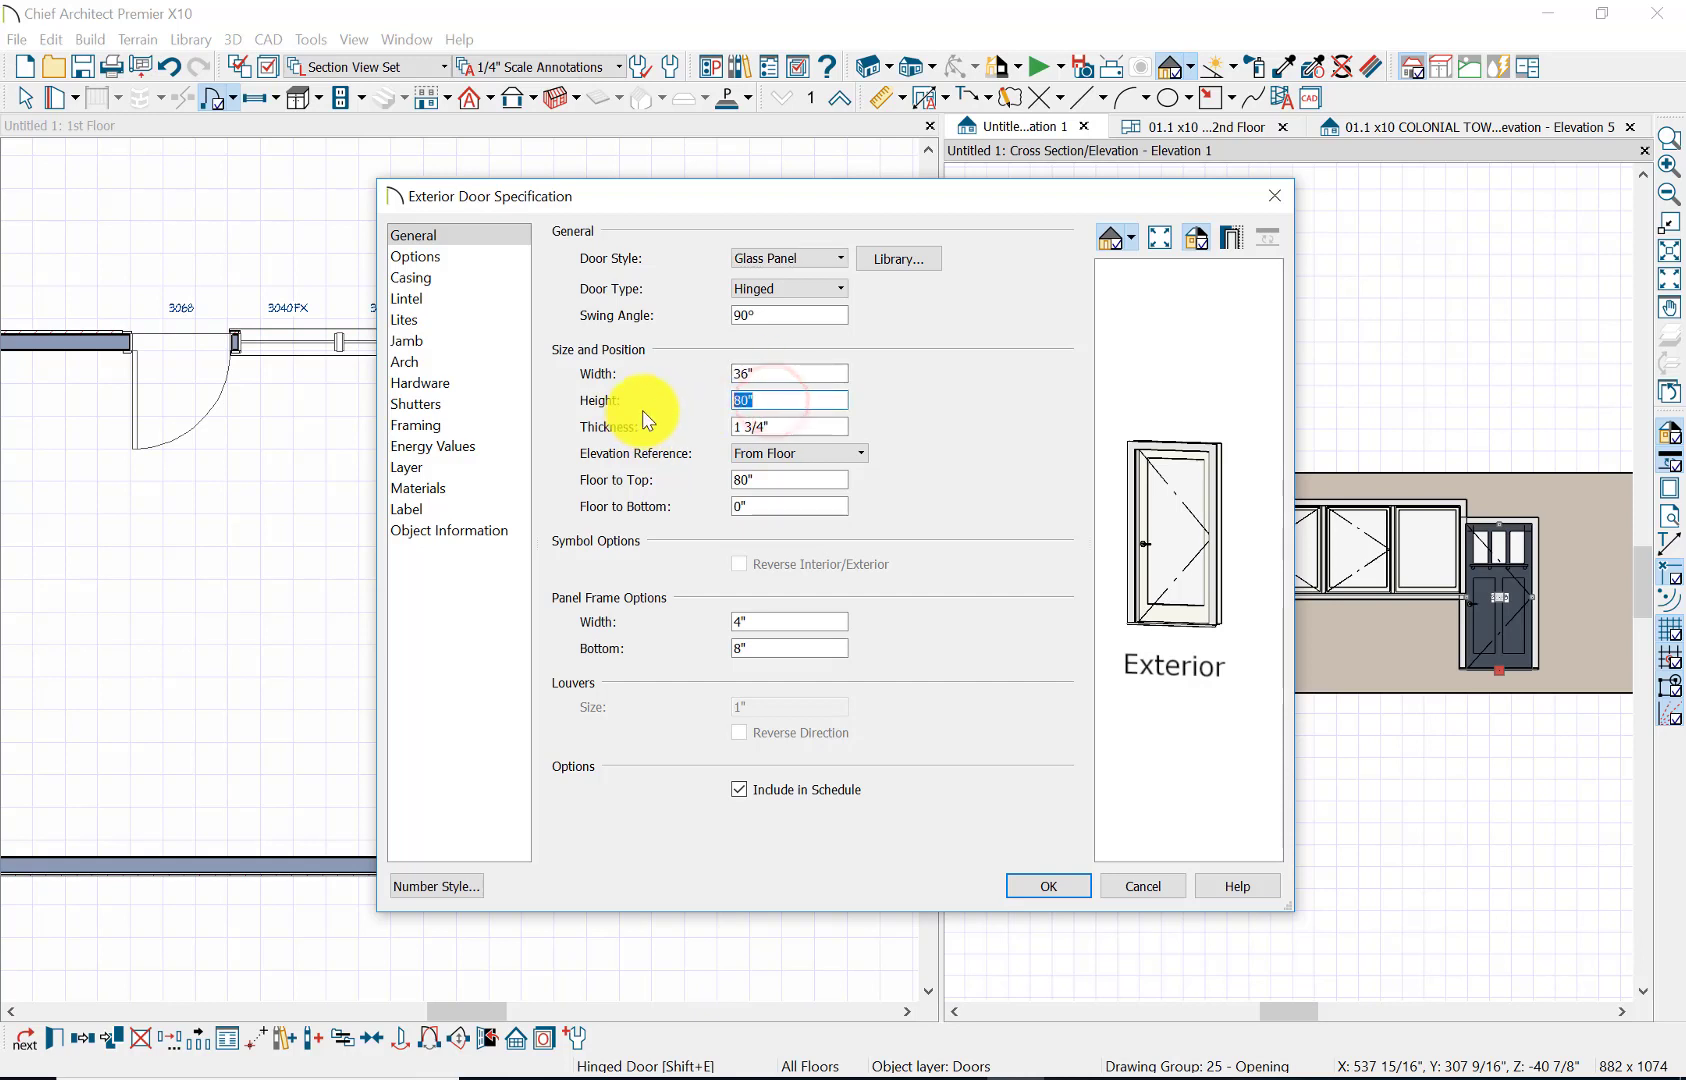
text(90)
key(Tab)
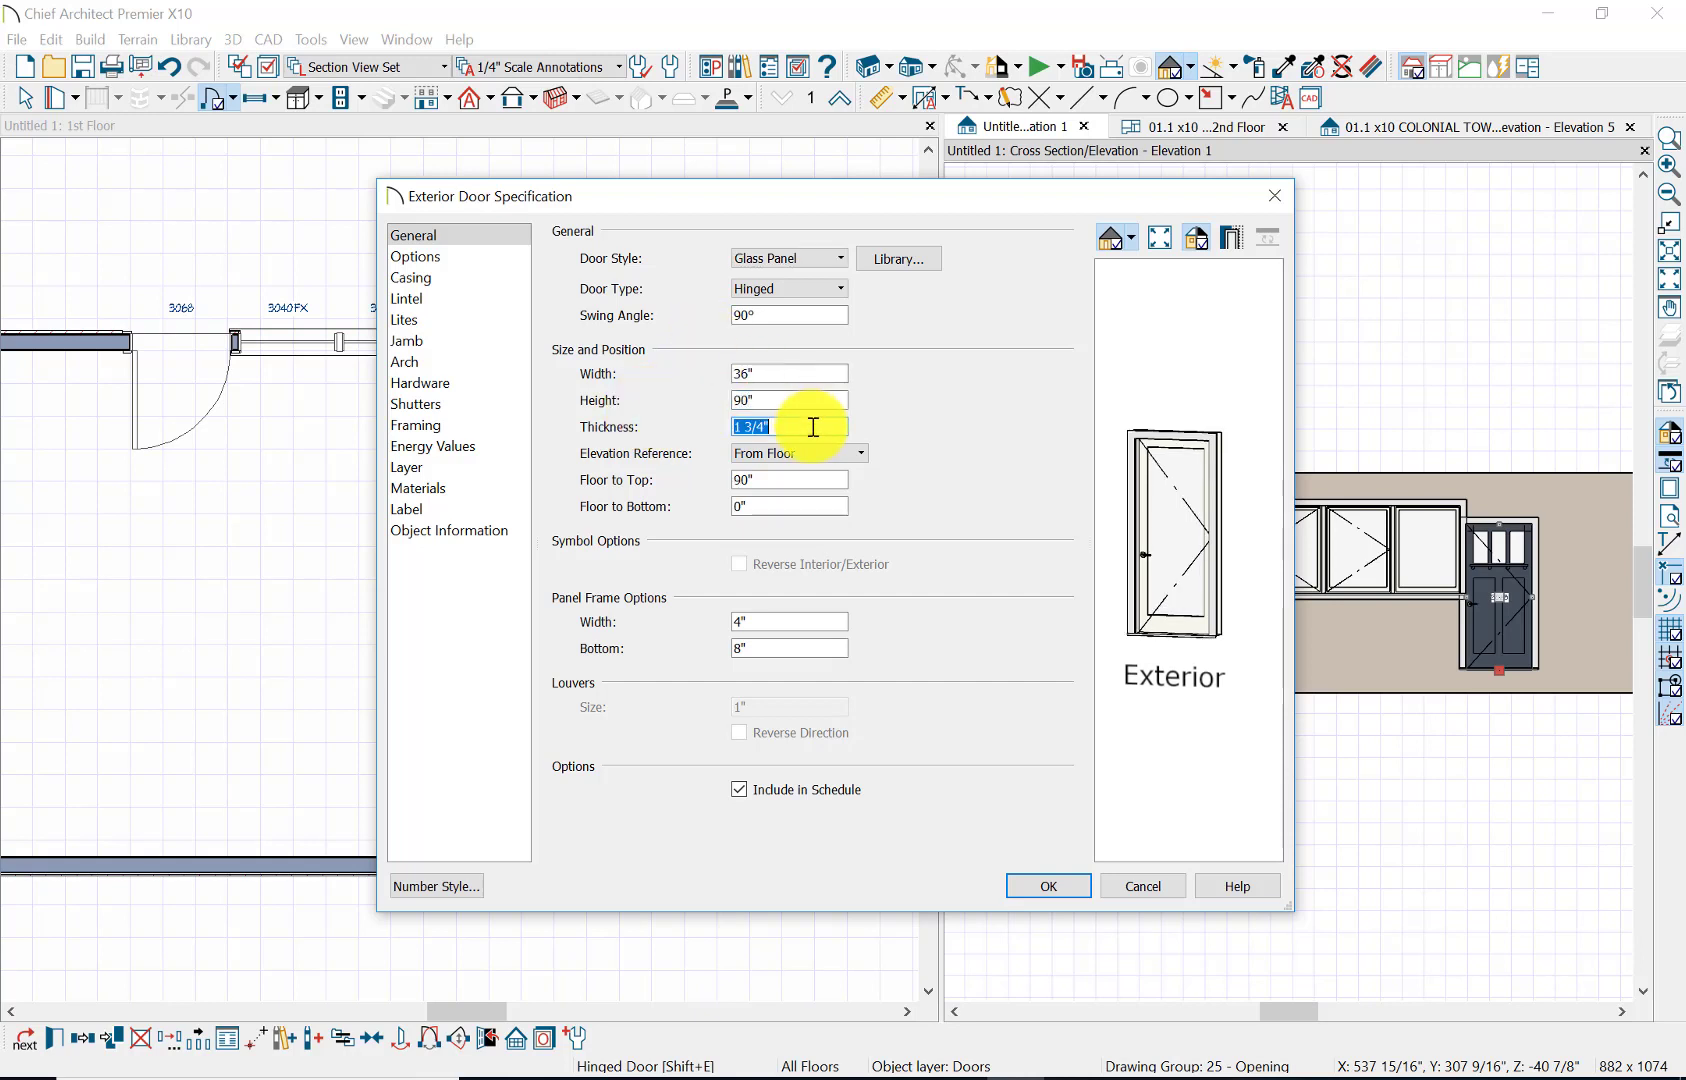
click(1047, 890)
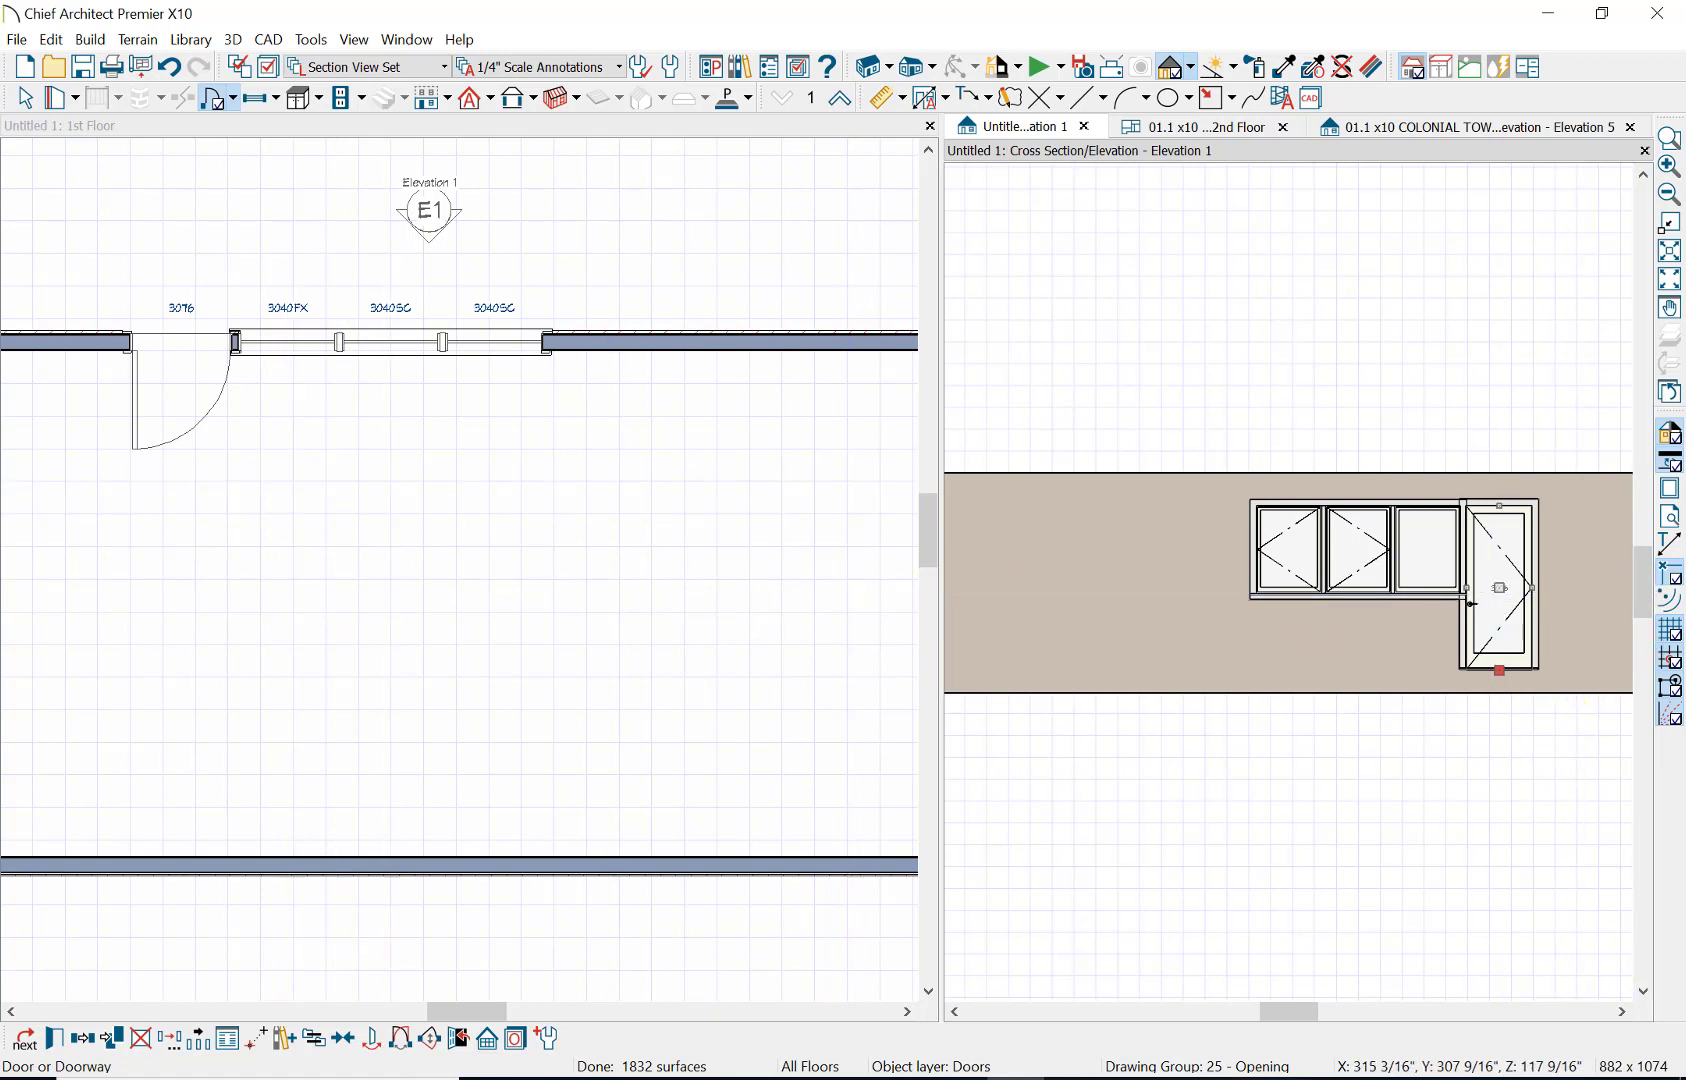
- Check Elevation 5, then copy the 3040FX window from the first-floor plan
key(ctrl+Tab)
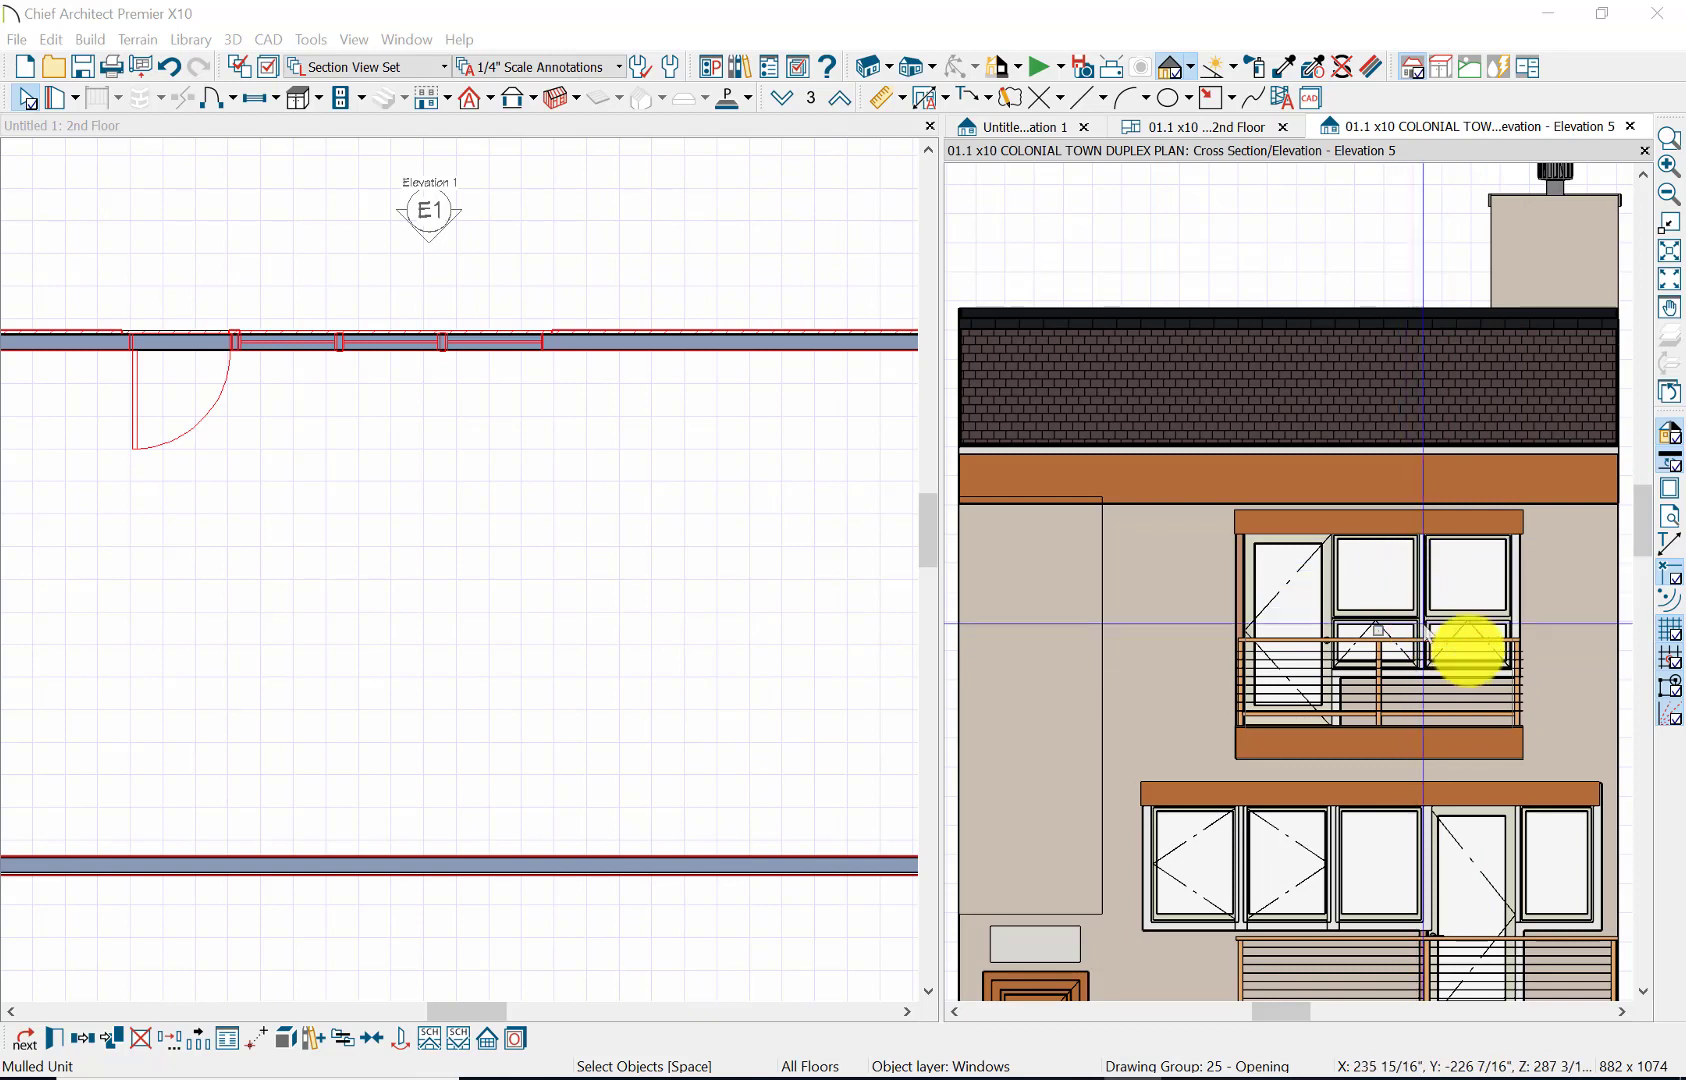
click(754, 466)
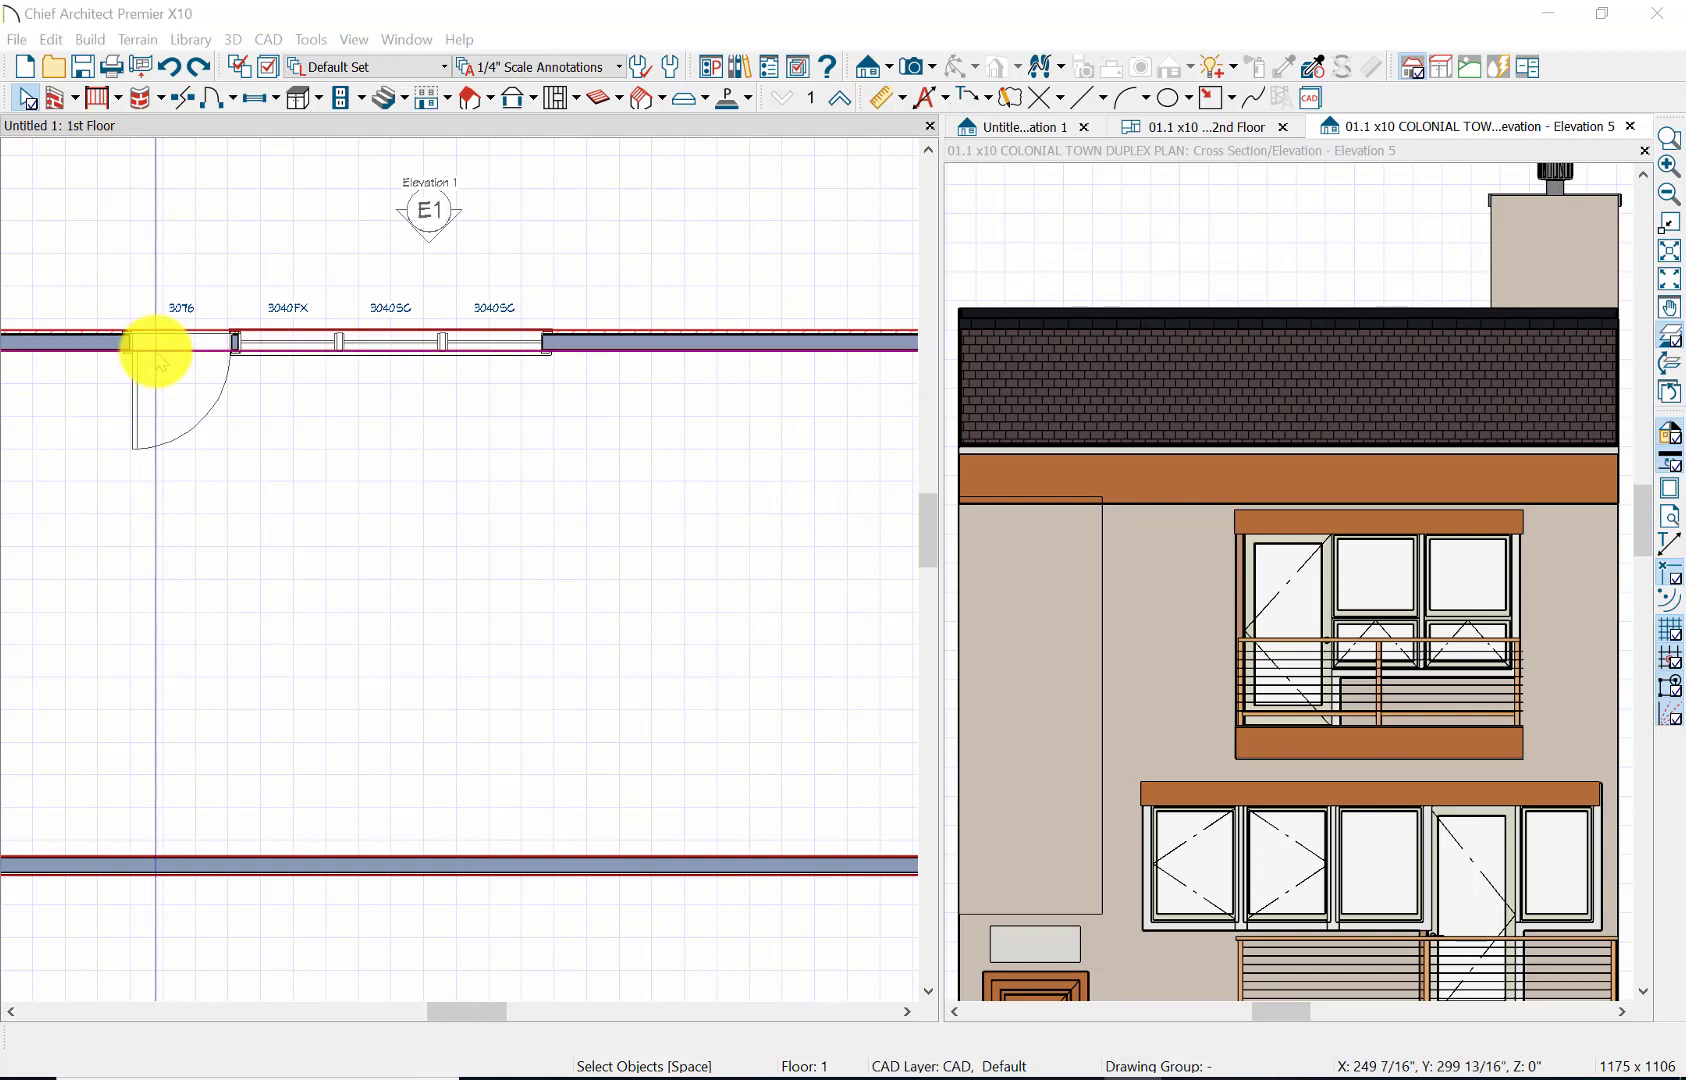
click(285, 342)
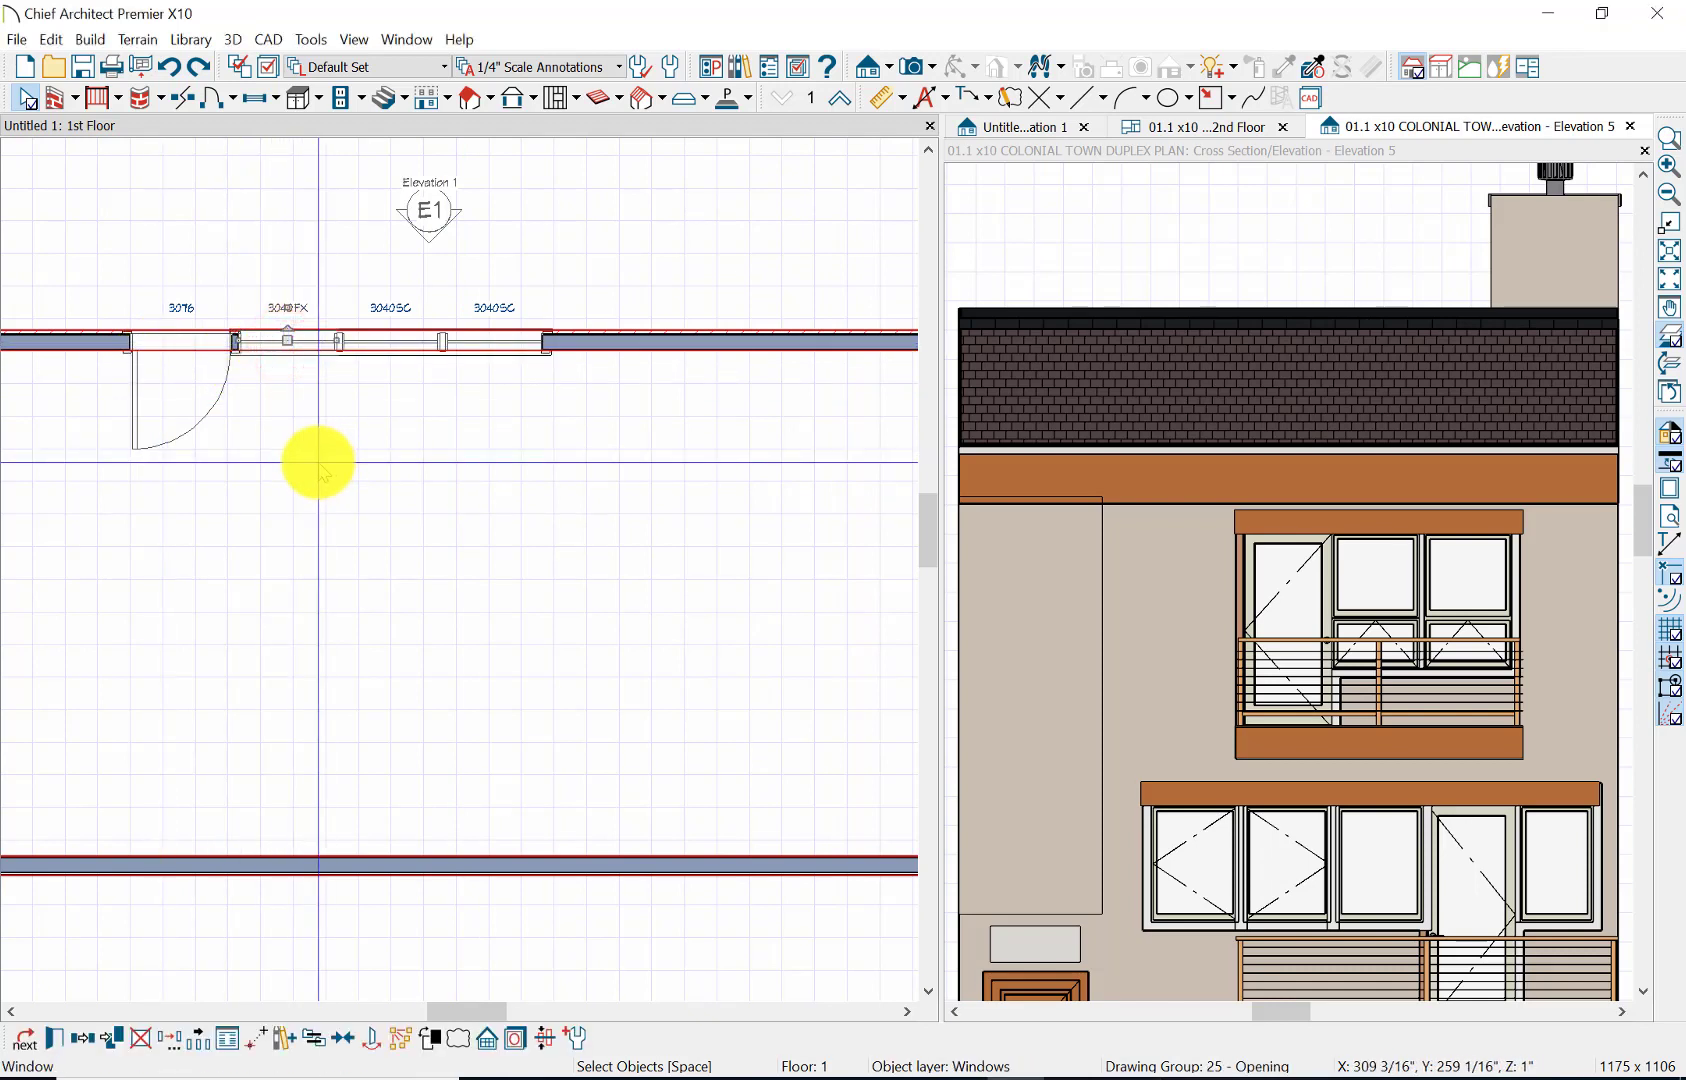
key(ctrl+v)
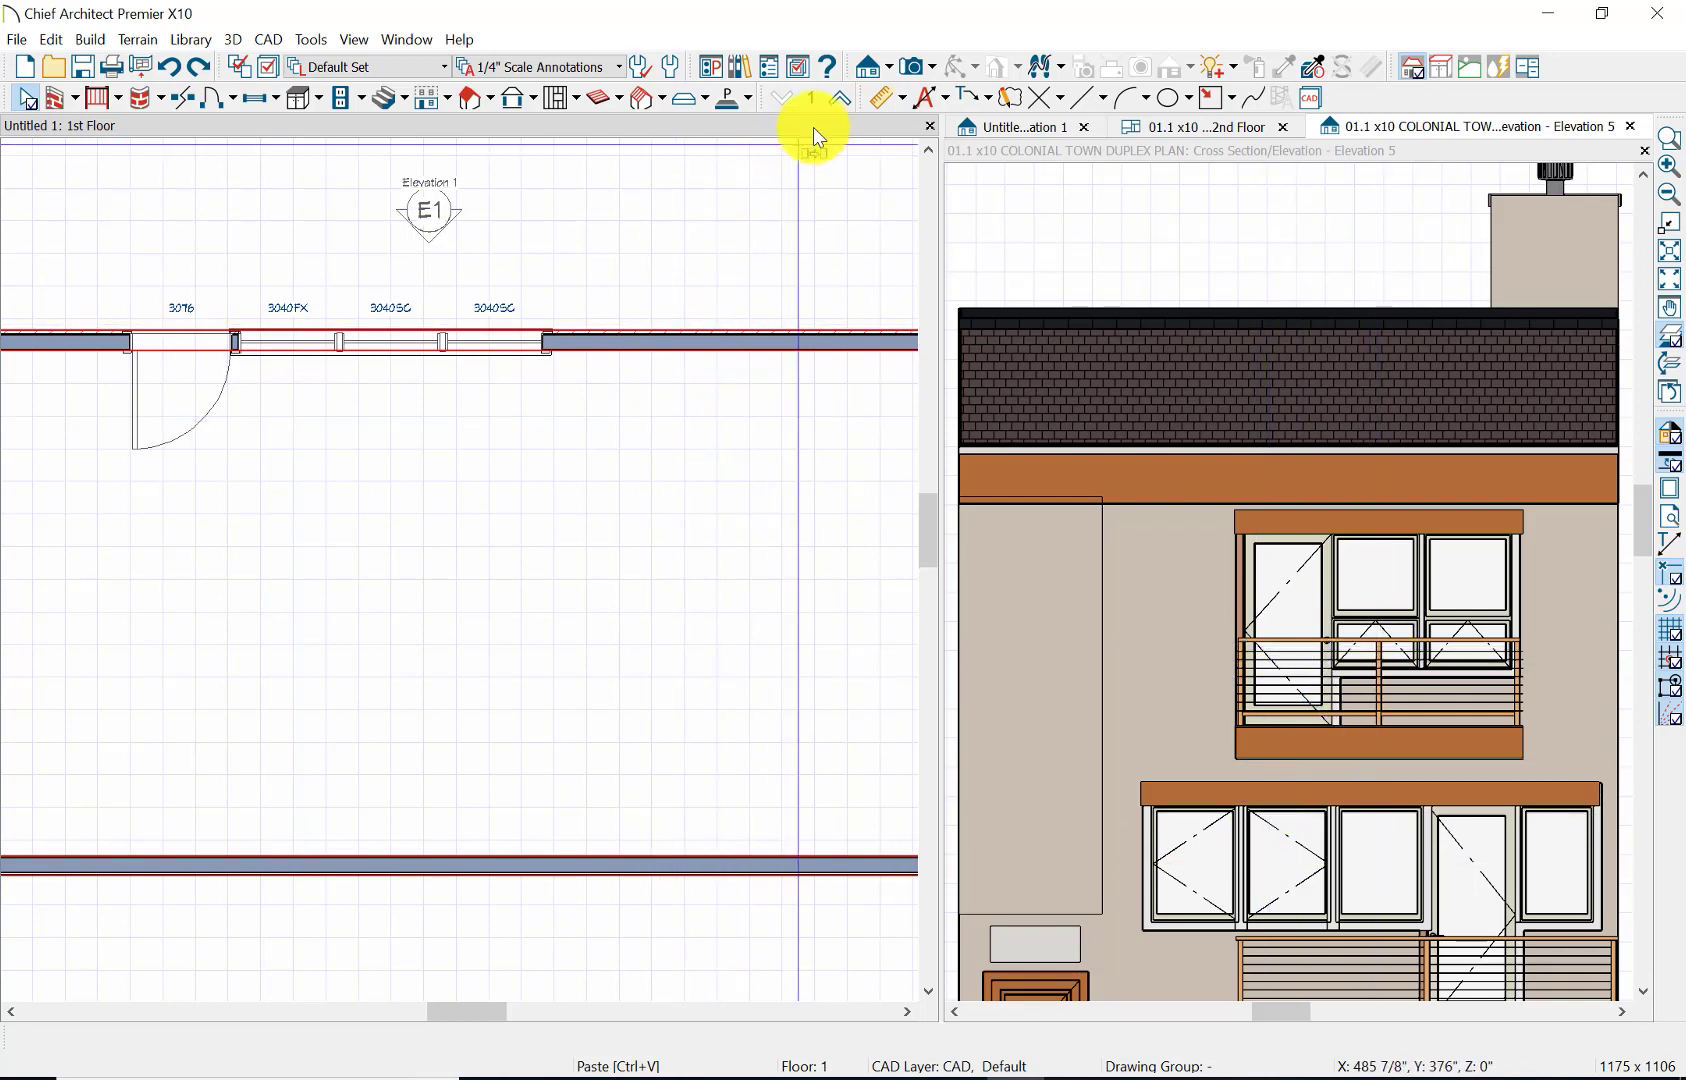
- Place a 3040FX window in the second floor's top wall near the left corner
click(841, 100)
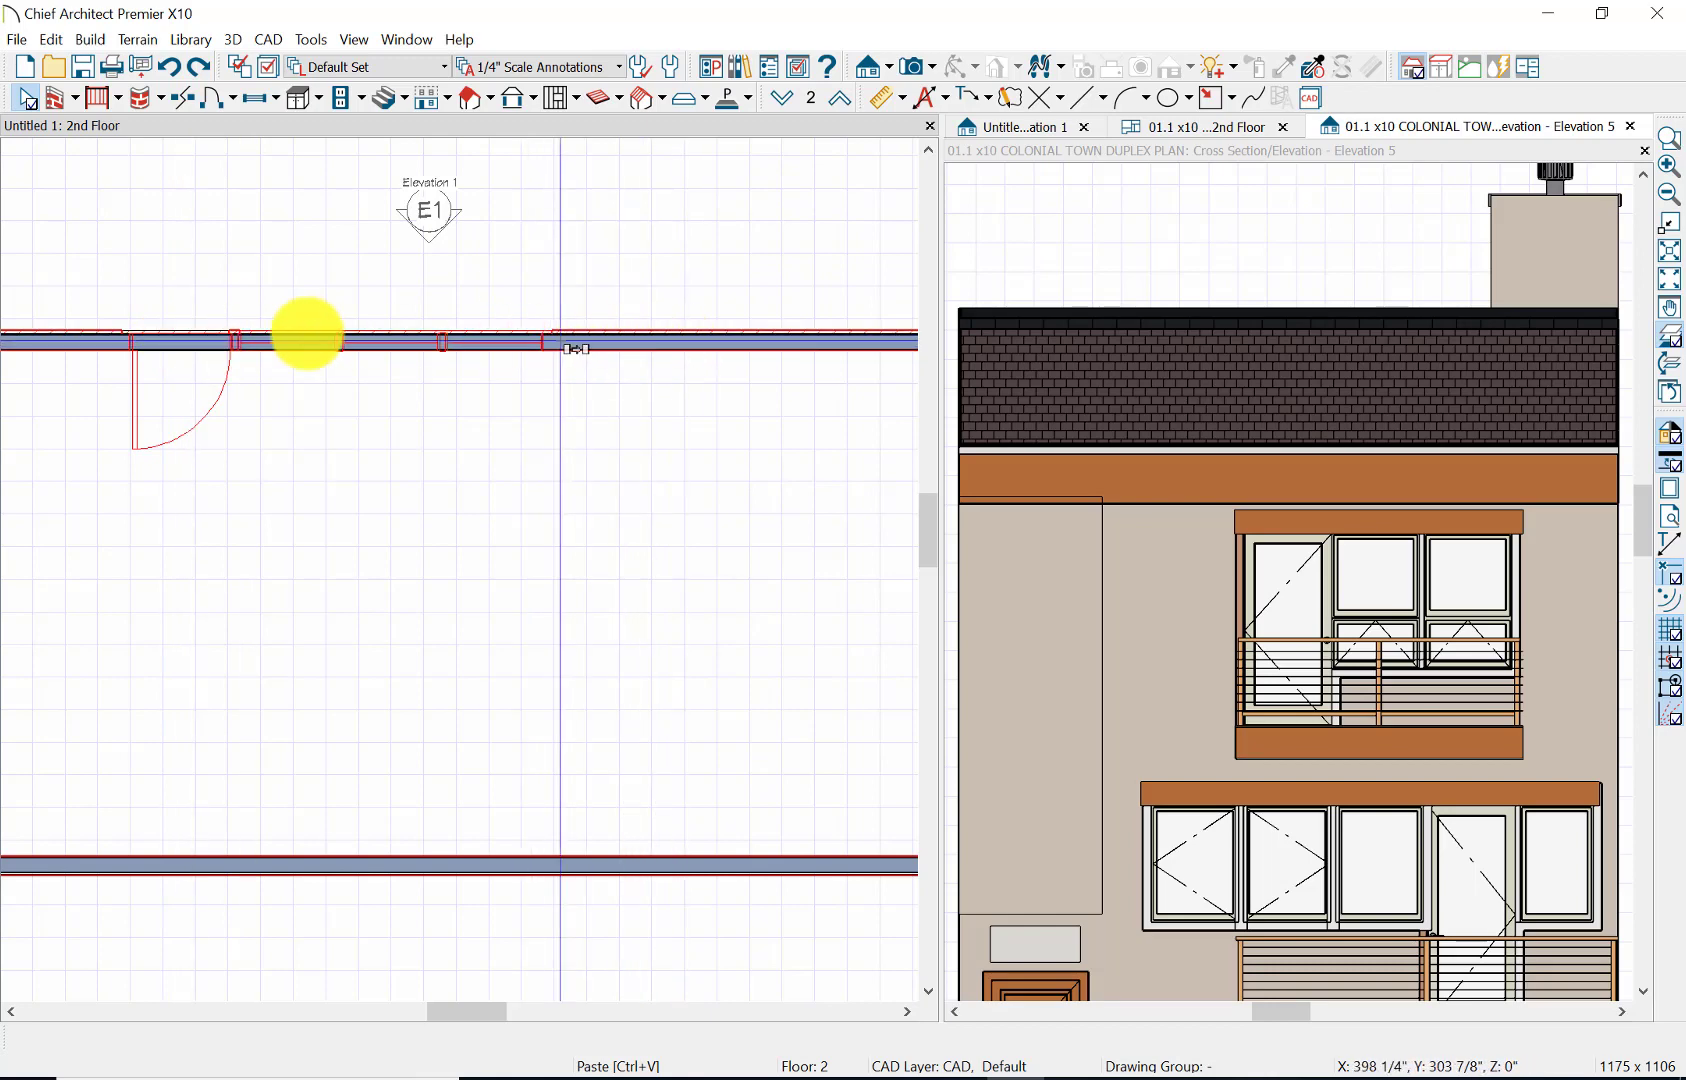
scroll(90, 352, up, 5)
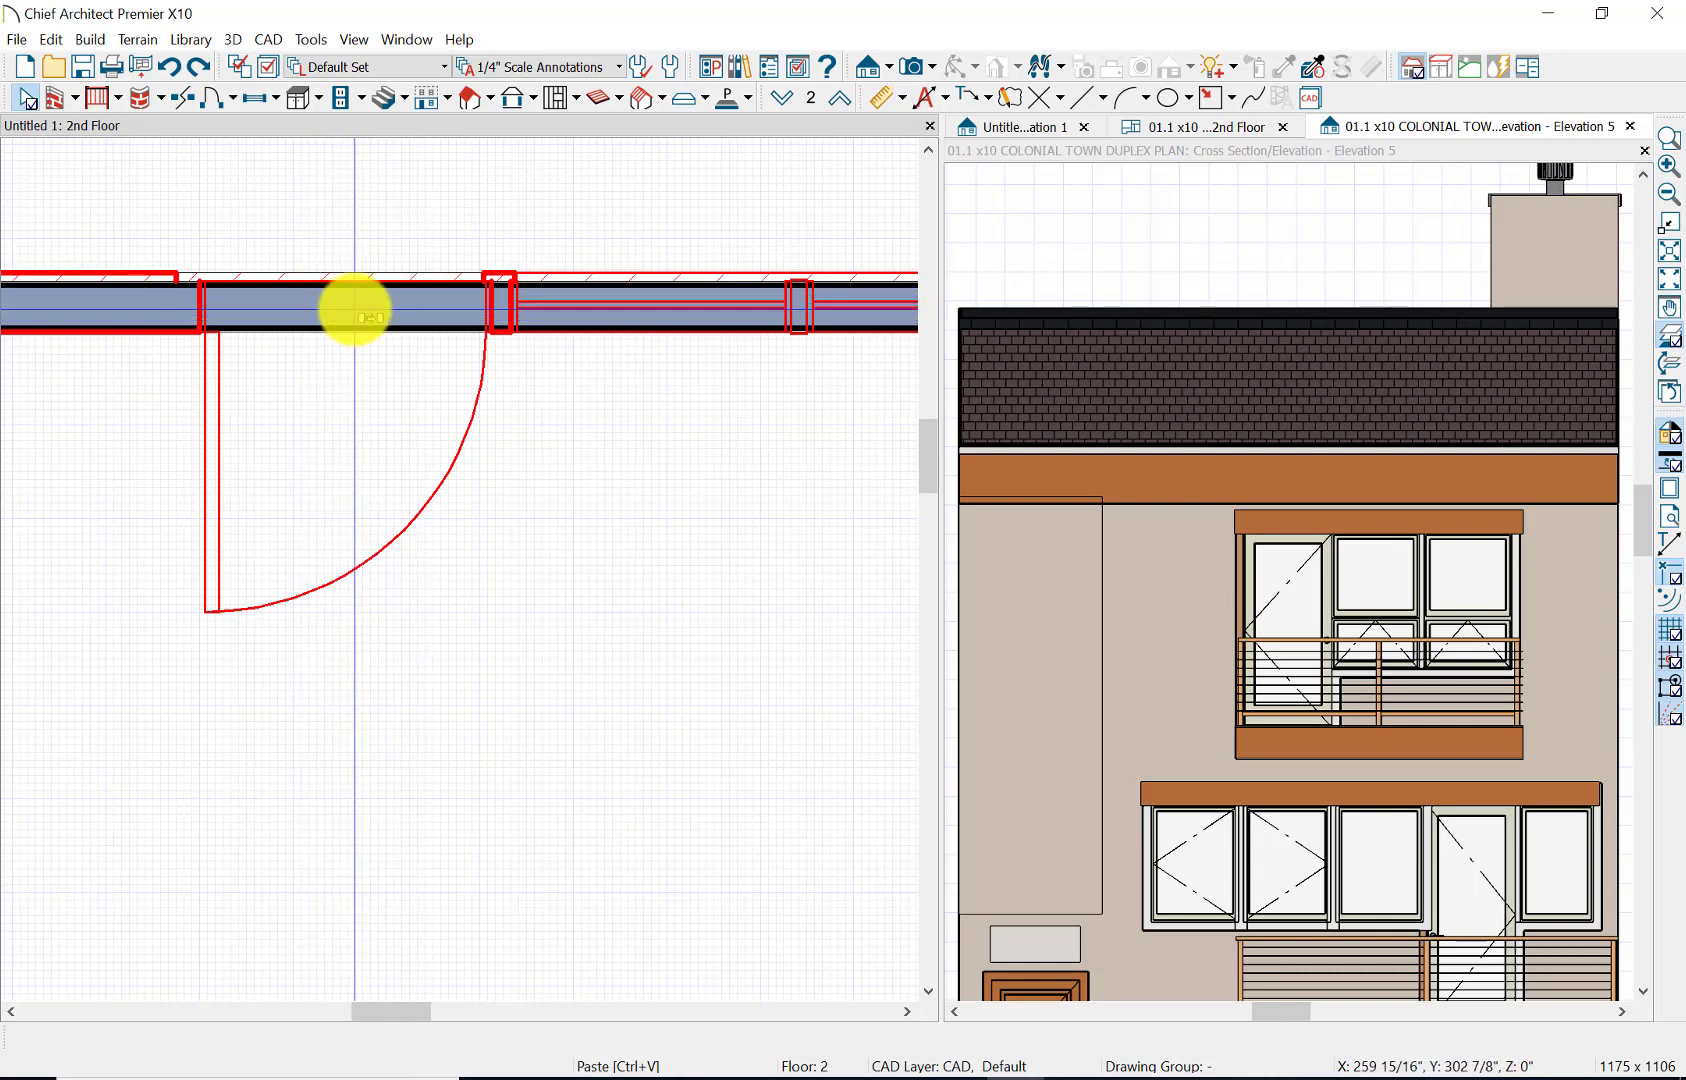
scroll(515, 615, down, 4)
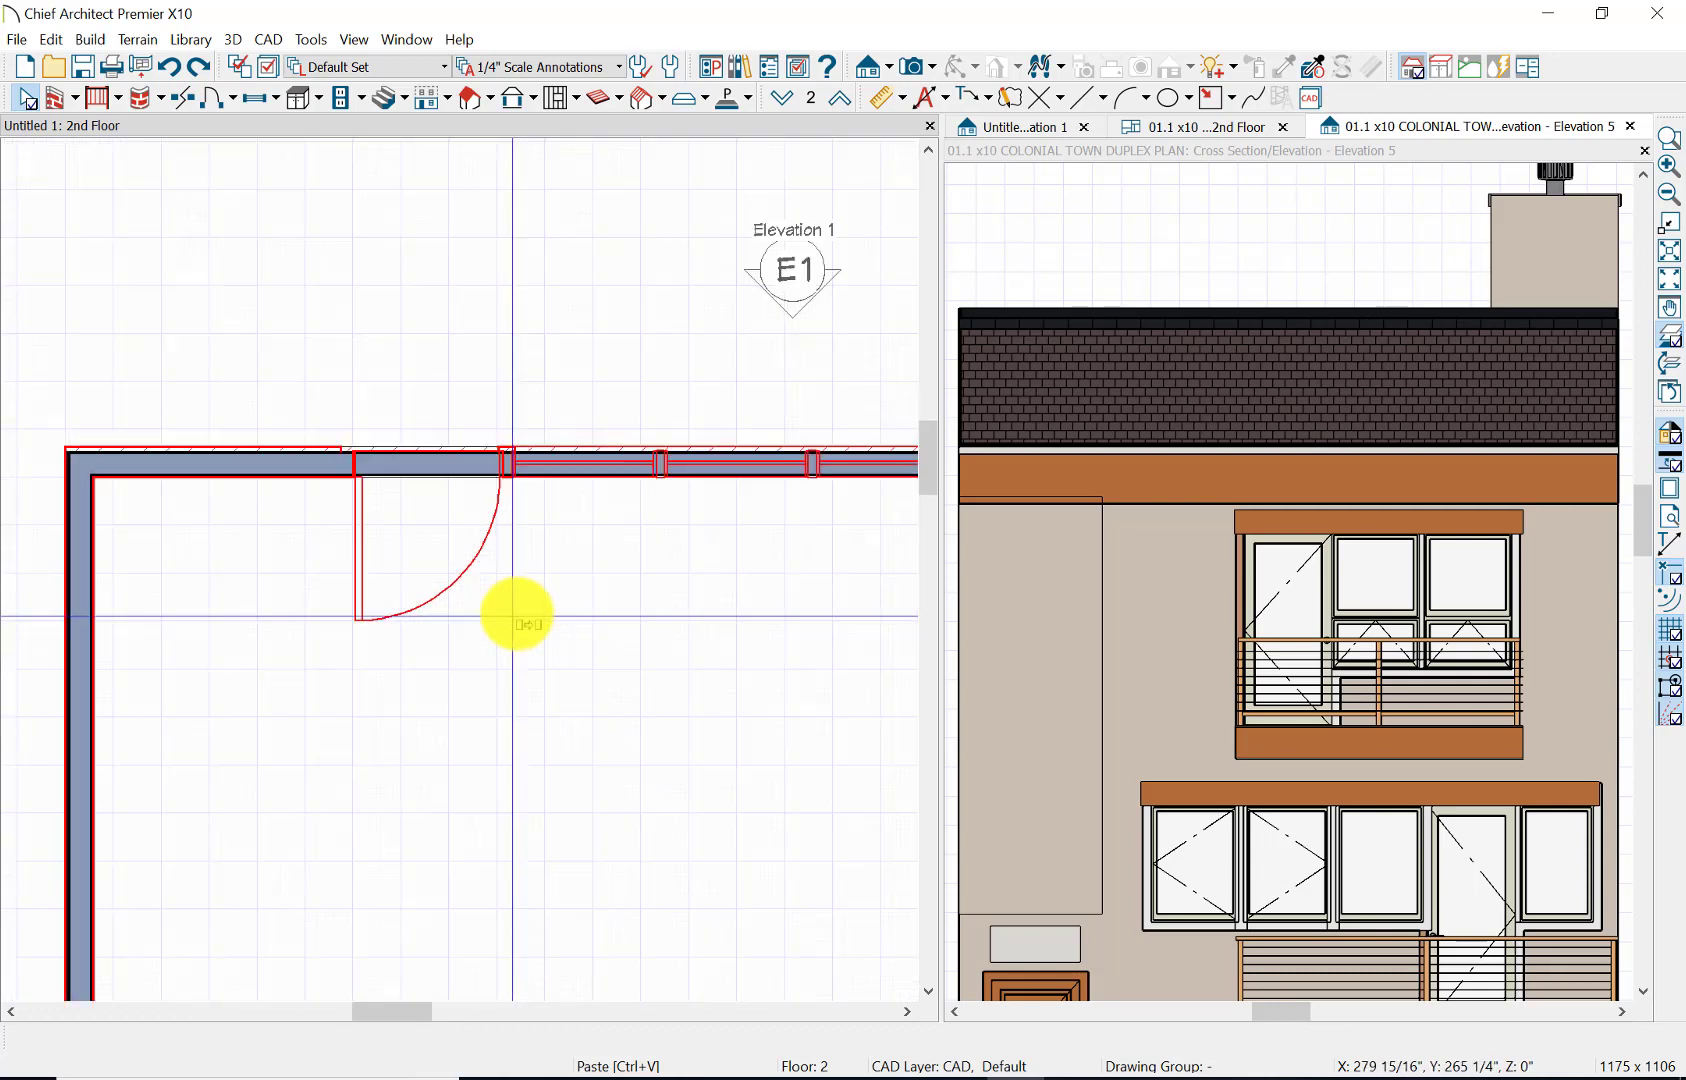
click(311, 520)
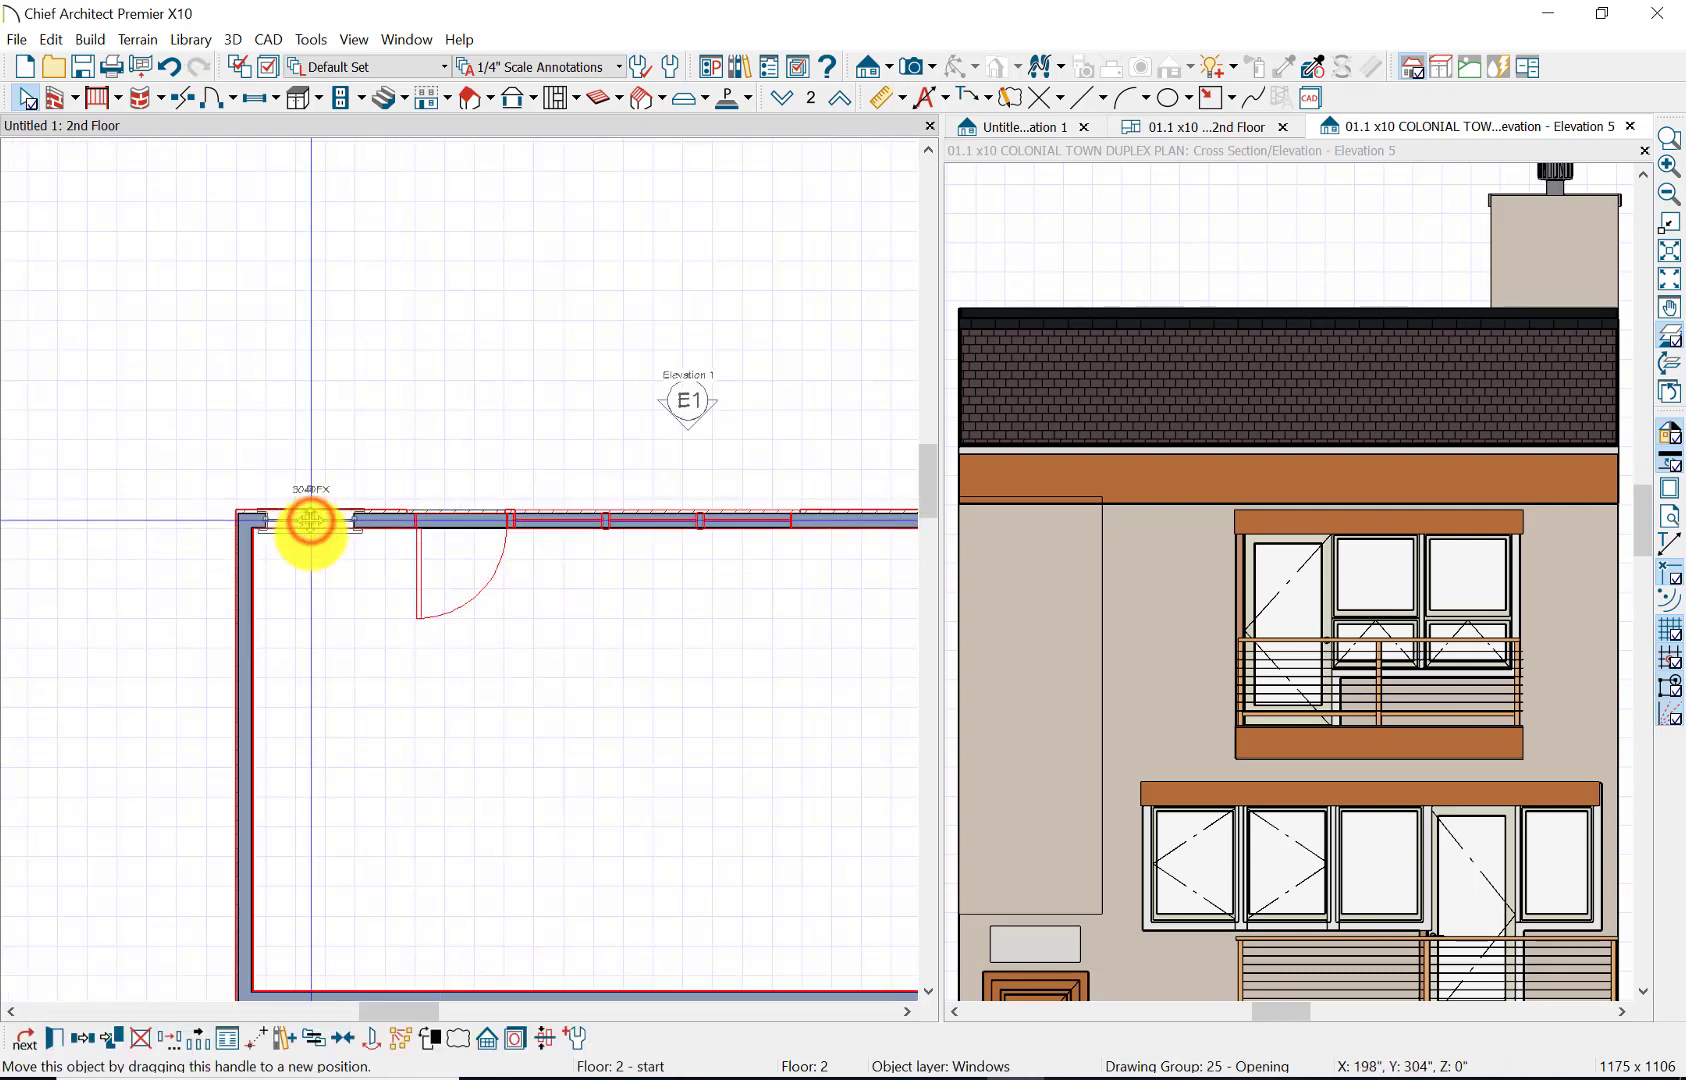
click(25, 98)
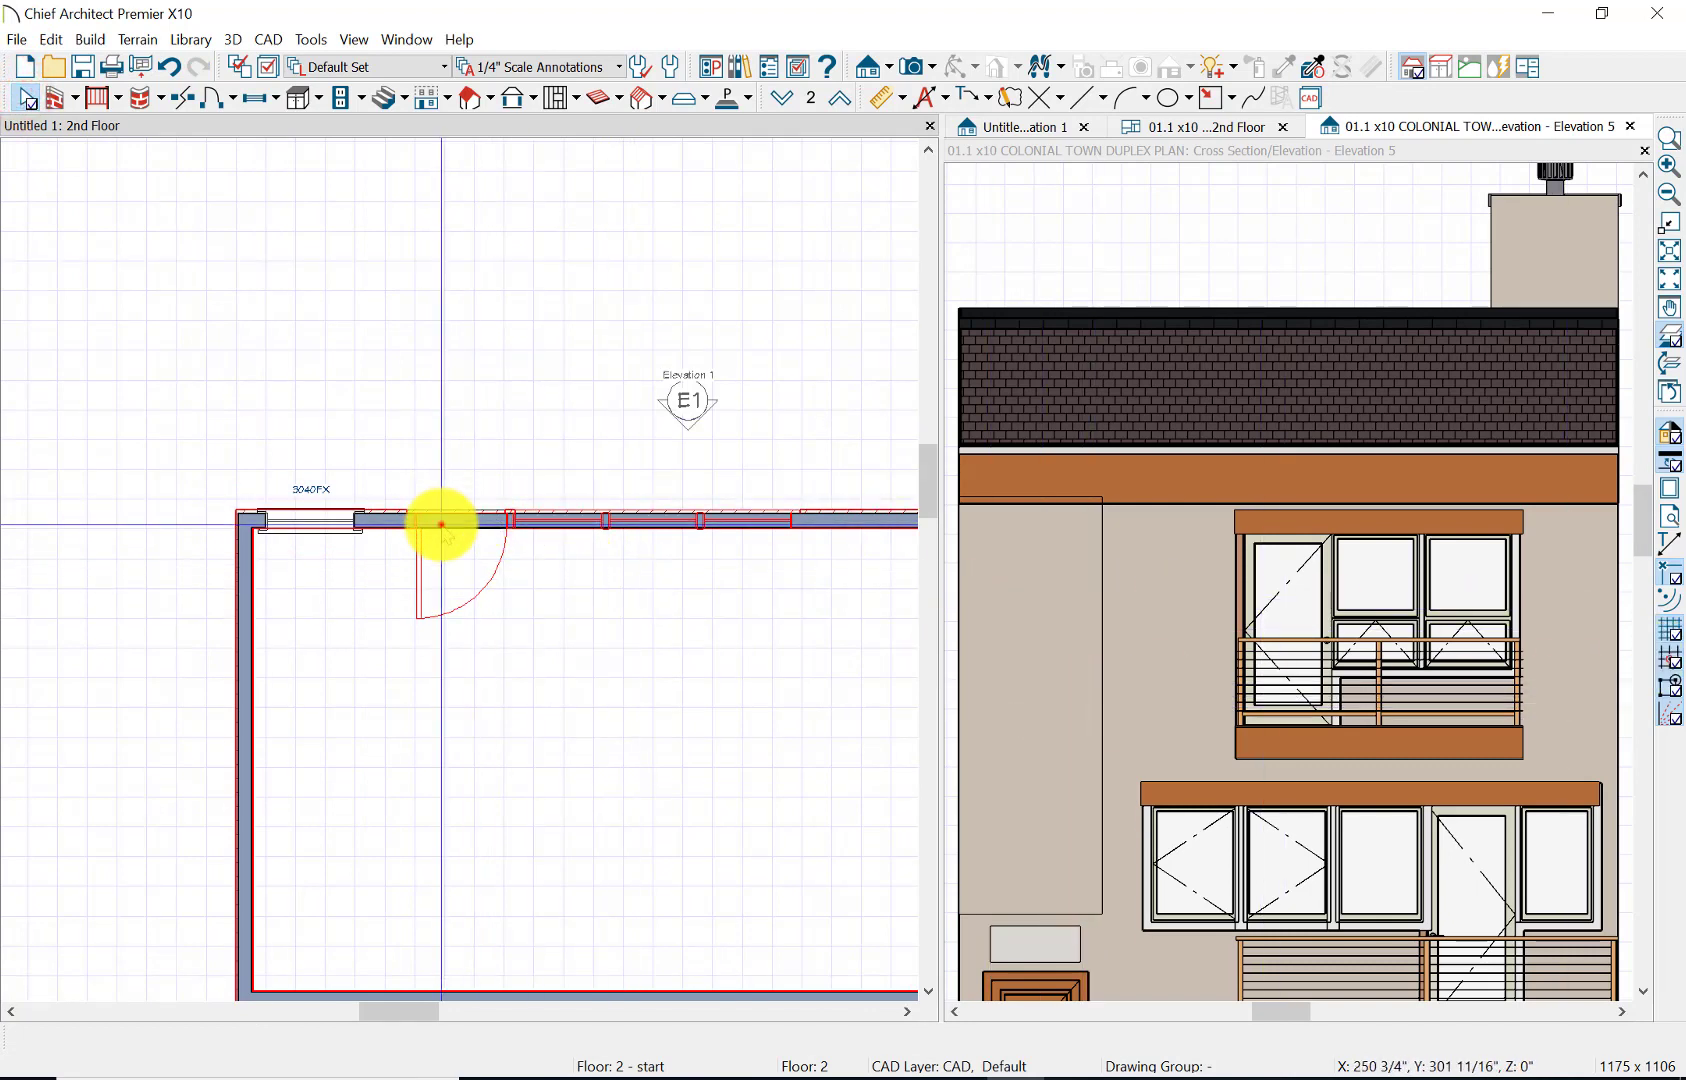
click(441, 524)
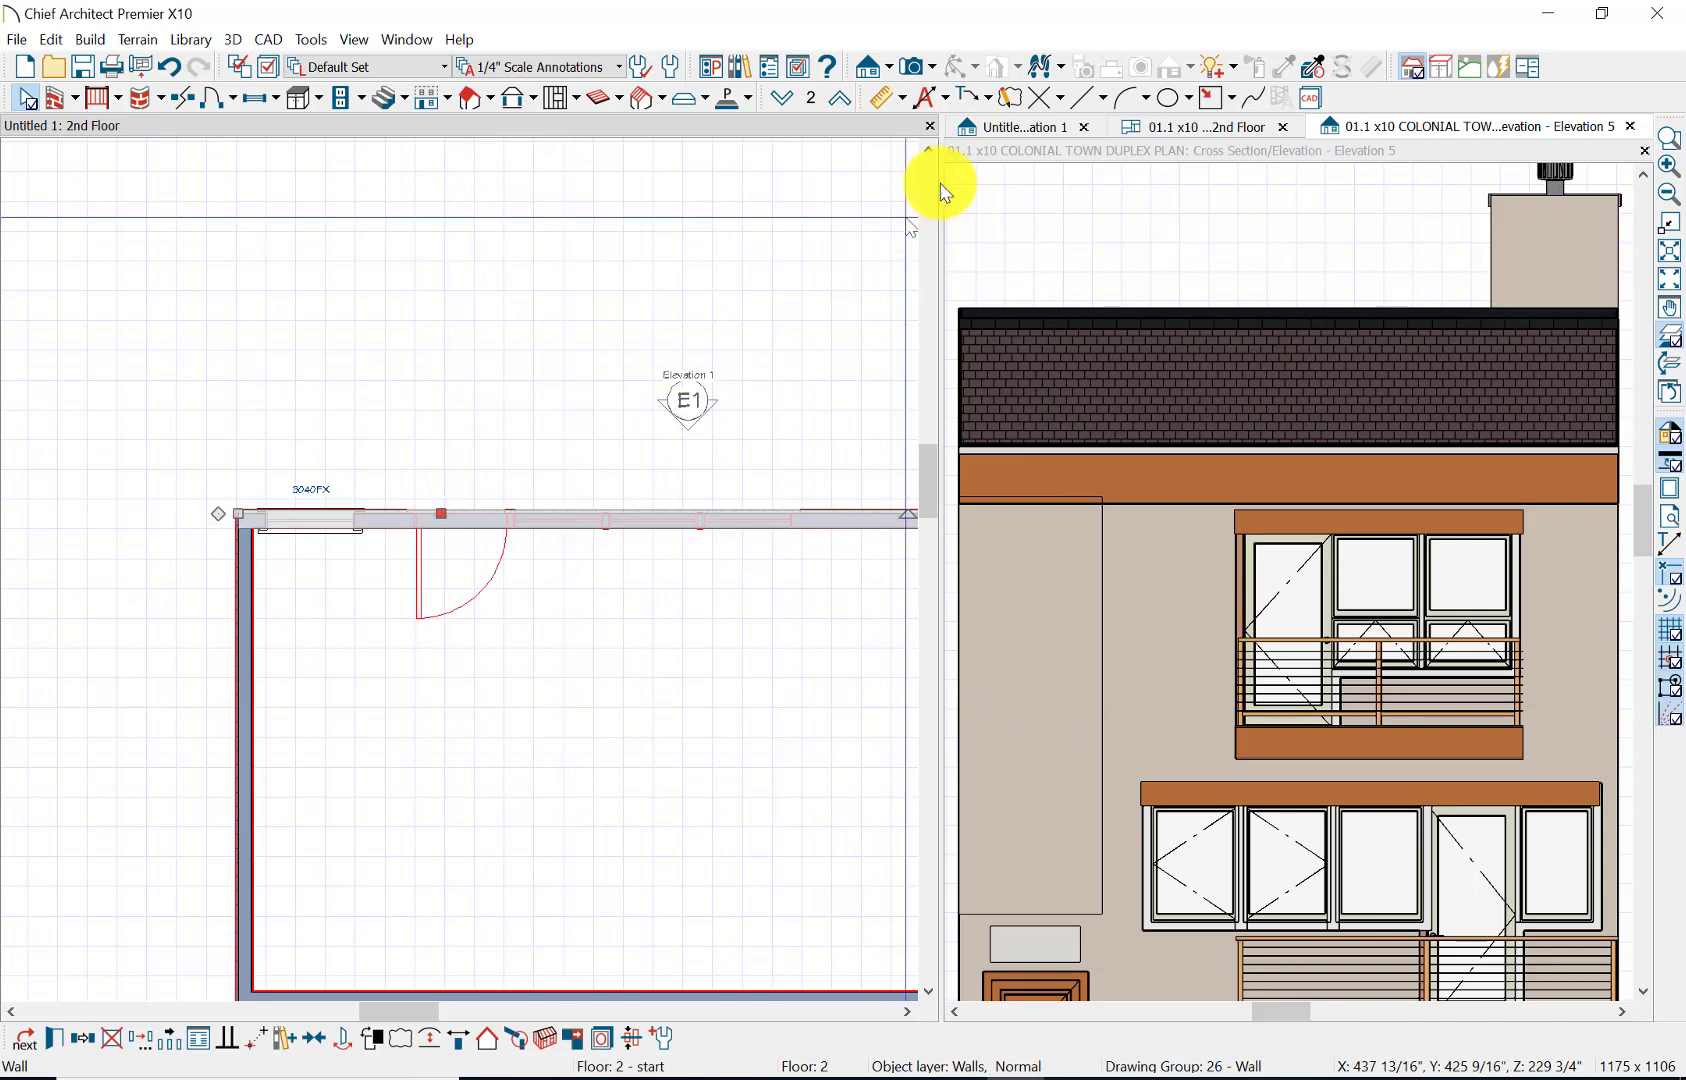
- Go down to the 1st Floor plan and zoom in on the door and window area
click(789, 99)
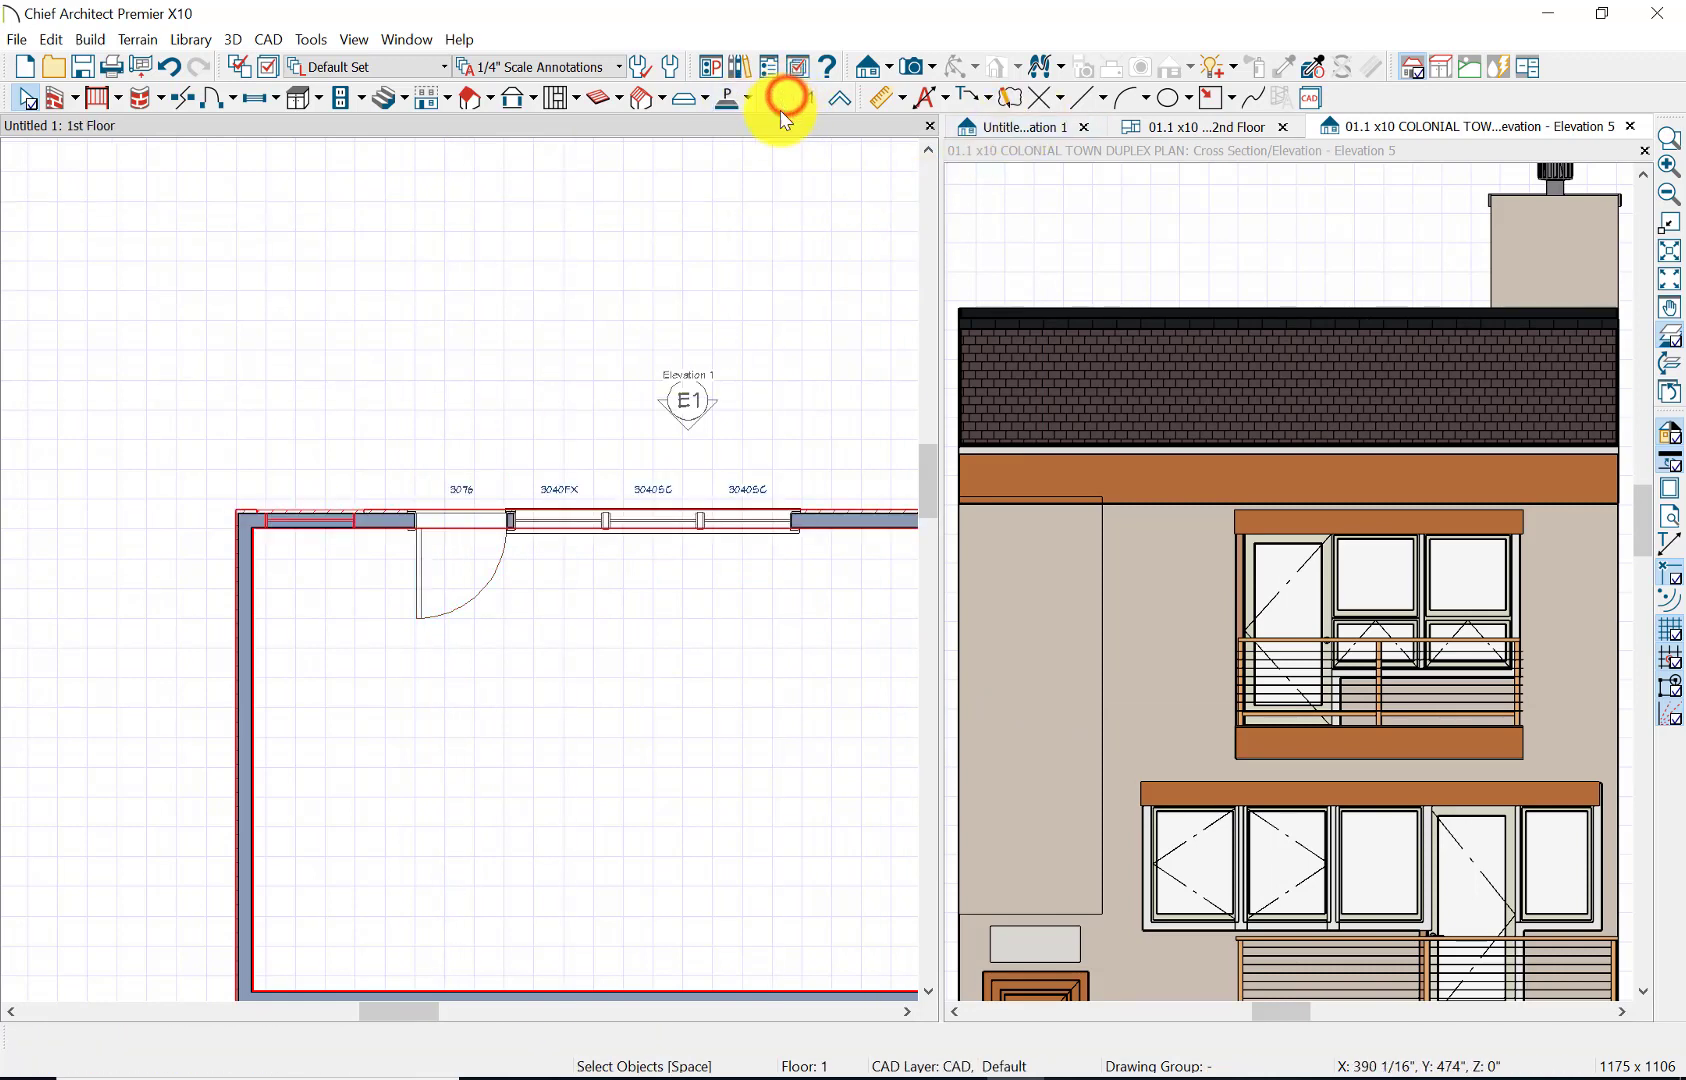
click(1106, 108)
click(1100, 104)
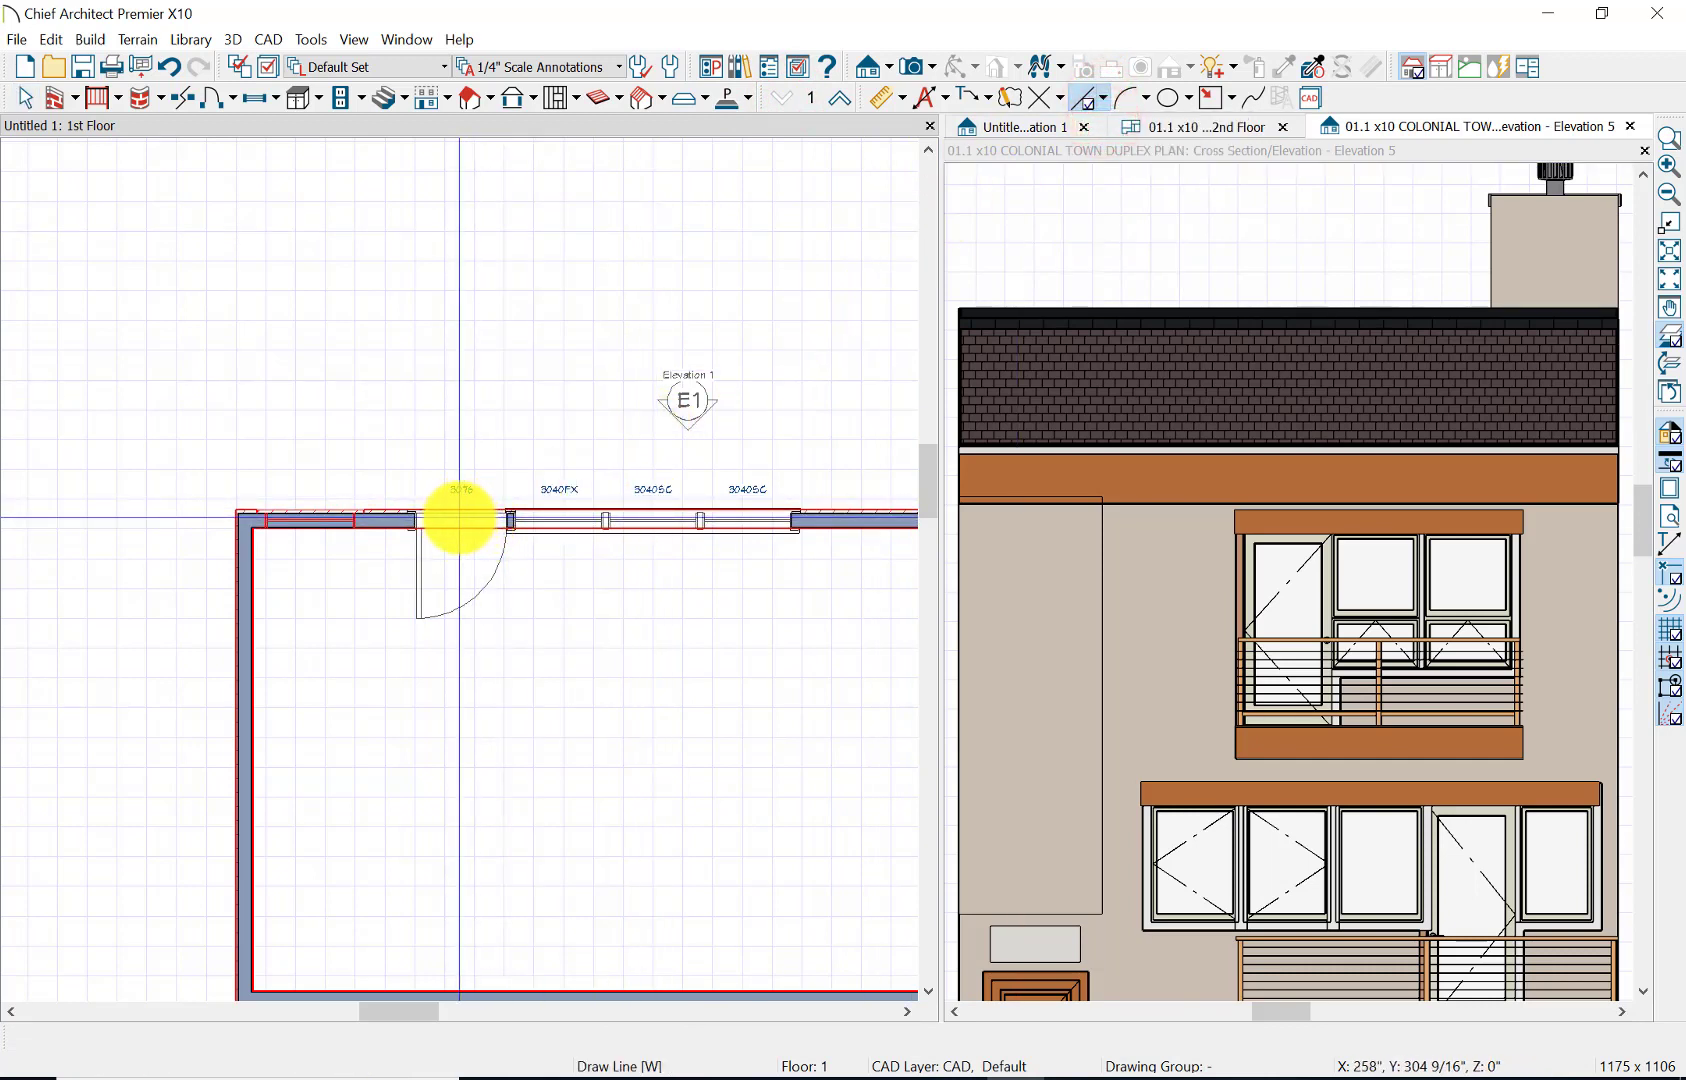
scroll(459, 518, up, 2)
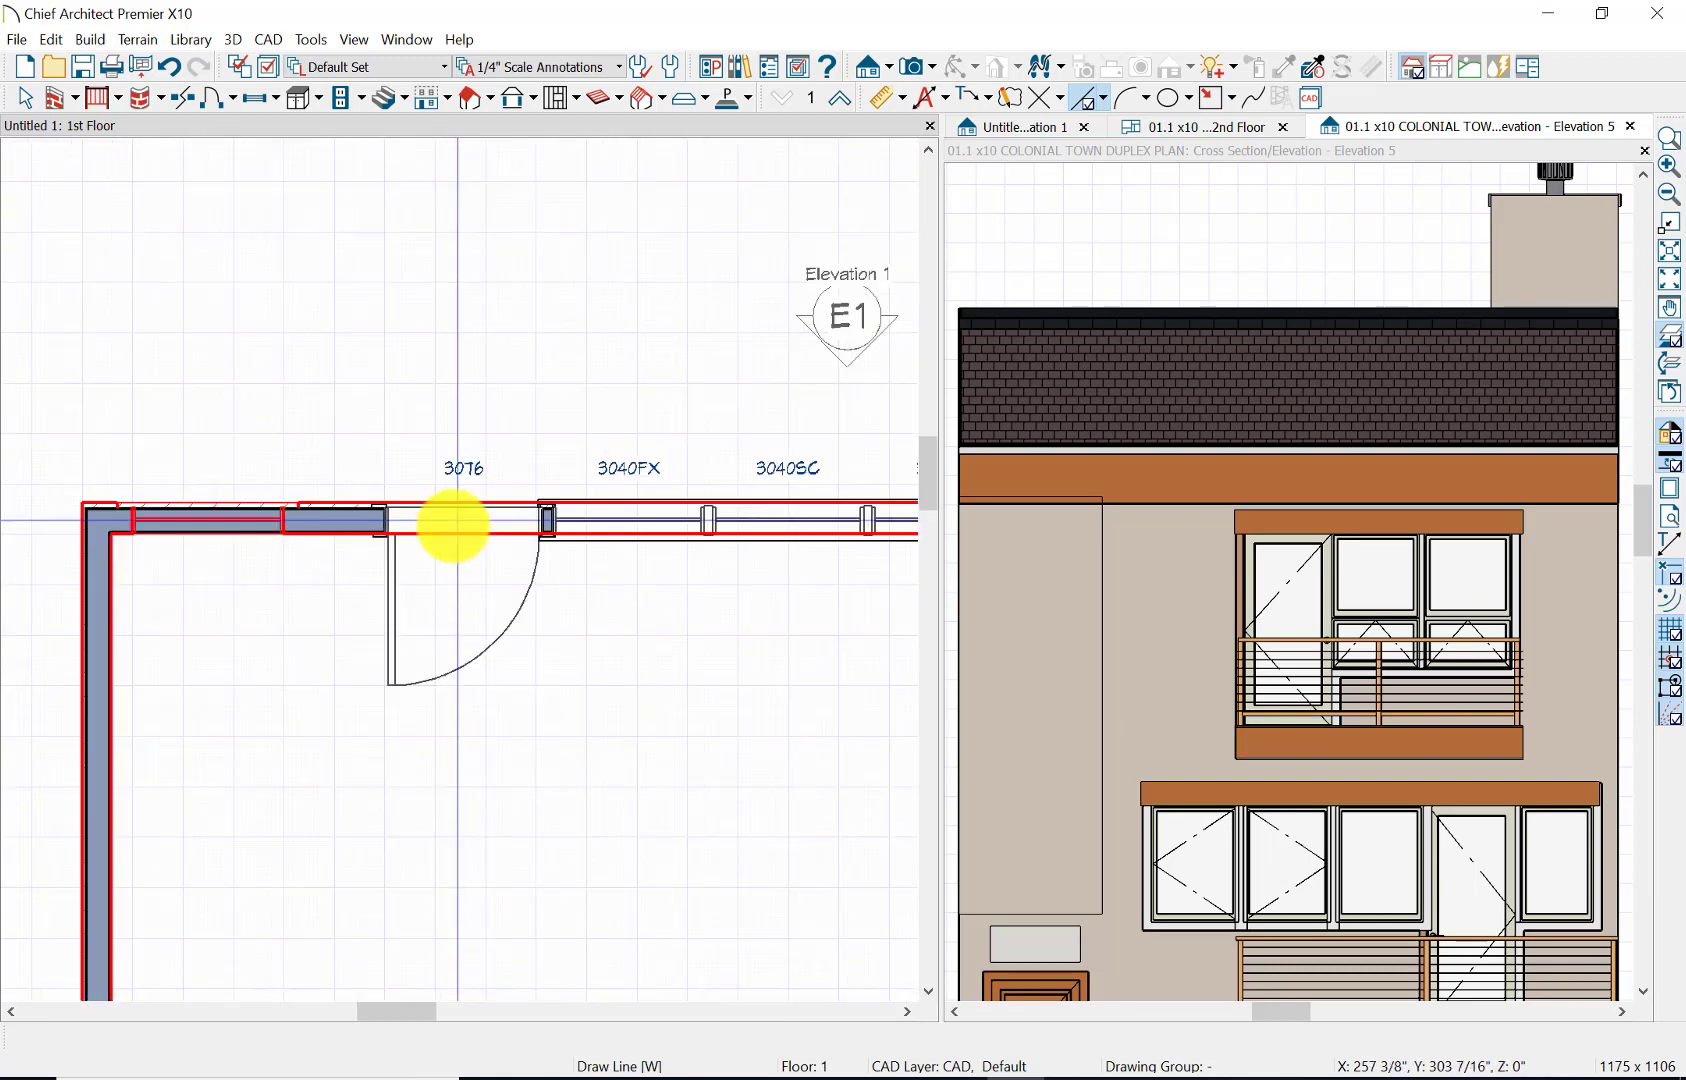
scroll(453, 525, up, 2)
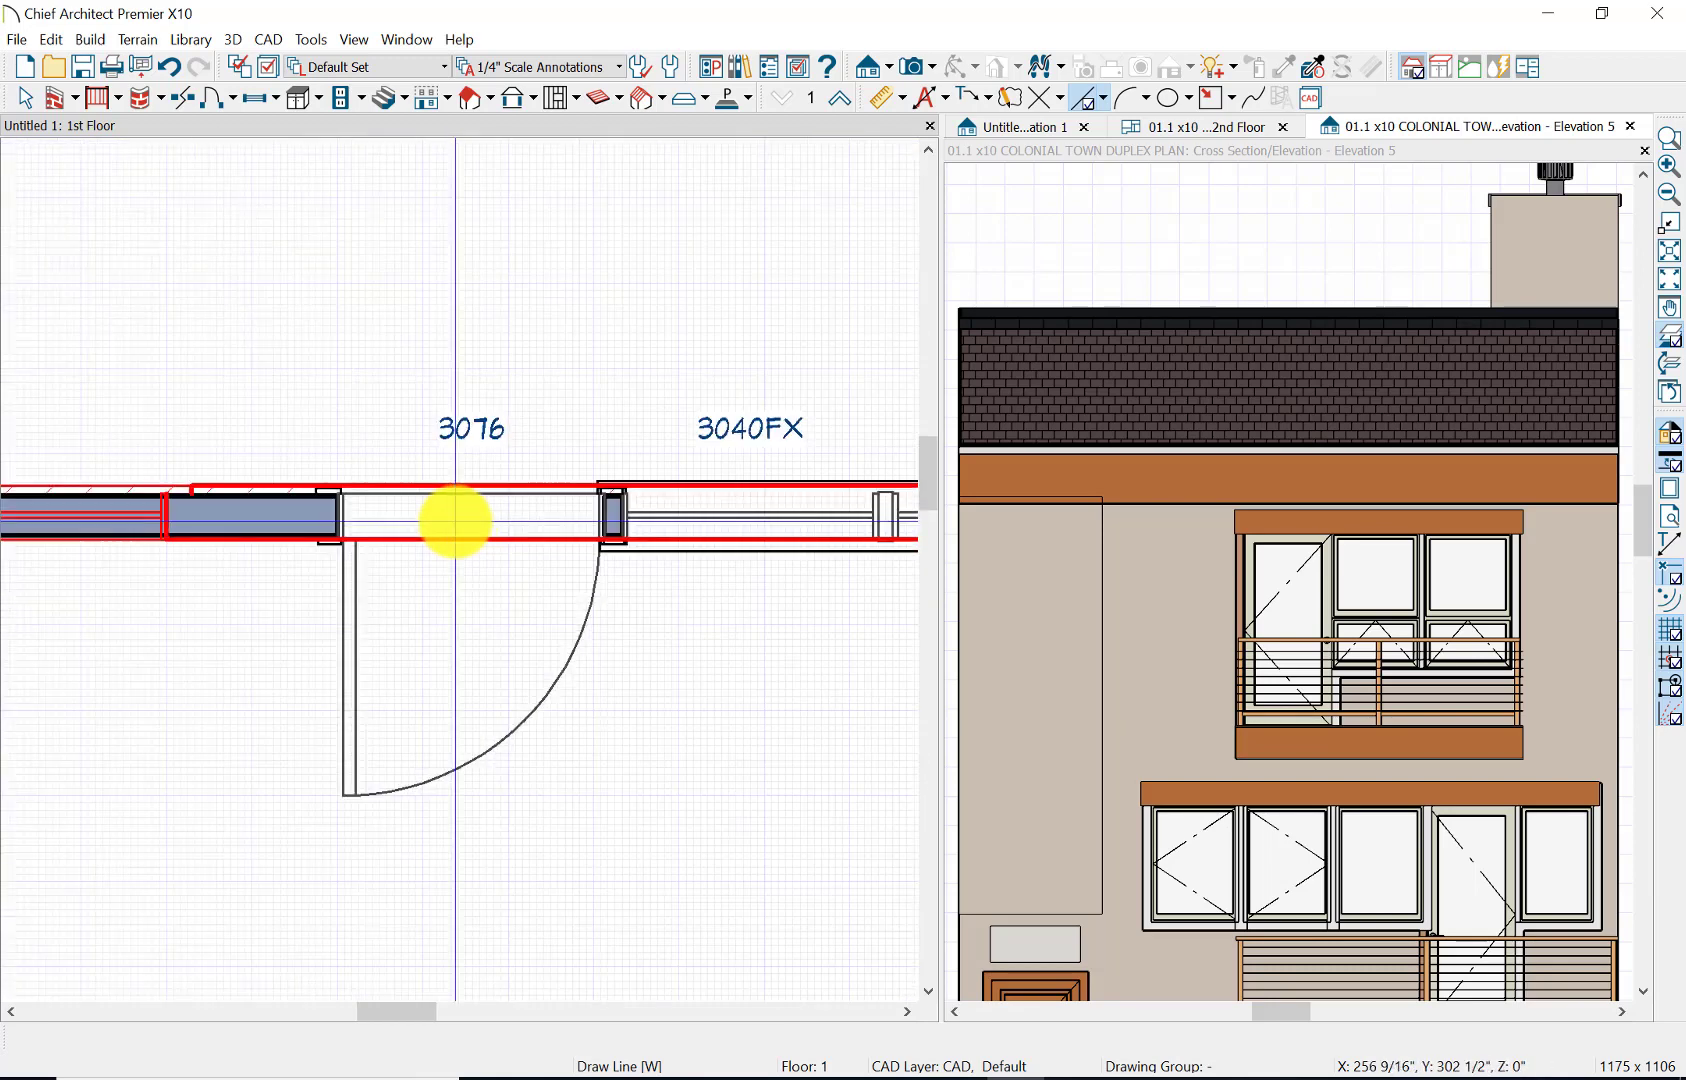
- Draw a vertical reference line up from the 3076 door's centre, then return to the 2nd Floor
click(24, 101)
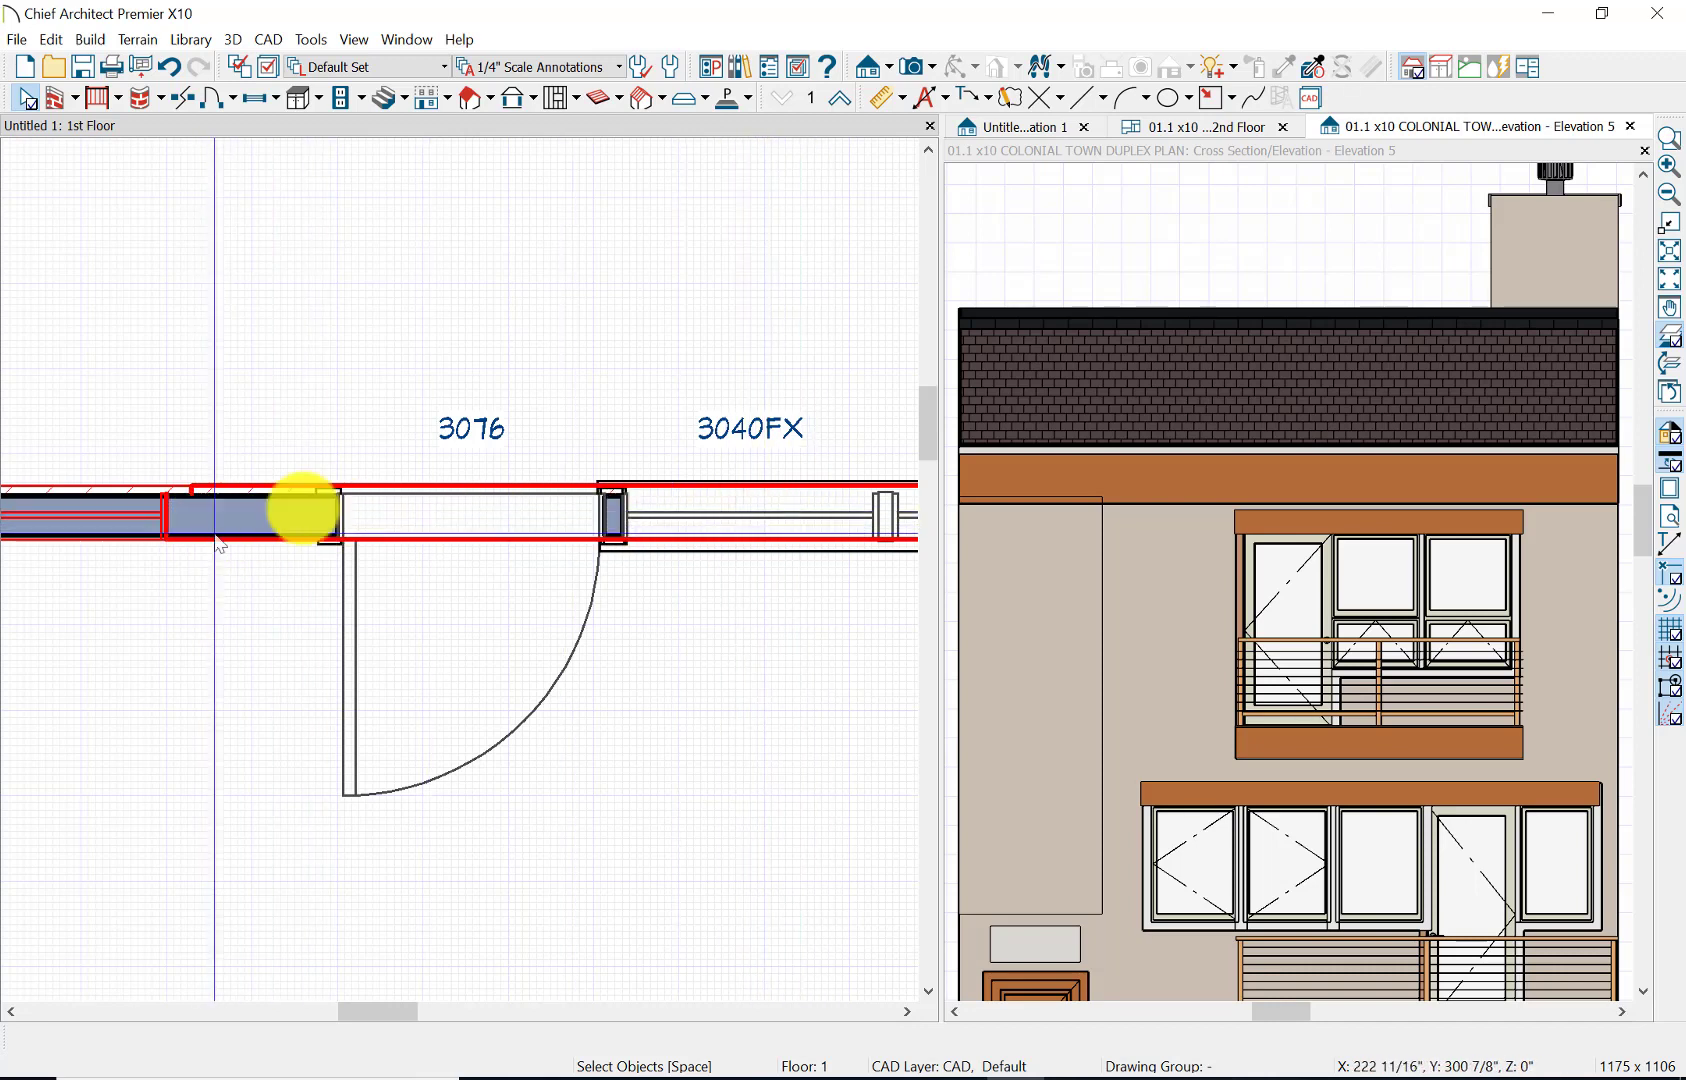
key(w)
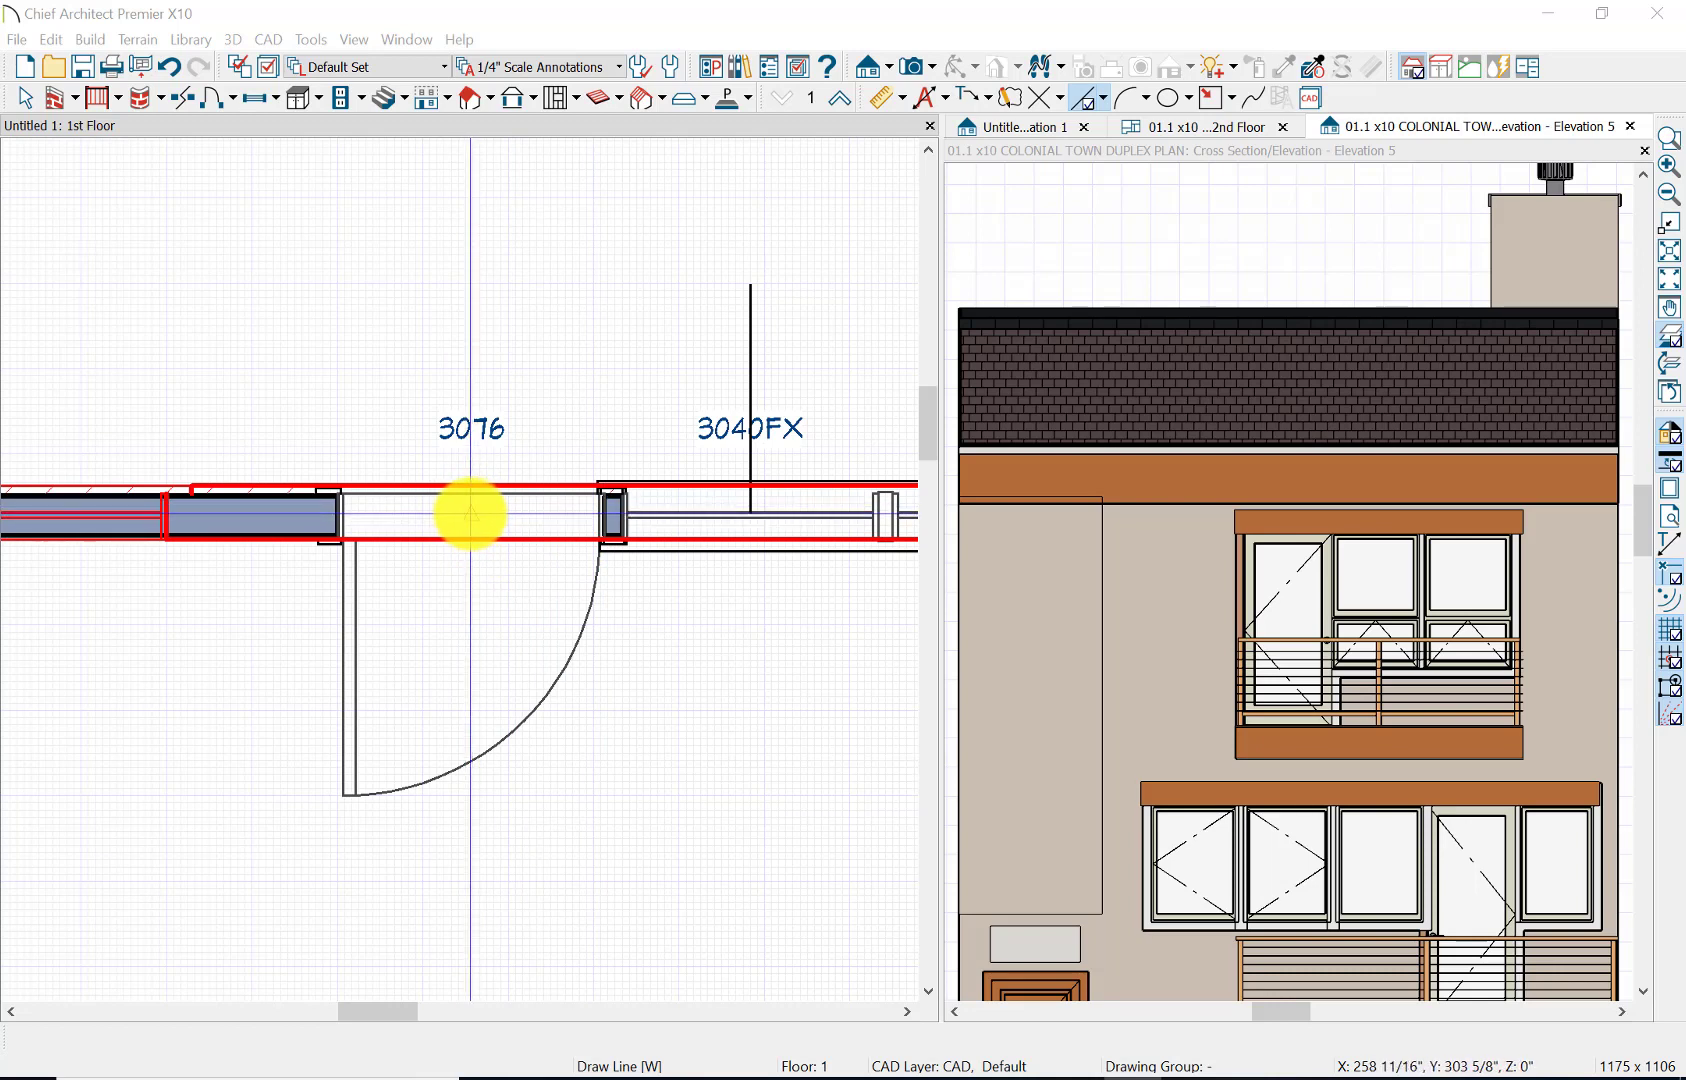
click(470, 514)
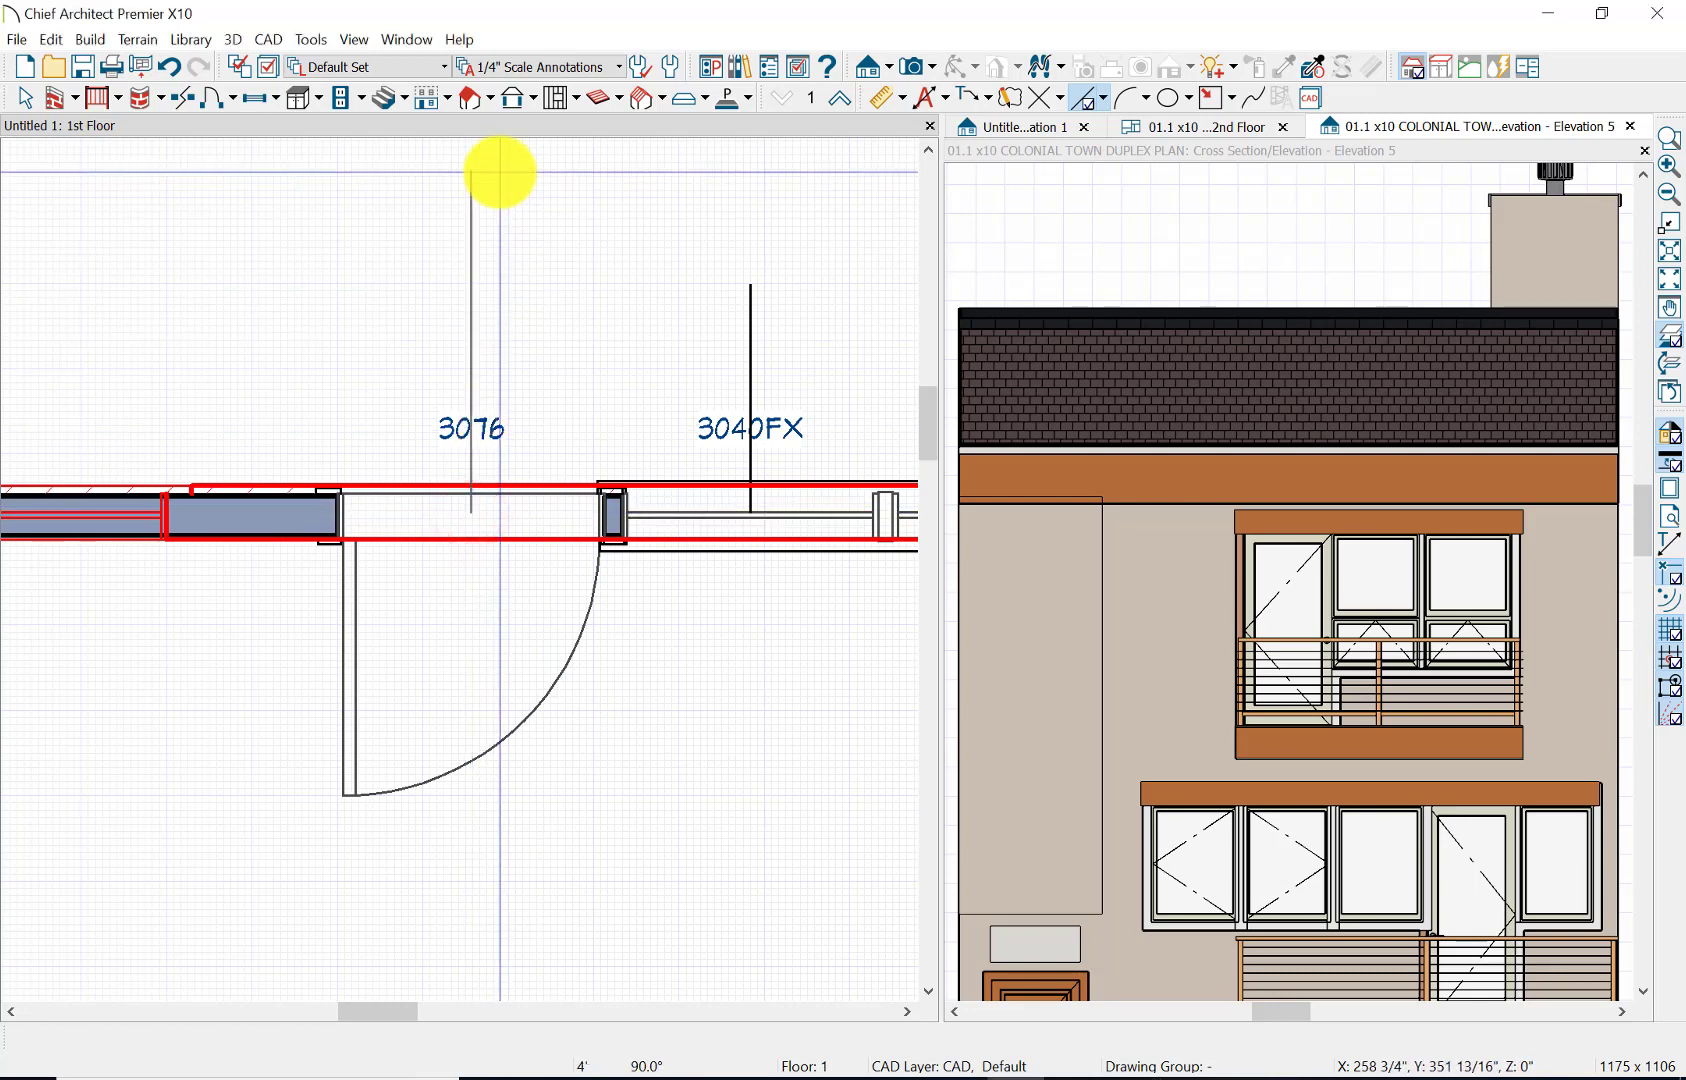
click(500, 172)
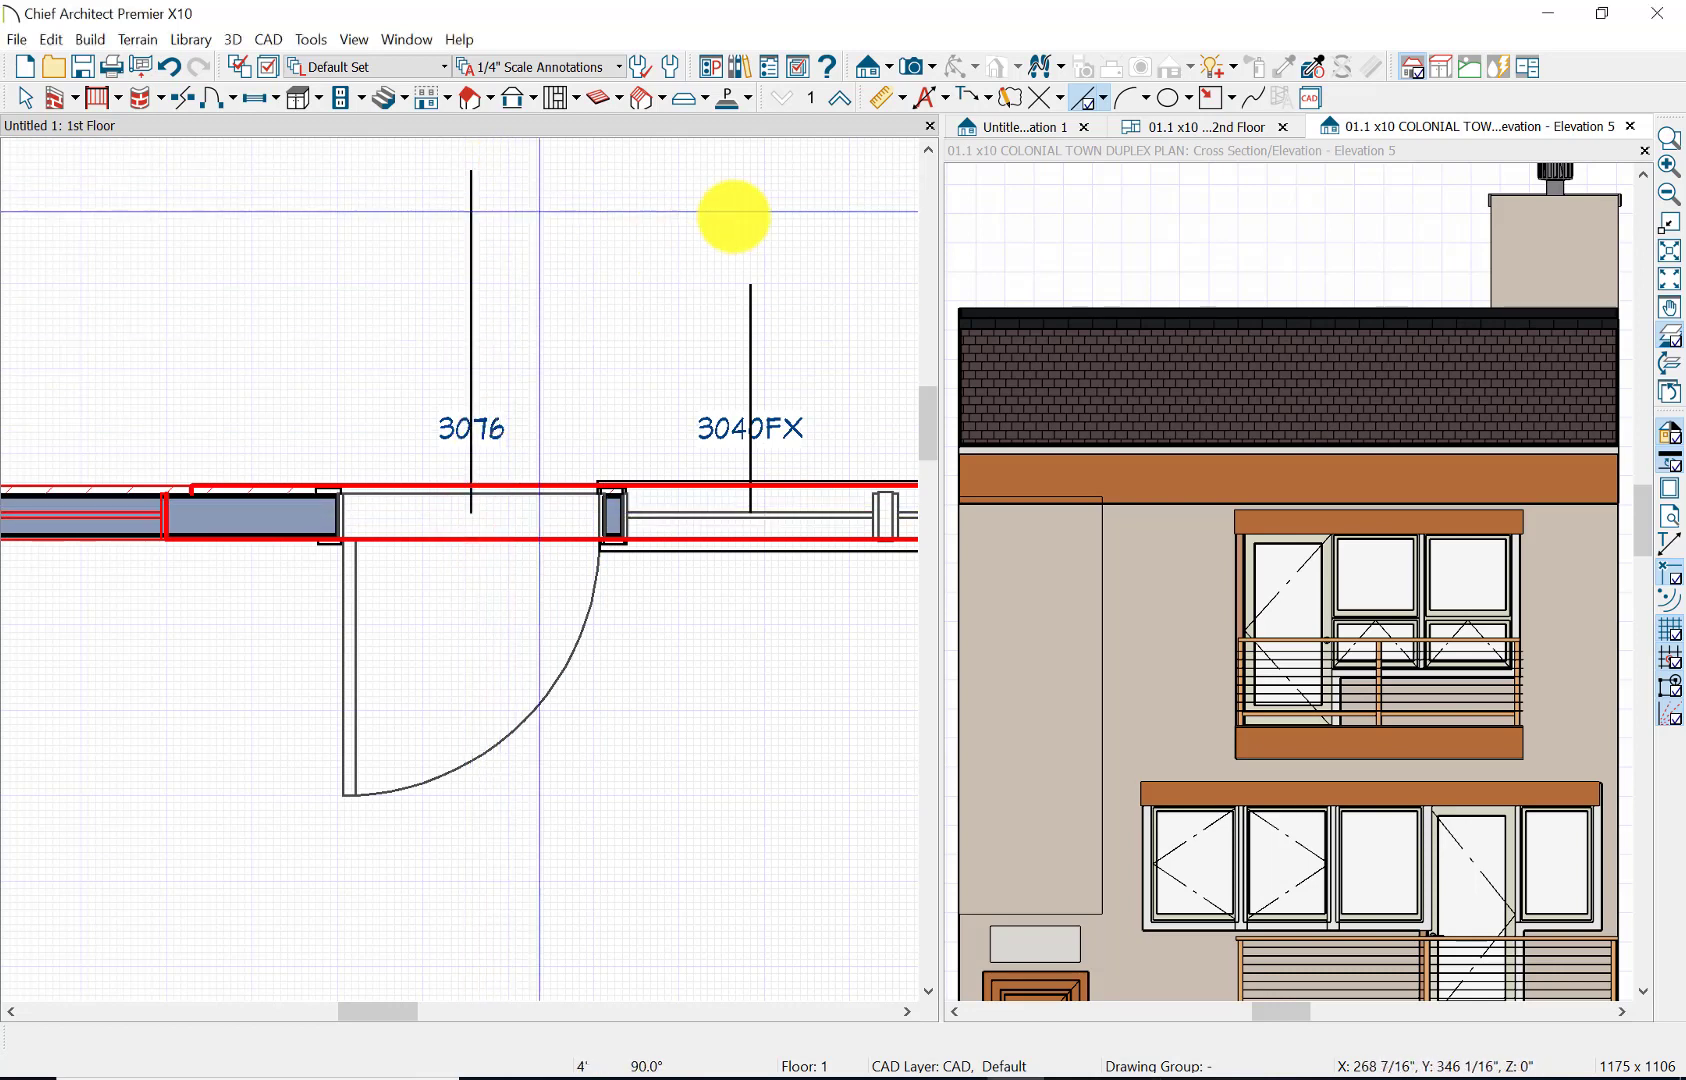
click(840, 100)
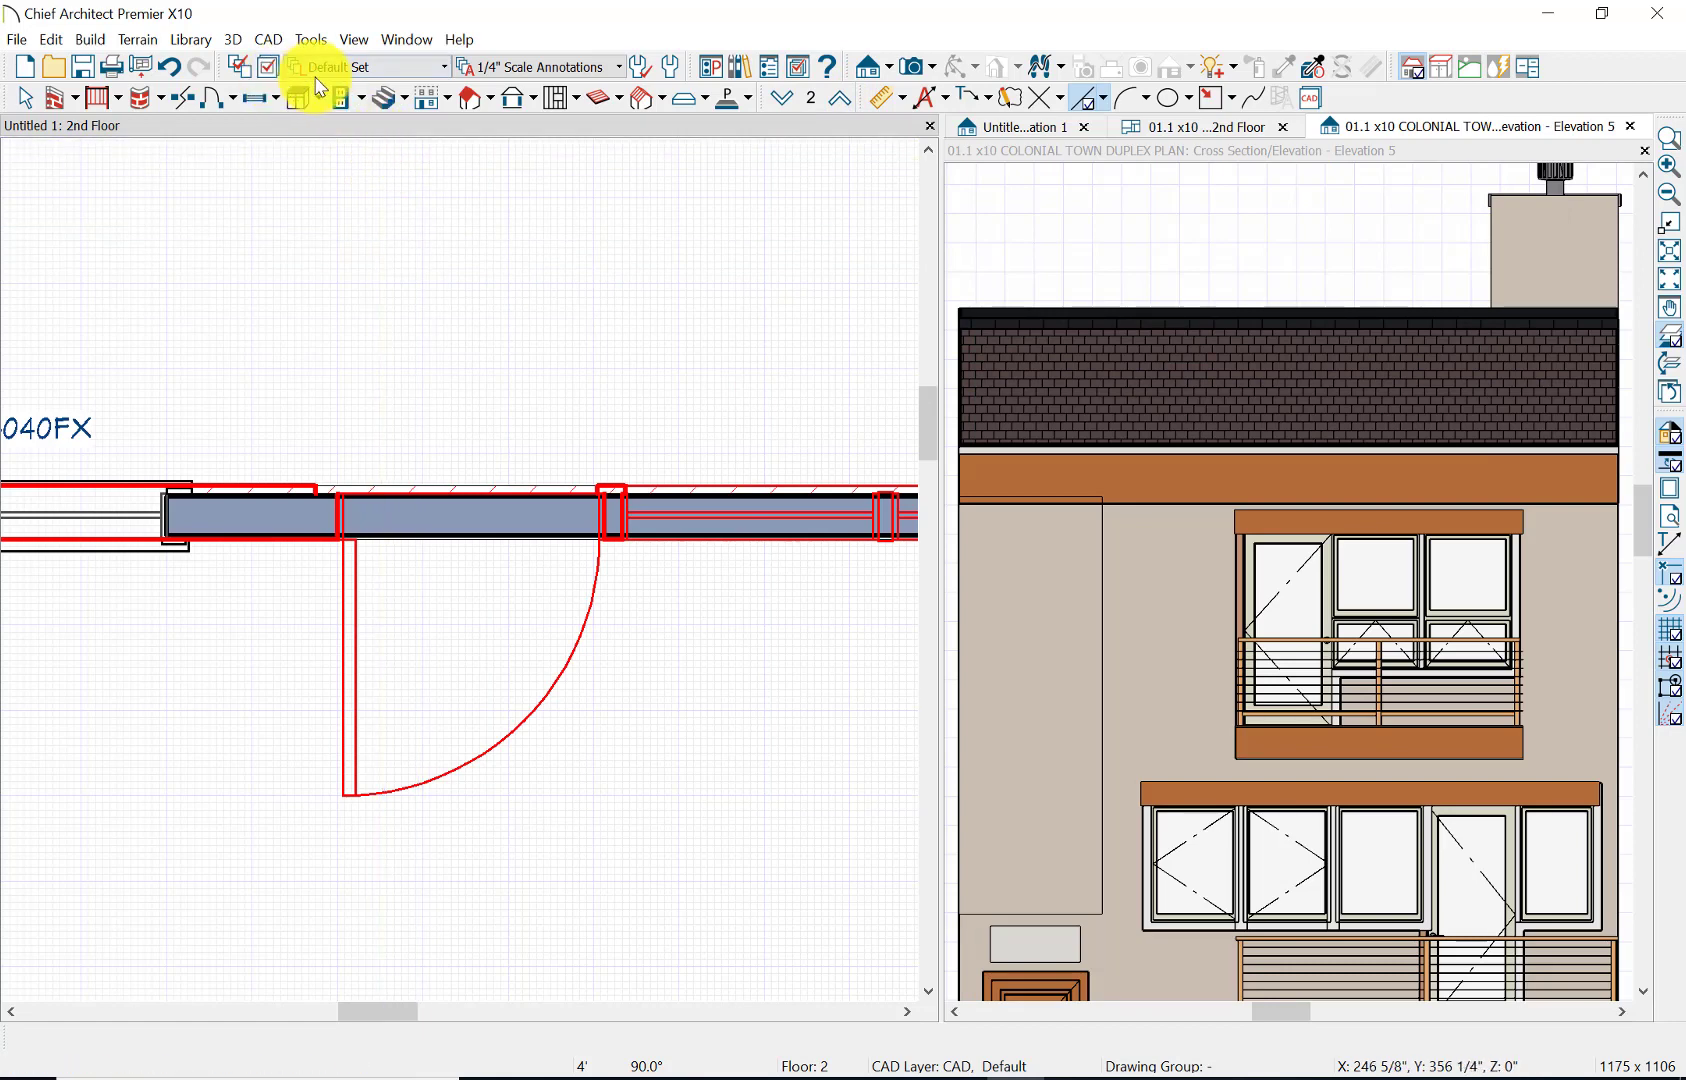
- In Layer Set Management, make the Reference Display Set display the CAD, Default layer
click(464, 78)
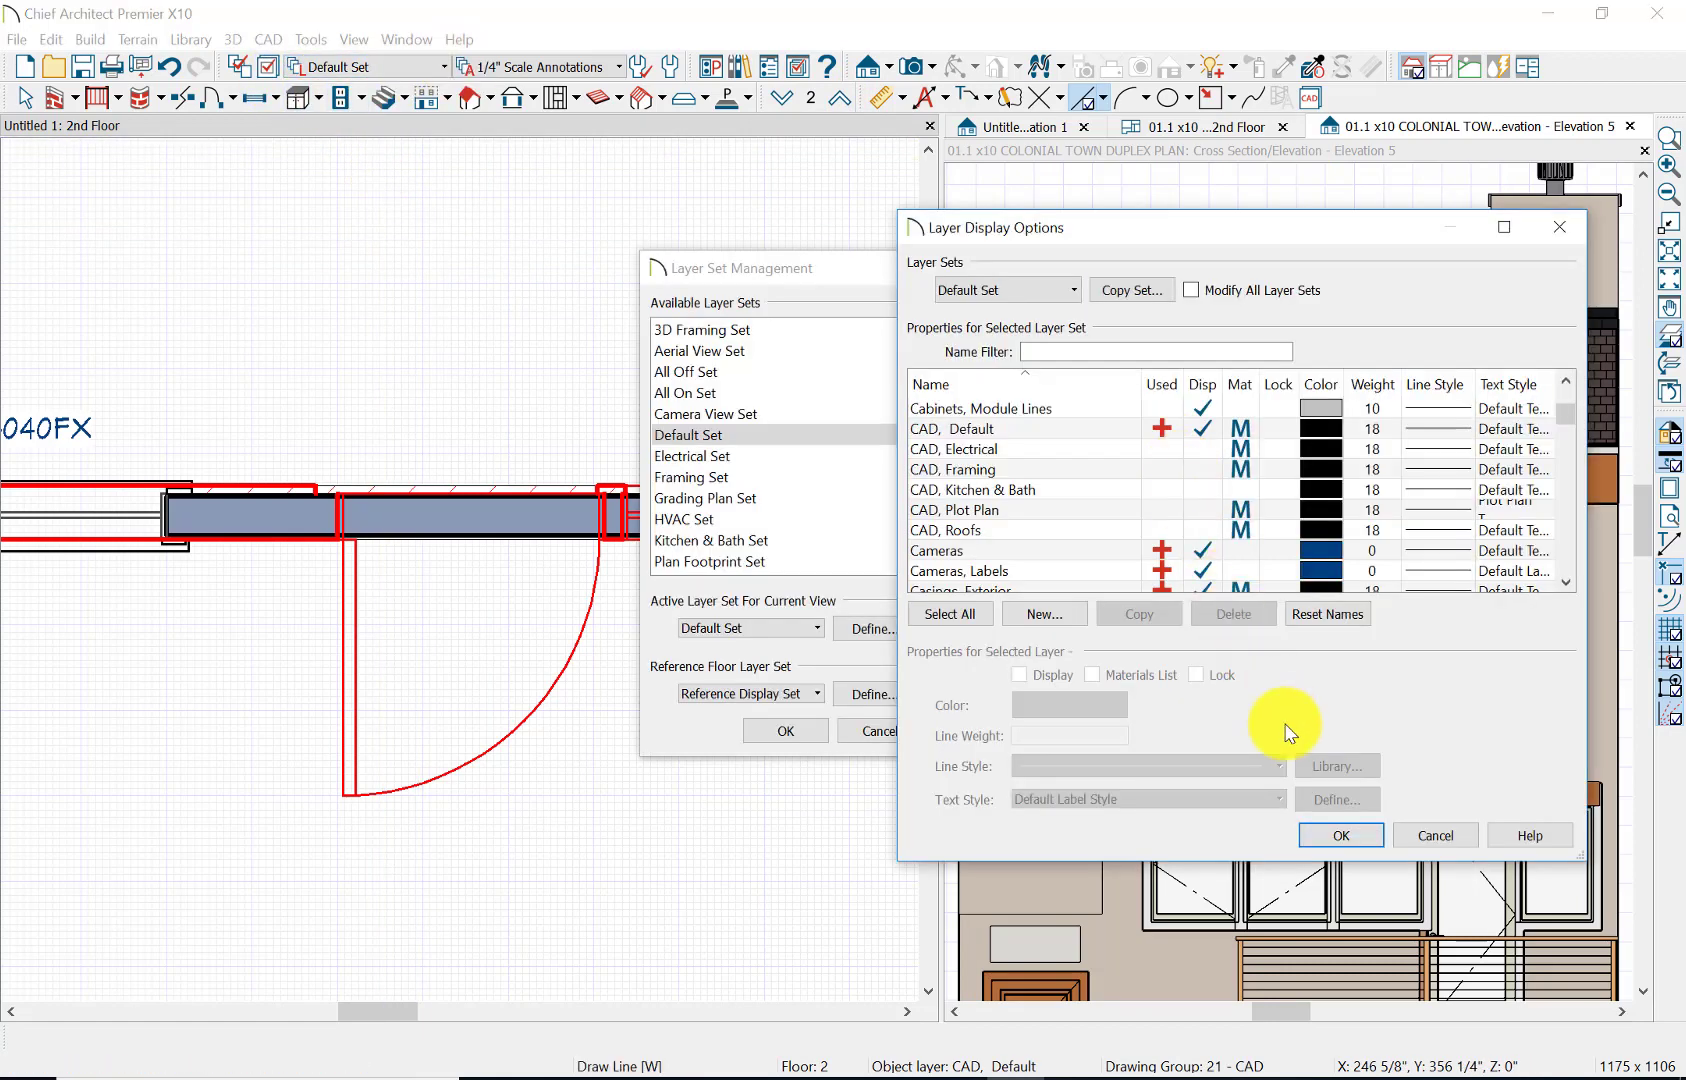
click(1344, 835)
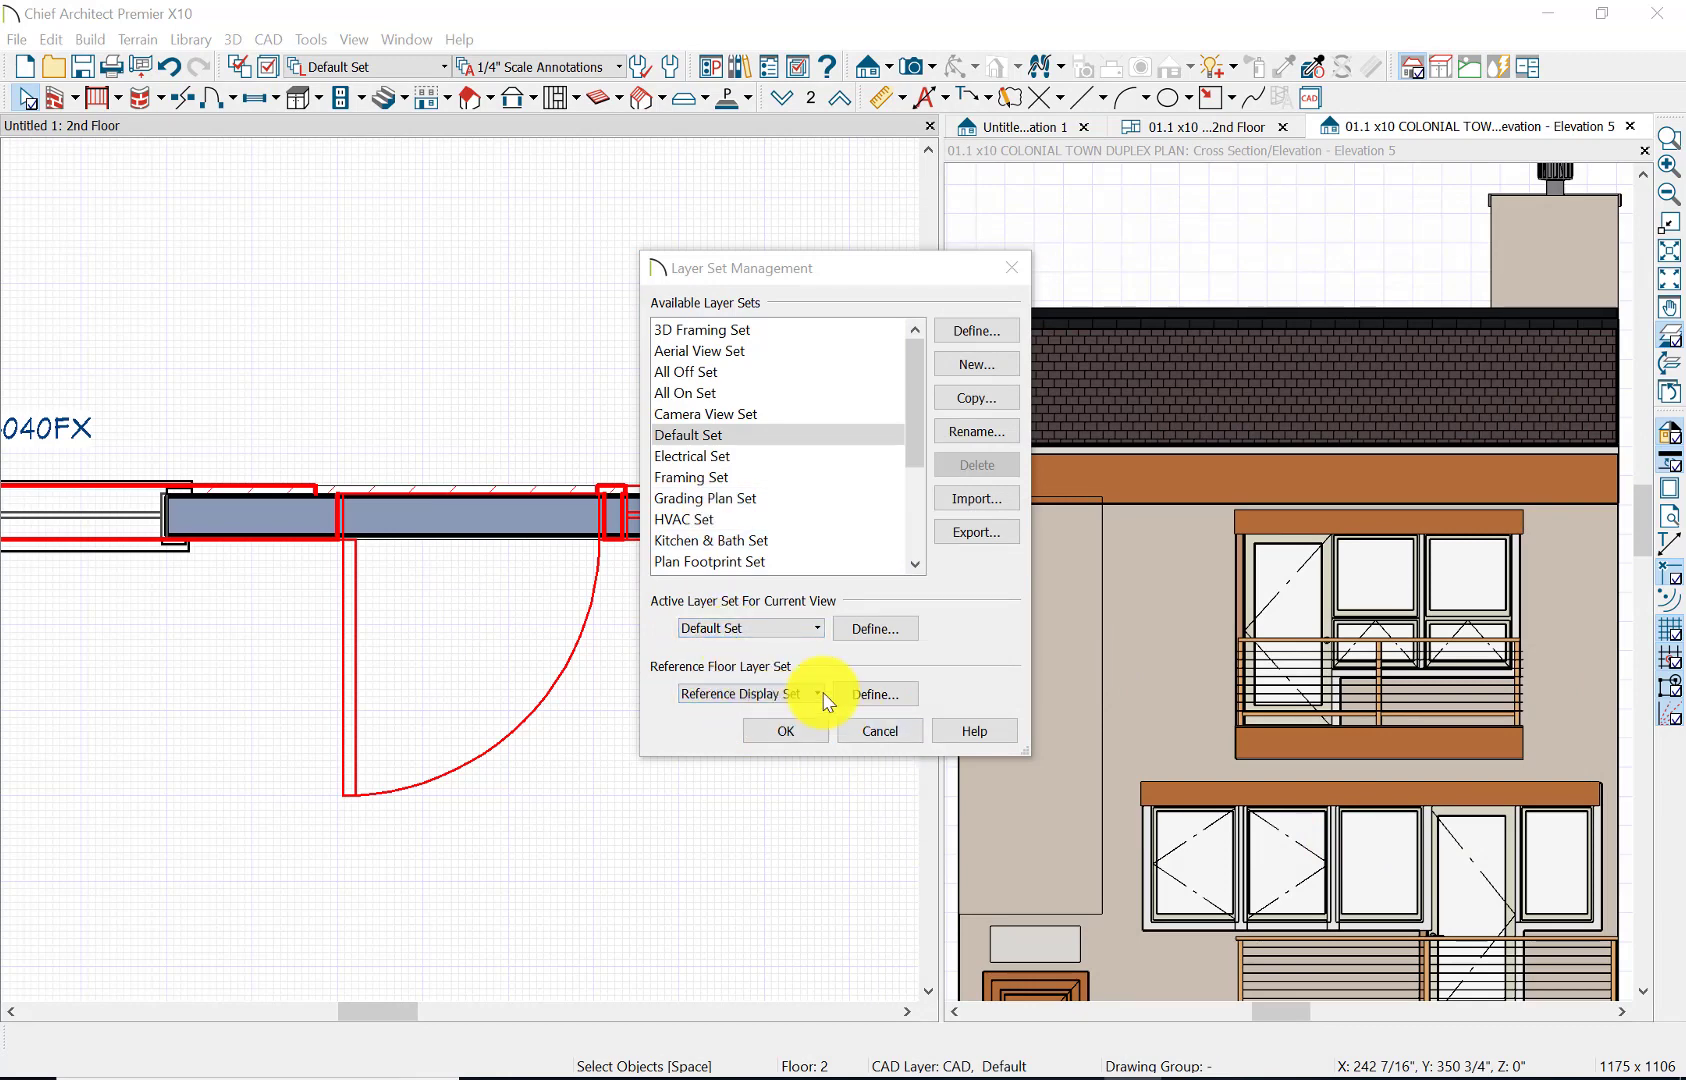
click(870, 697)
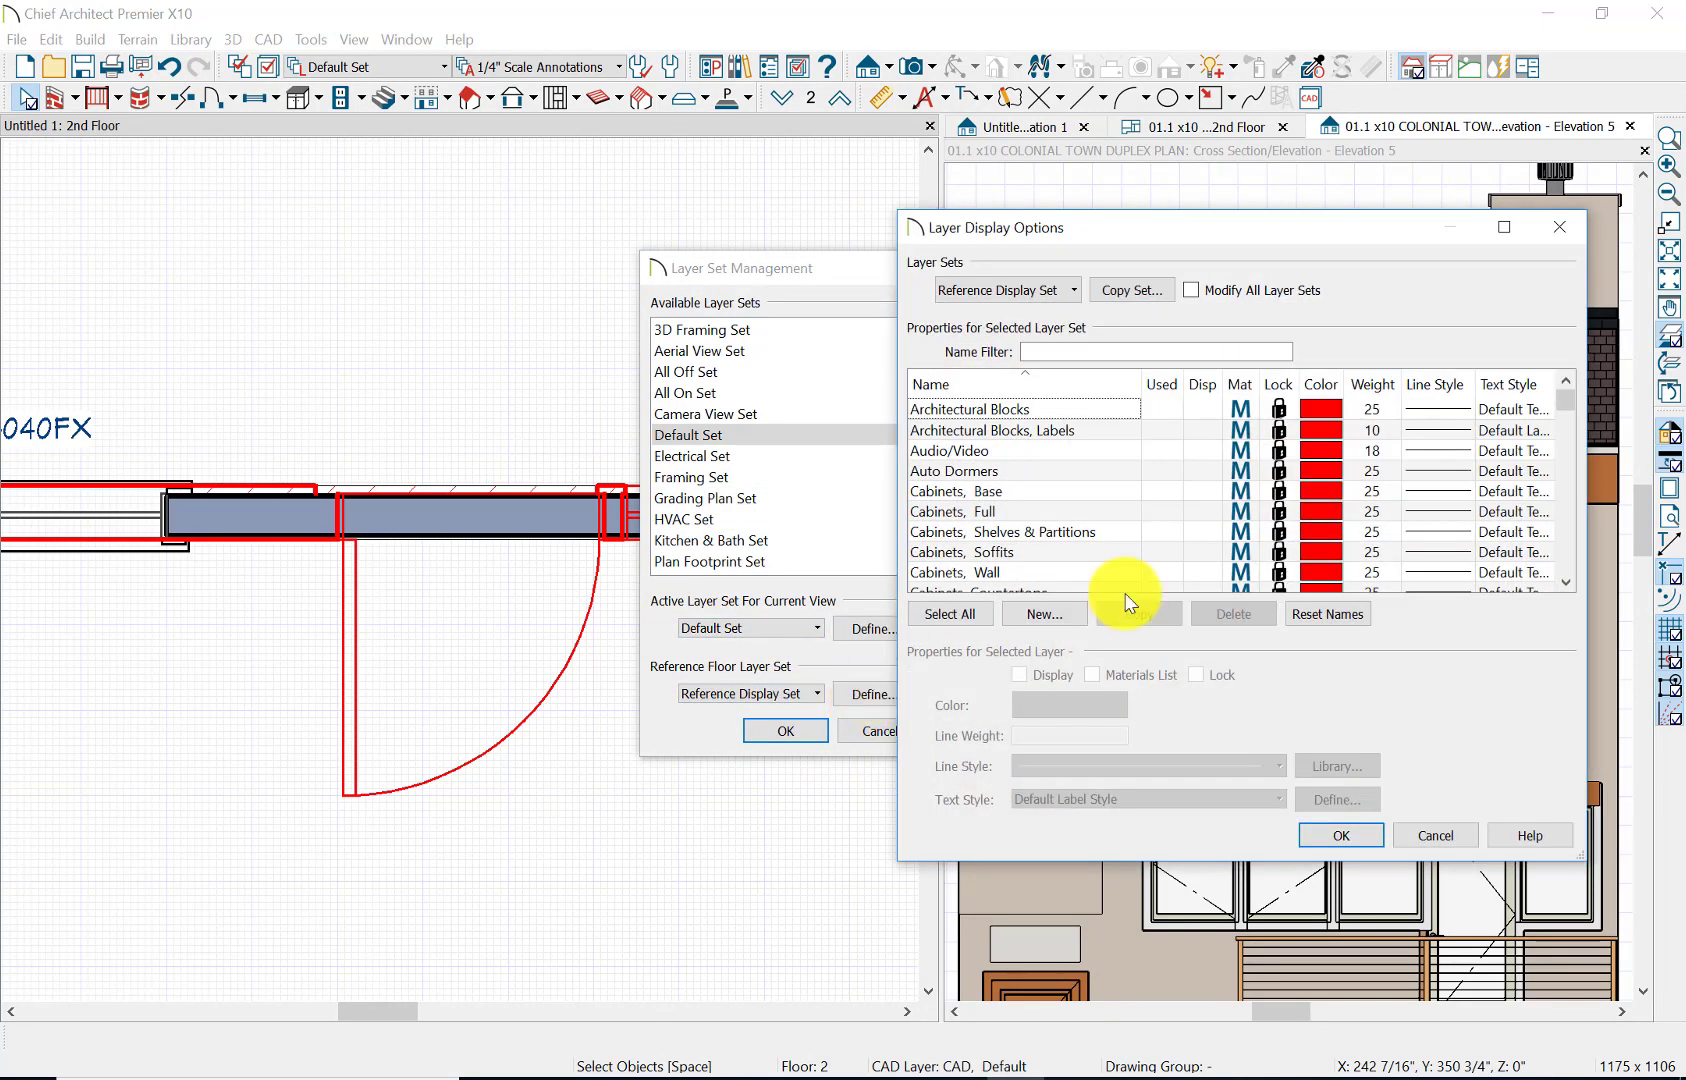
click(1566, 586)
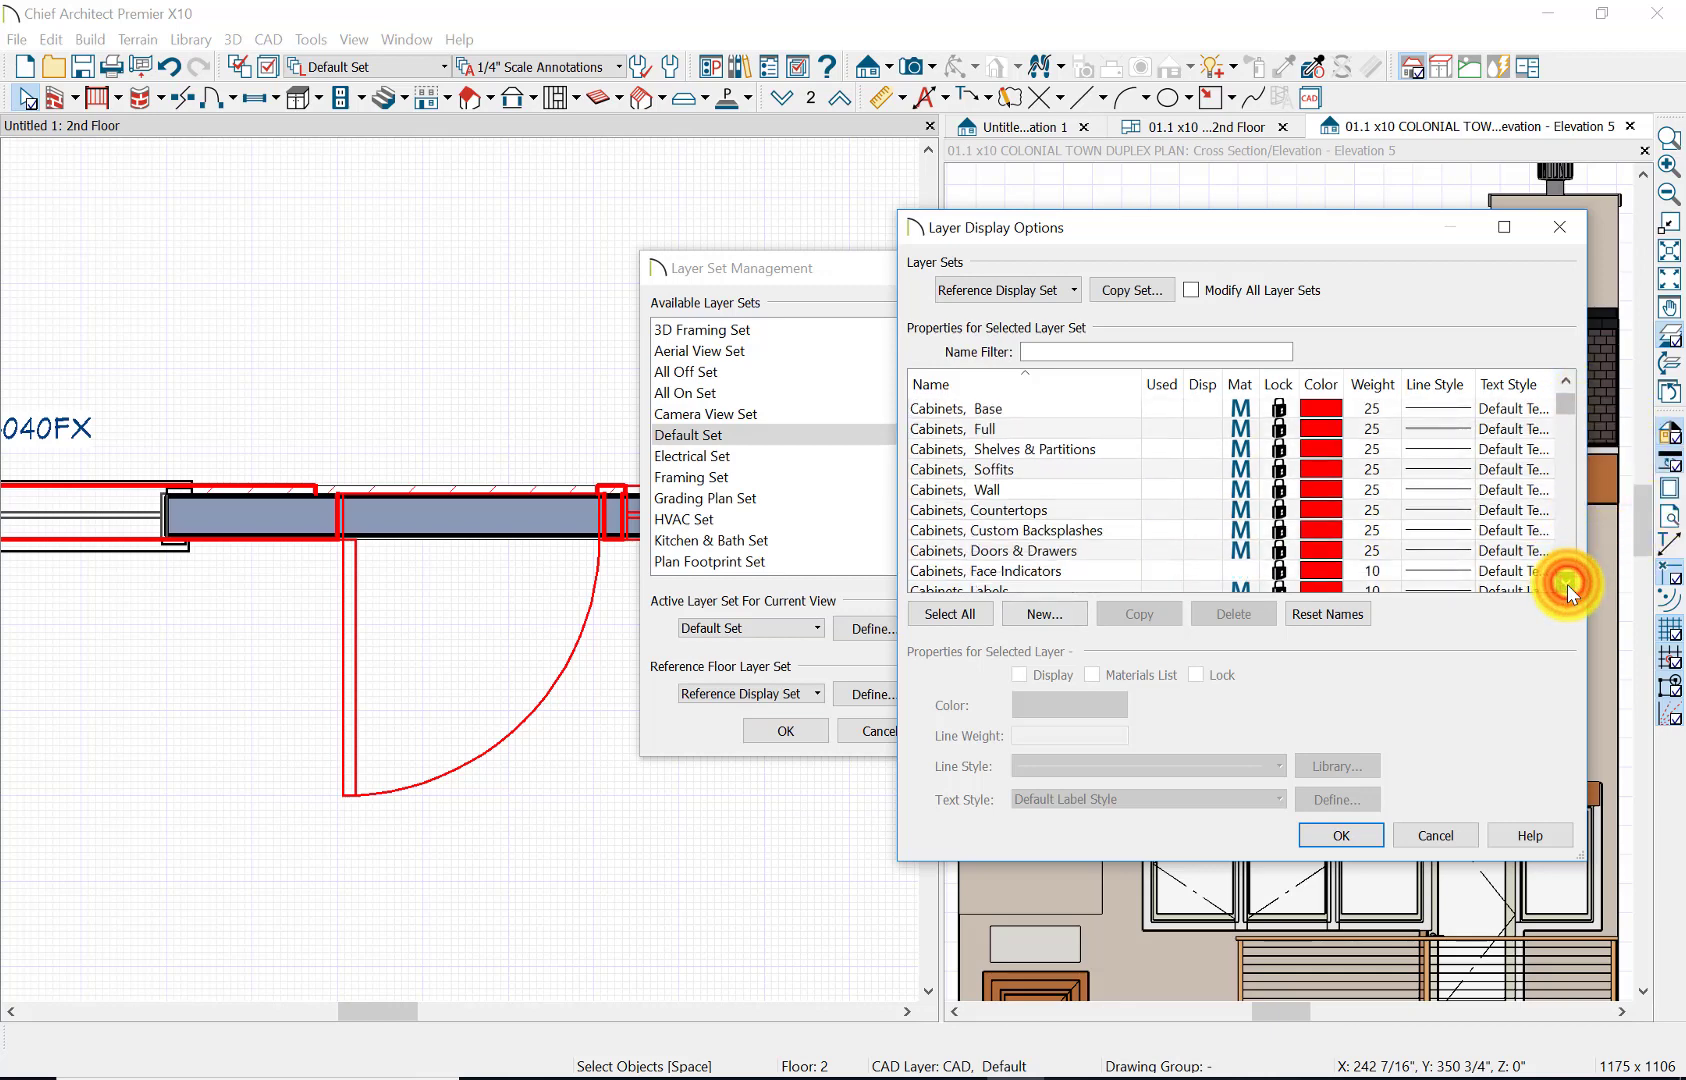
click(1566, 586)
click(1567, 585)
click(1567, 585)
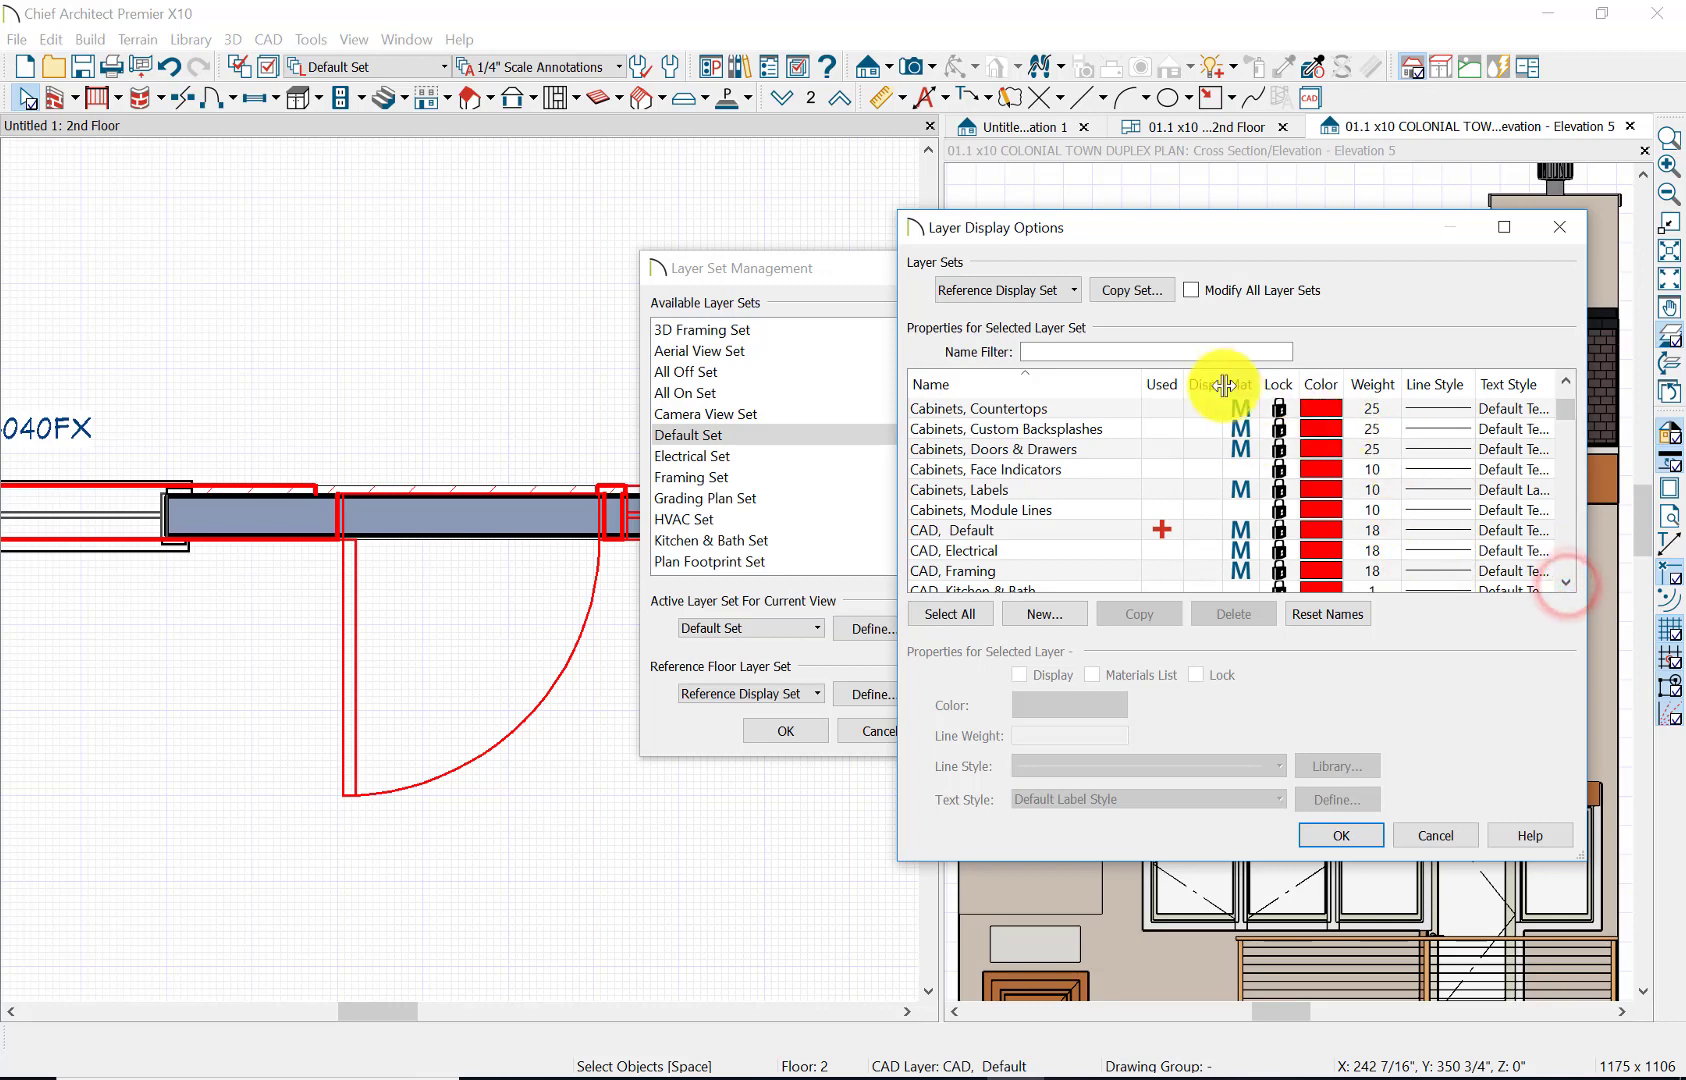
click(1205, 530)
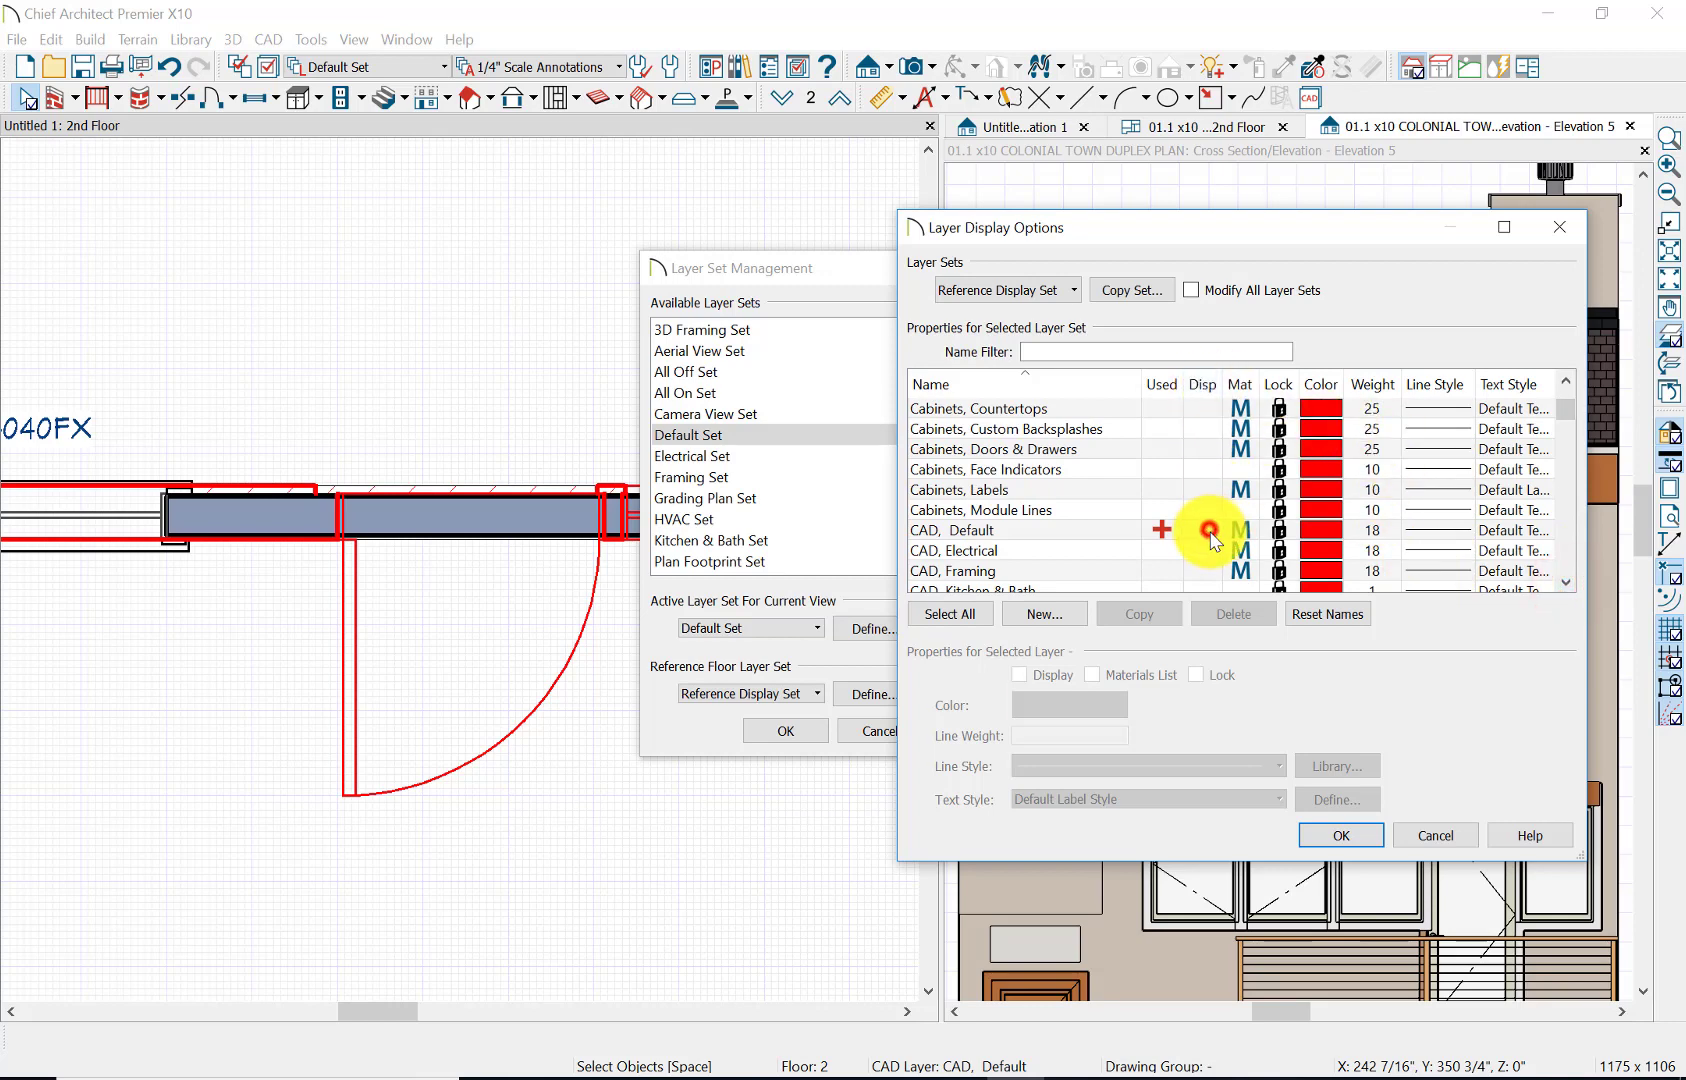
click(1333, 832)
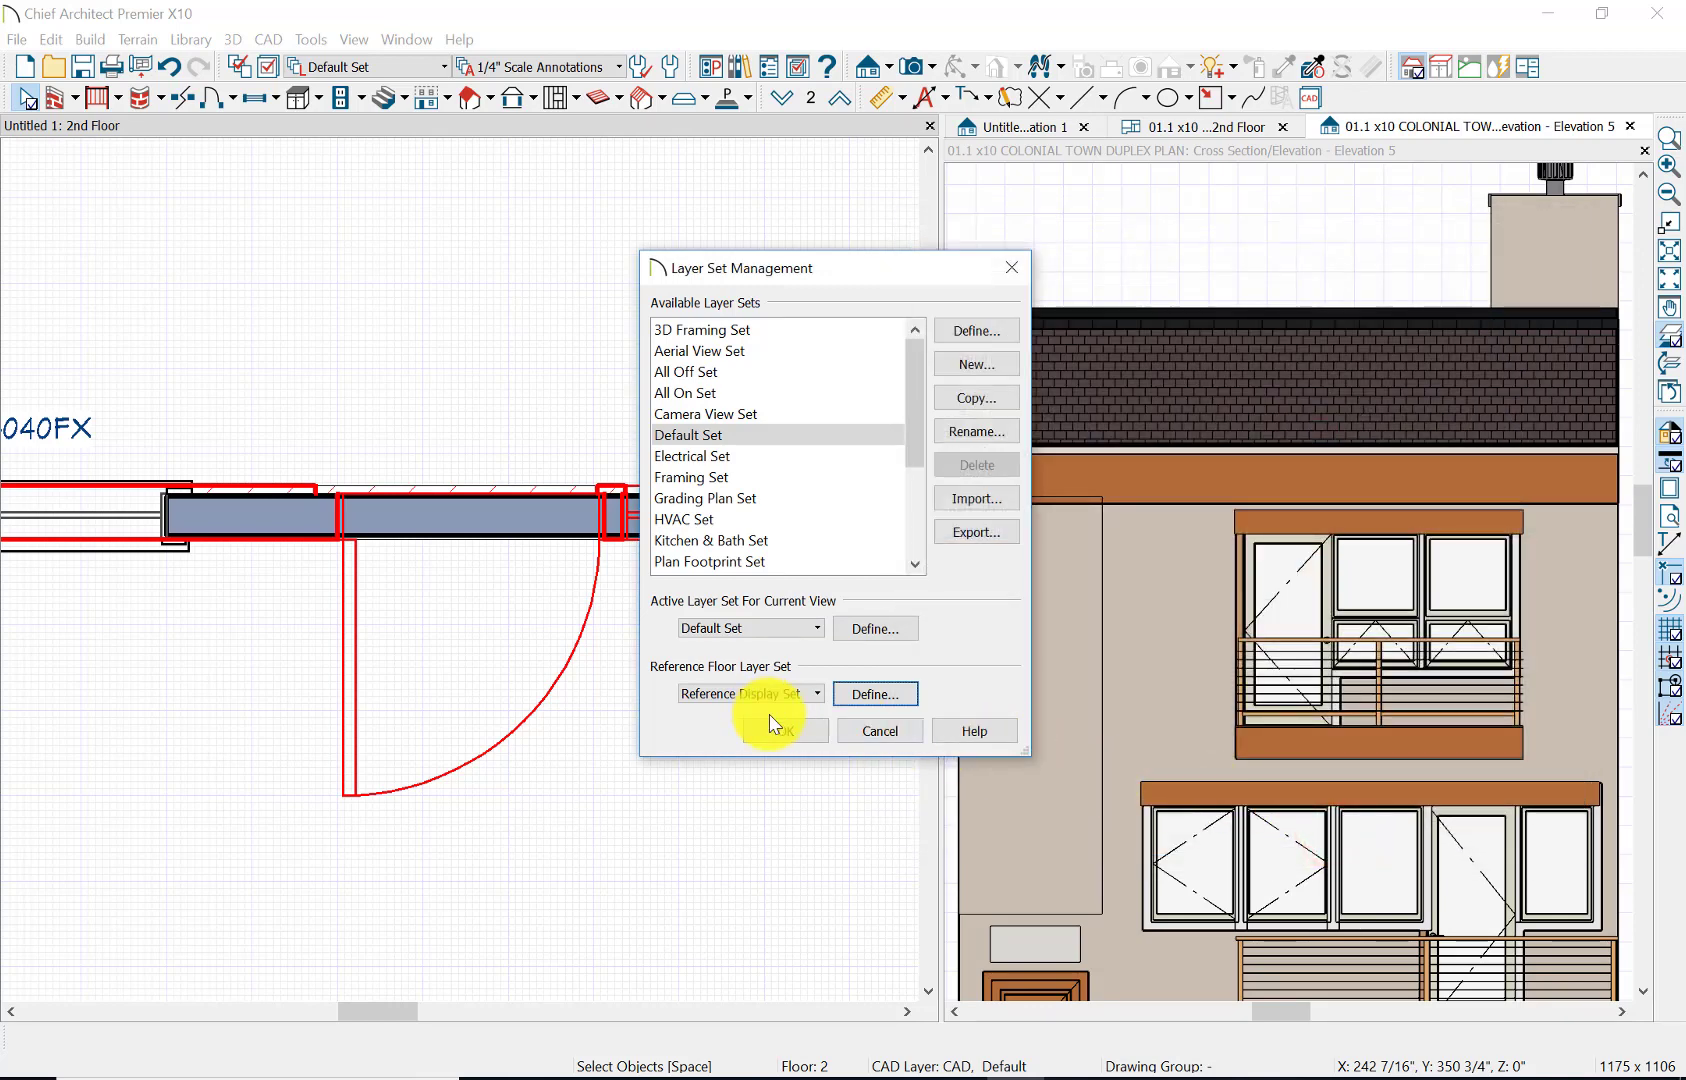
- Close Layer Set Management and slide the 3040FX window onto the door's reference line
click(784, 729)
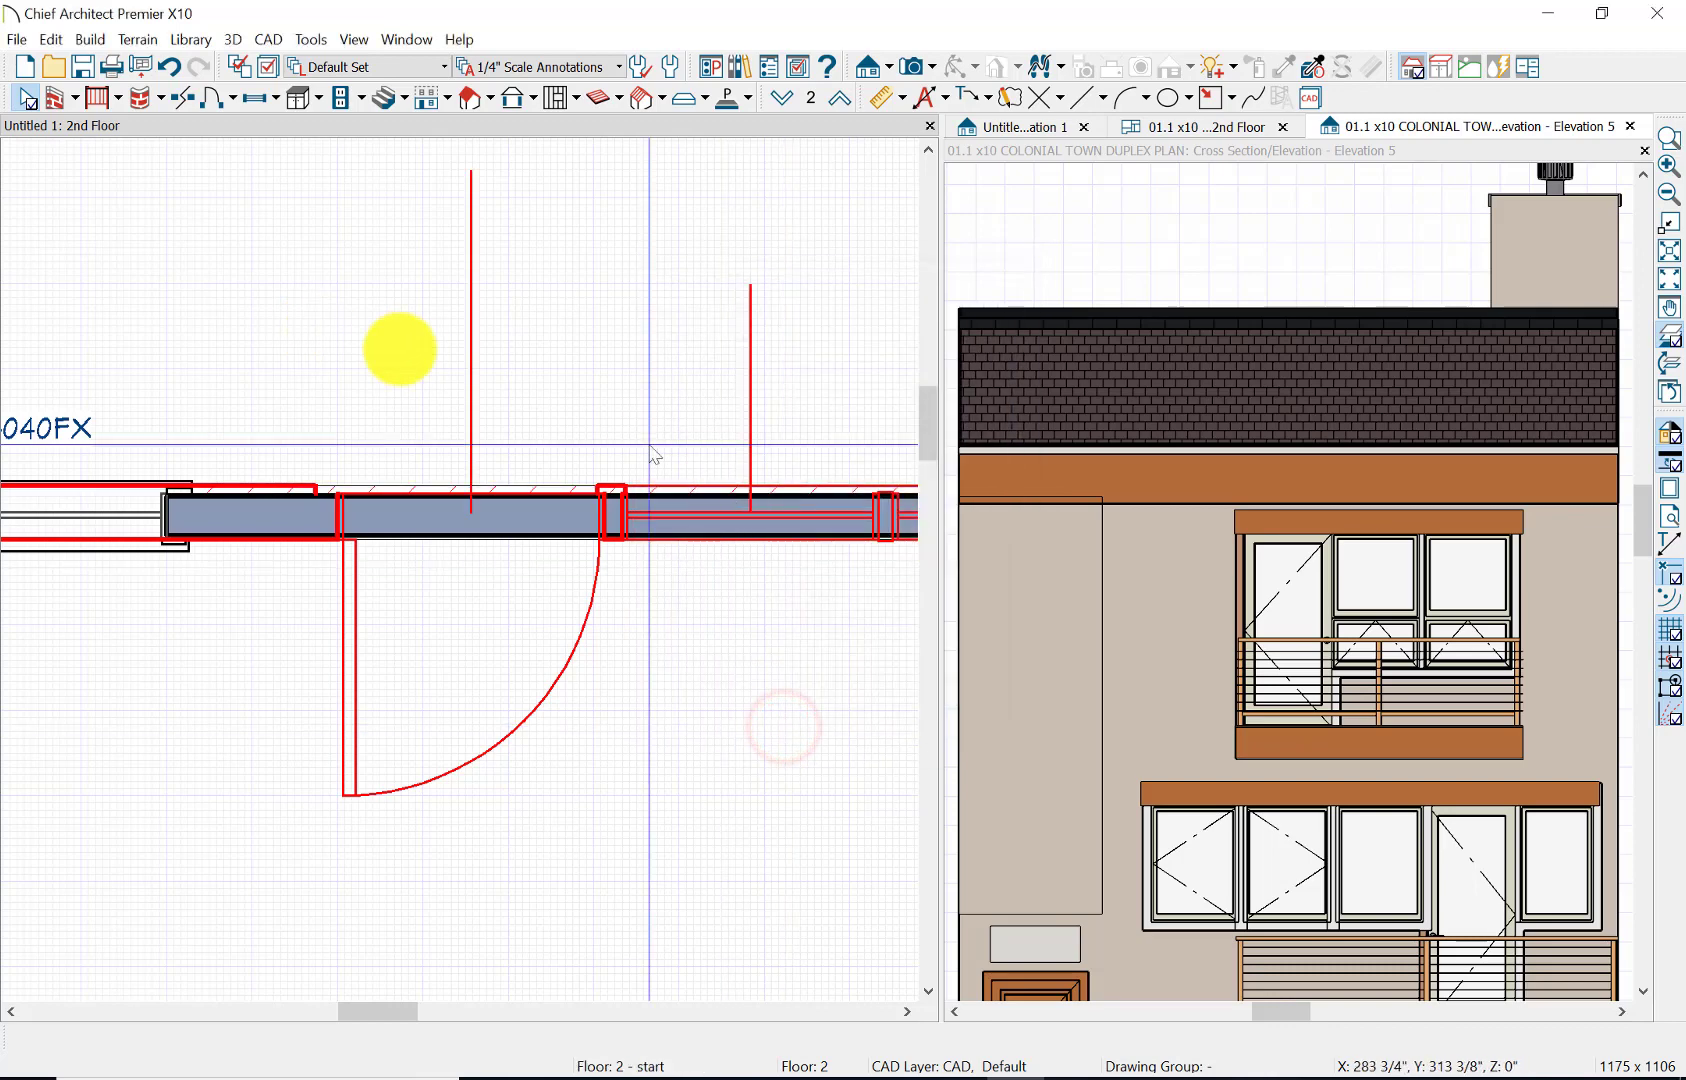
scroll(815, 545, down, 1)
scroll(815, 545, down, 1)
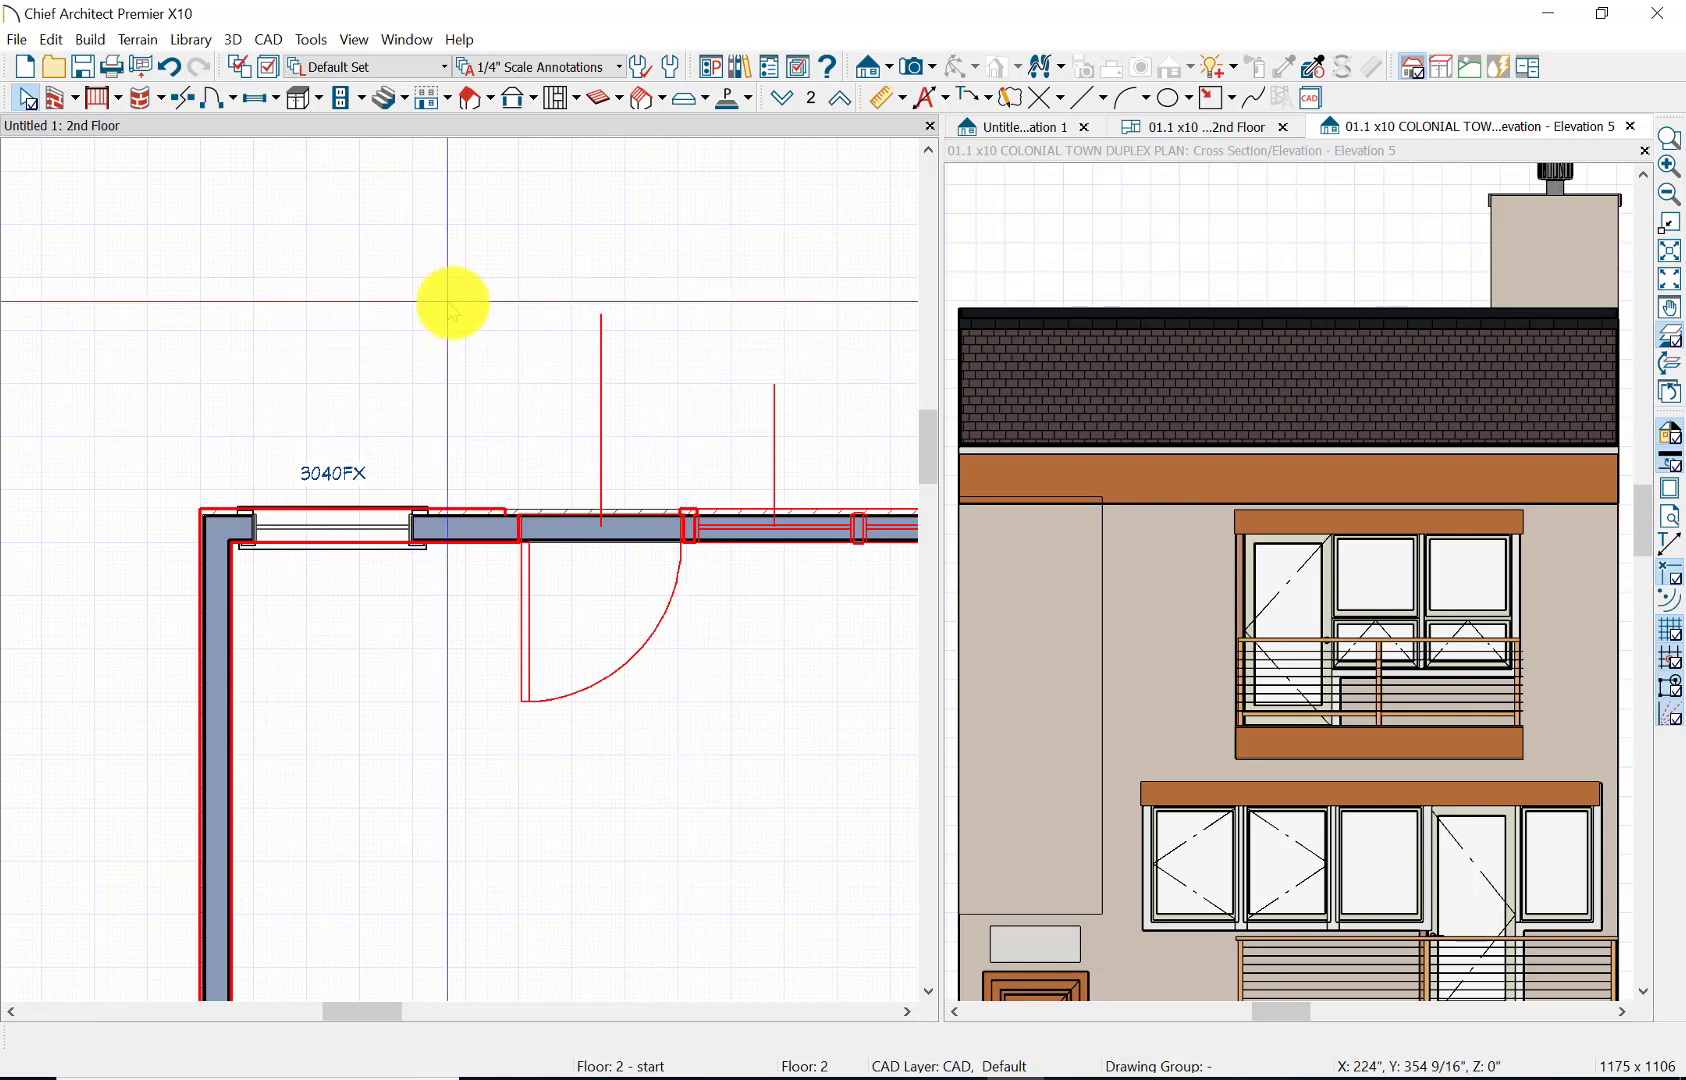
click(28, 97)
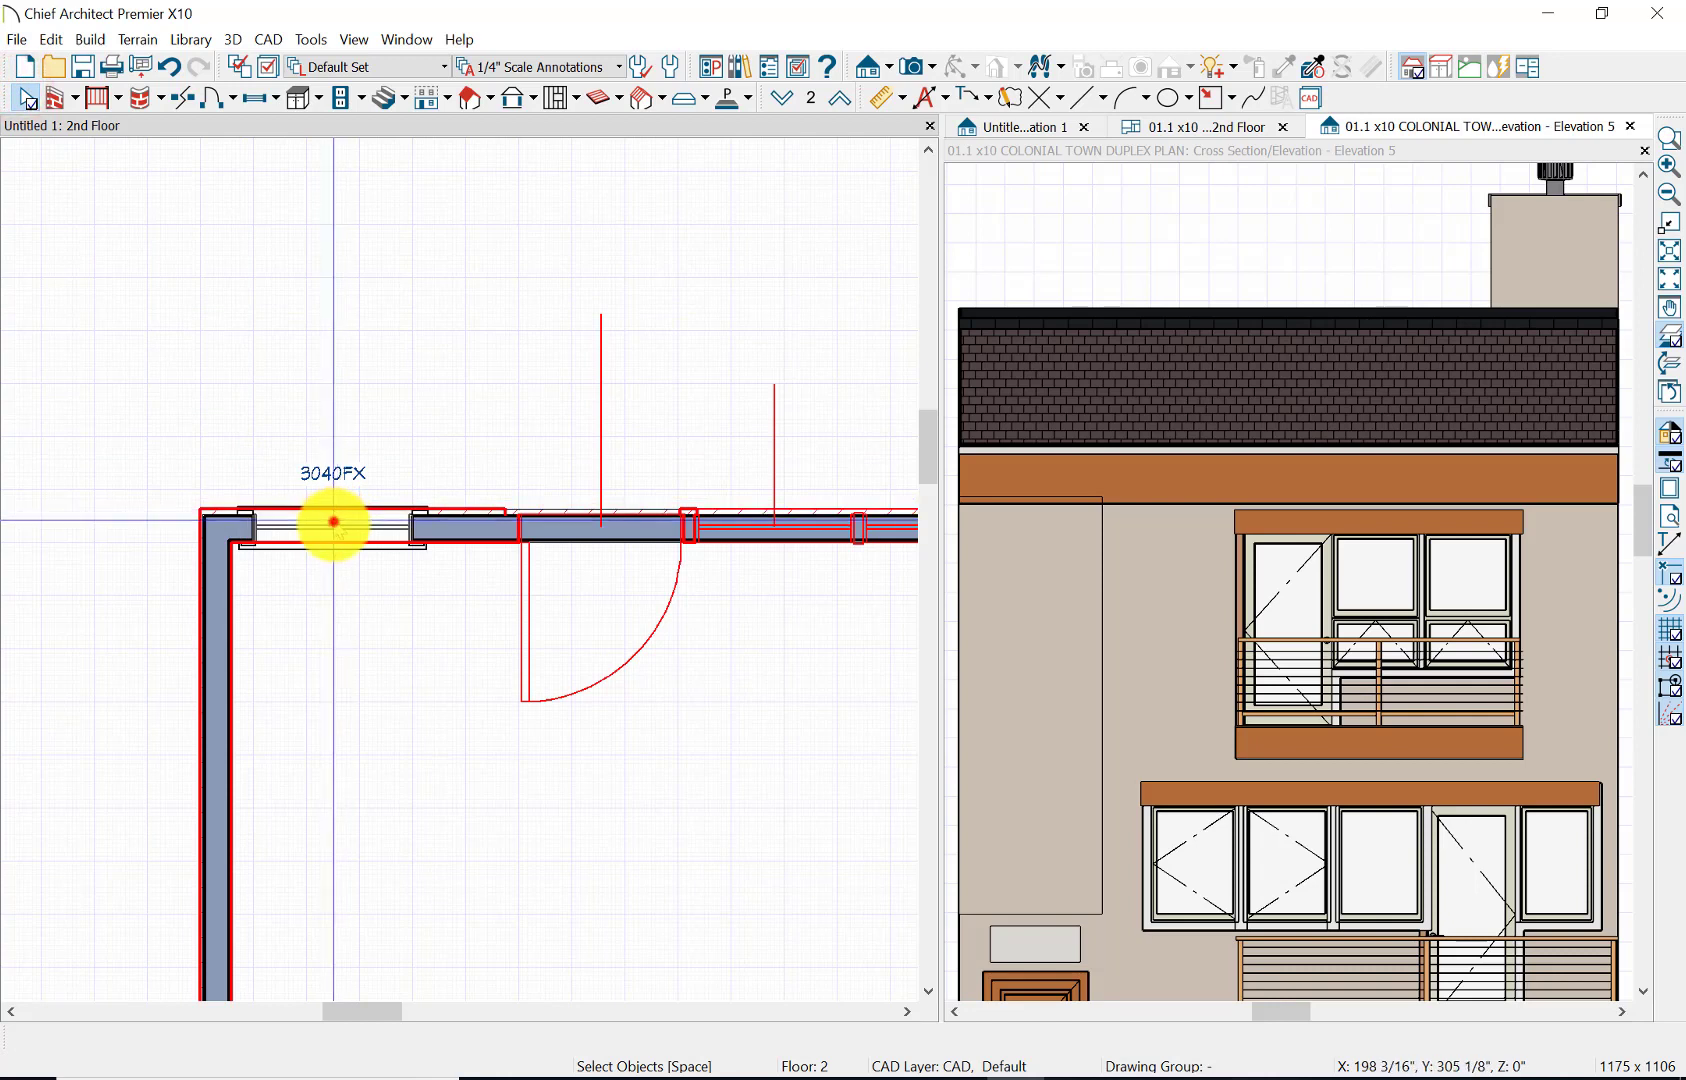
click(334, 521)
drag(331, 524, 601, 531)
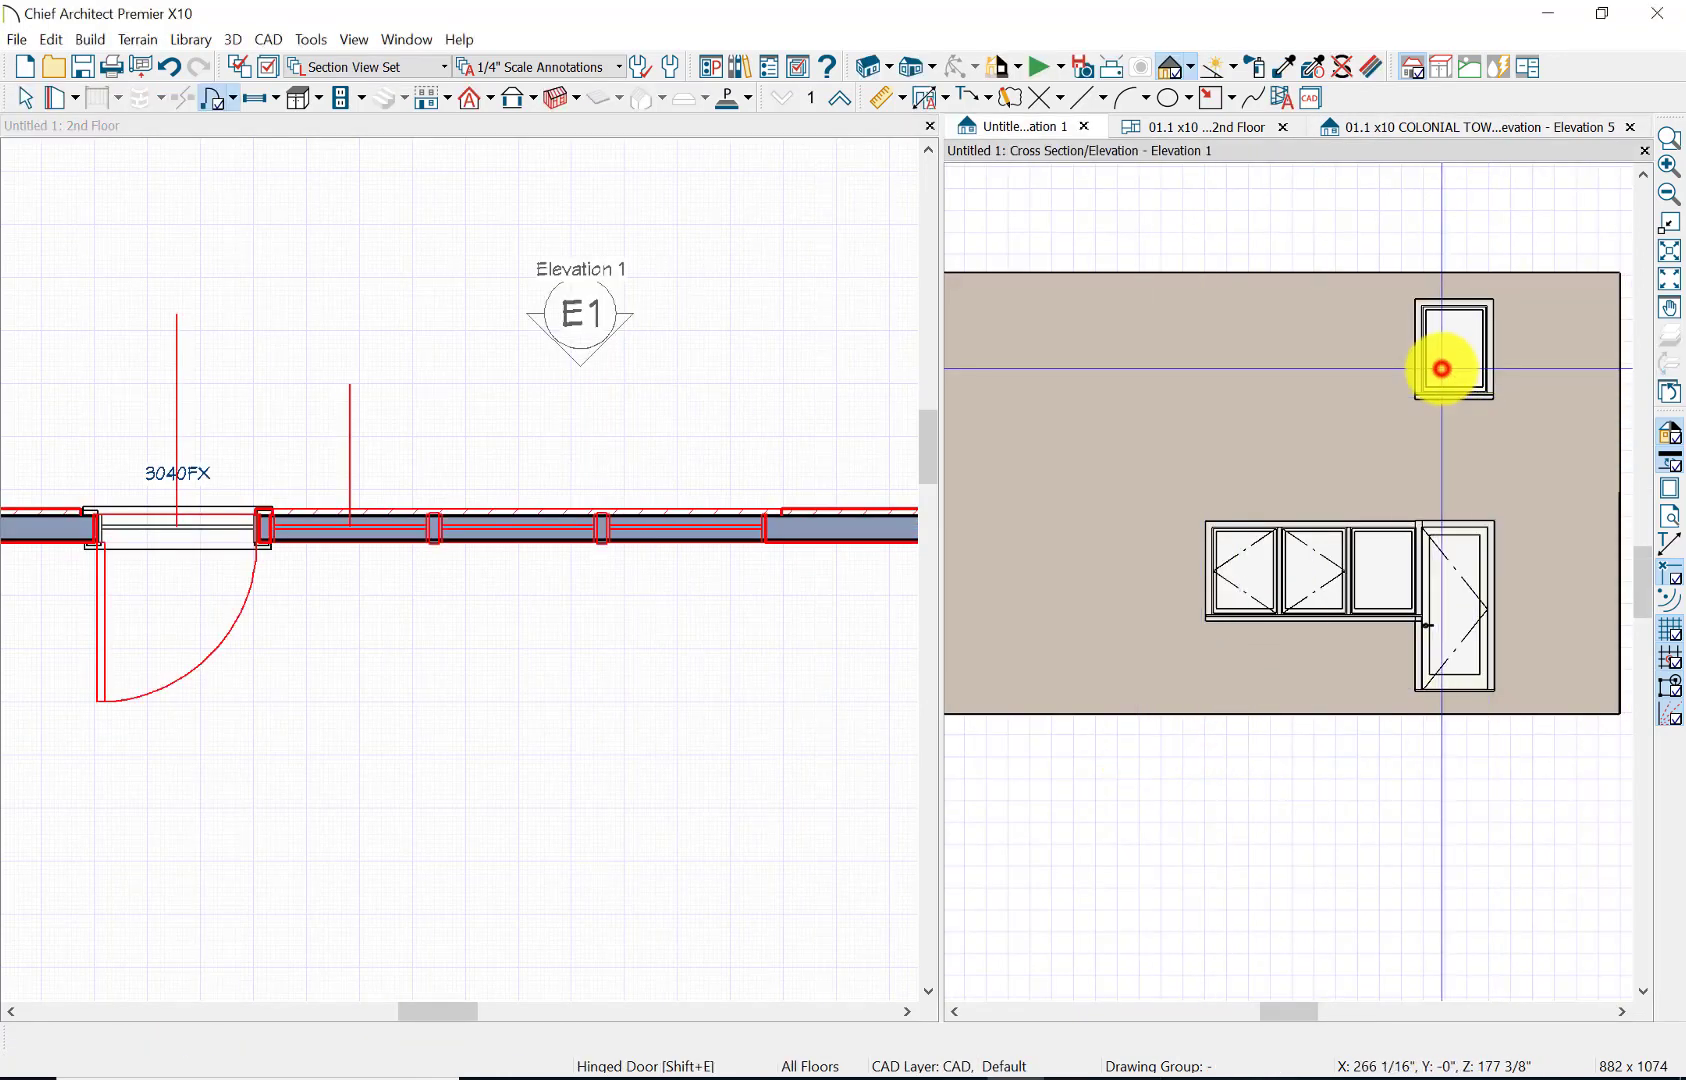
- Open the upper window's specification and set Floor to Top 80" with a 24" bottom
click(25, 98)
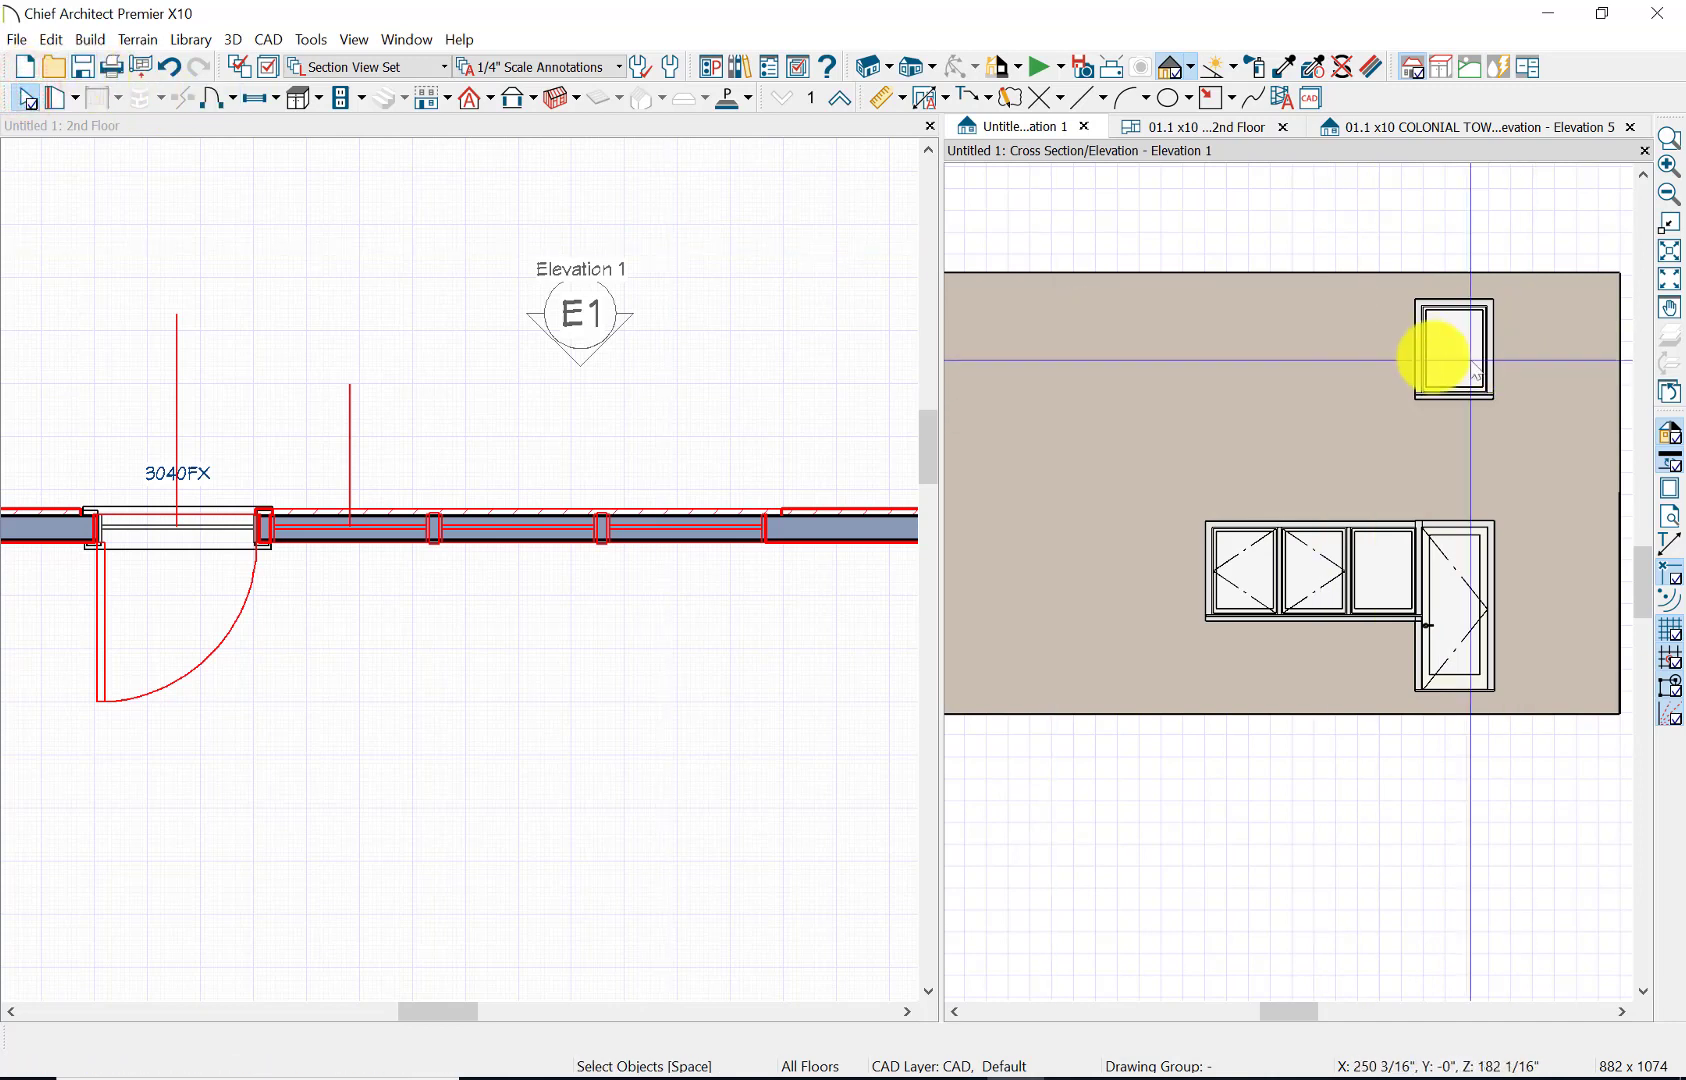
click(1432, 357)
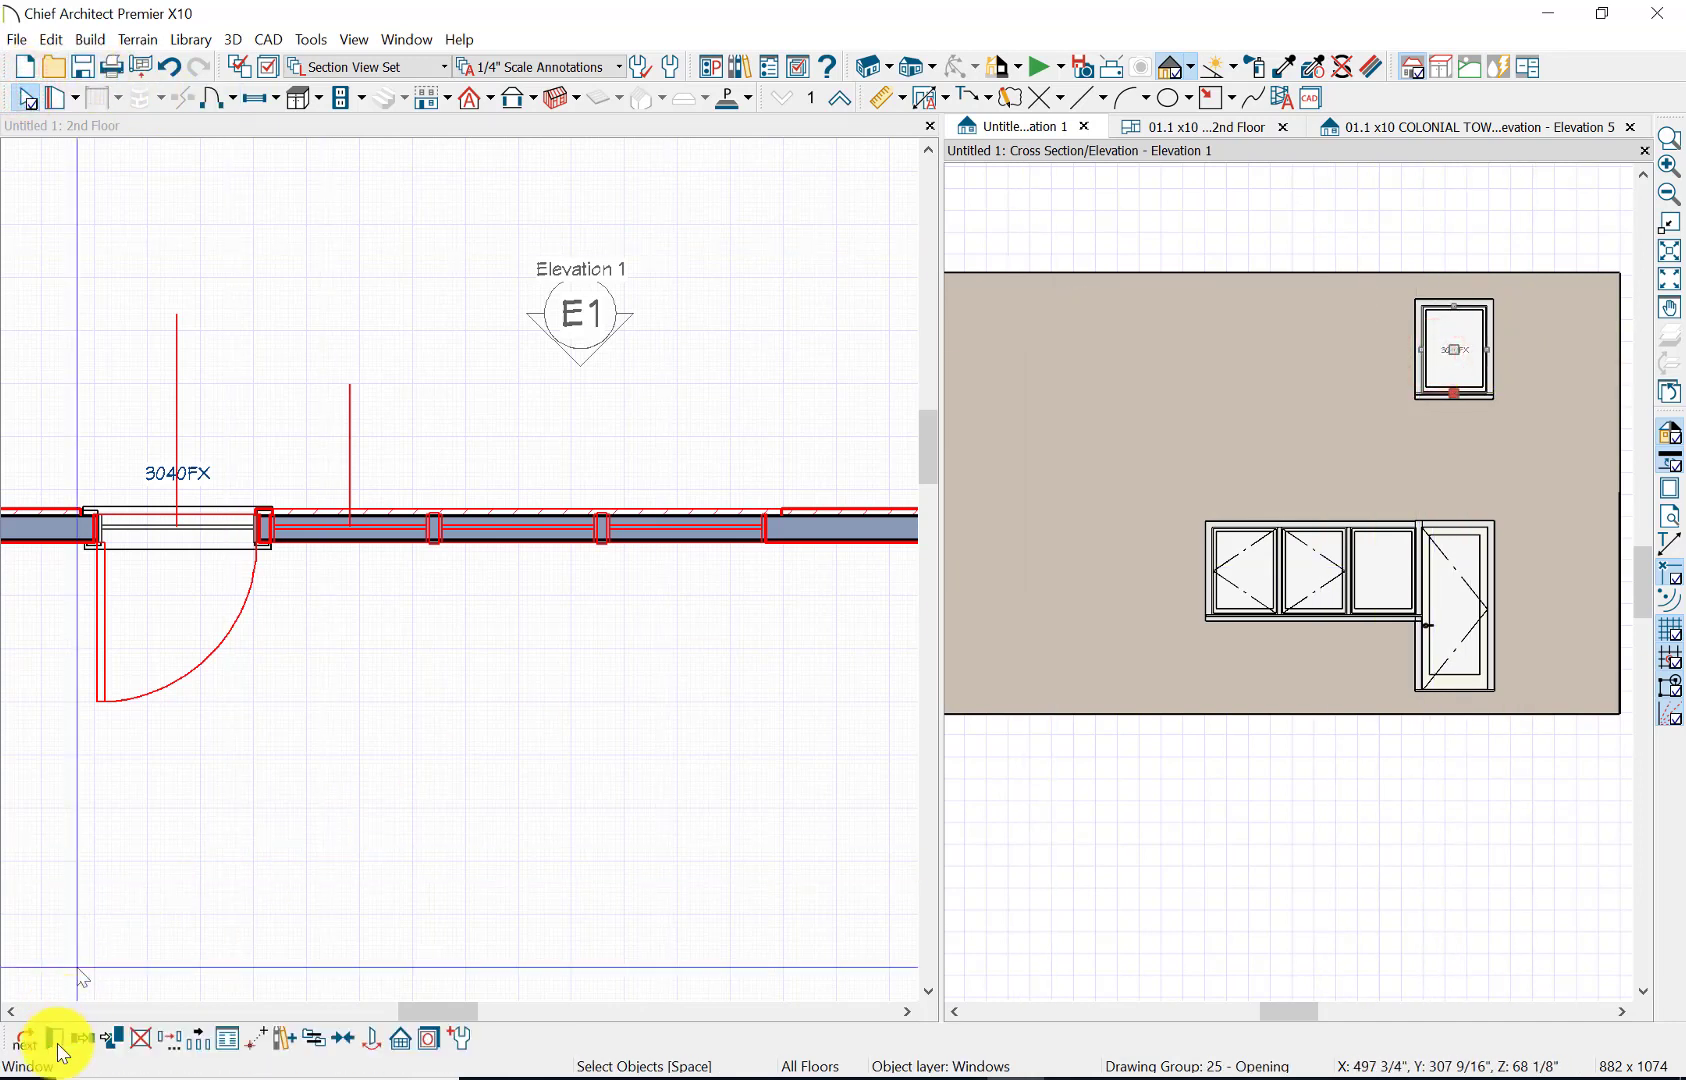
click(55, 1040)
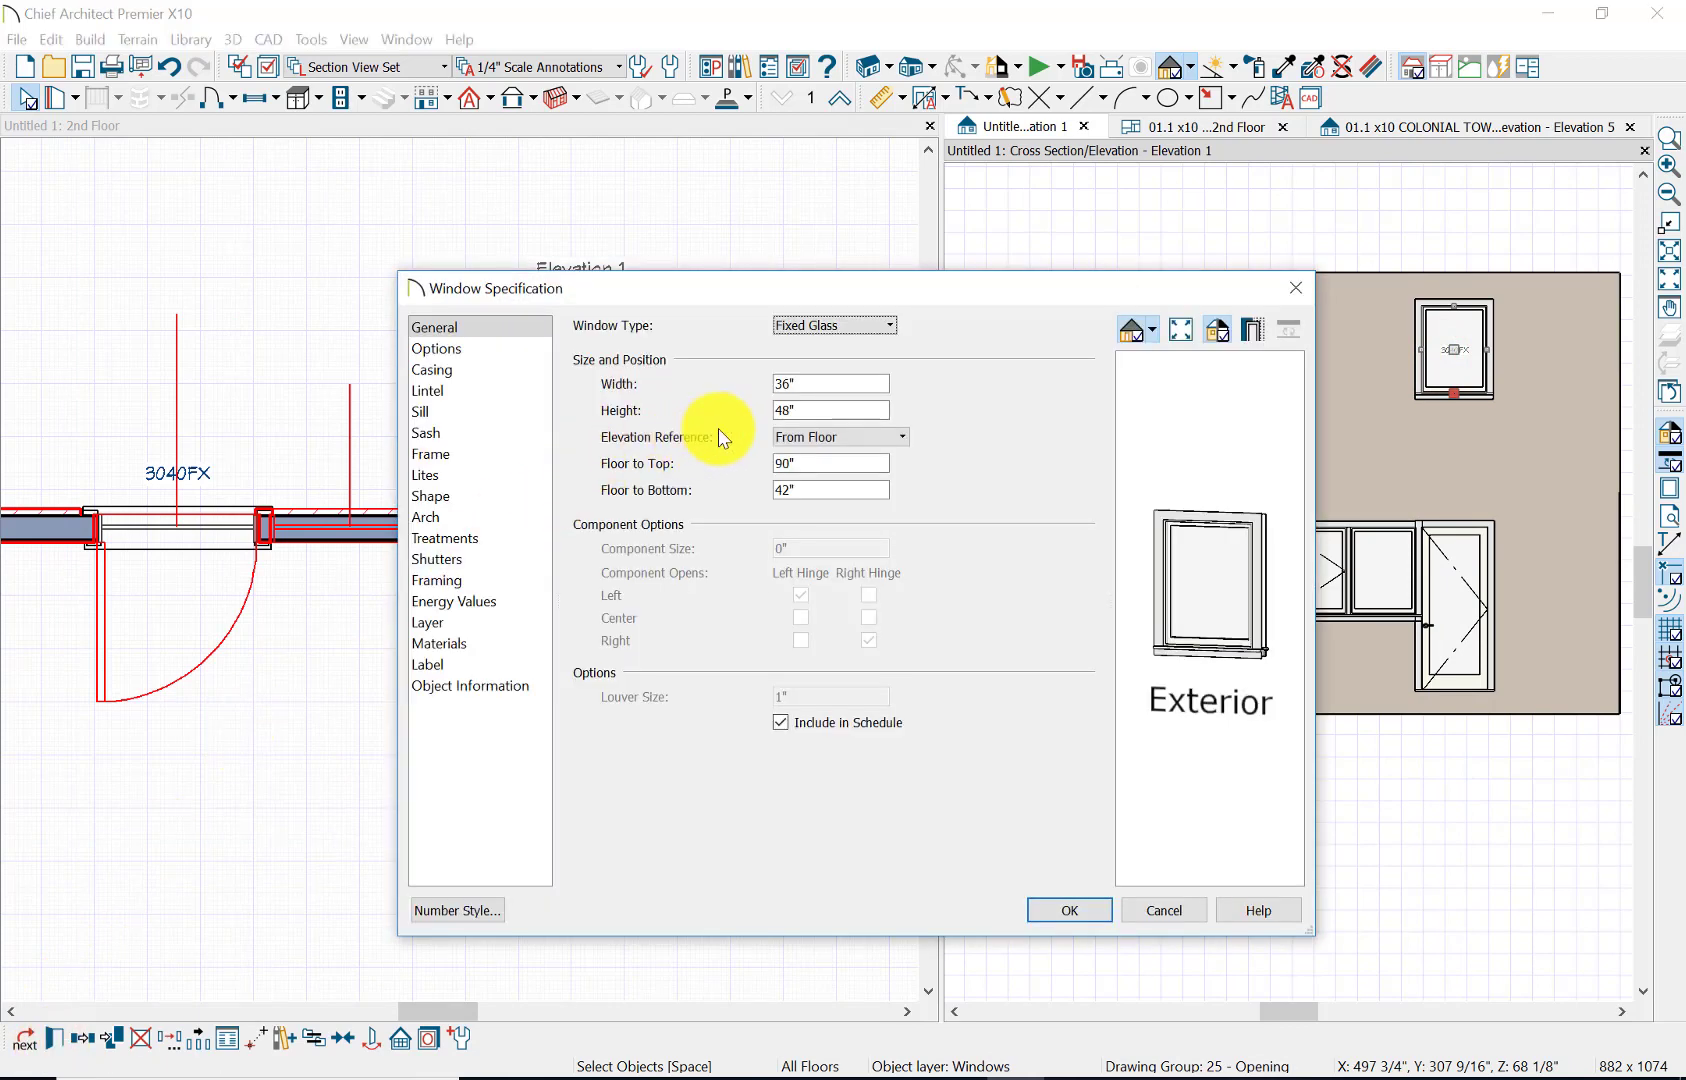
click(805, 460)
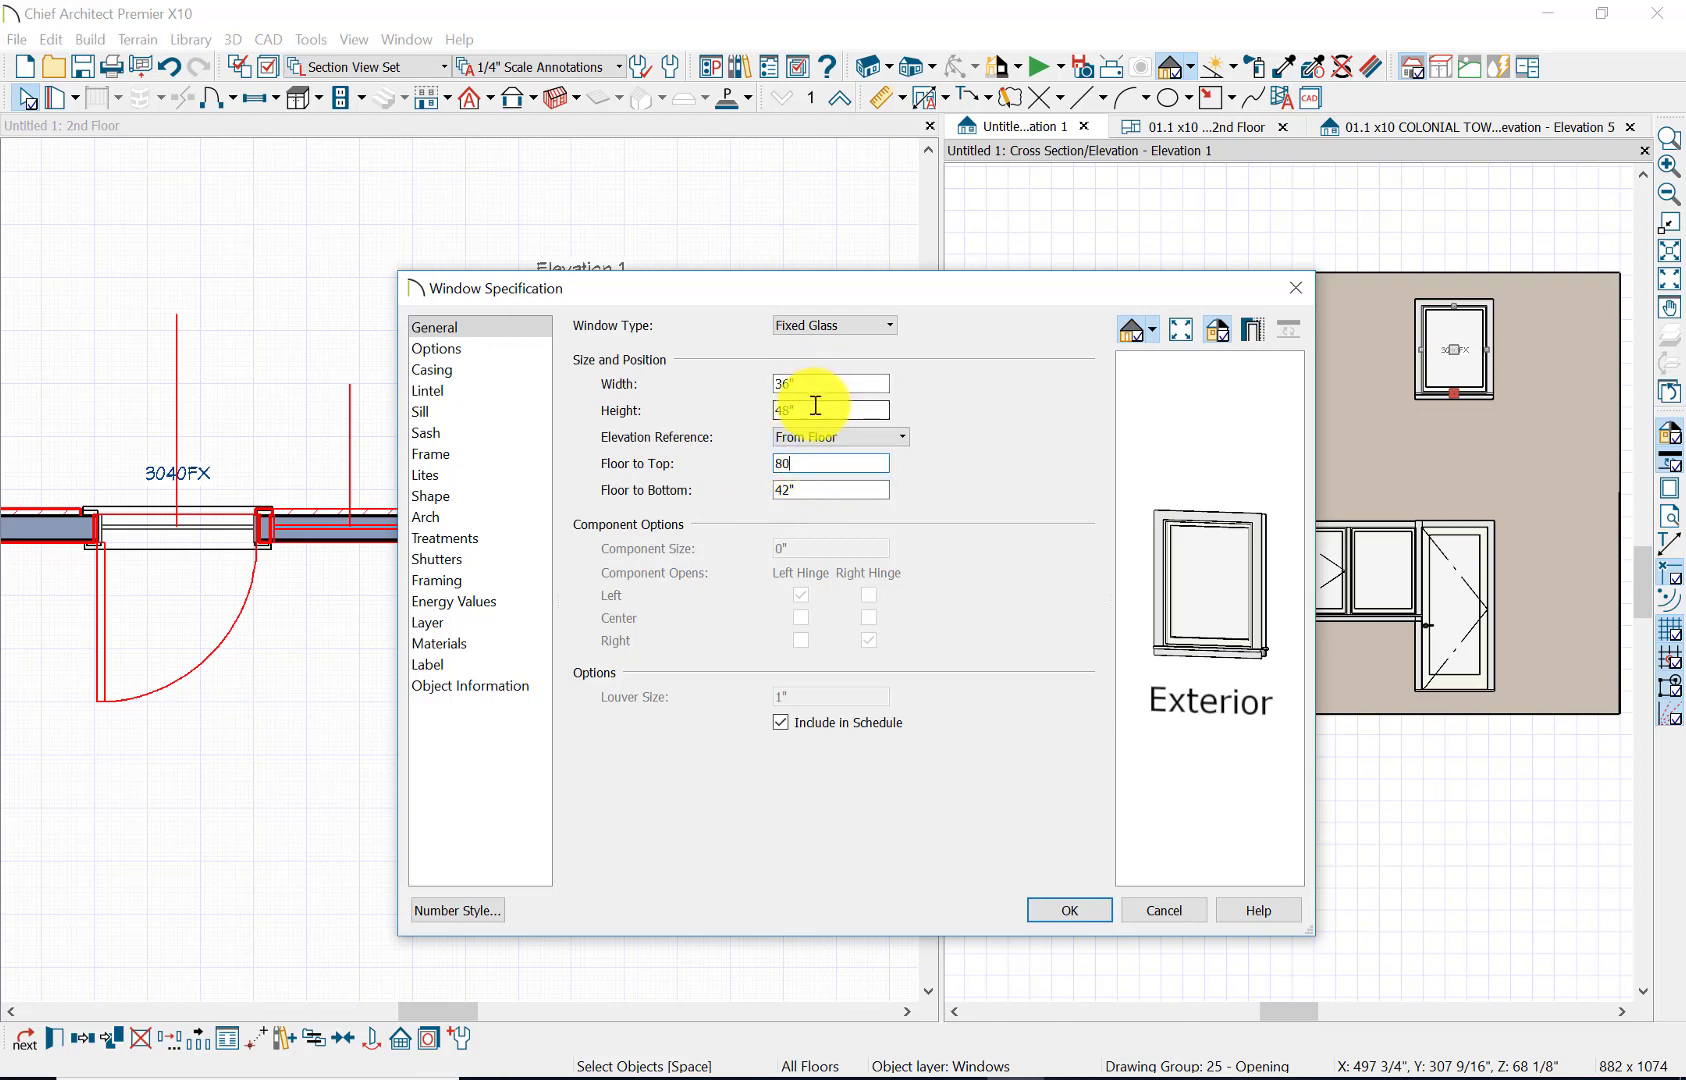
click(805, 489)
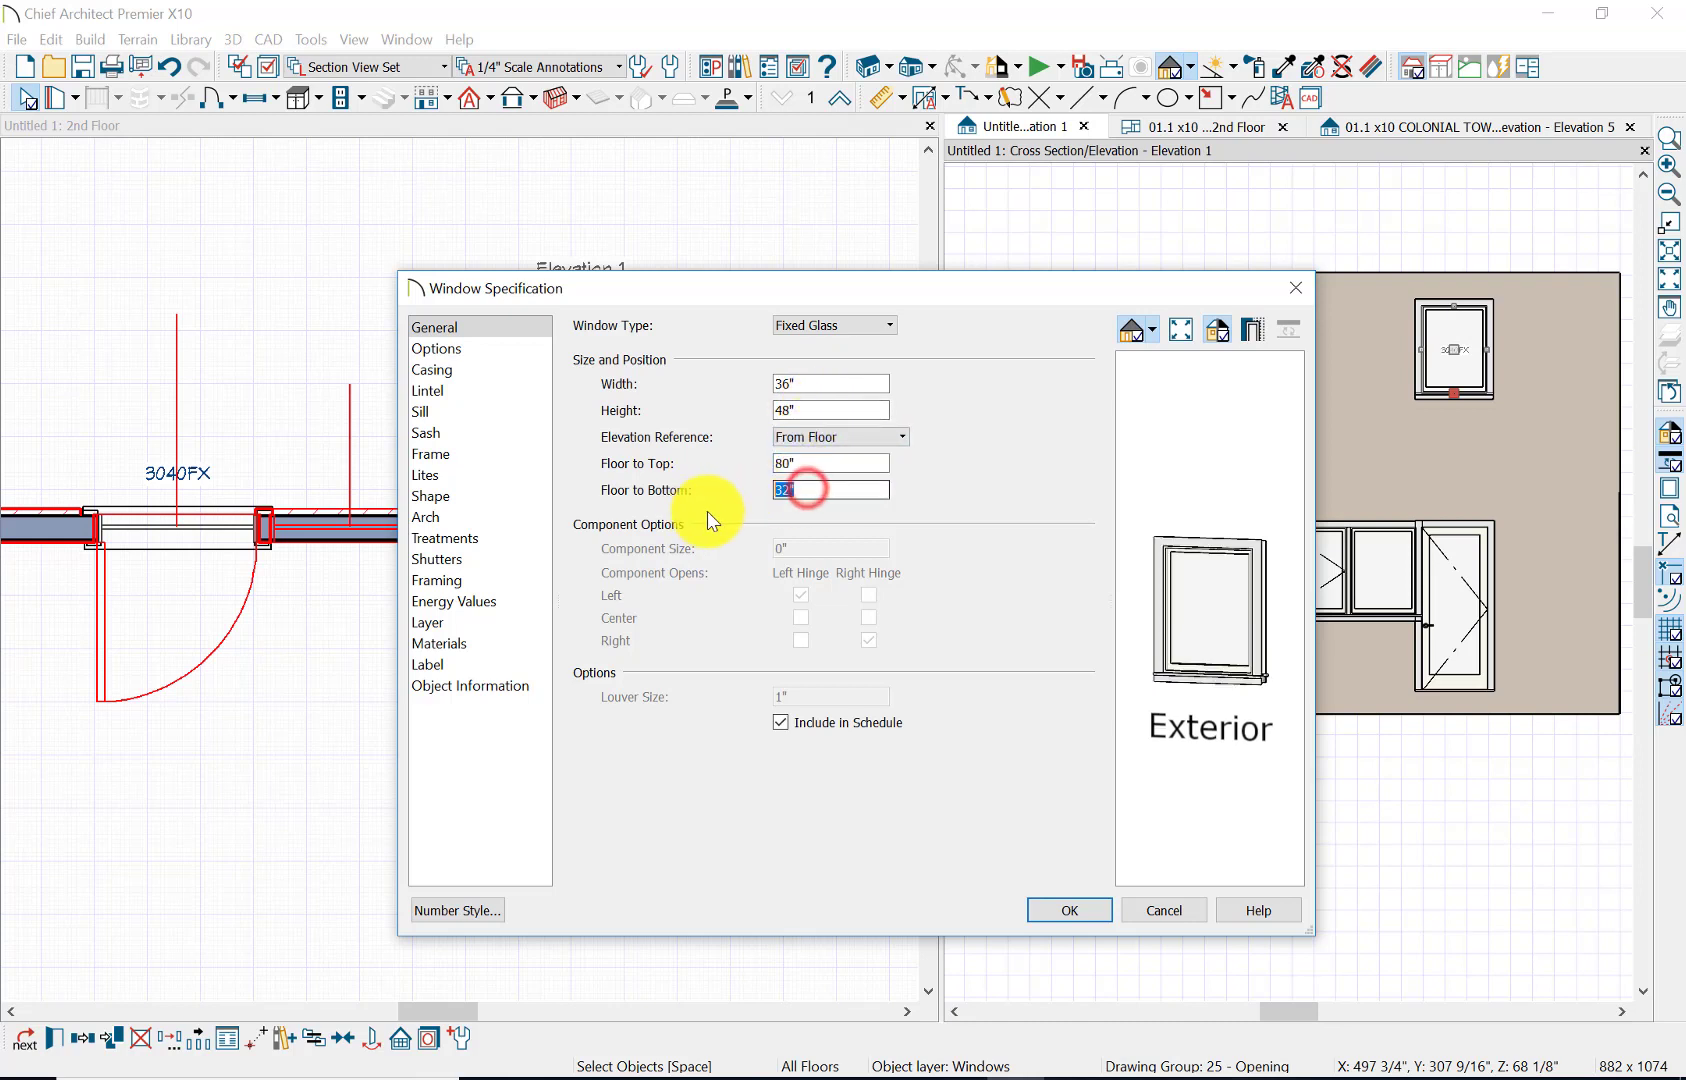
key(Tab)
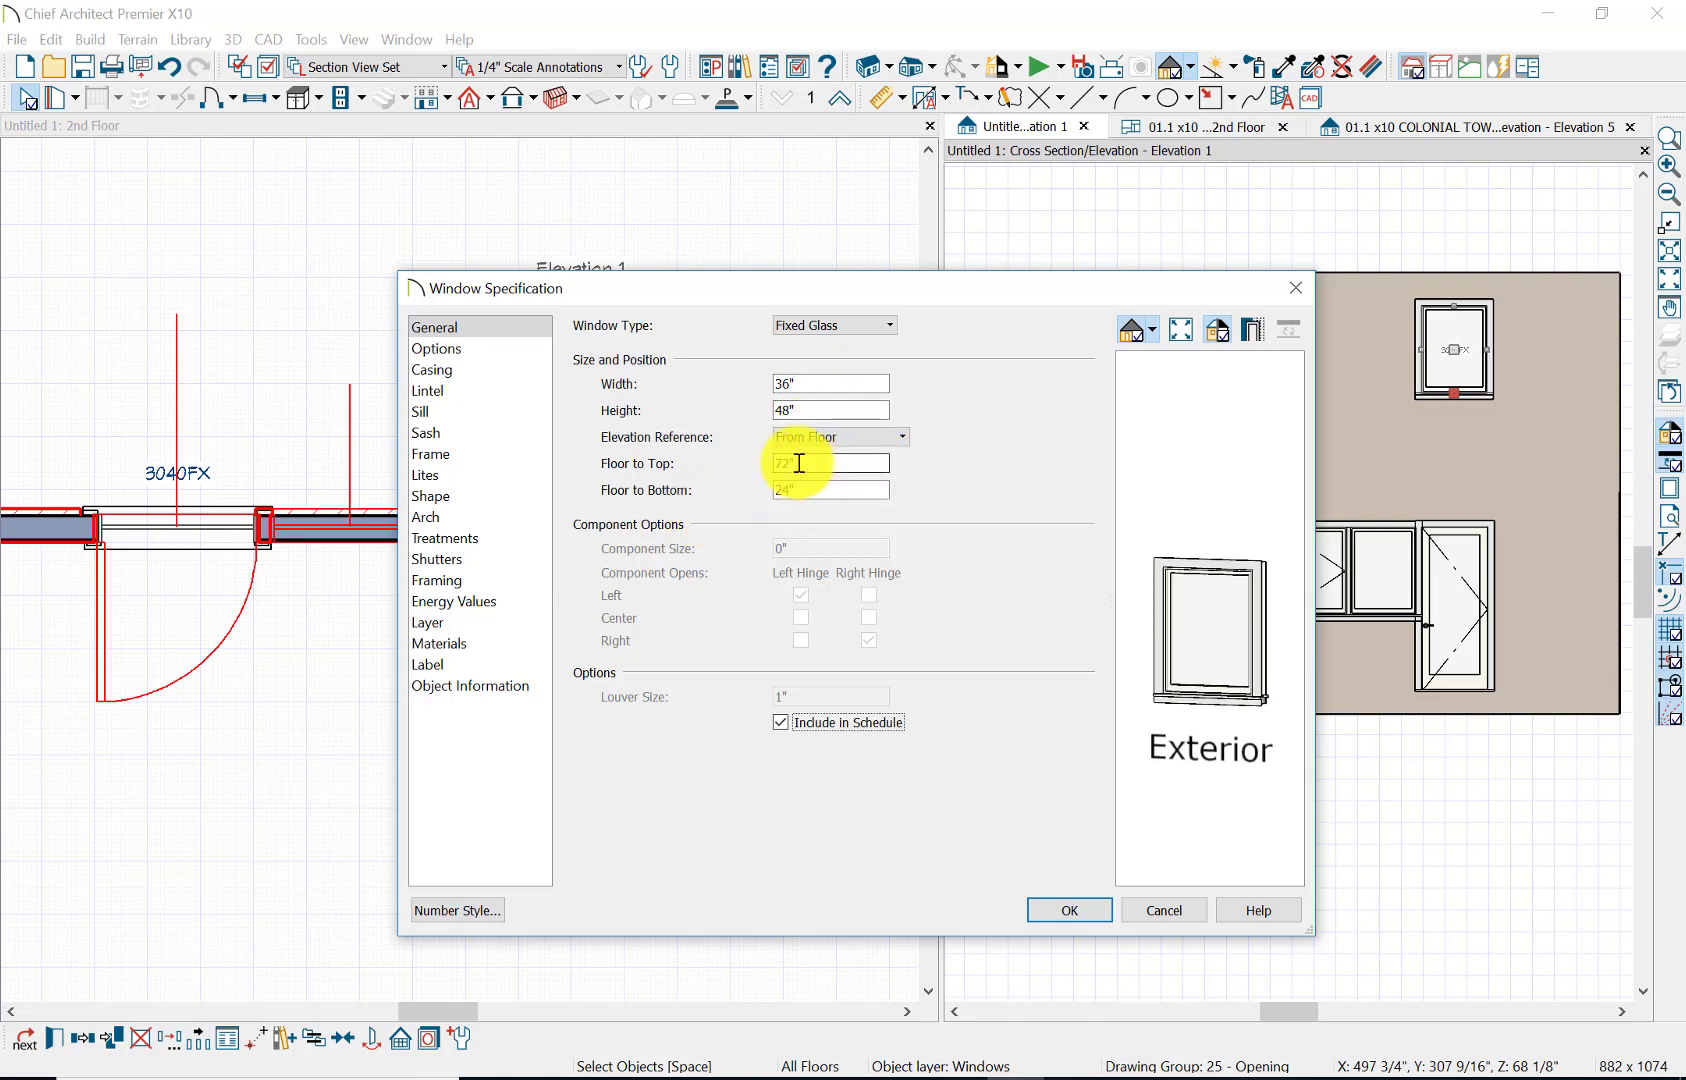
- Change the window height to 20" and reset Floor to Bottom to 24"
click(805, 403)
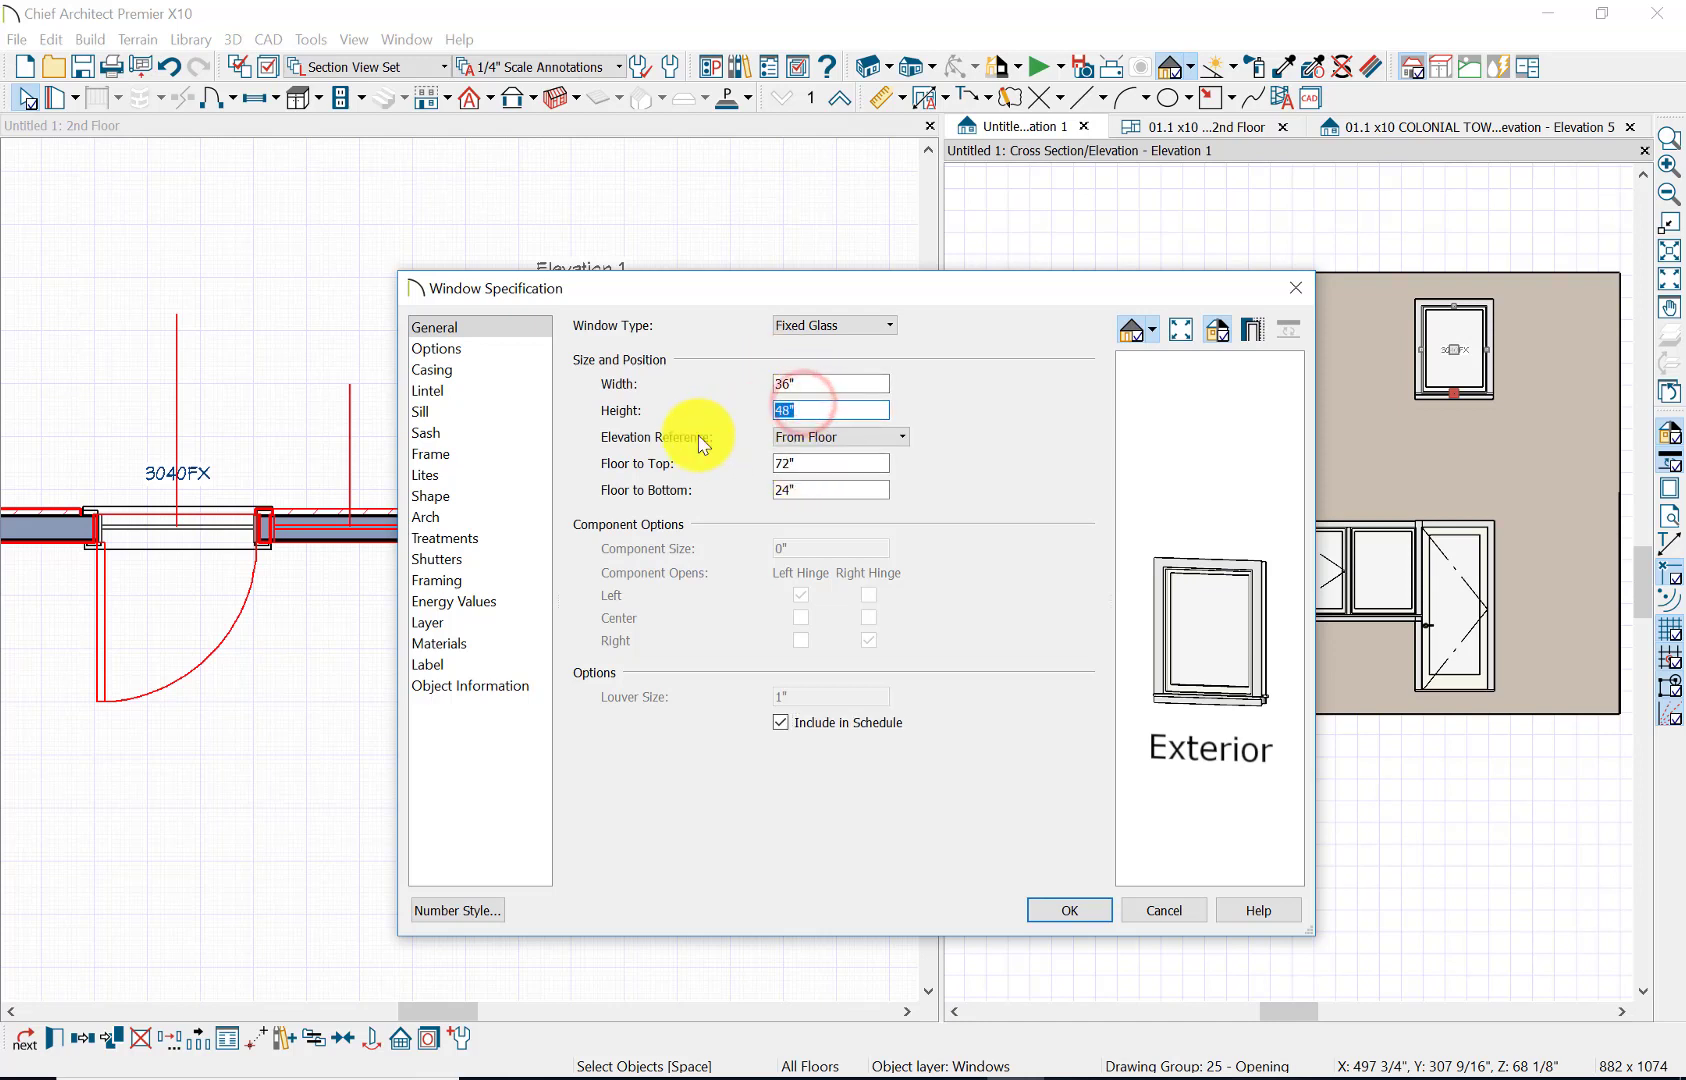
text(20)
key(Tab)
click(808, 488)
text(24)
key(Tab)
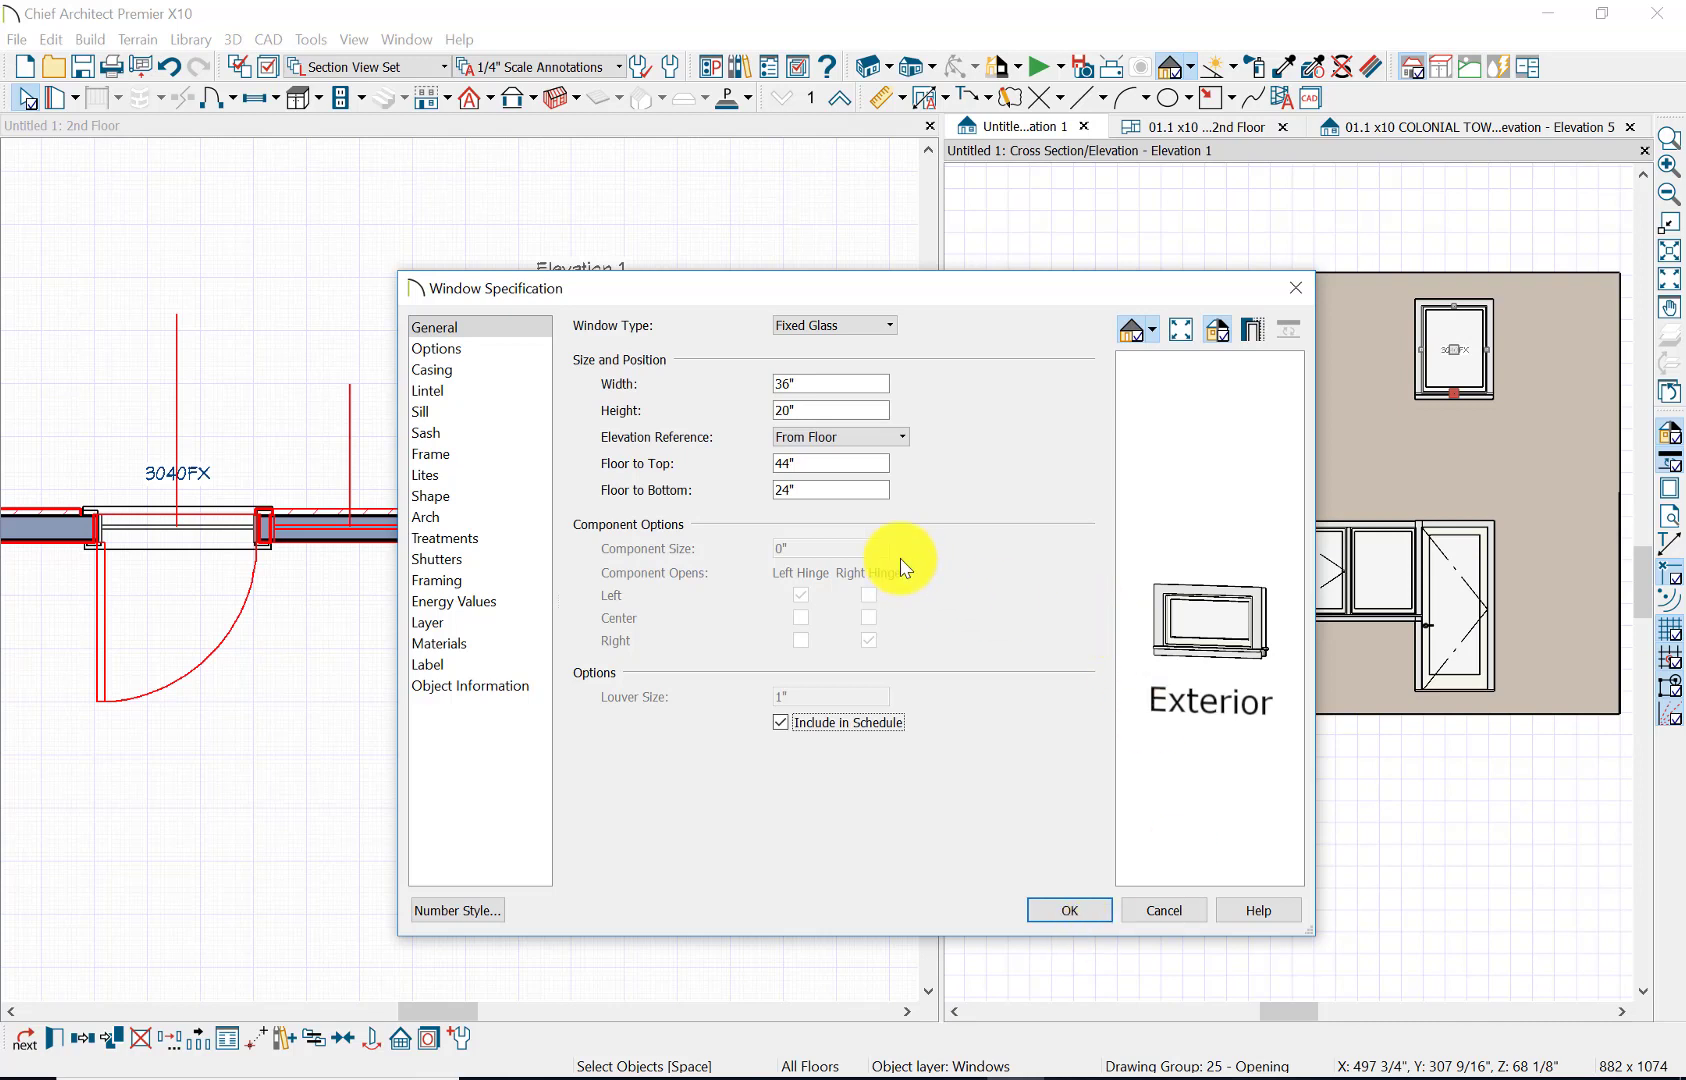
- Remove the window's exterior sill, set its type to Single Awning, and apply the changes
click(450, 413)
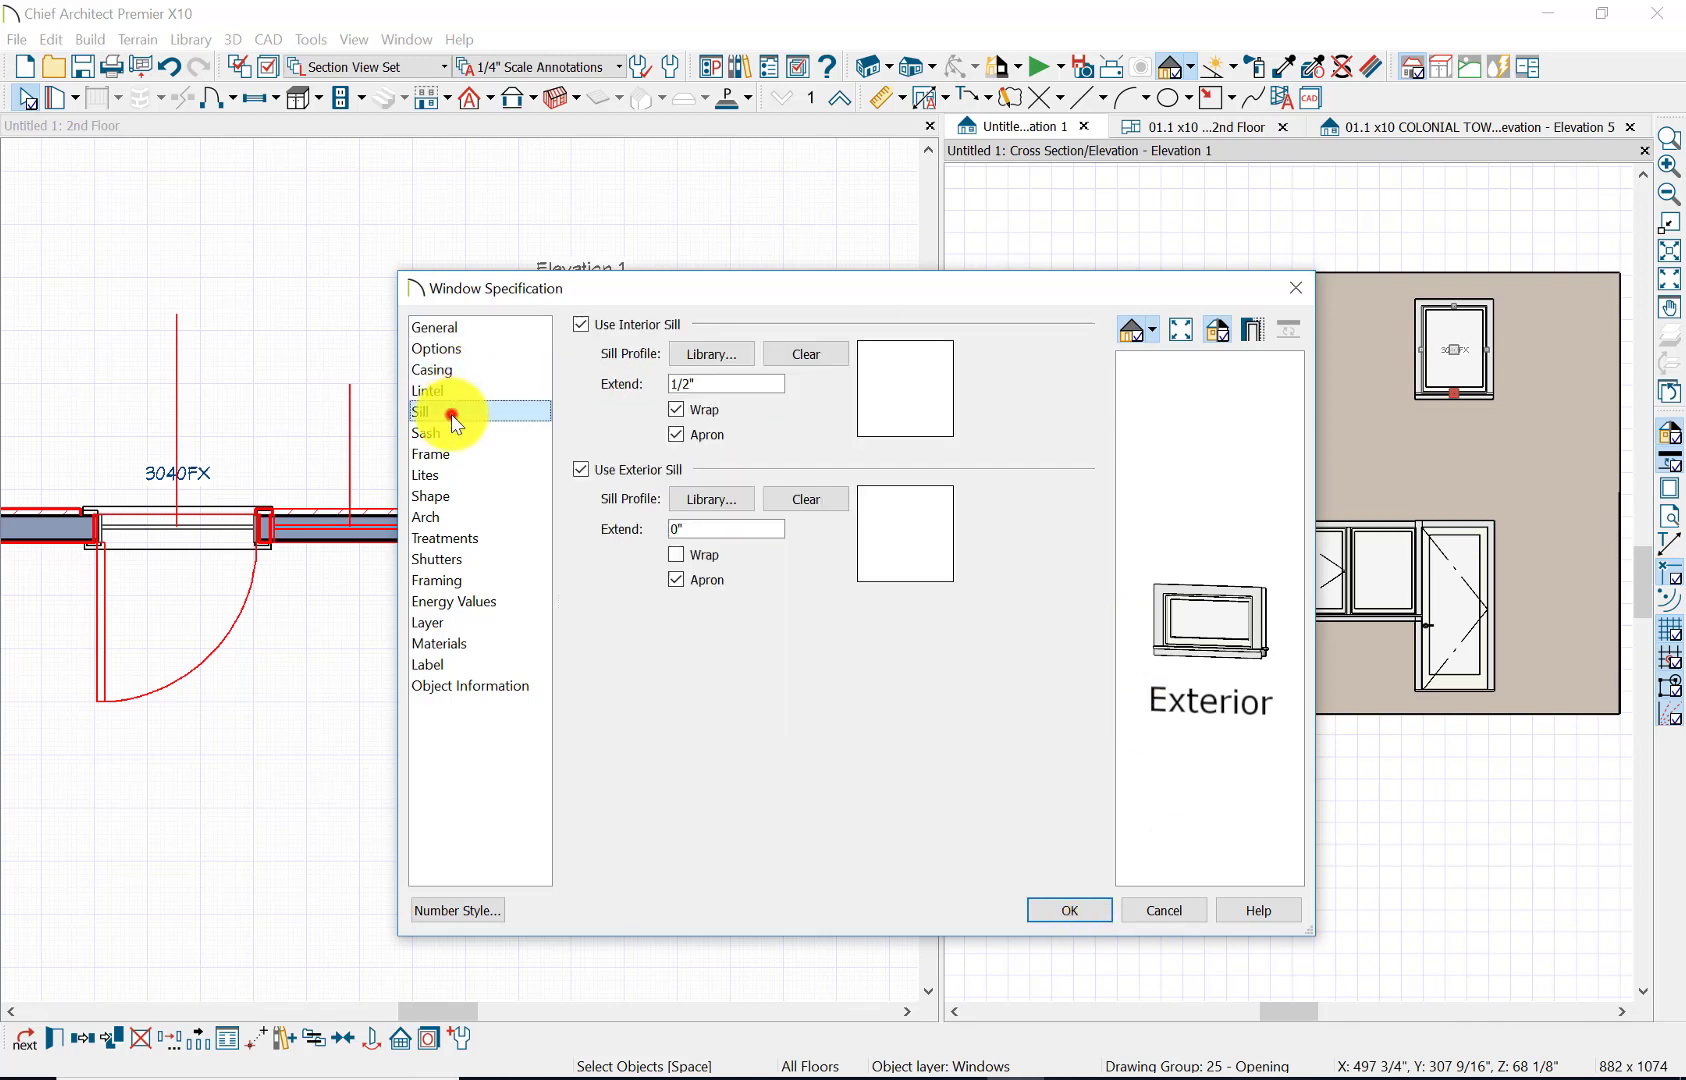
click(583, 470)
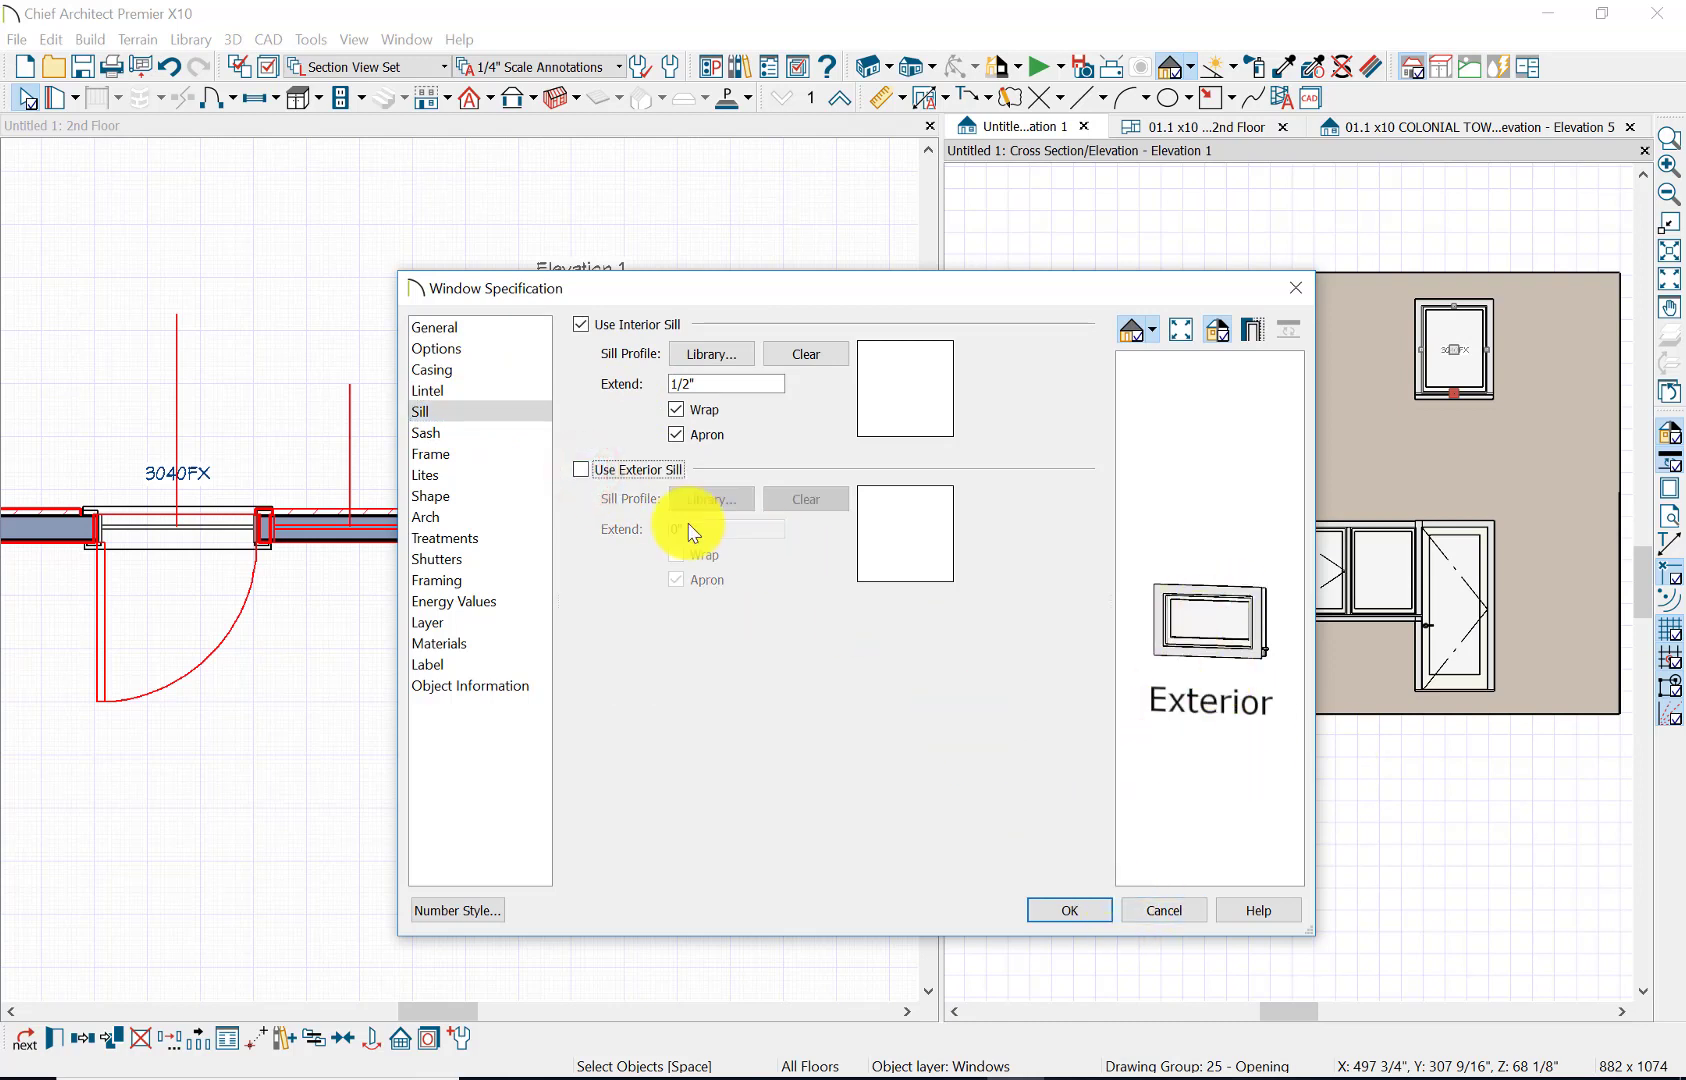
click(472, 328)
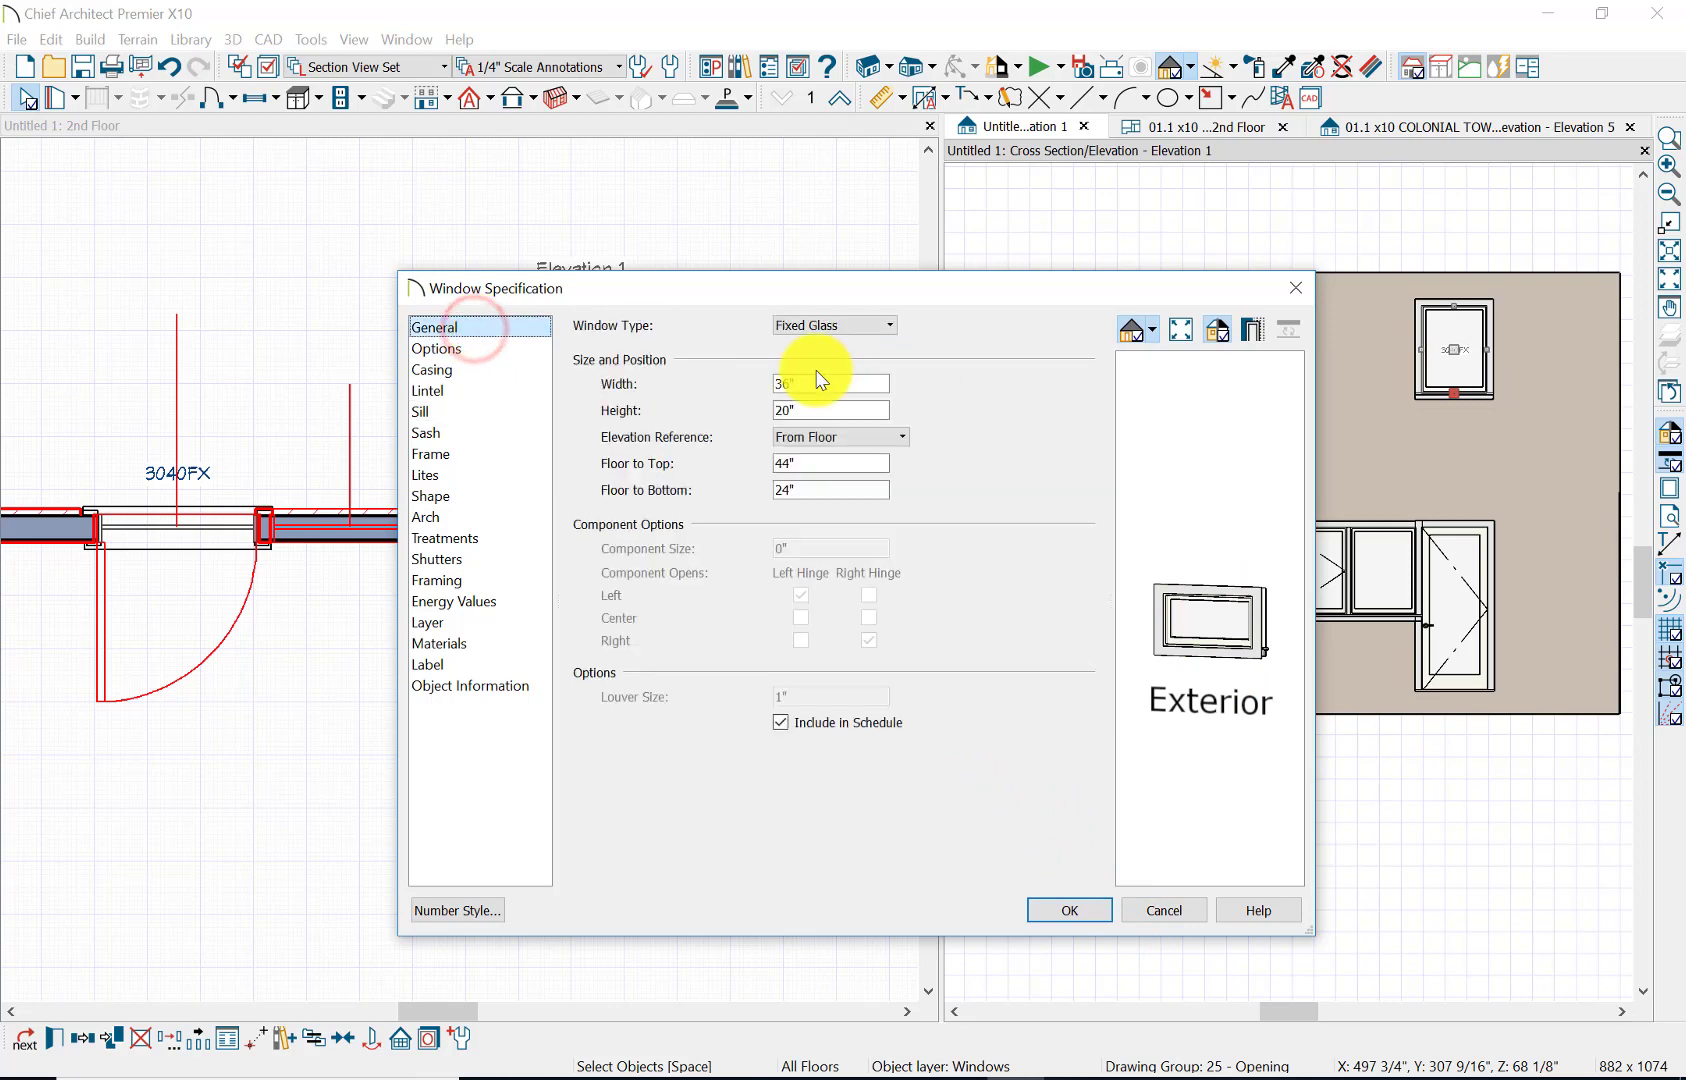
click(893, 326)
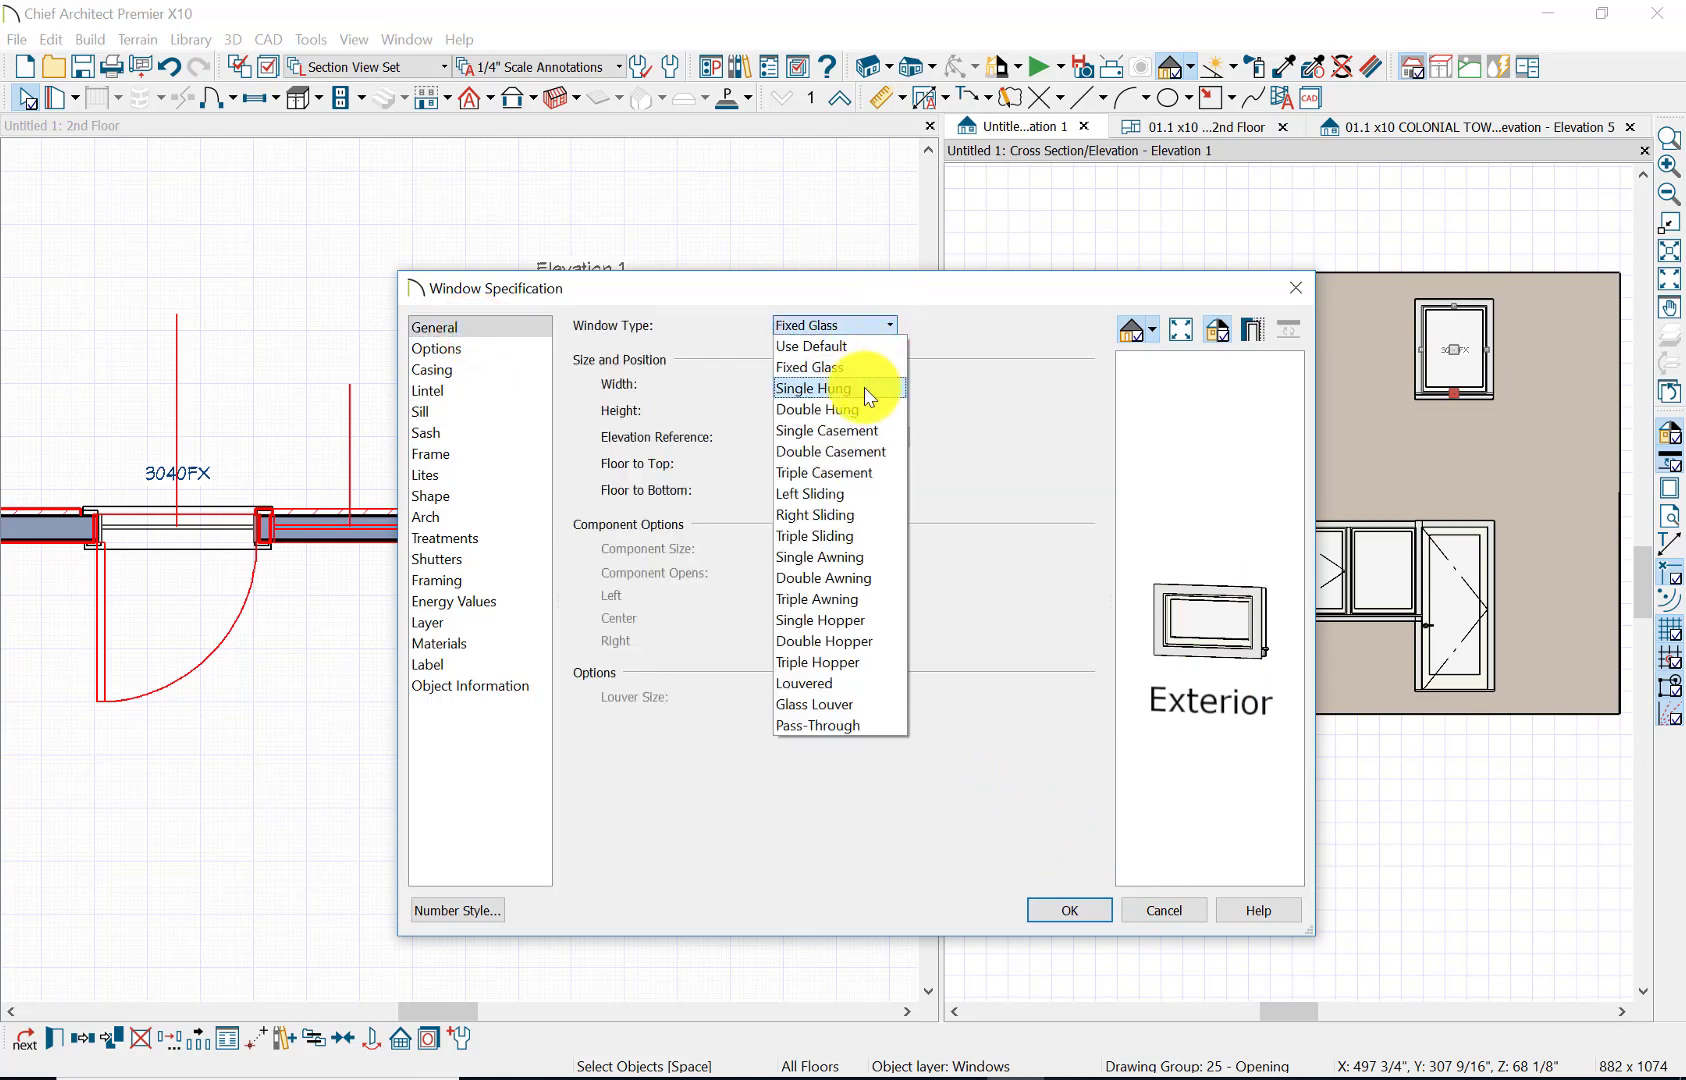
click(846, 559)
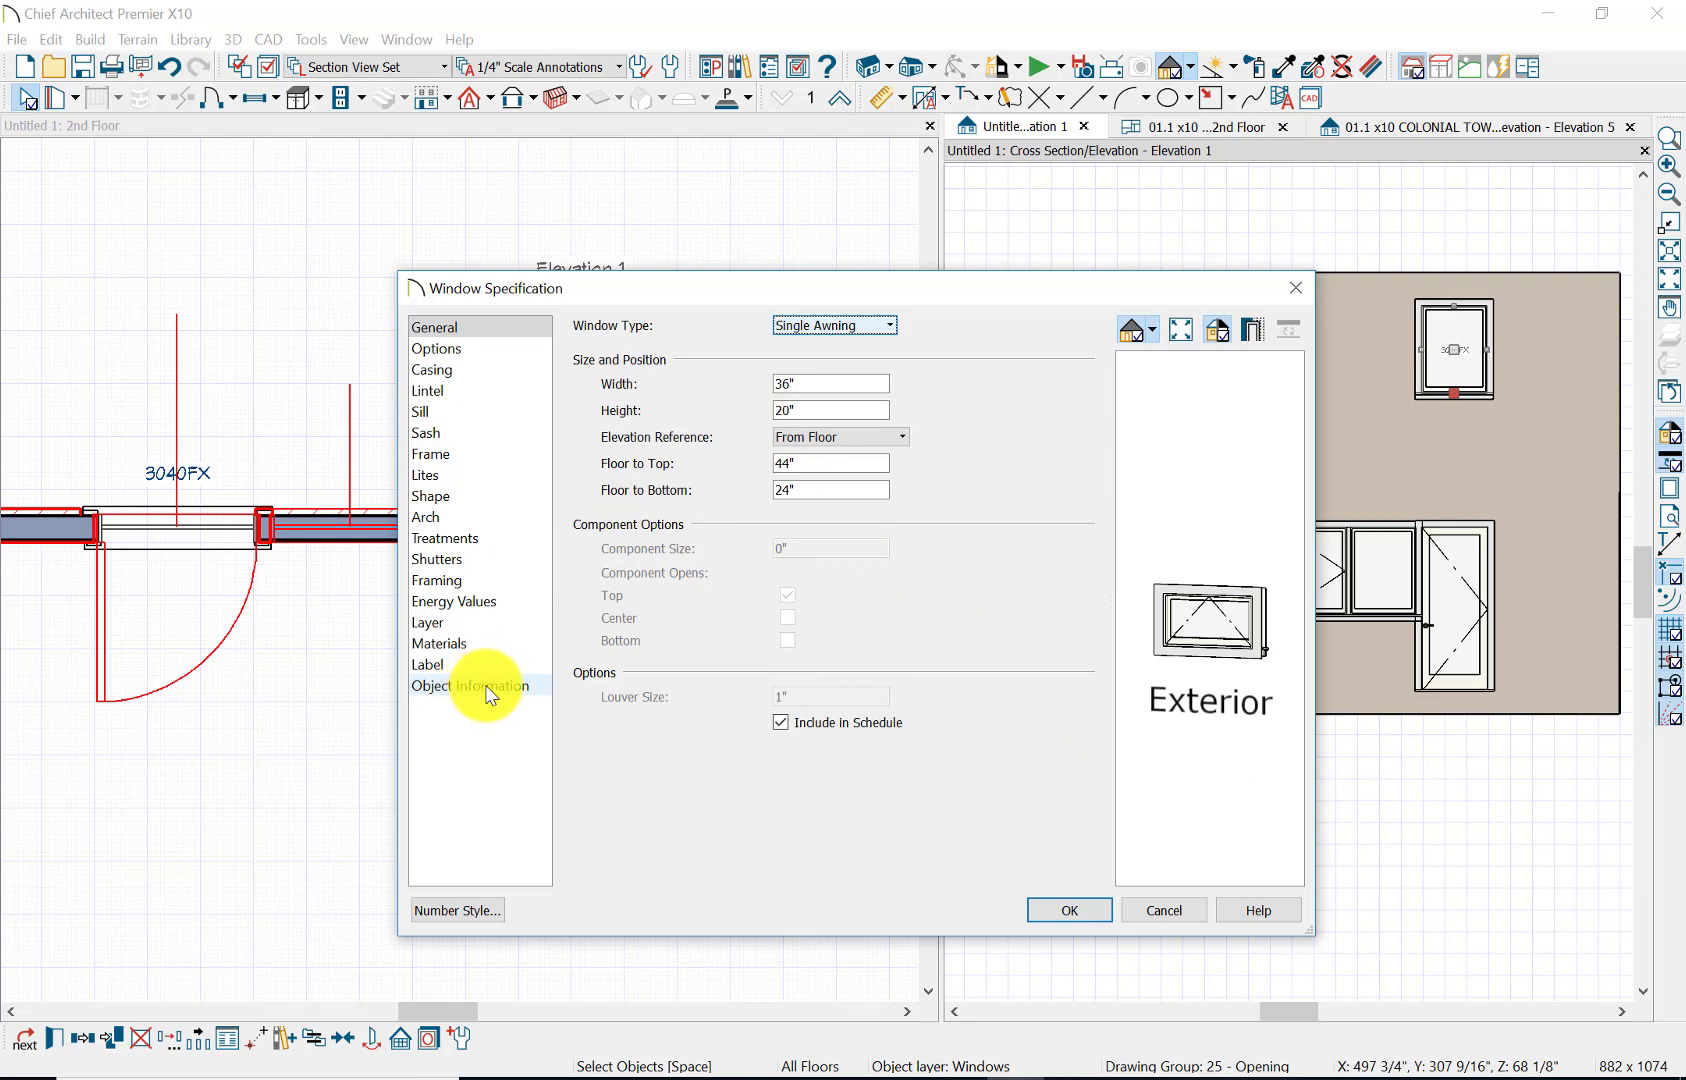
click(507, 347)
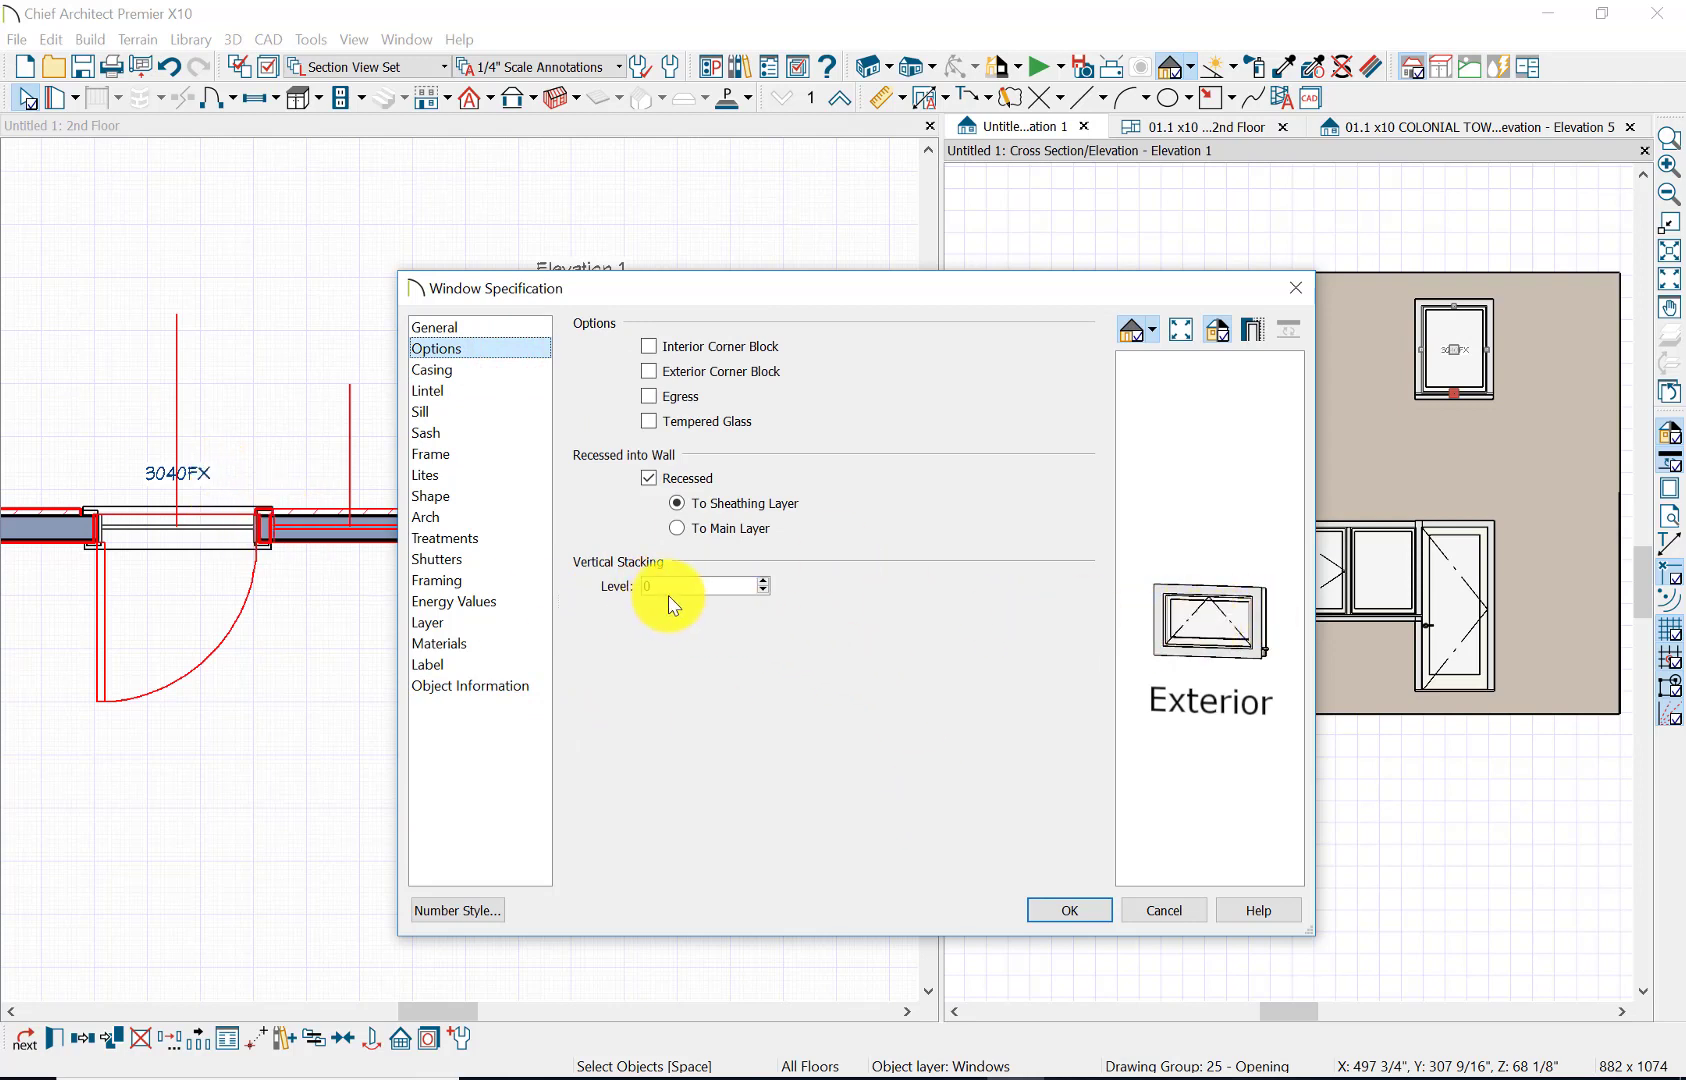
click(1066, 910)
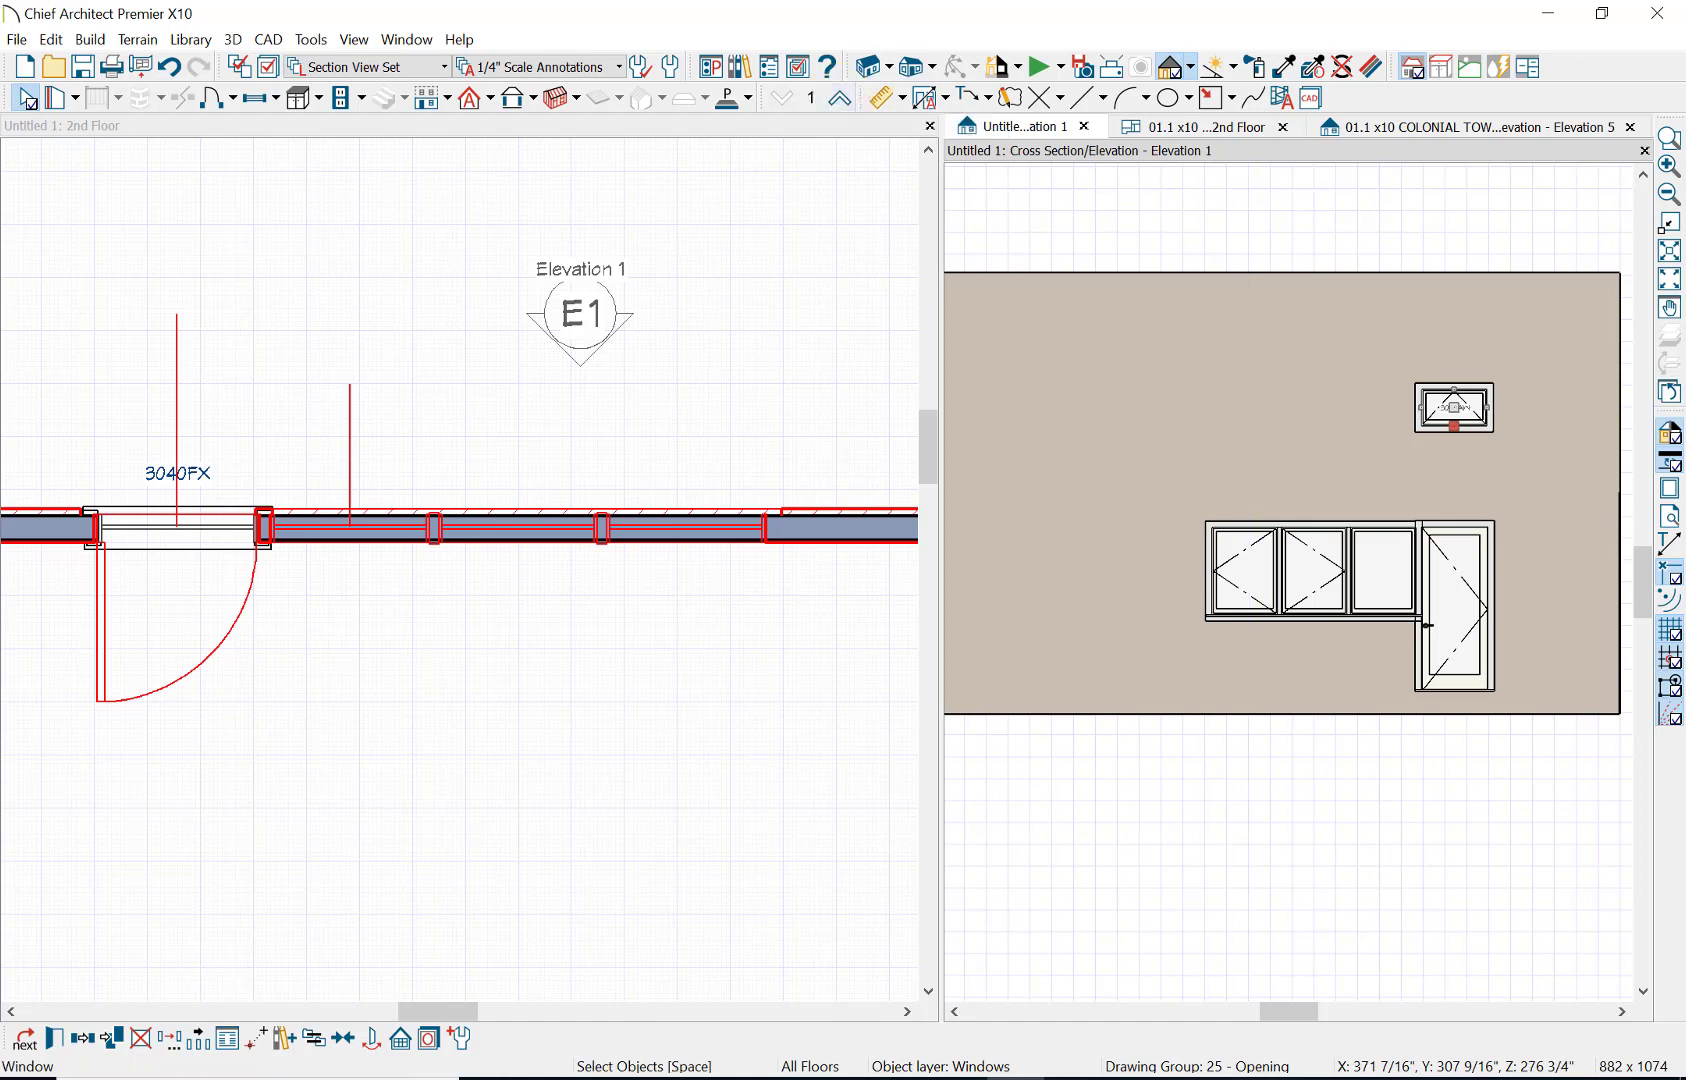
- Copy the 3040SC window from the first-floor wall
key(Page_Down)
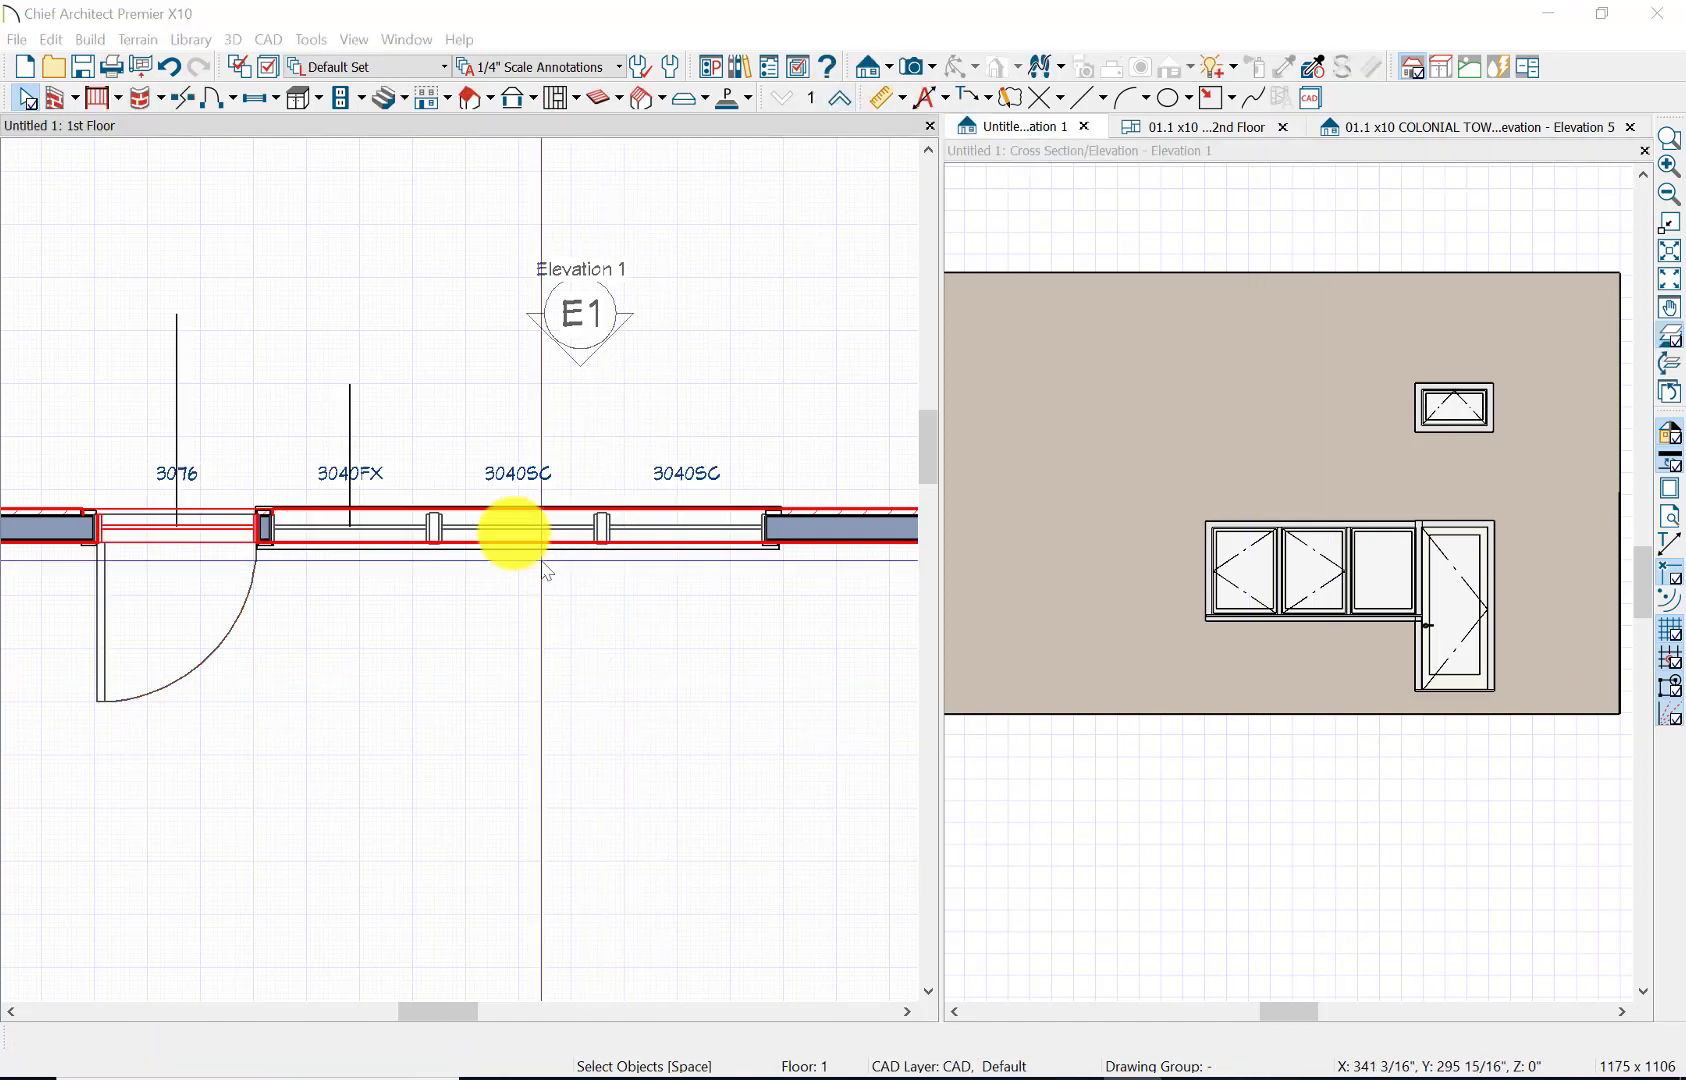
click(512, 527)
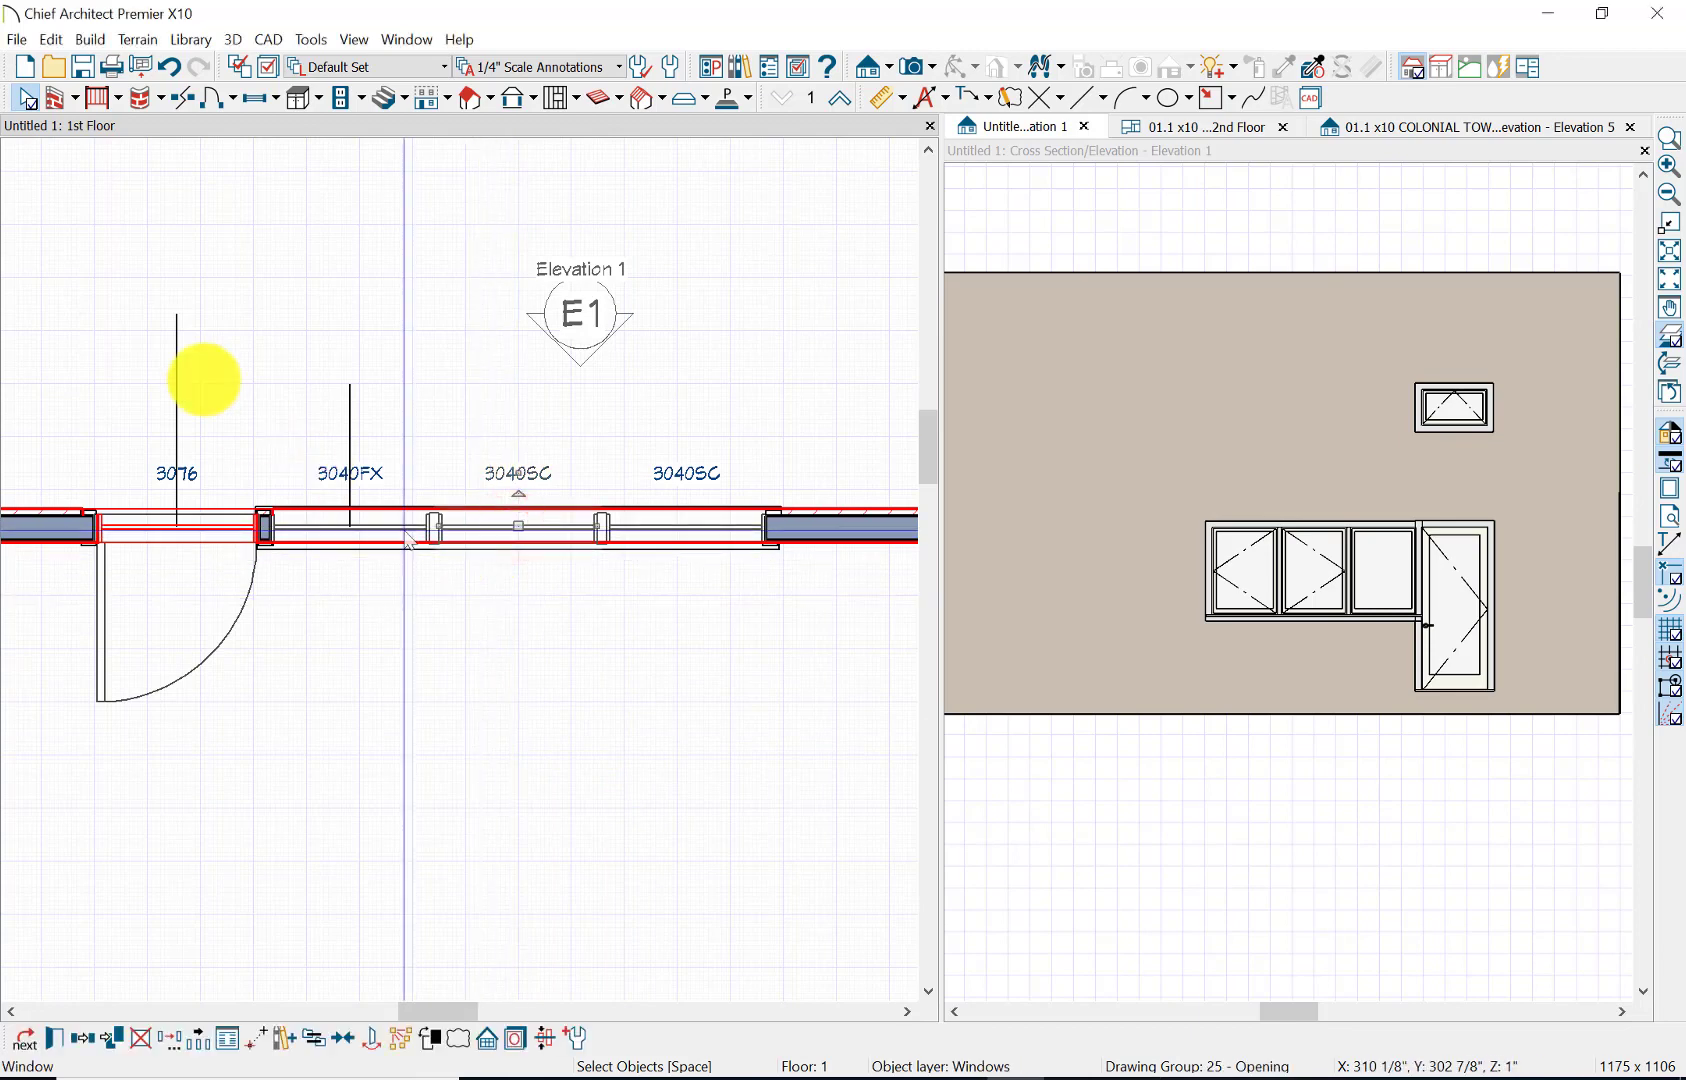
click(48, 38)
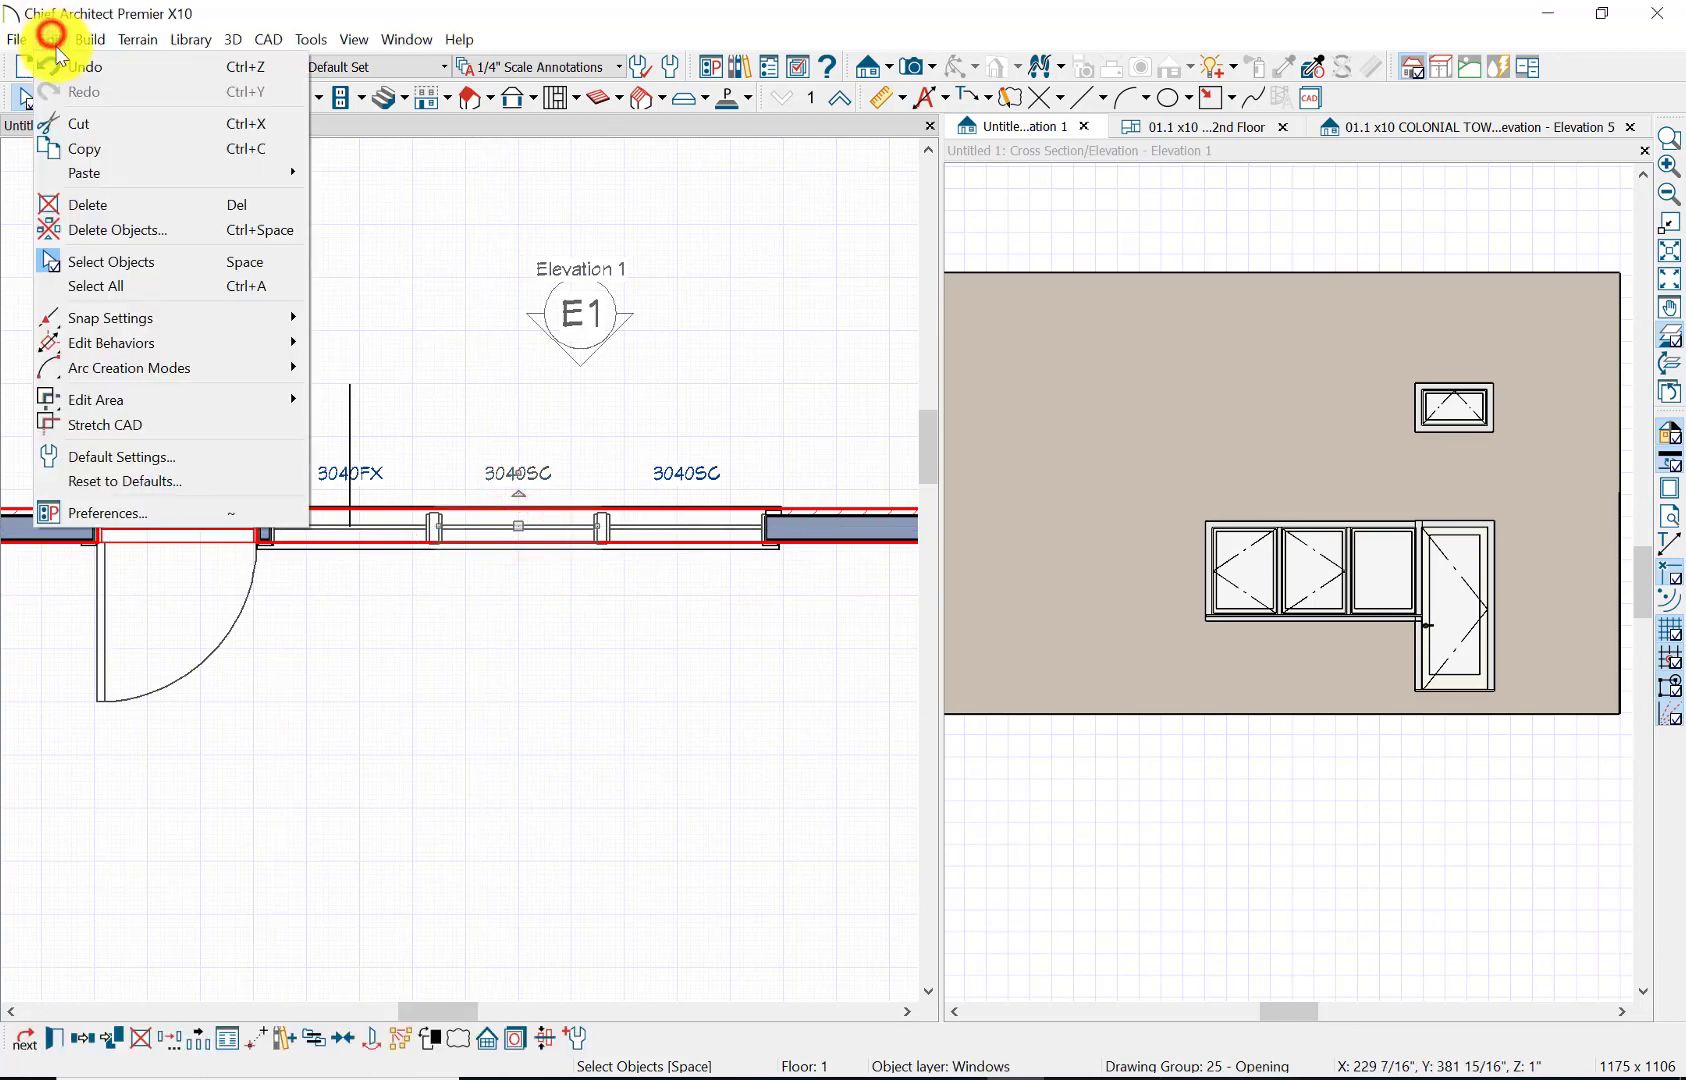
click(96, 141)
- Paste the 3040SC window into the second-floor wall with Paste Hold Position
click(838, 98)
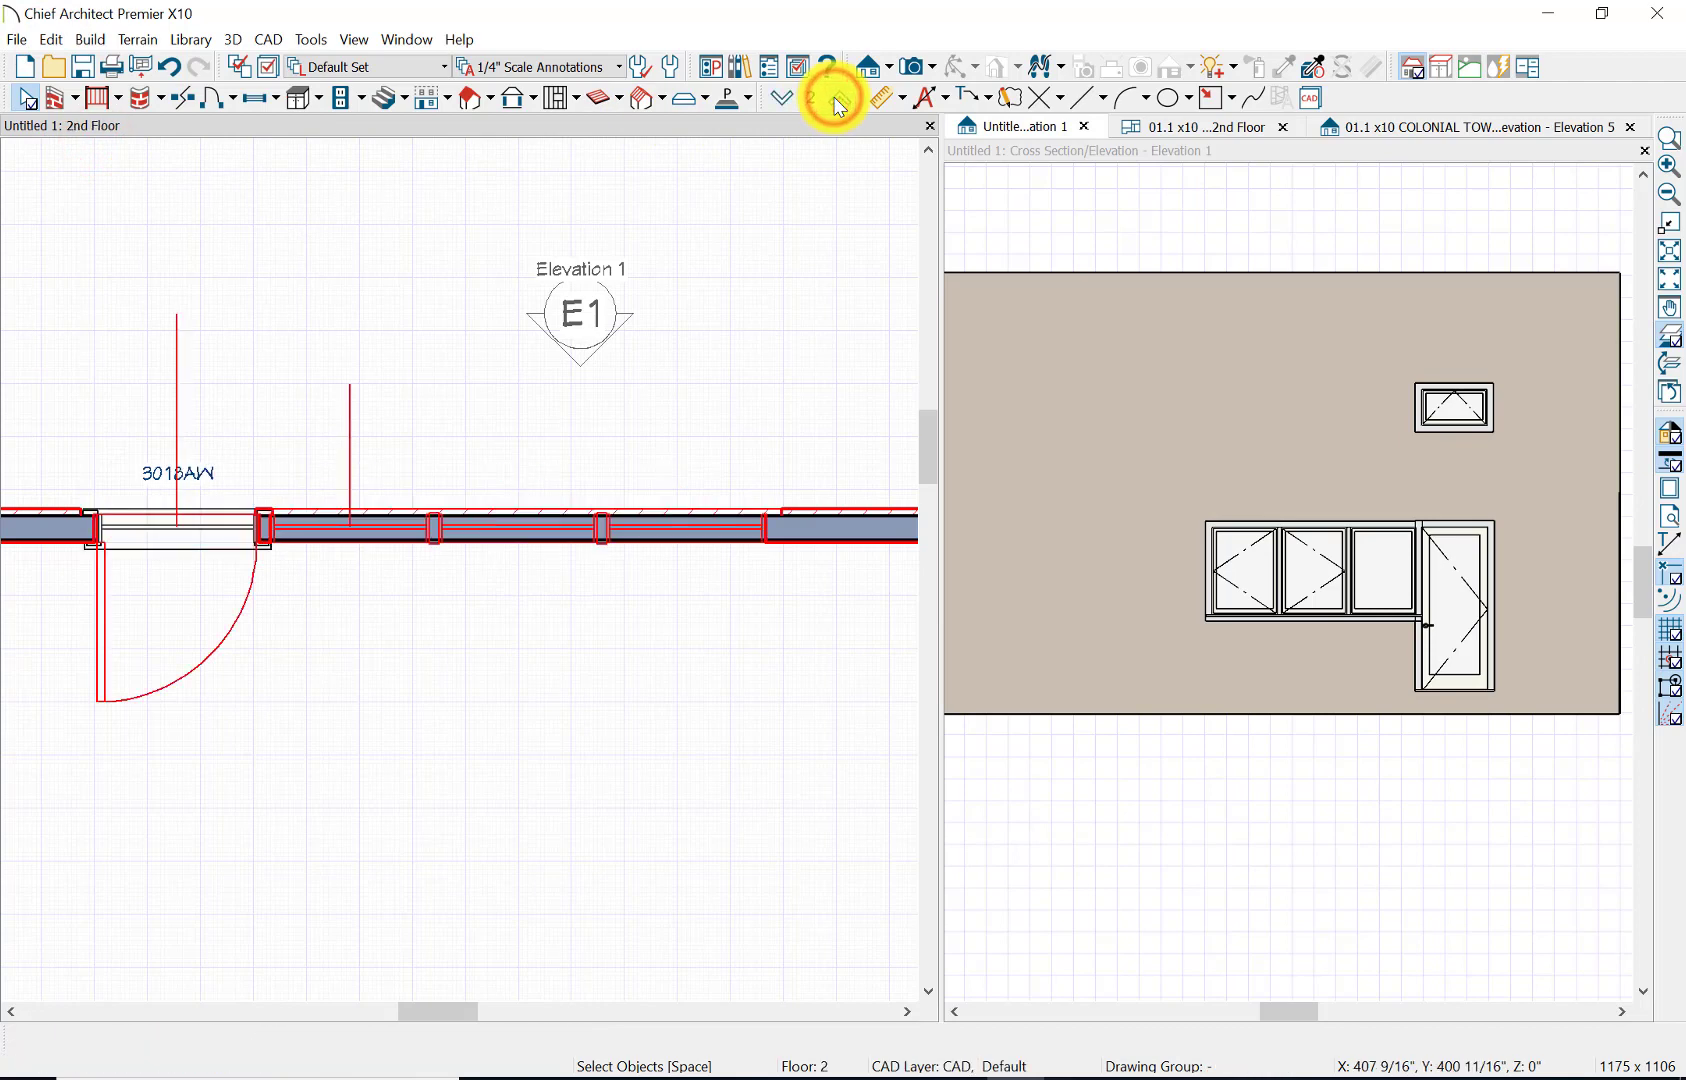
click(54, 37)
mouse_move(199, 175)
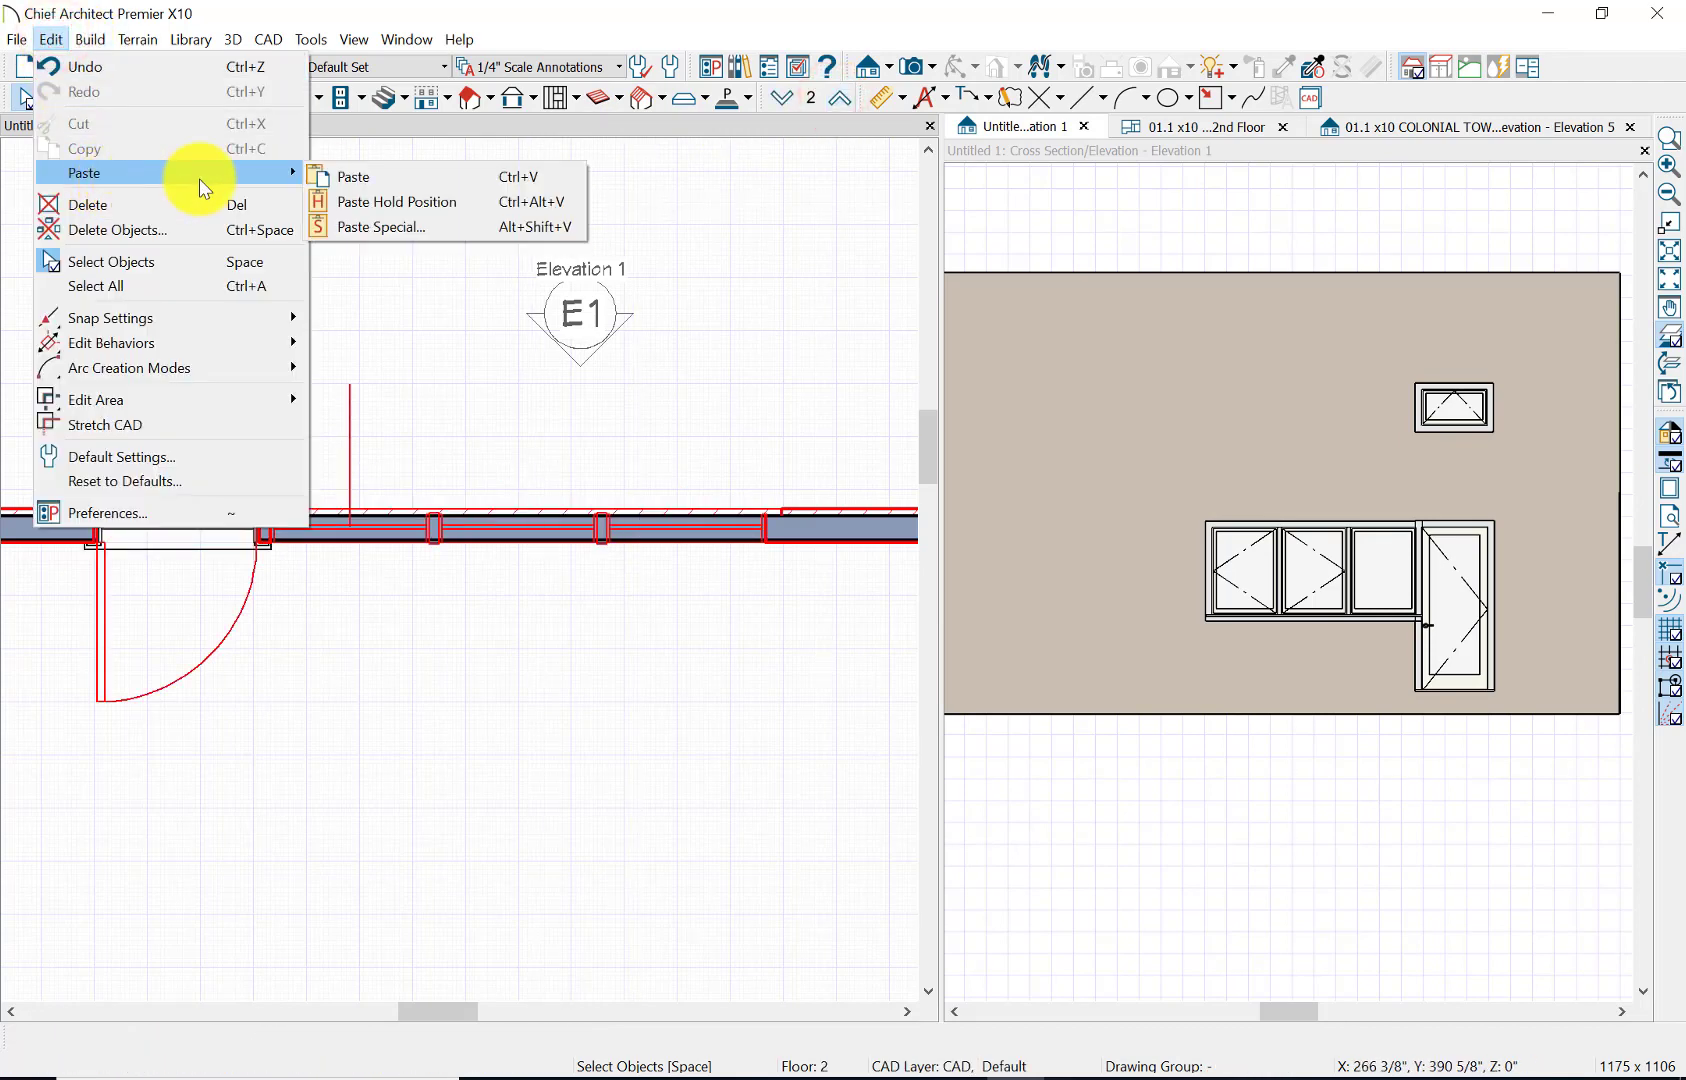
click(401, 185)
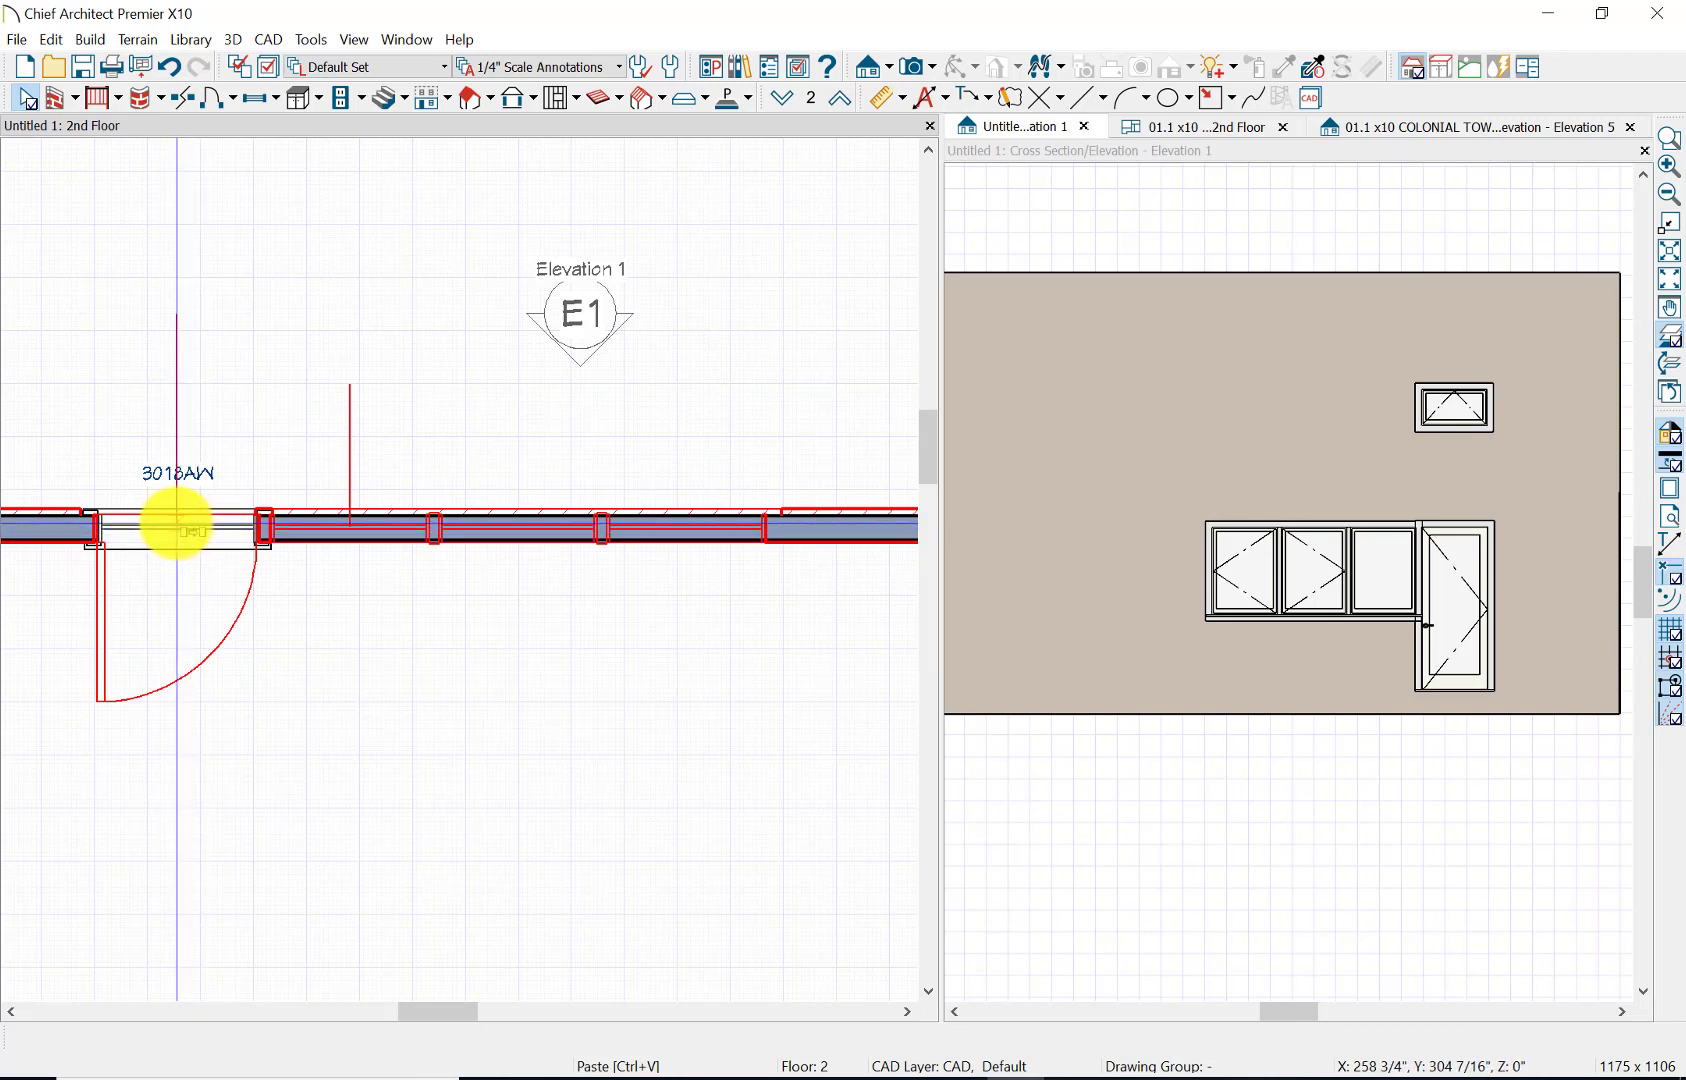
click(176, 522)
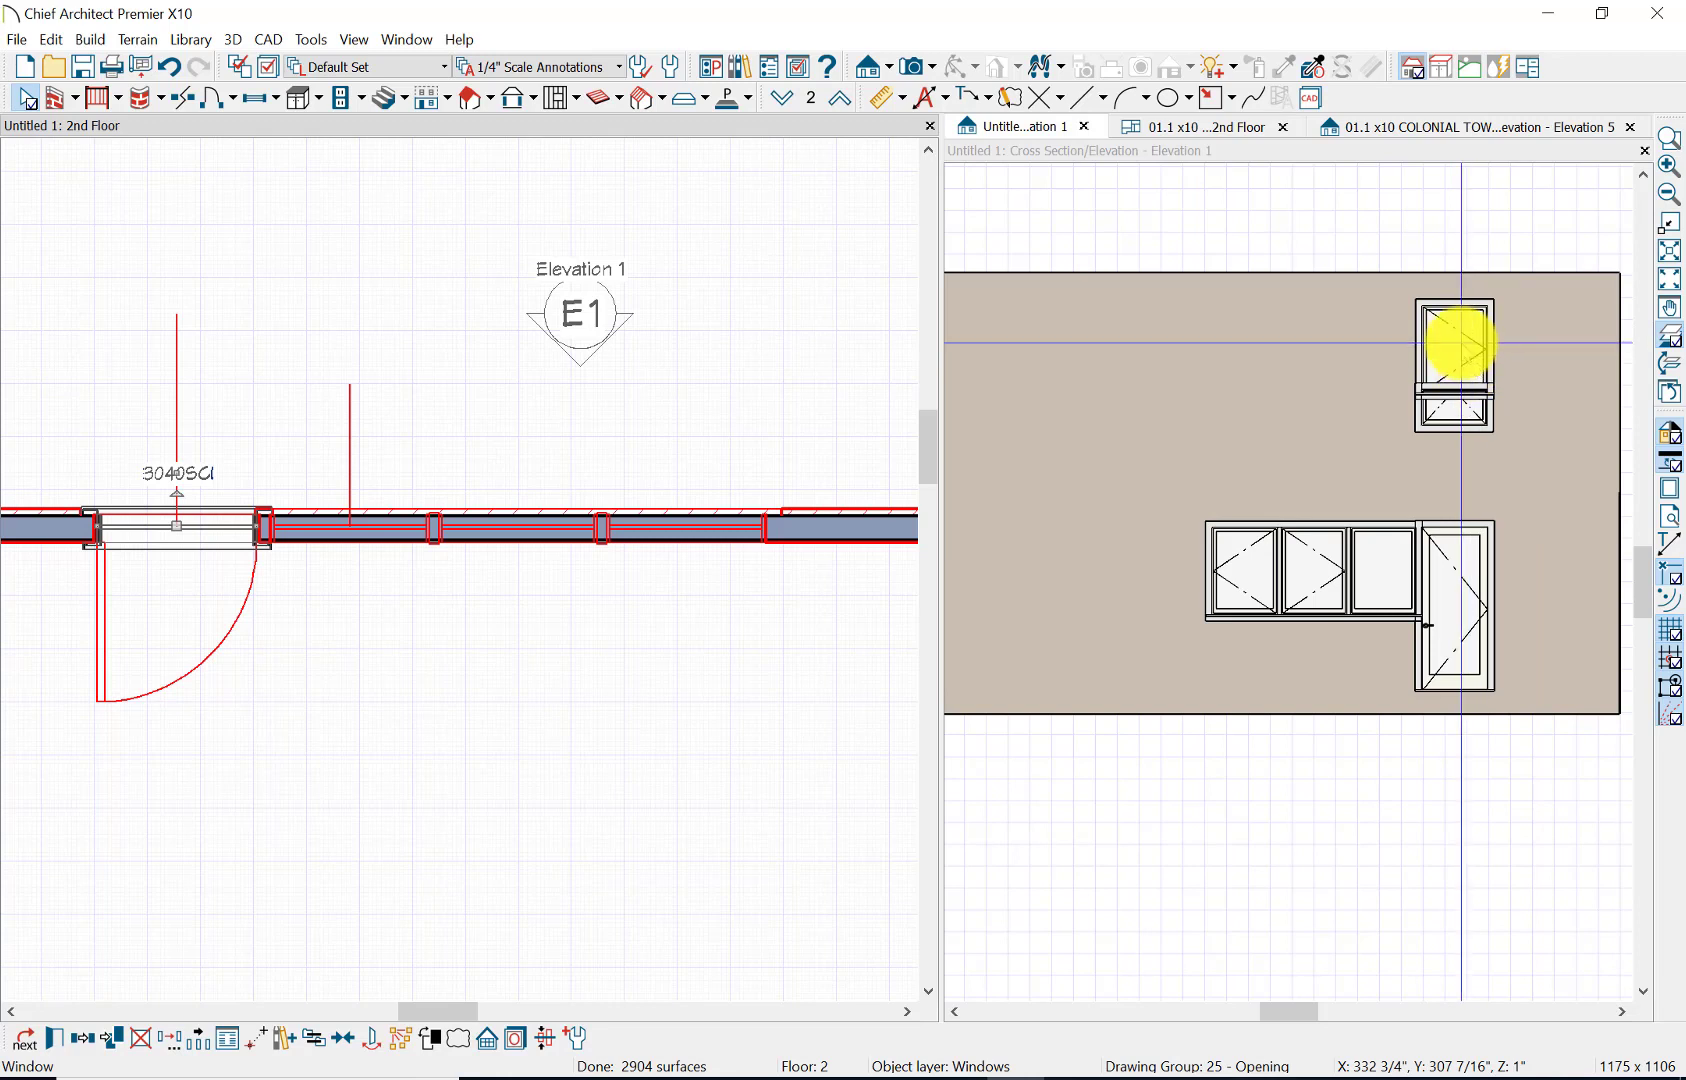
click(1462, 343)
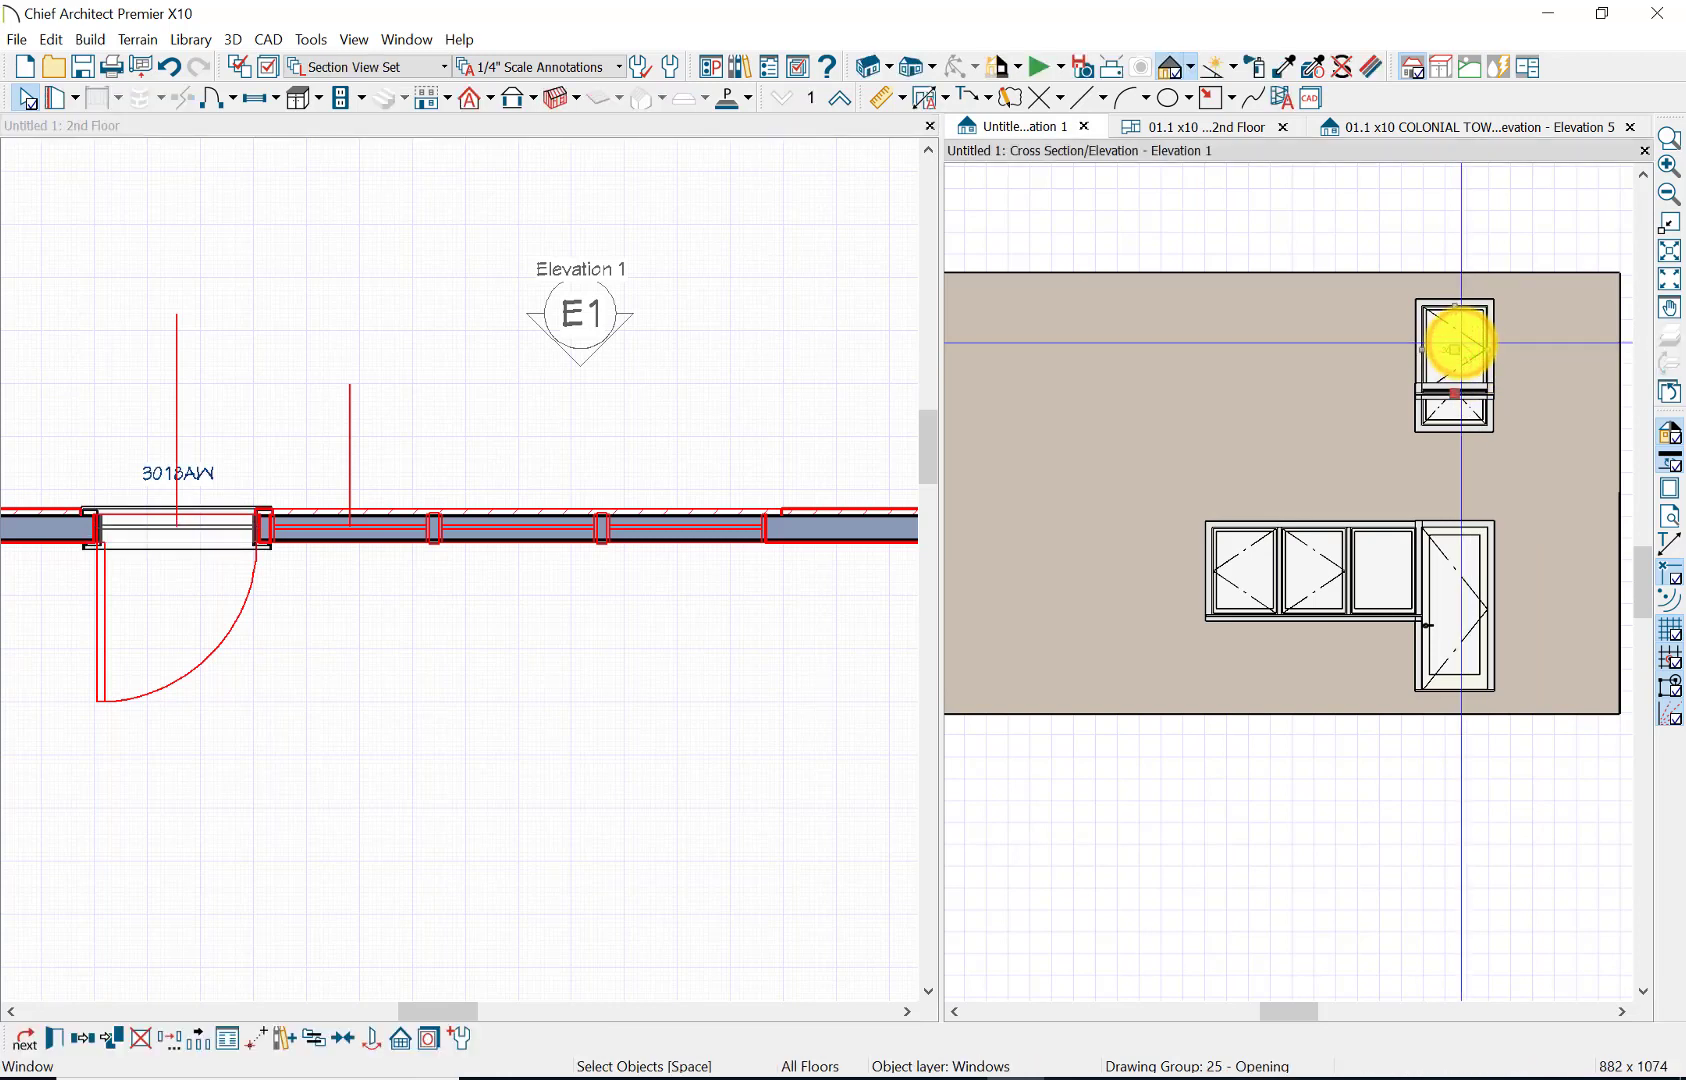
- Give the pasted window 36" height and 80" floor-to-top, with no exterior sill
click(57, 1040)
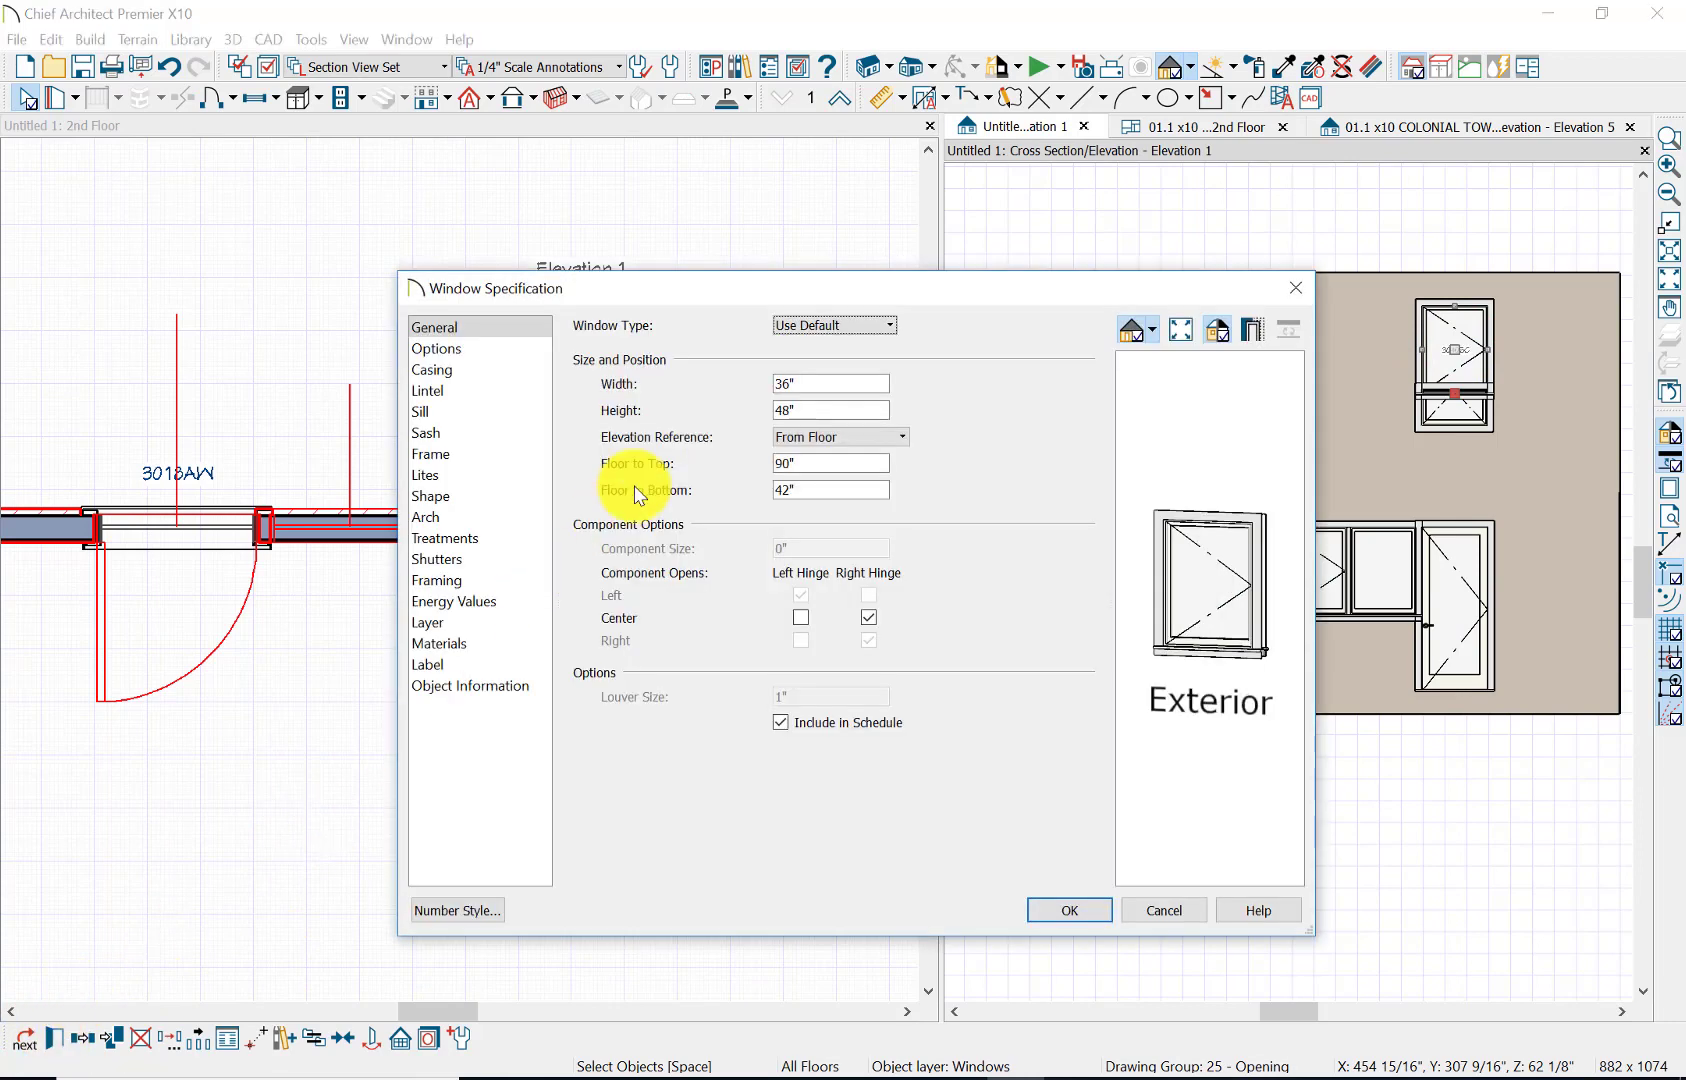
double_click(813, 410)
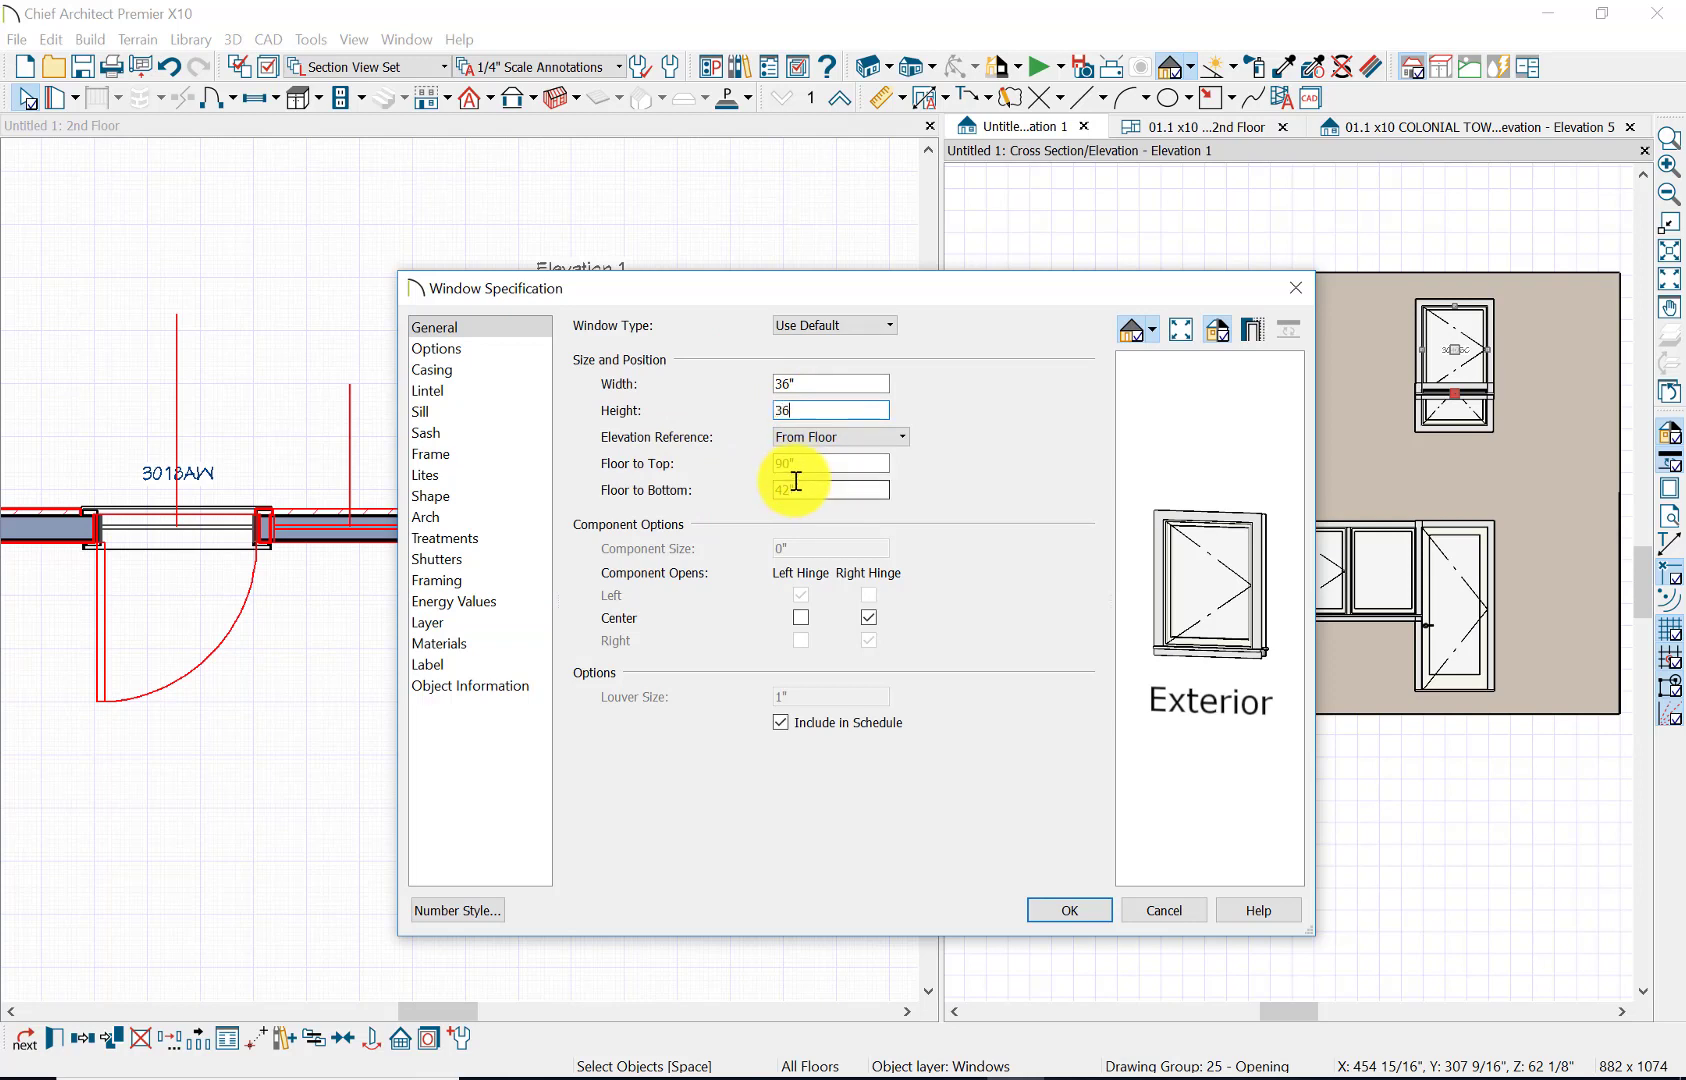
key(Tab)
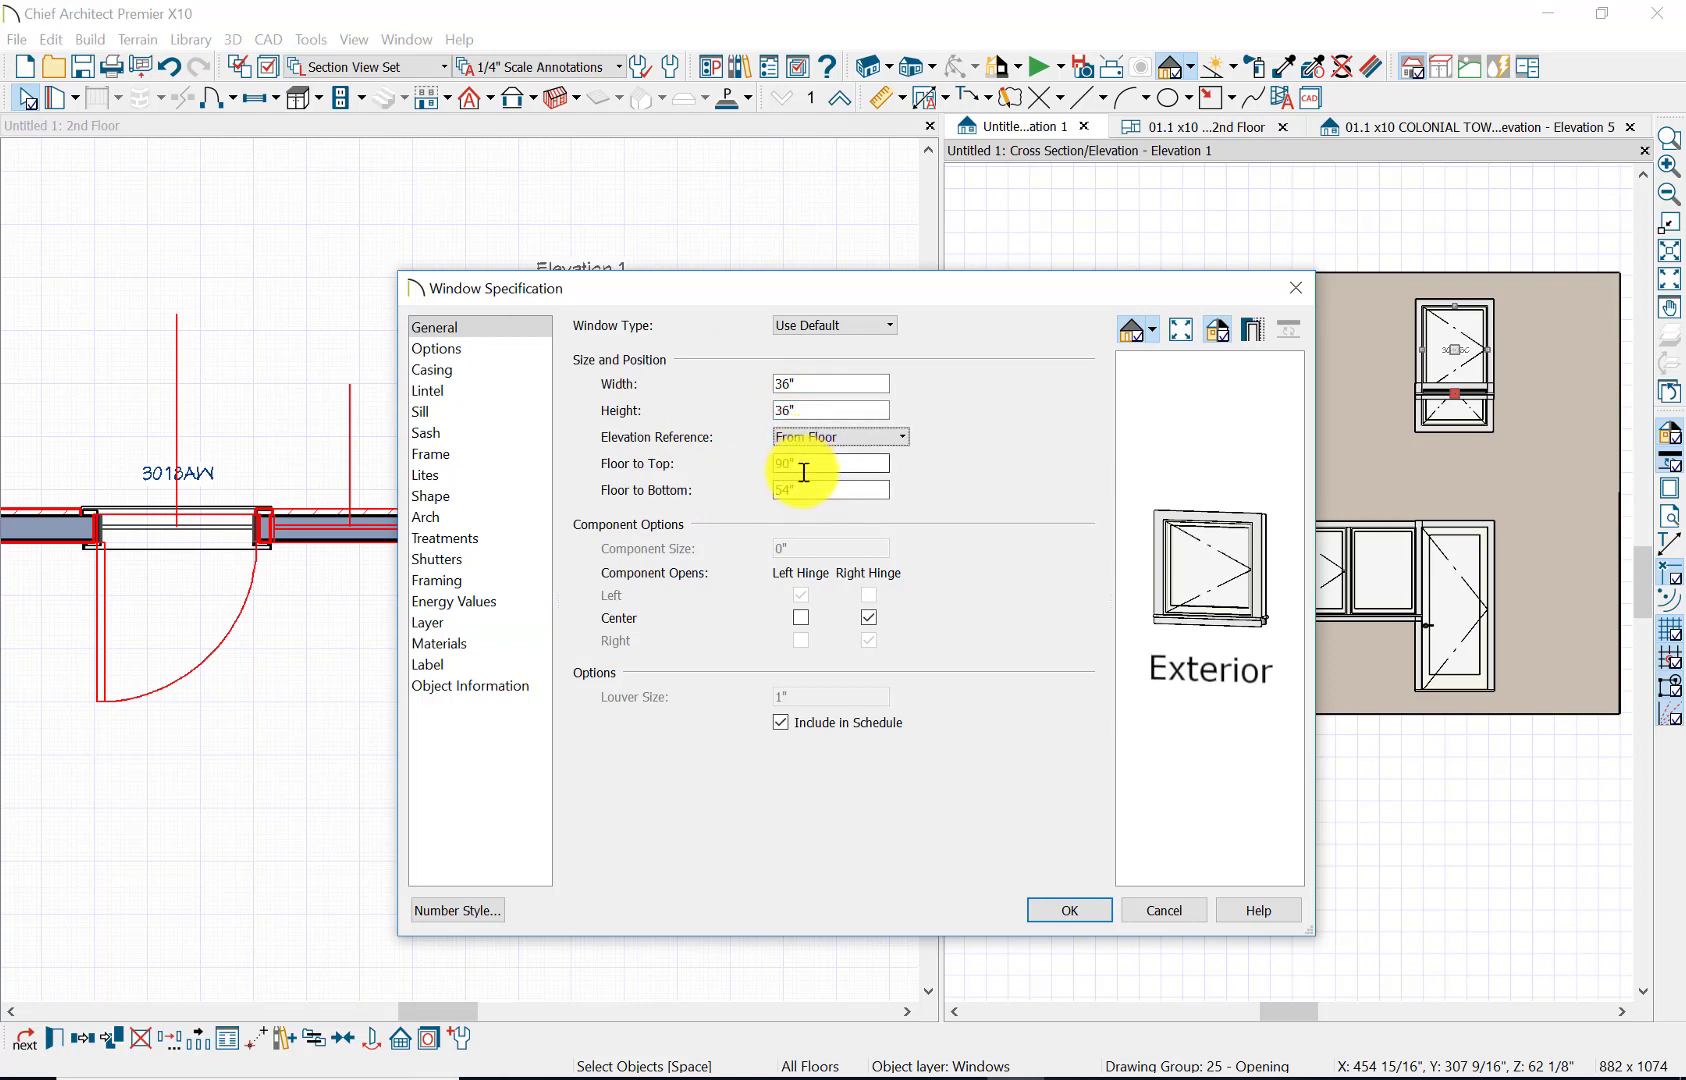
click(802, 465)
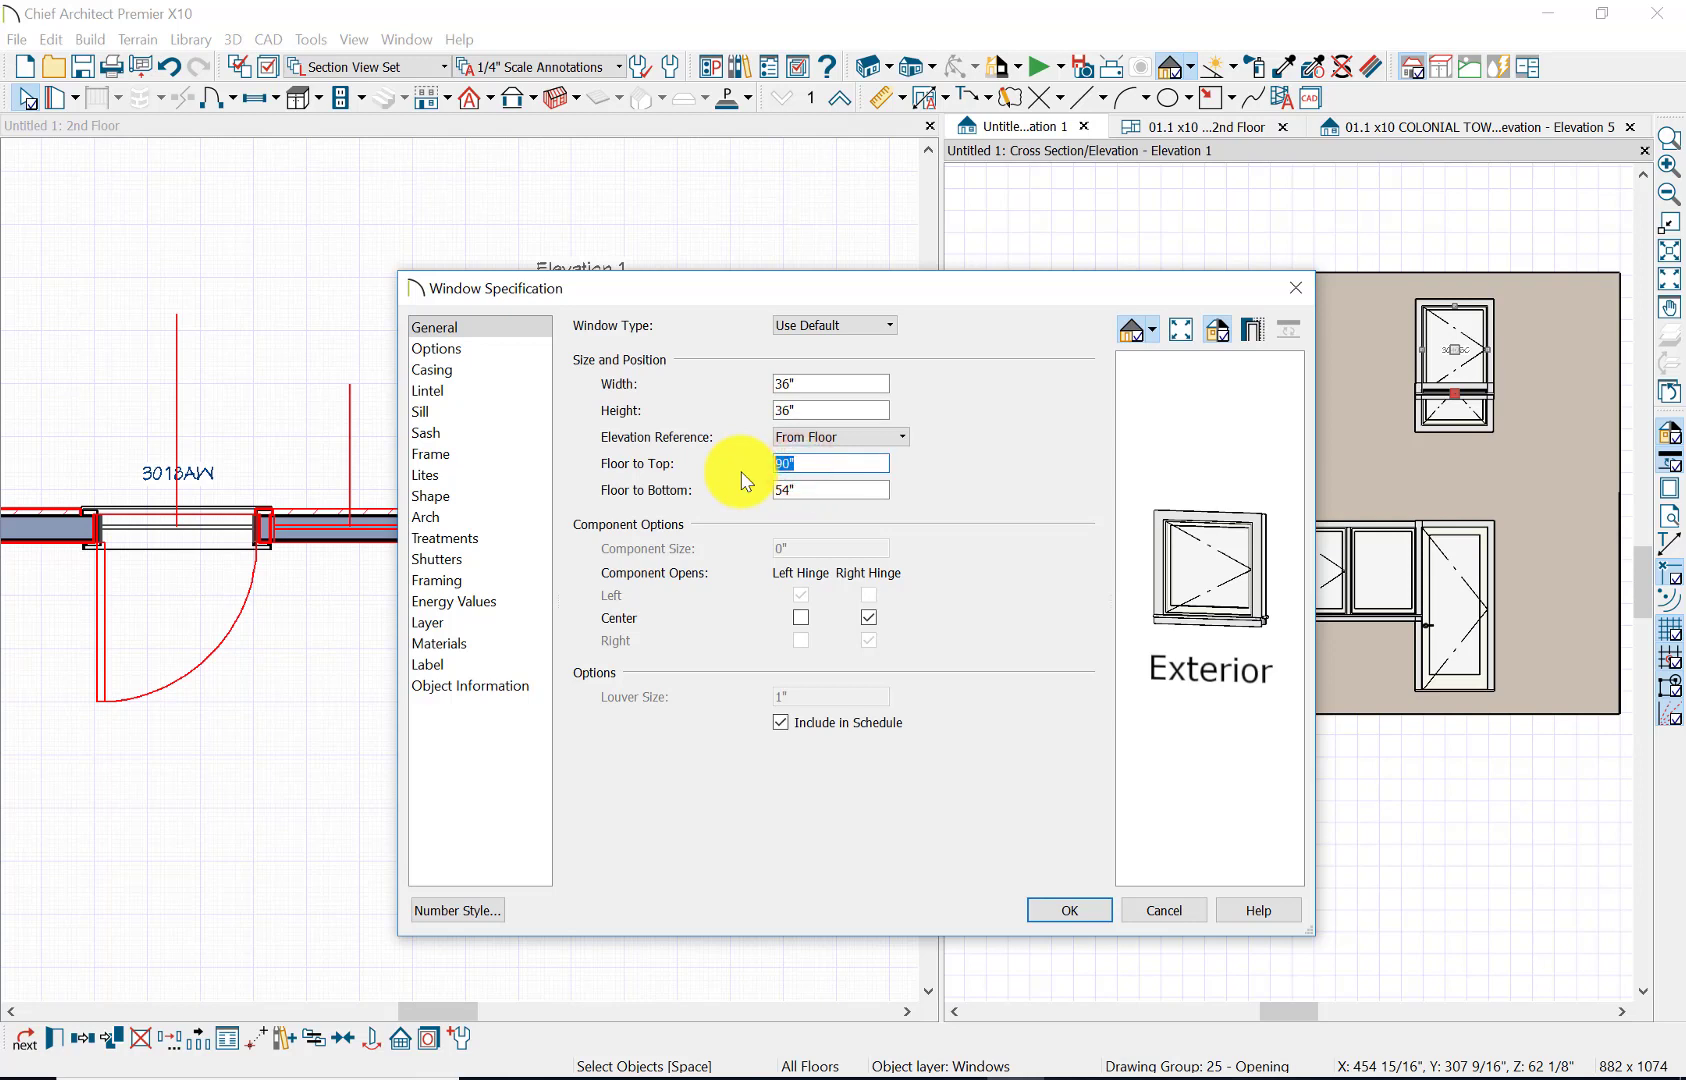
text(80)
key(Tab)
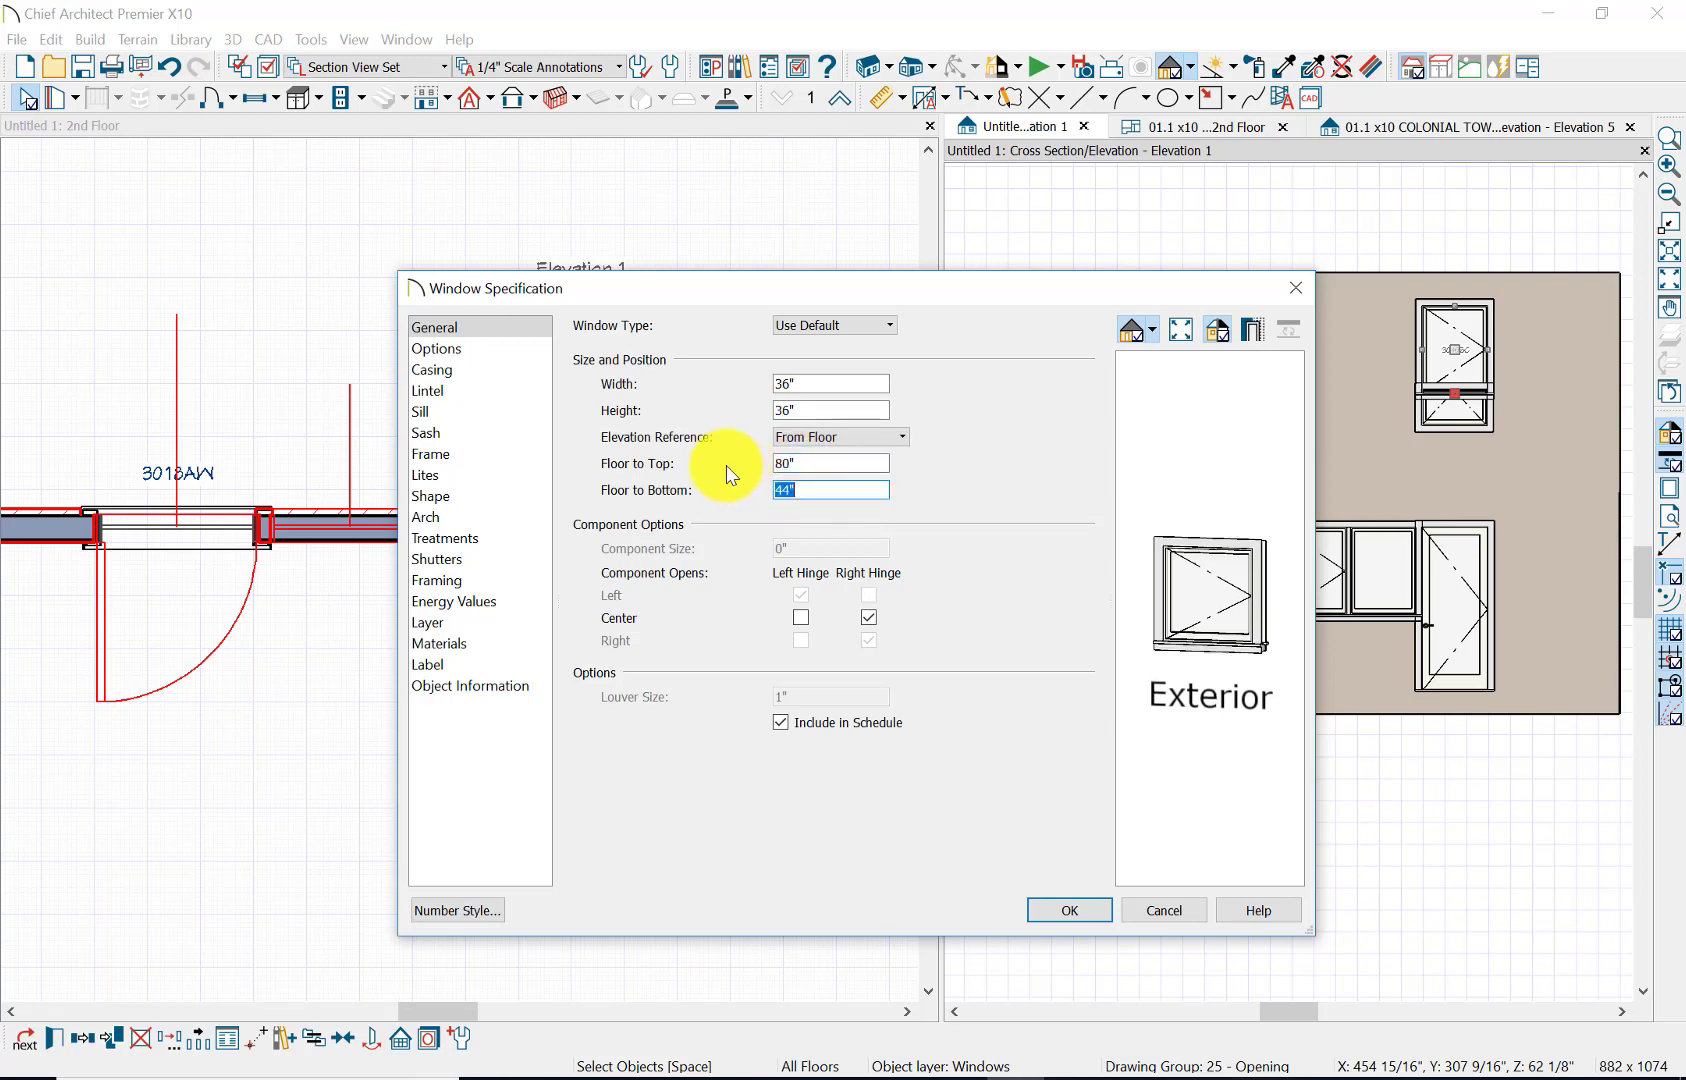
click(446, 412)
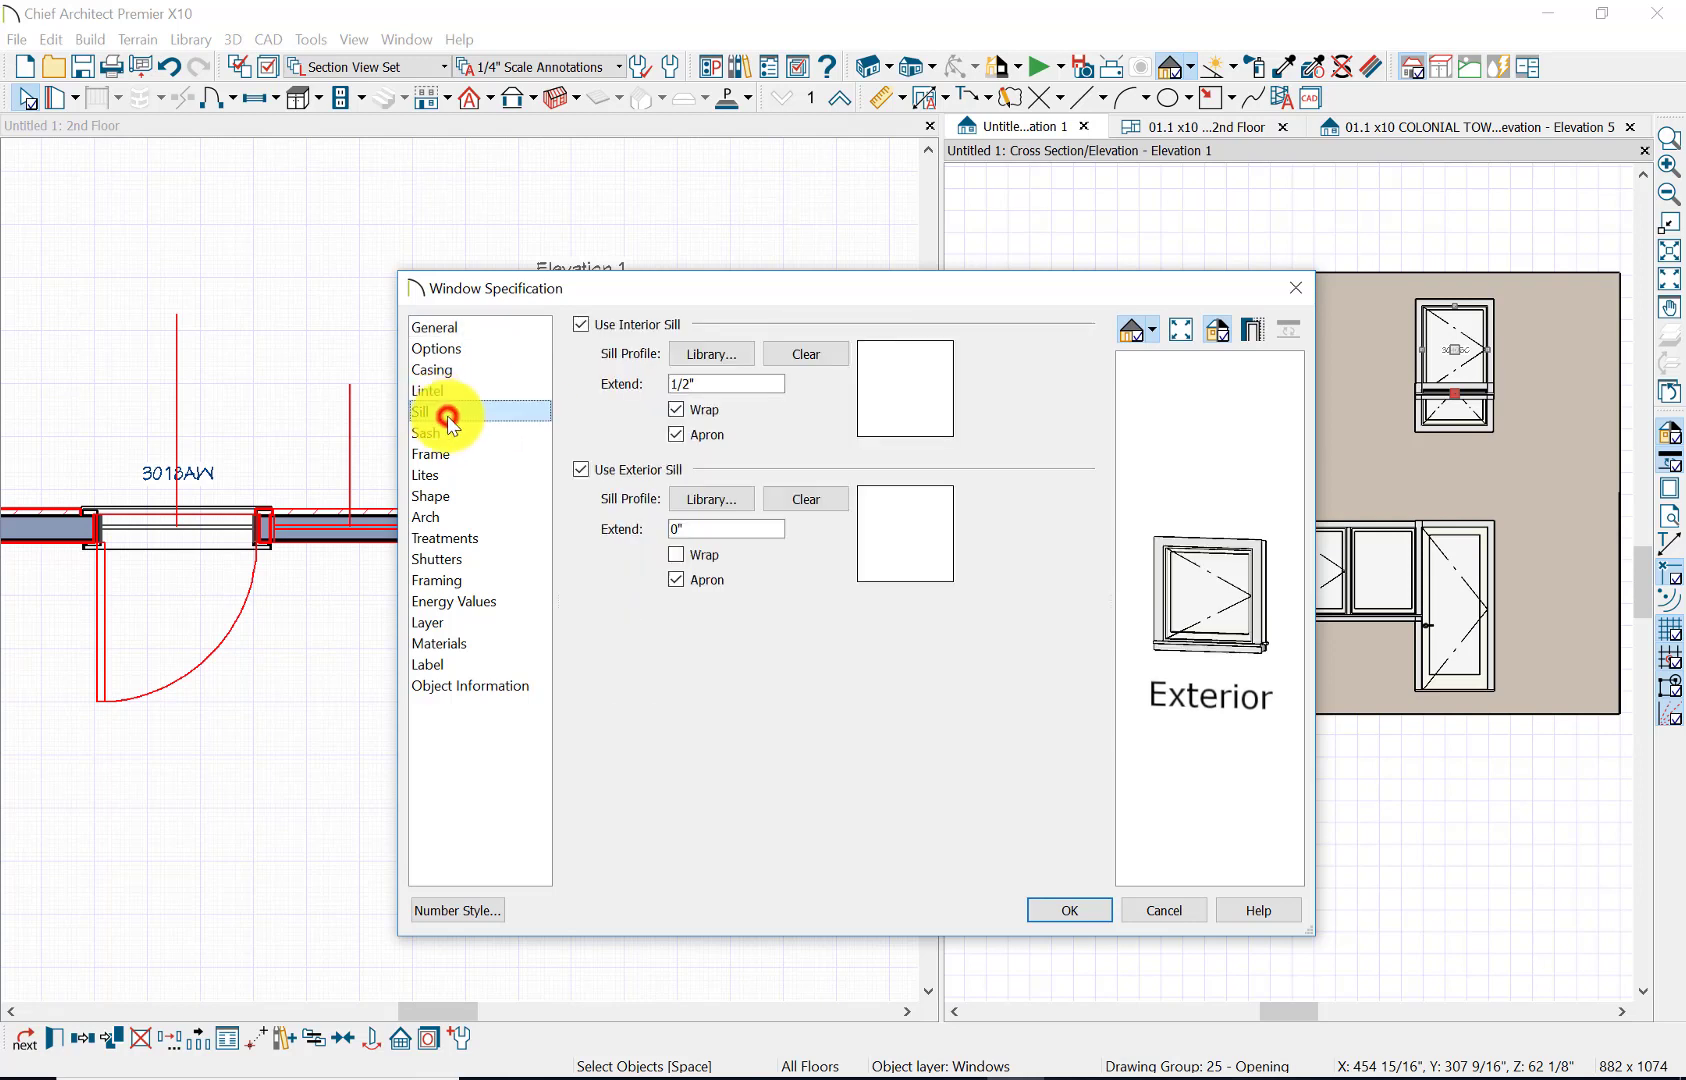
click(580, 470)
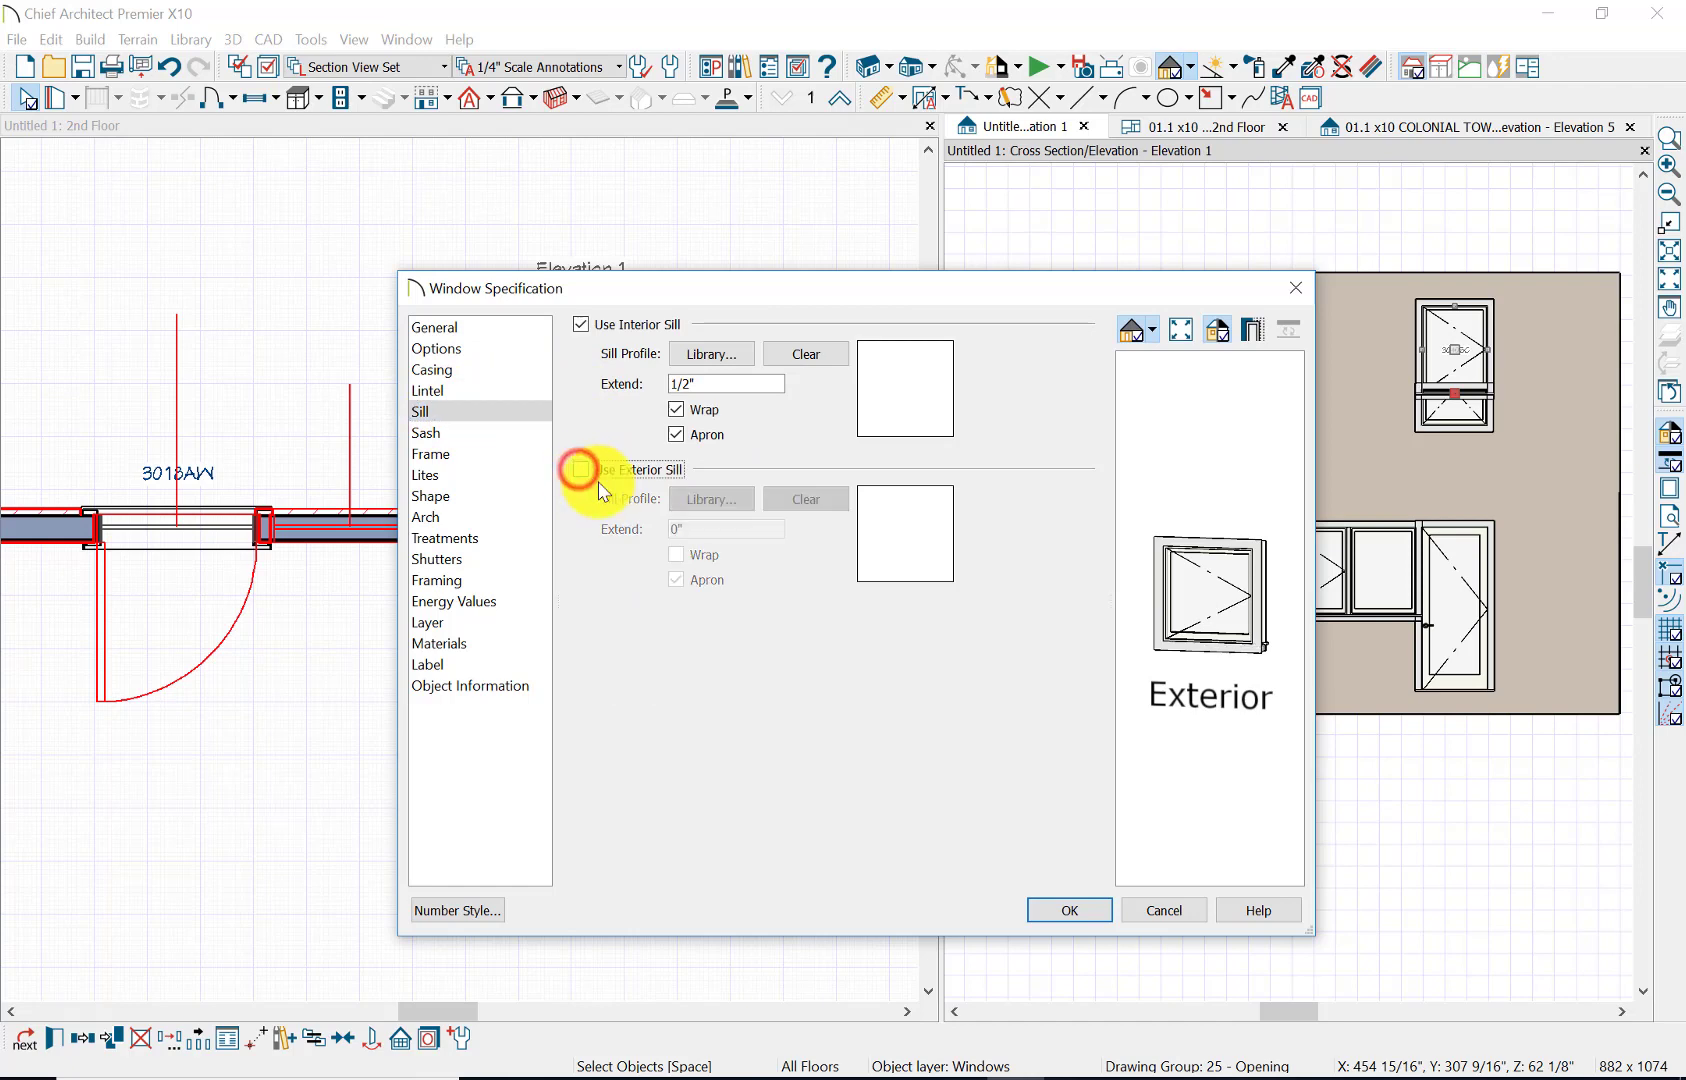
click(1070, 910)
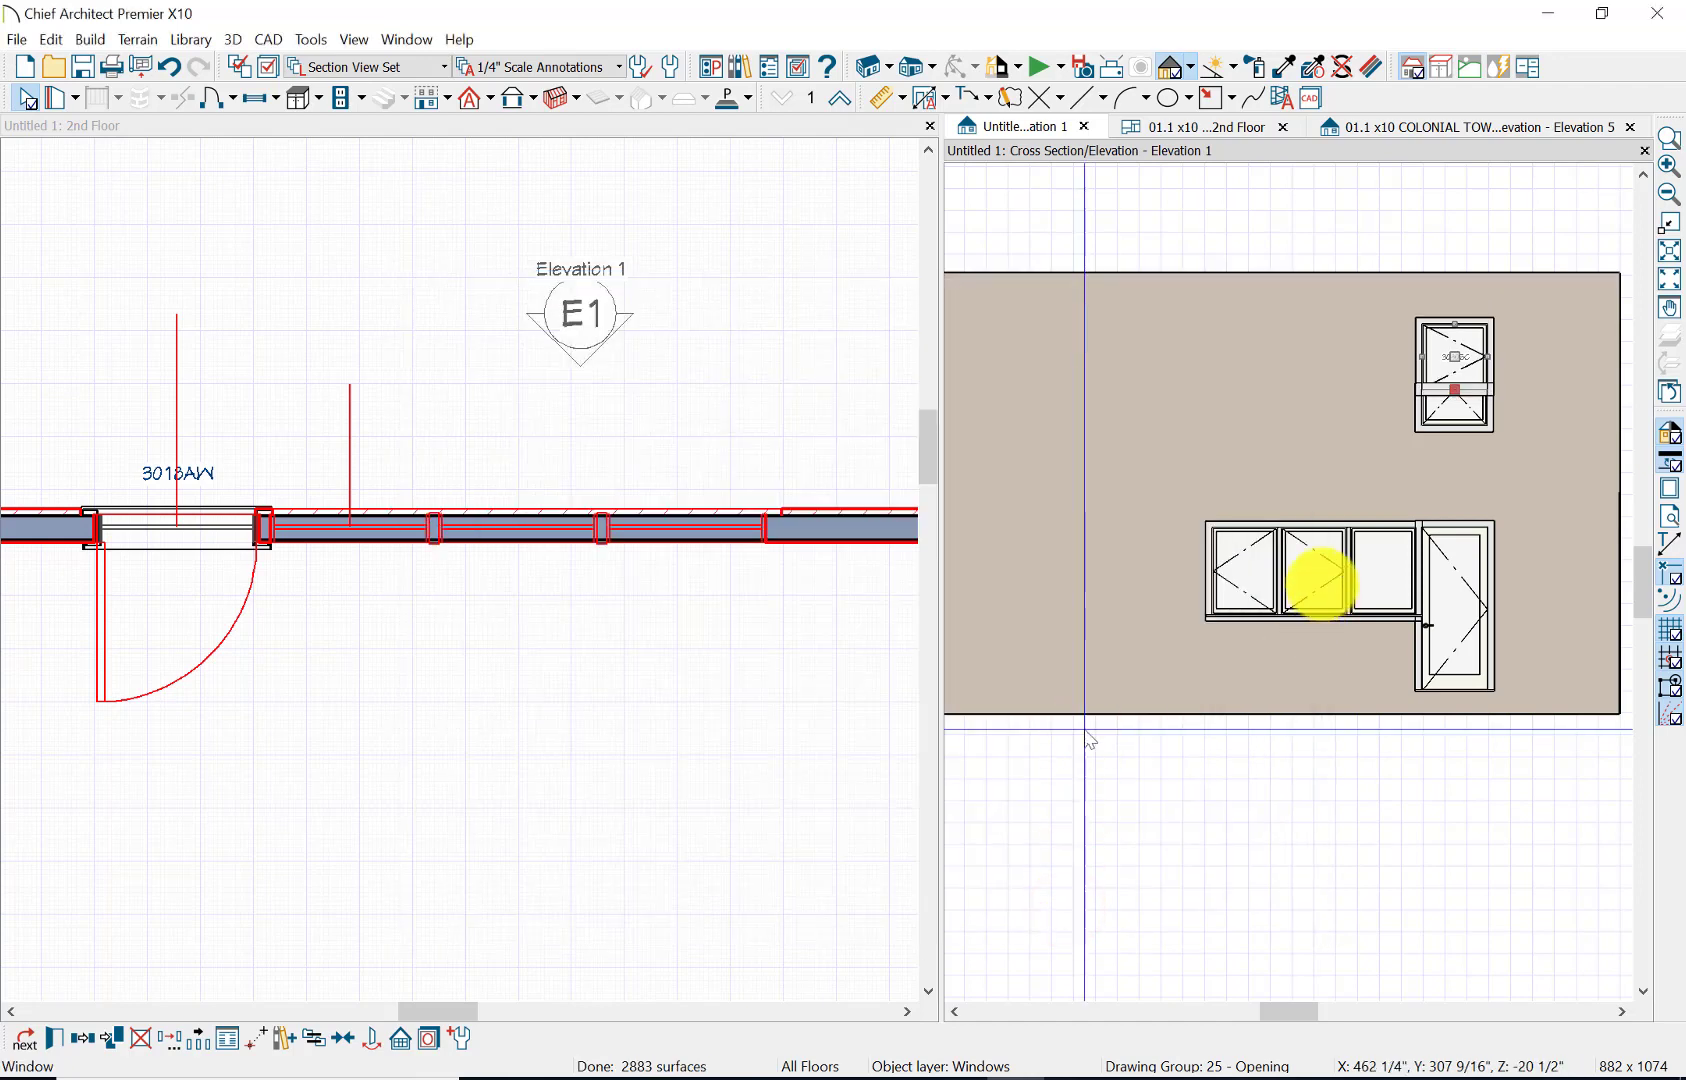
- Change the upper window to fixed glass, then mull it with the awning window below
click(1408, 411)
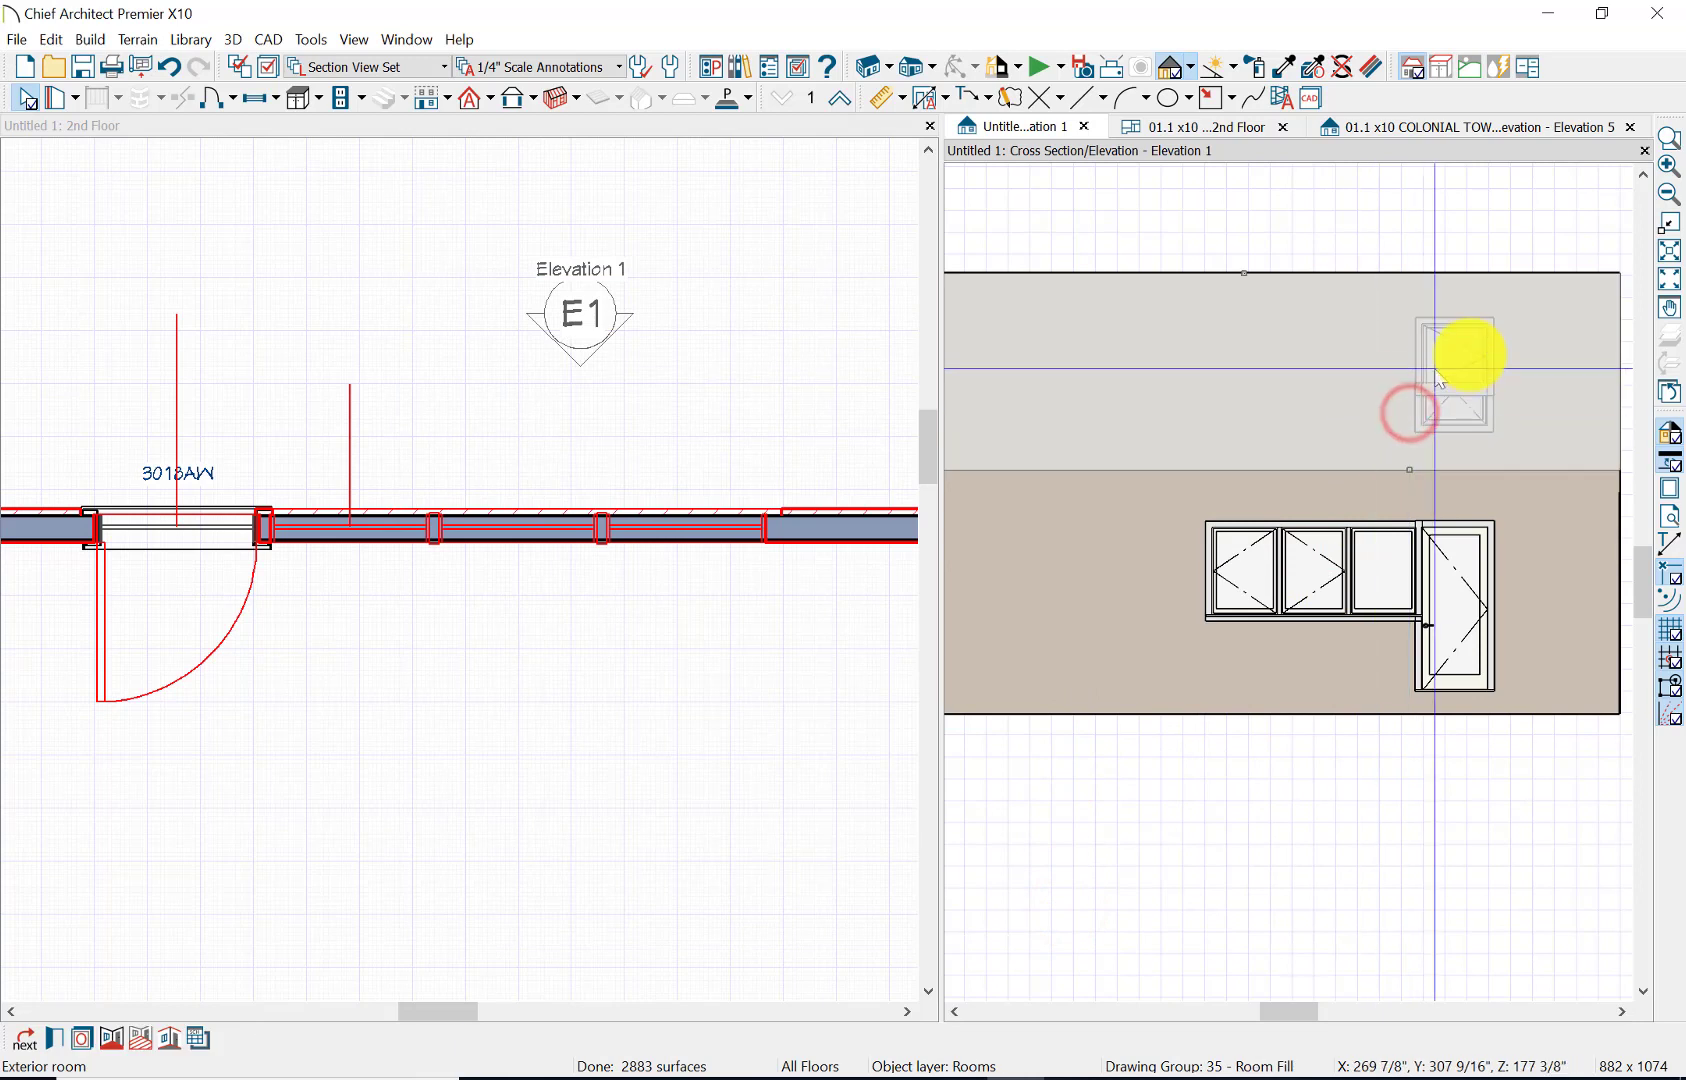
click(1460, 357)
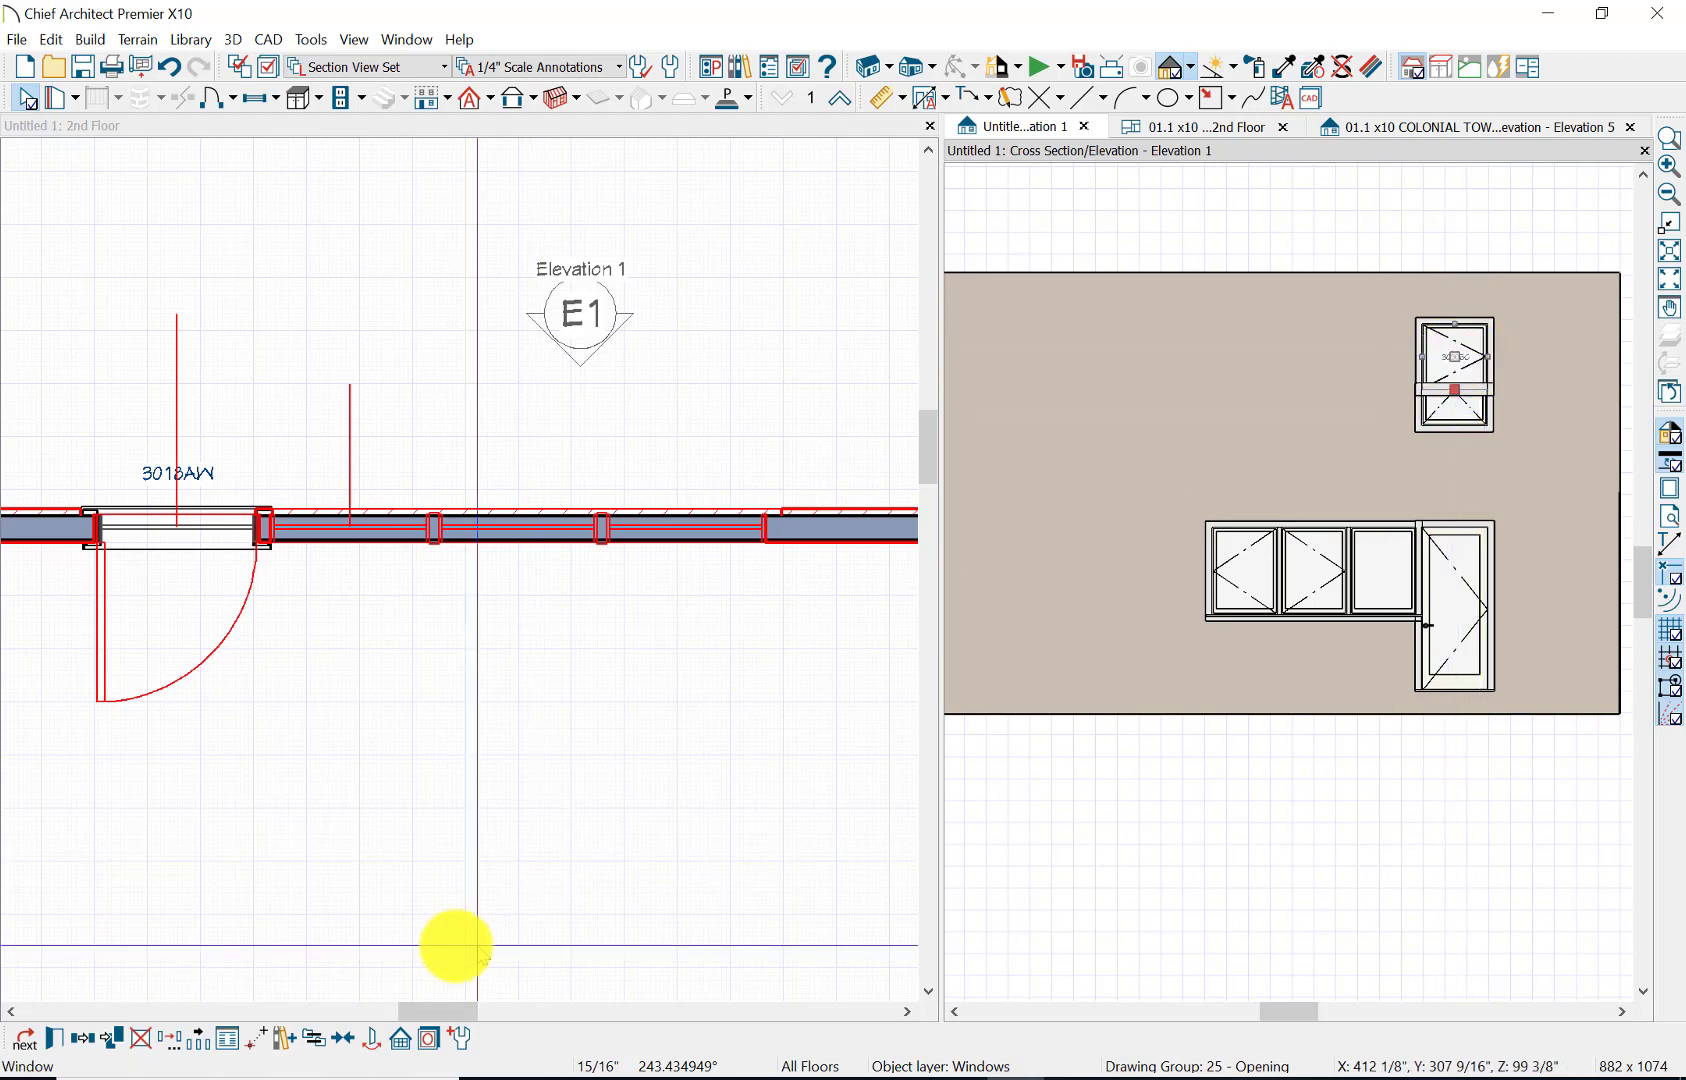
click(55, 1043)
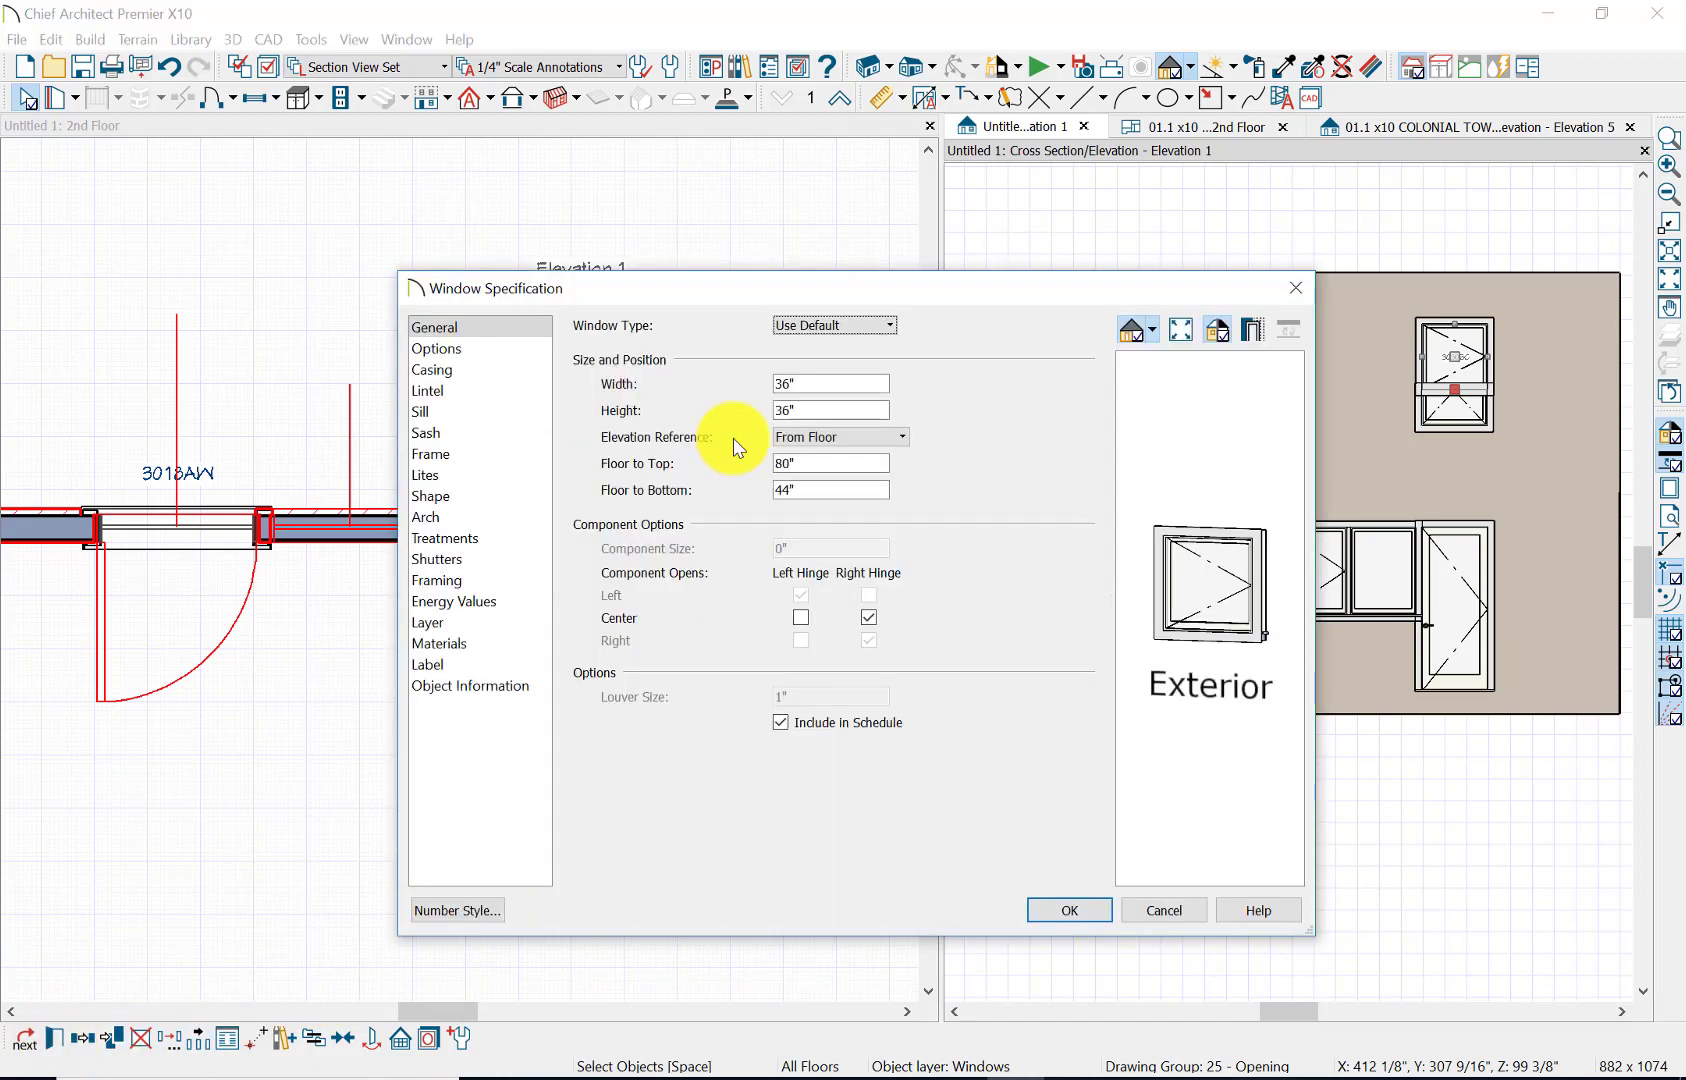
click(893, 327)
click(856, 368)
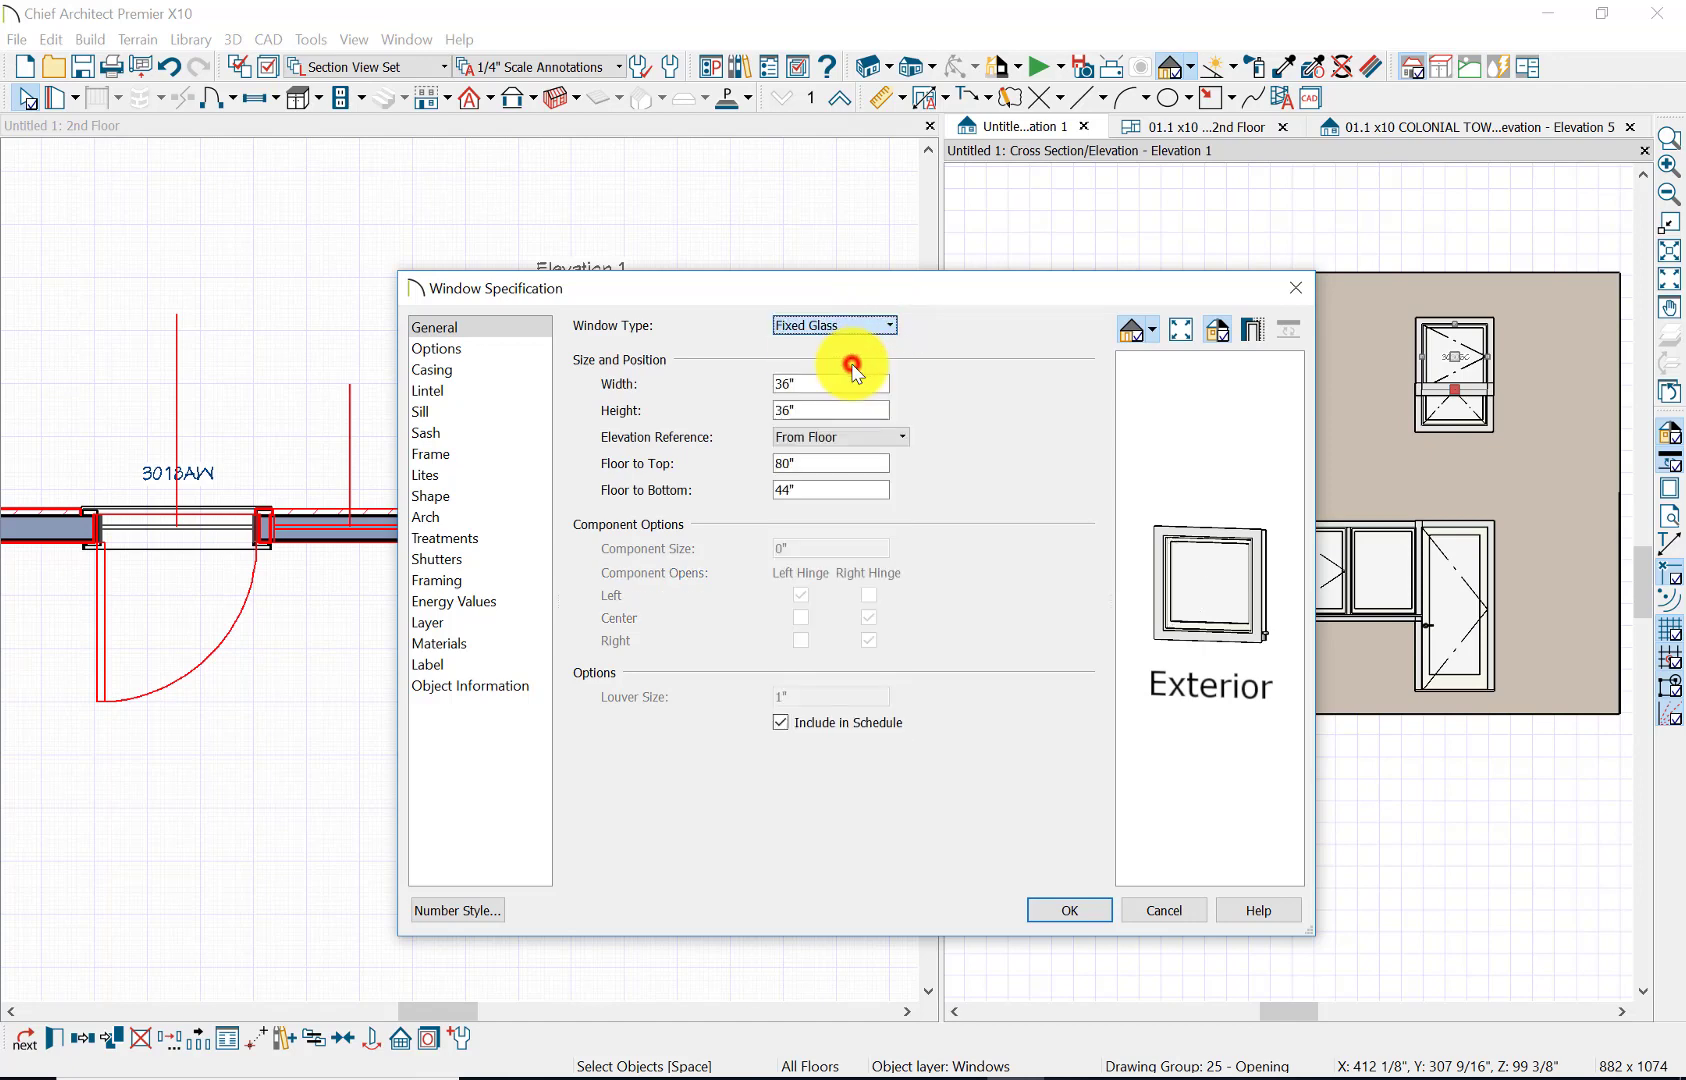
click(1070, 911)
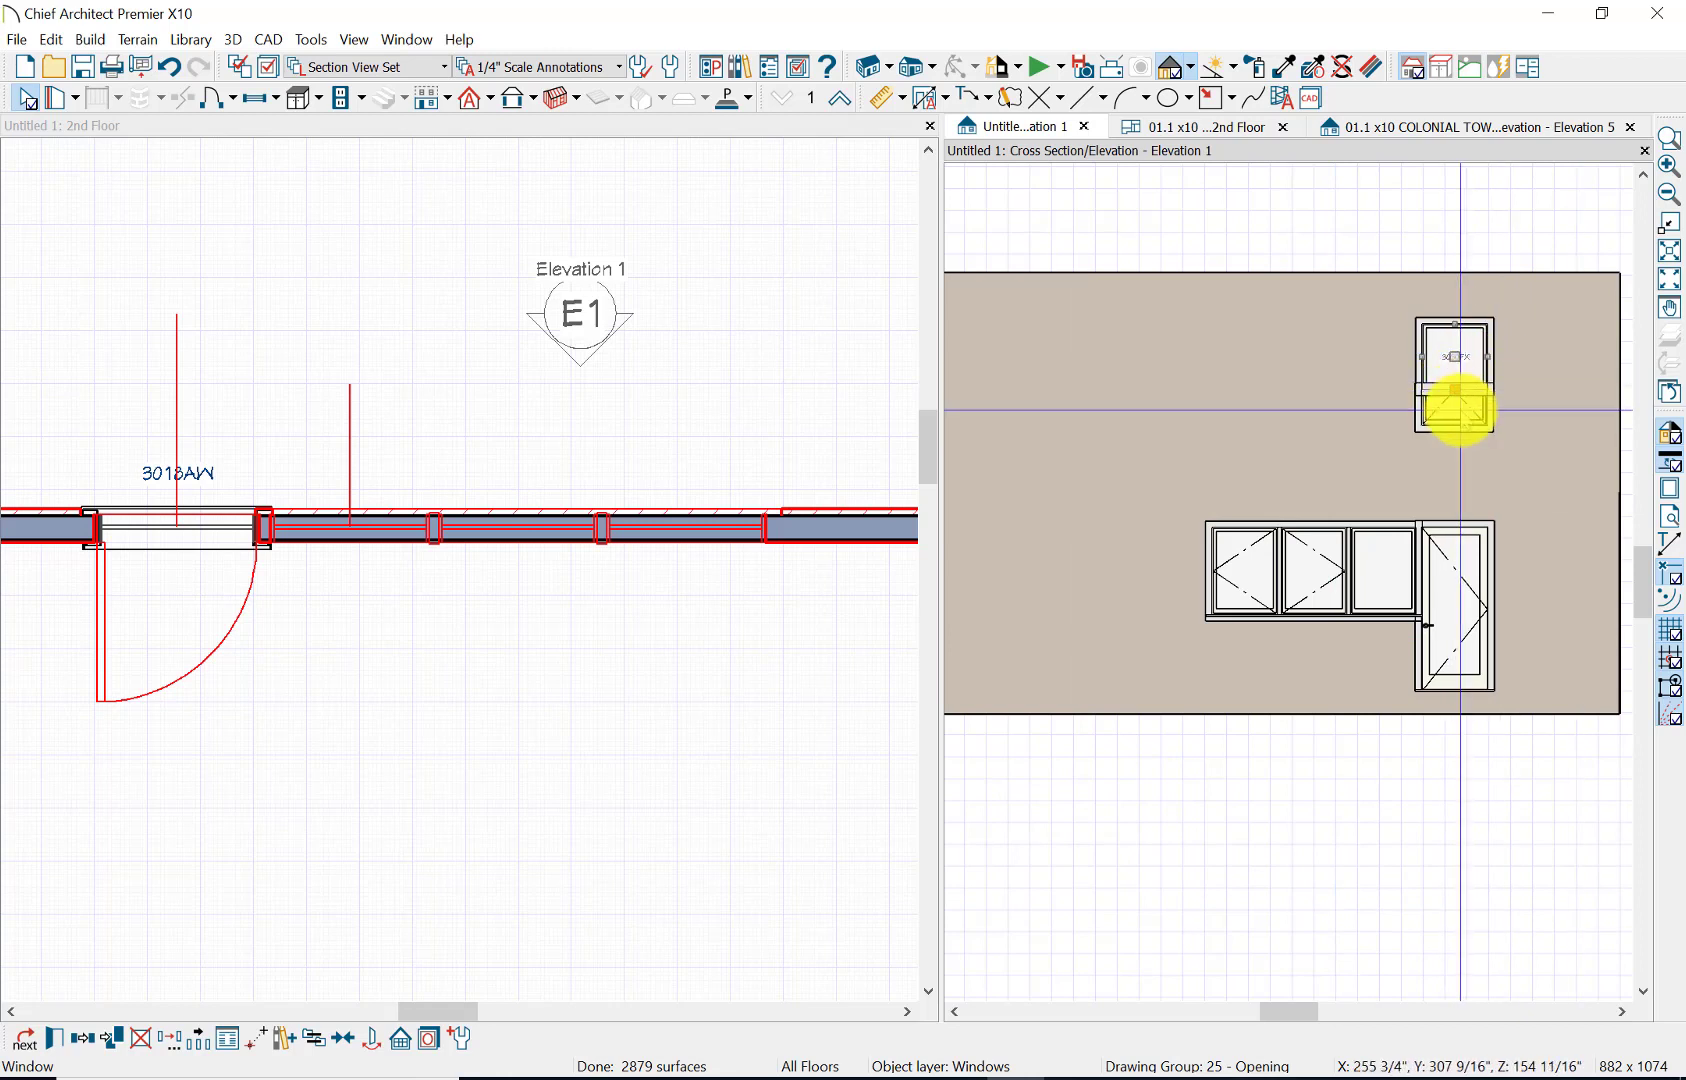
click(1458, 410)
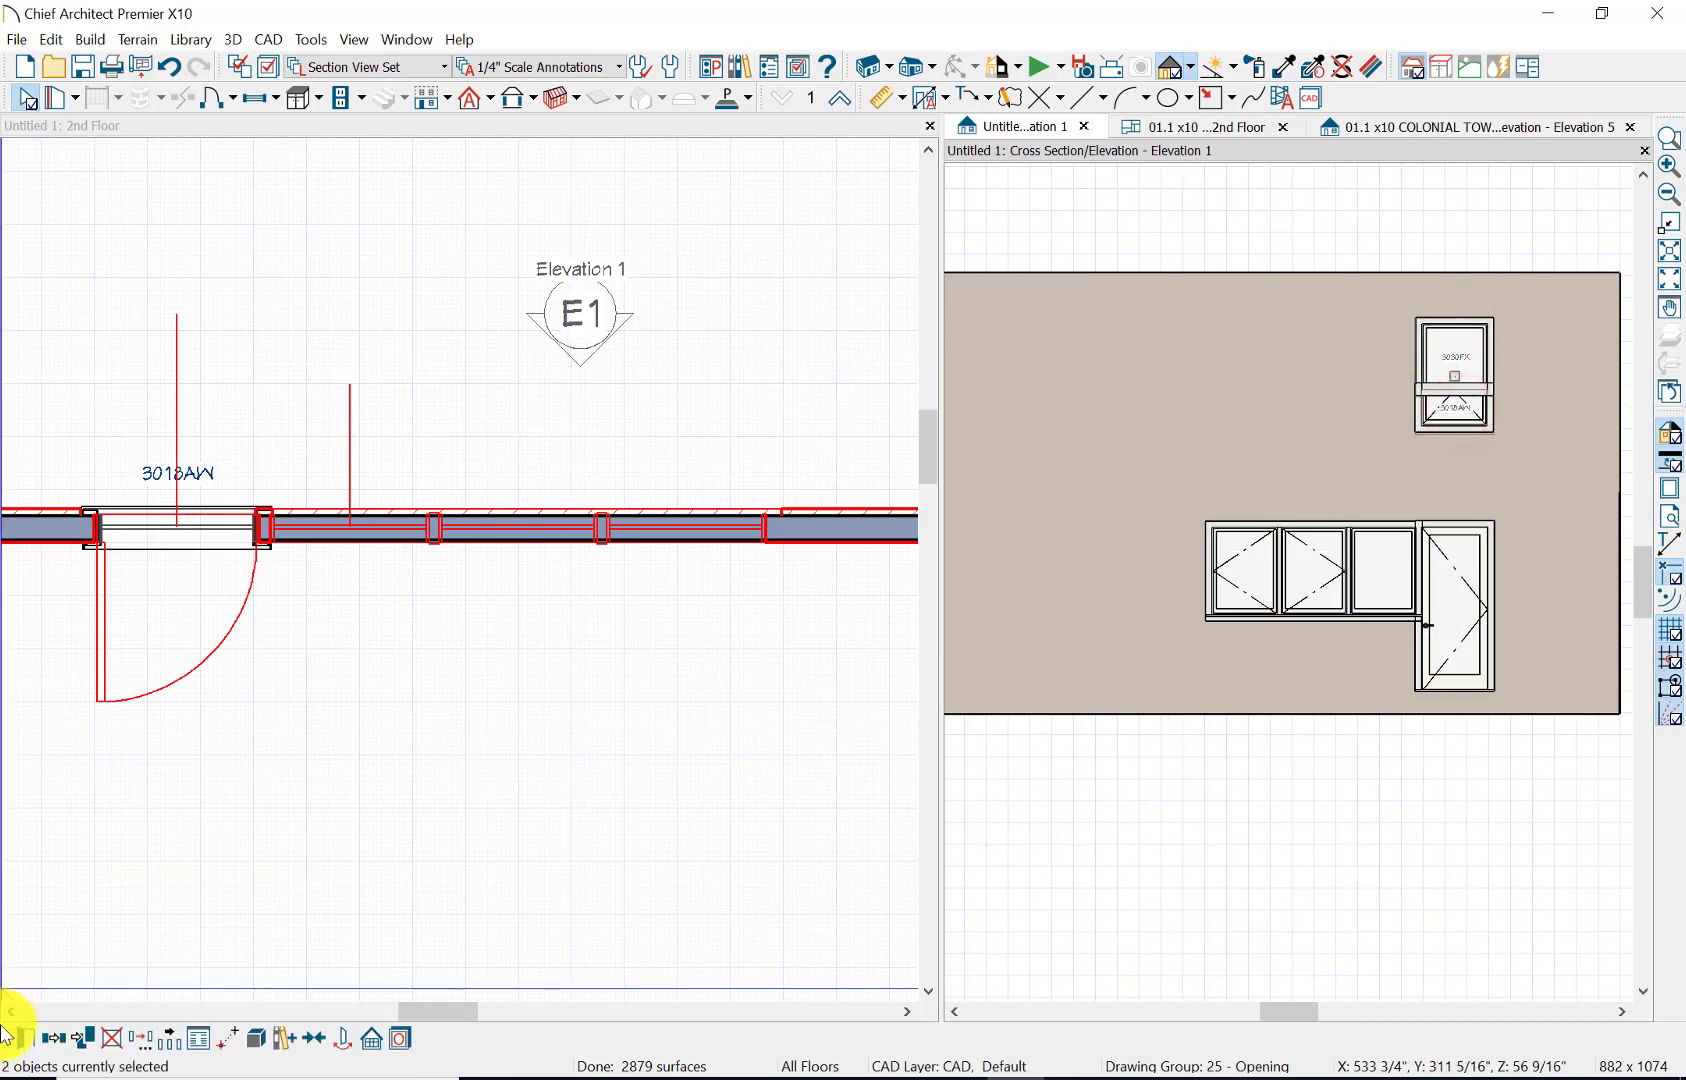
click(255, 1040)
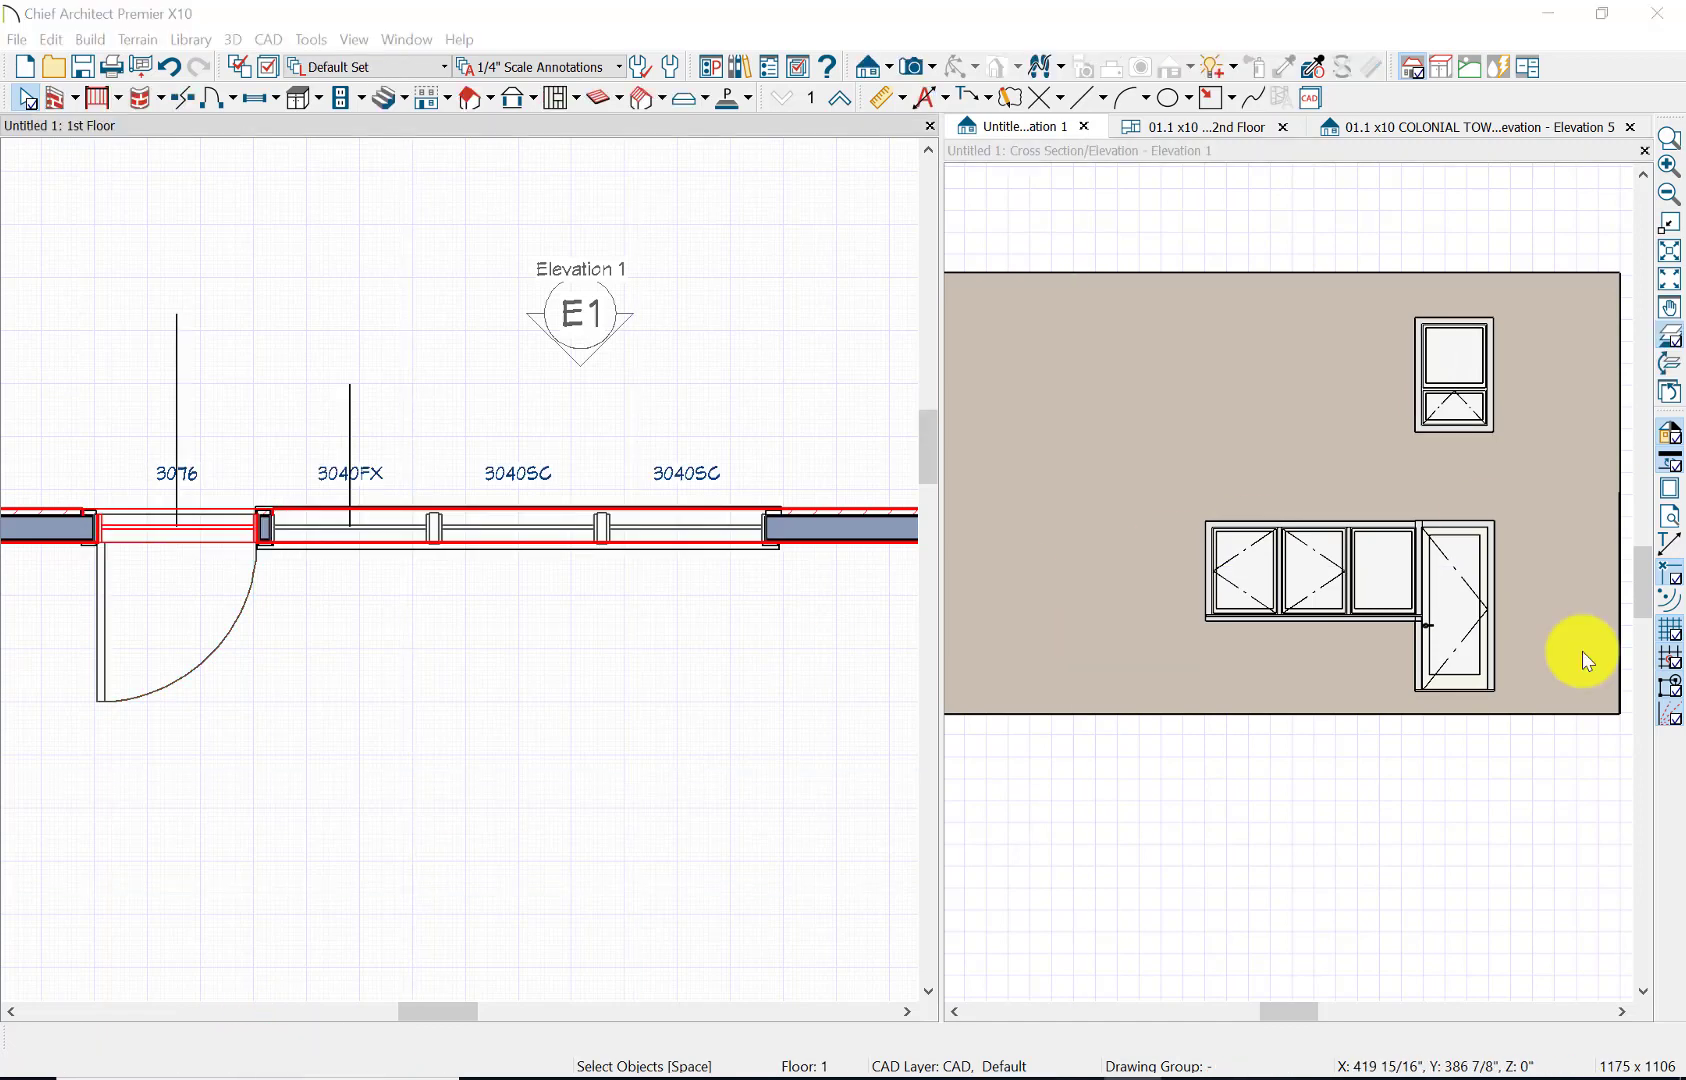
- Draw a vertical reference line up from the 3040SC window centre, then show the 2nd Floor
scroll(151, 680, up, 1)
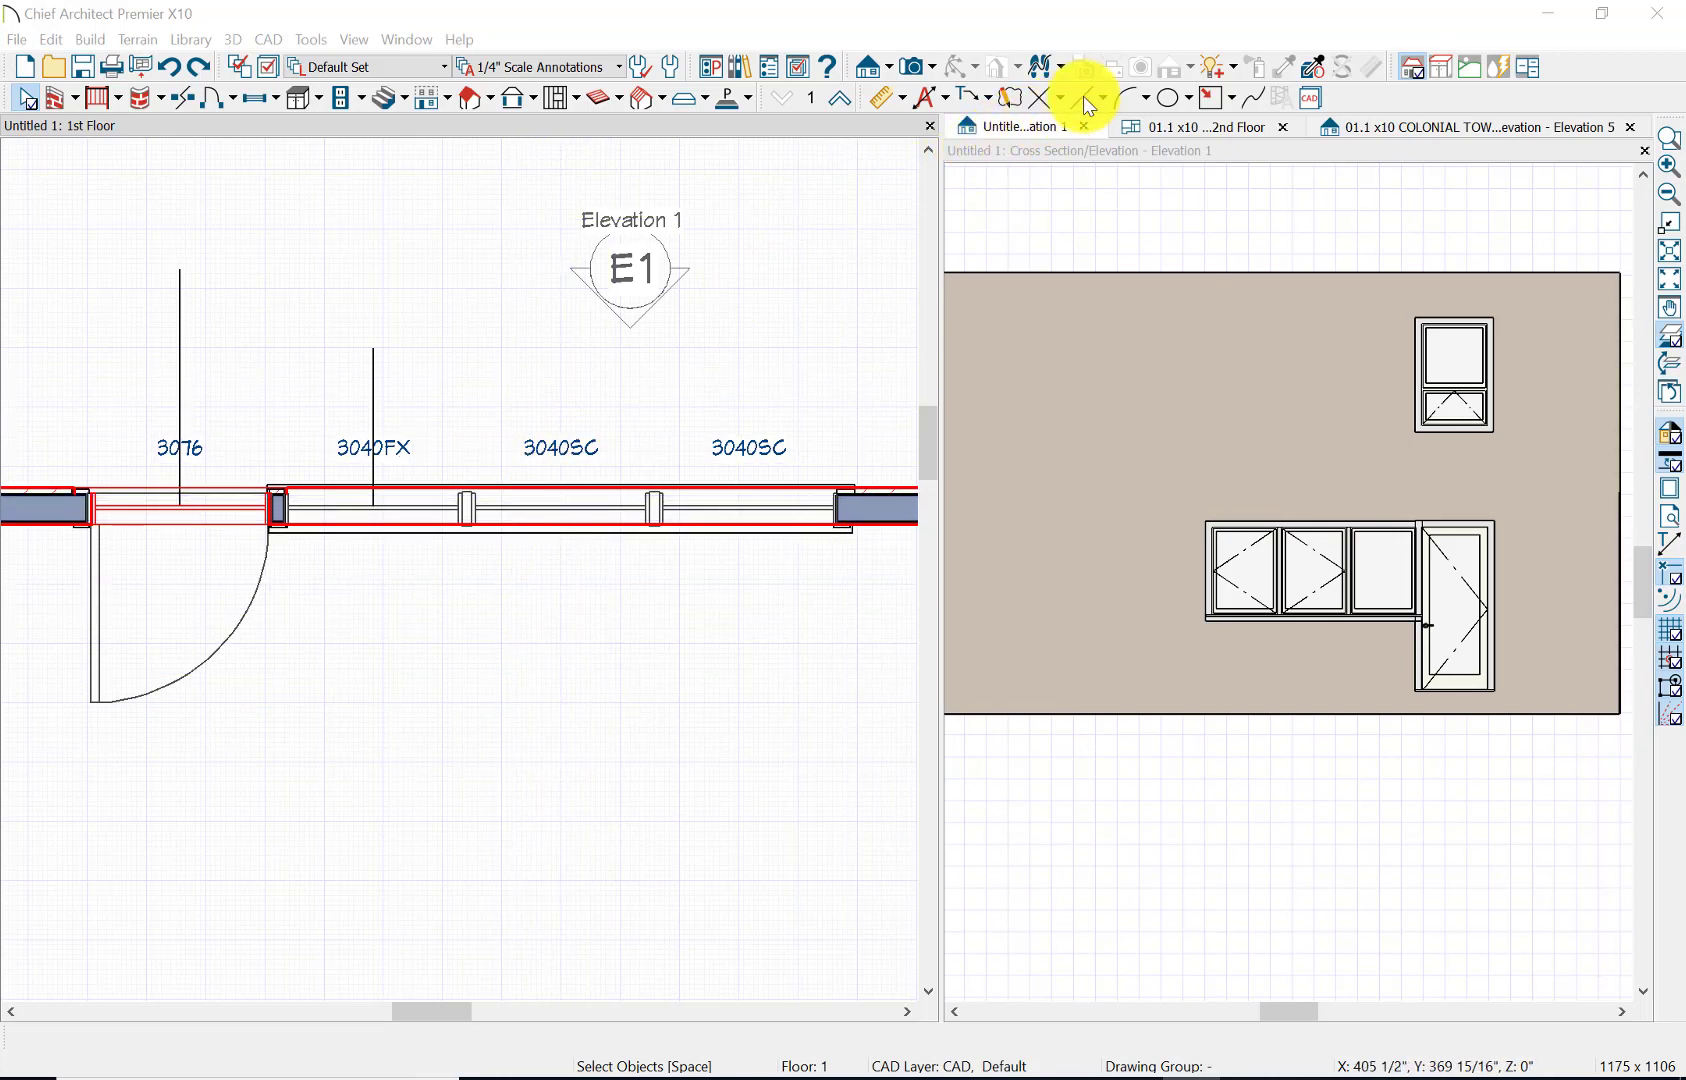
drag(1106, 101, 1106, 130)
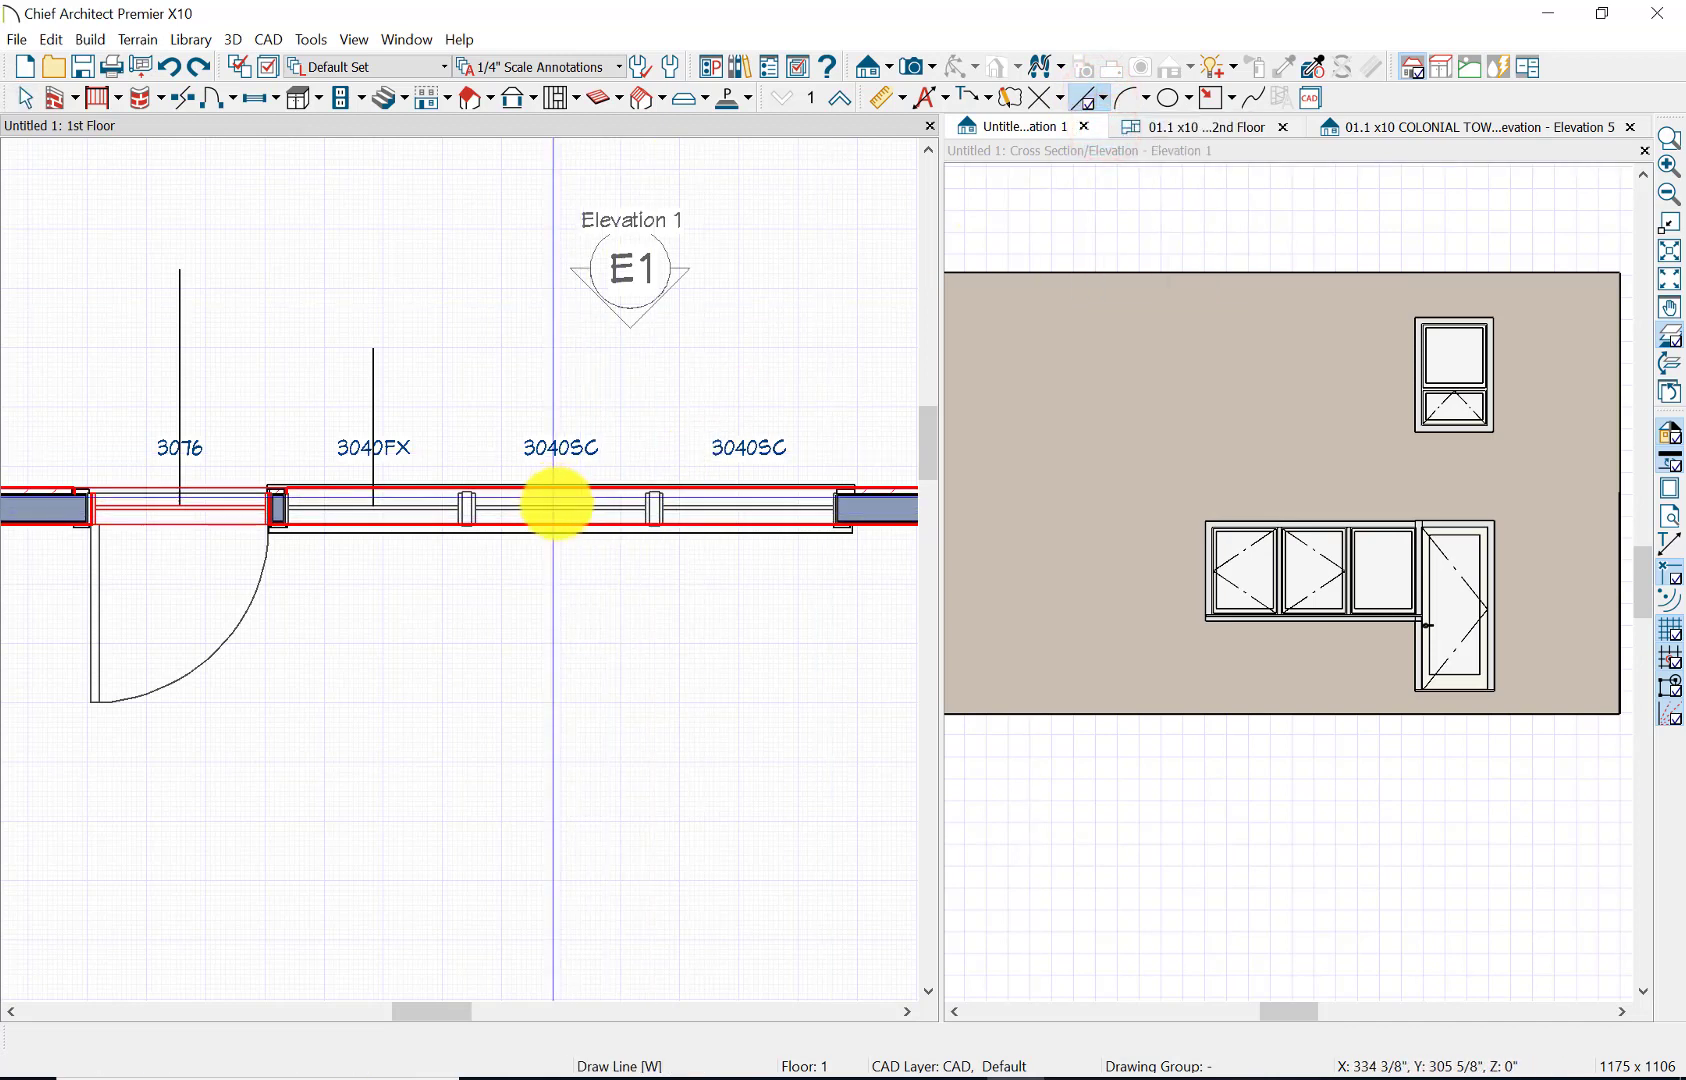
click(561, 500)
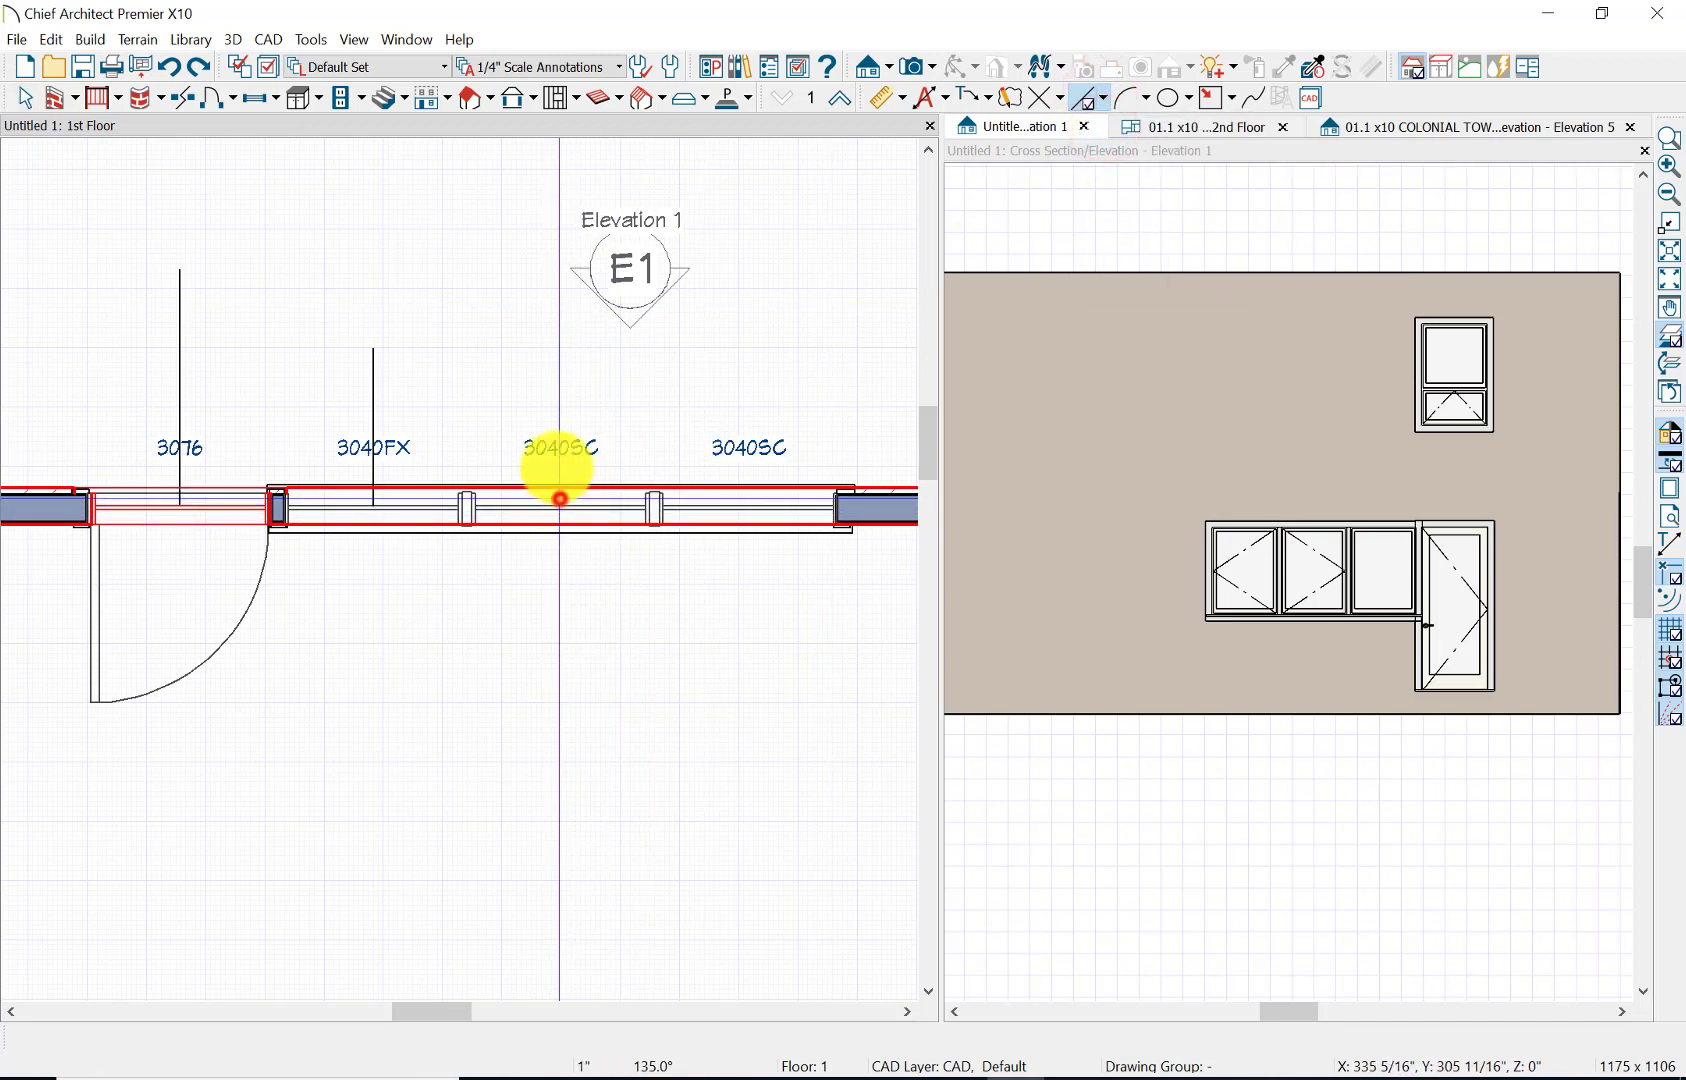
click(579, 336)
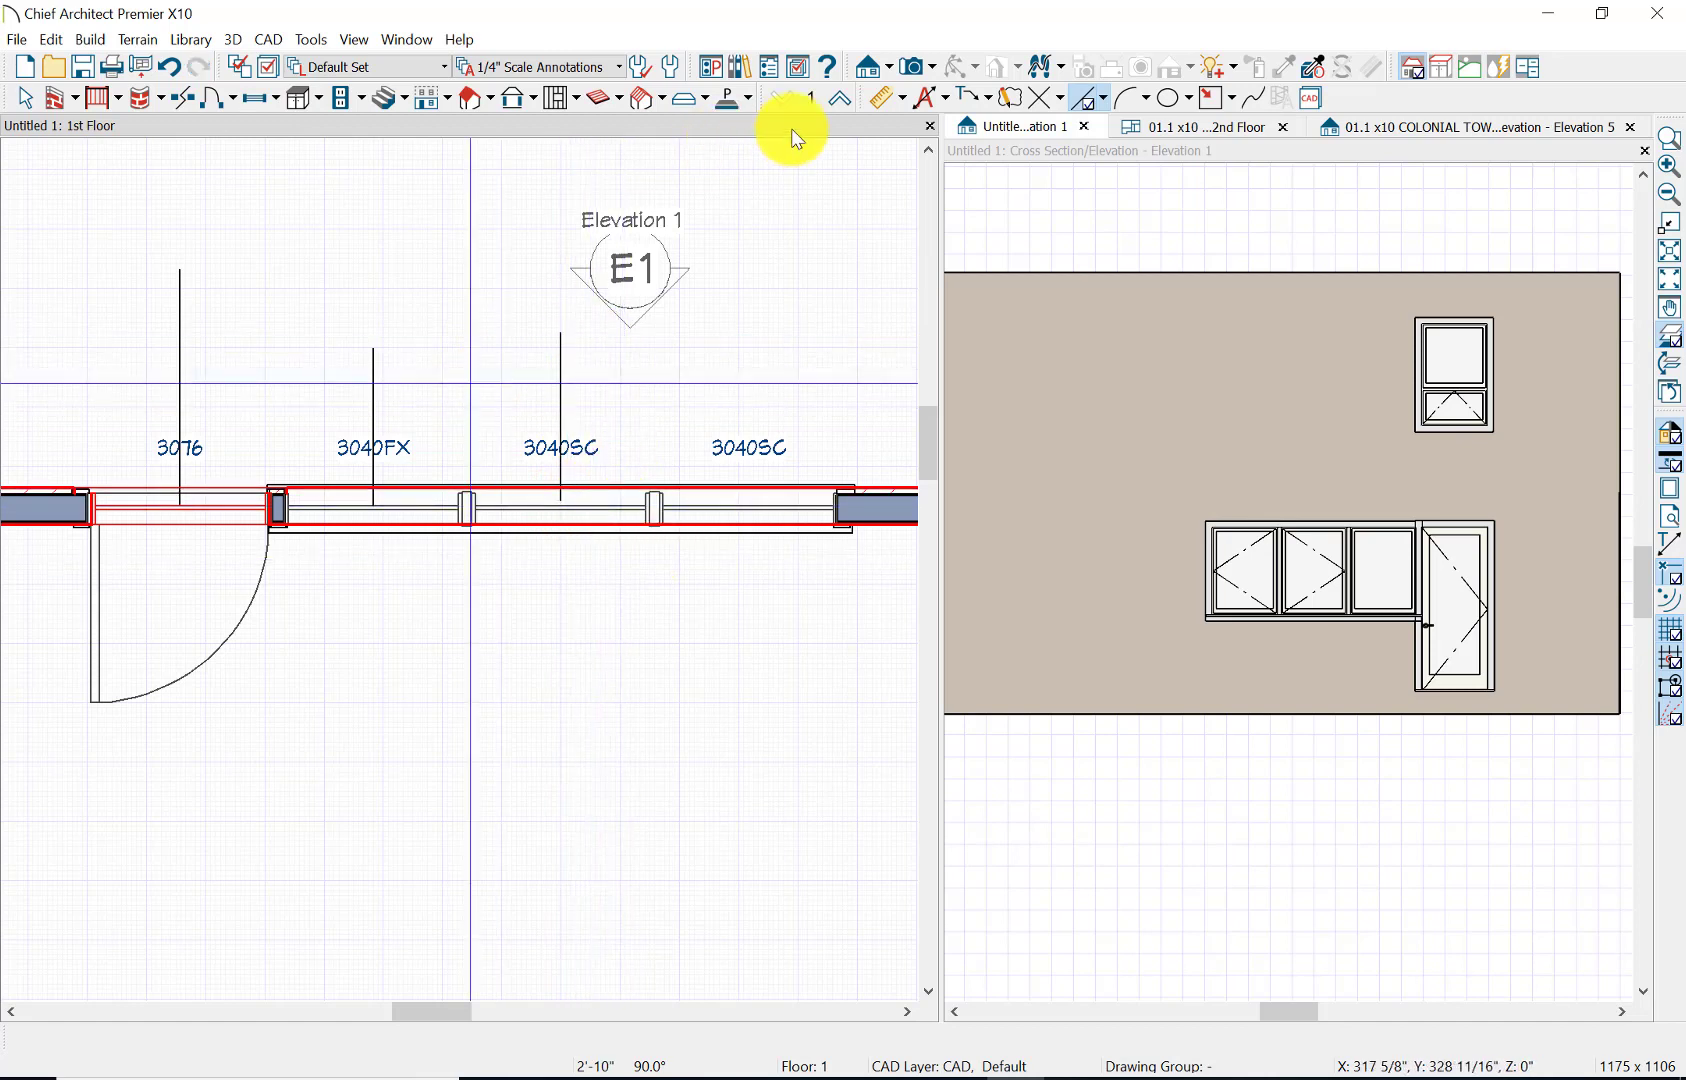
click(843, 100)
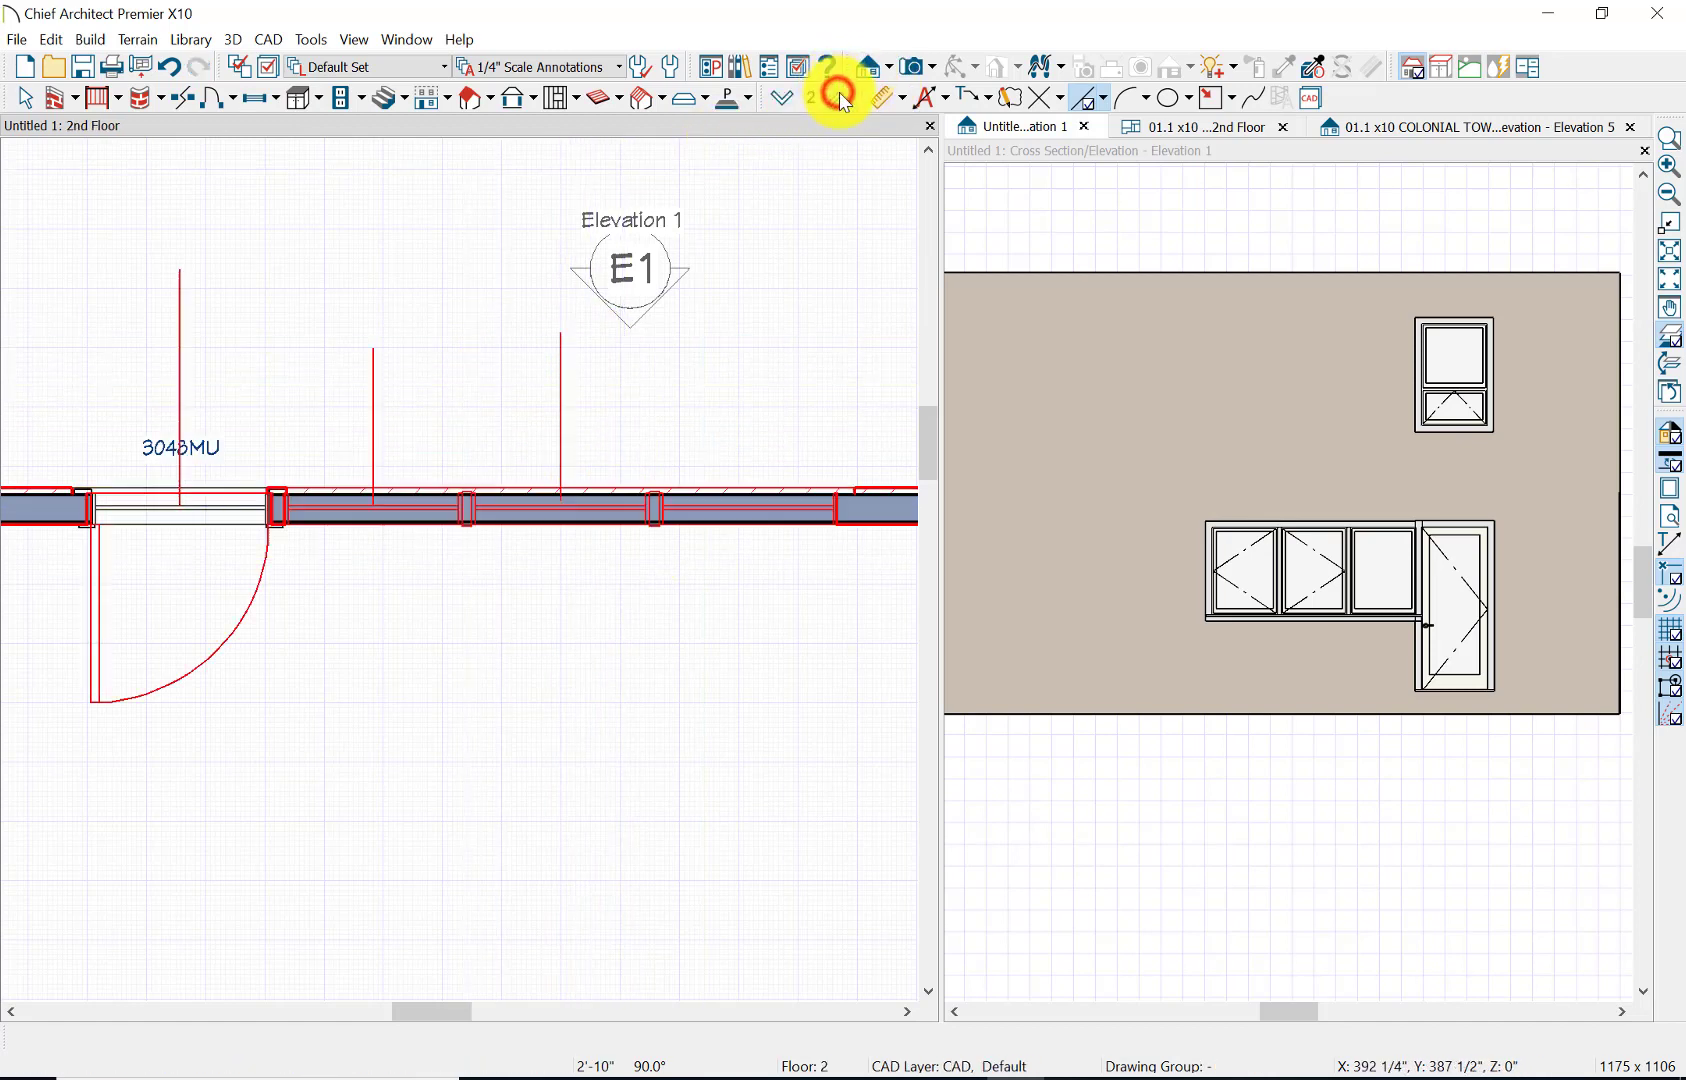
- Copy the mulled unit and paste a second one into the second-floor wall at the reference line
click(24, 98)
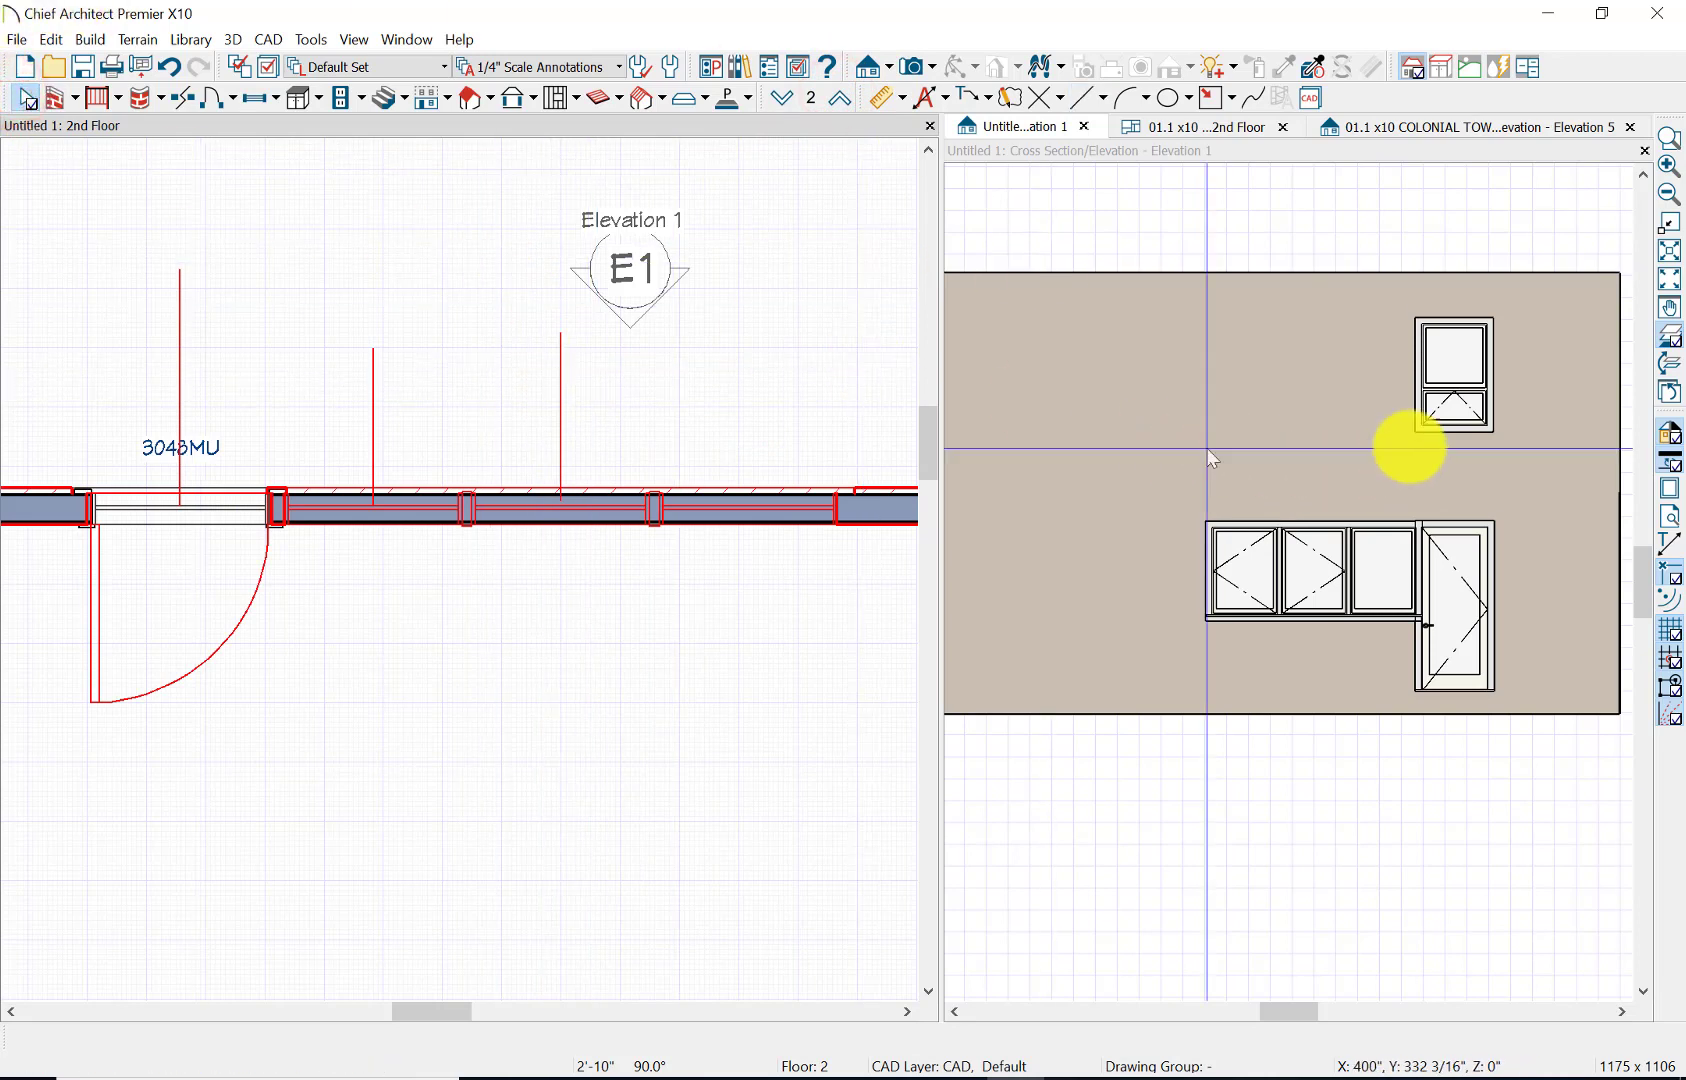
click(1459, 367)
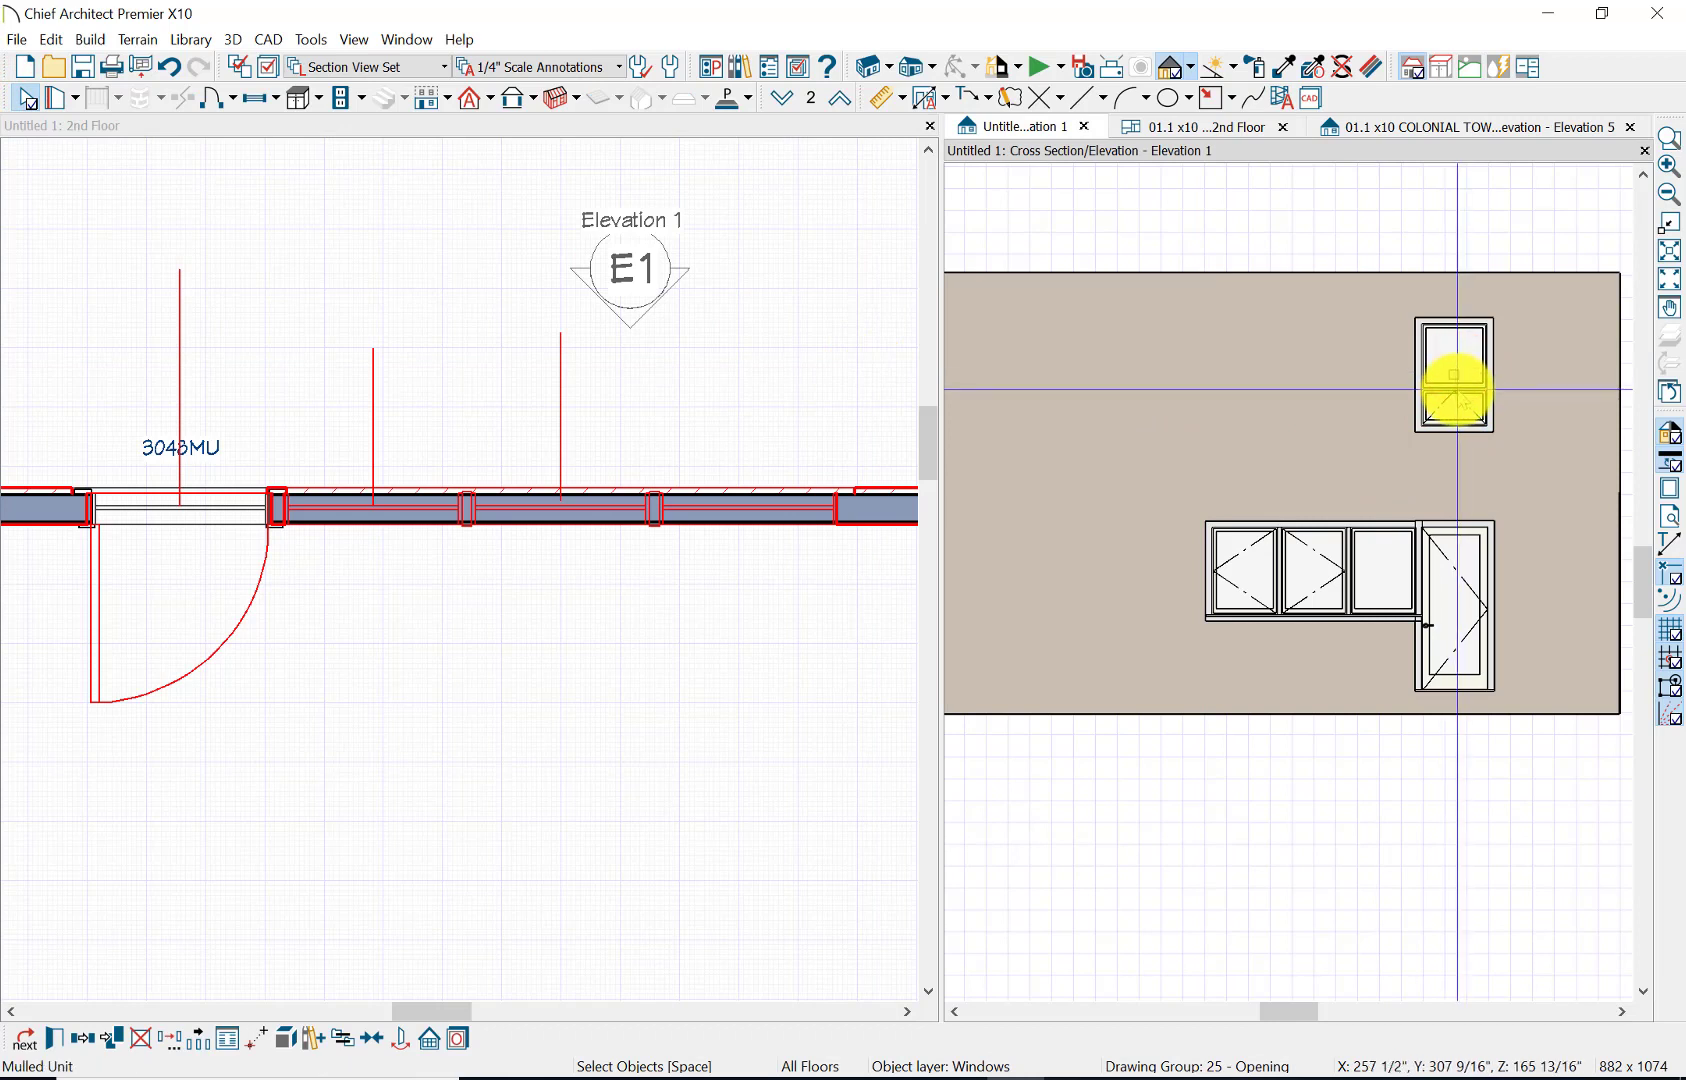
key(Escape)
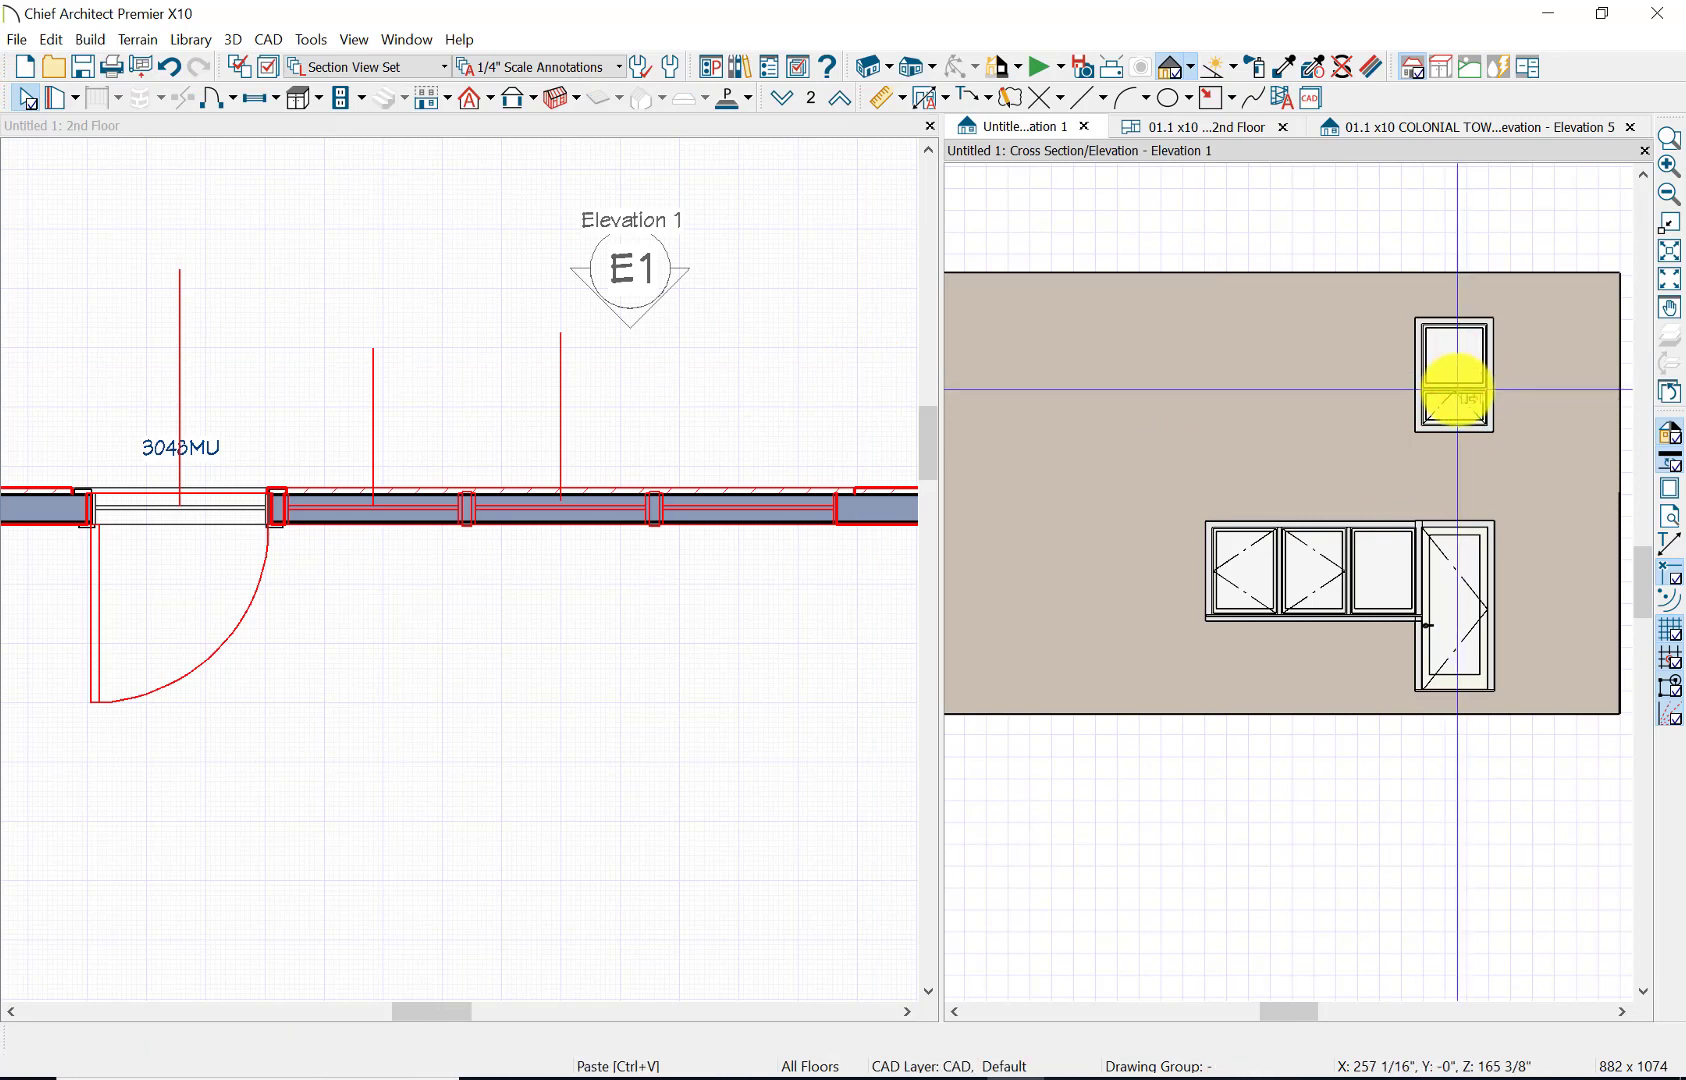
click(373, 496)
click(403, 410)
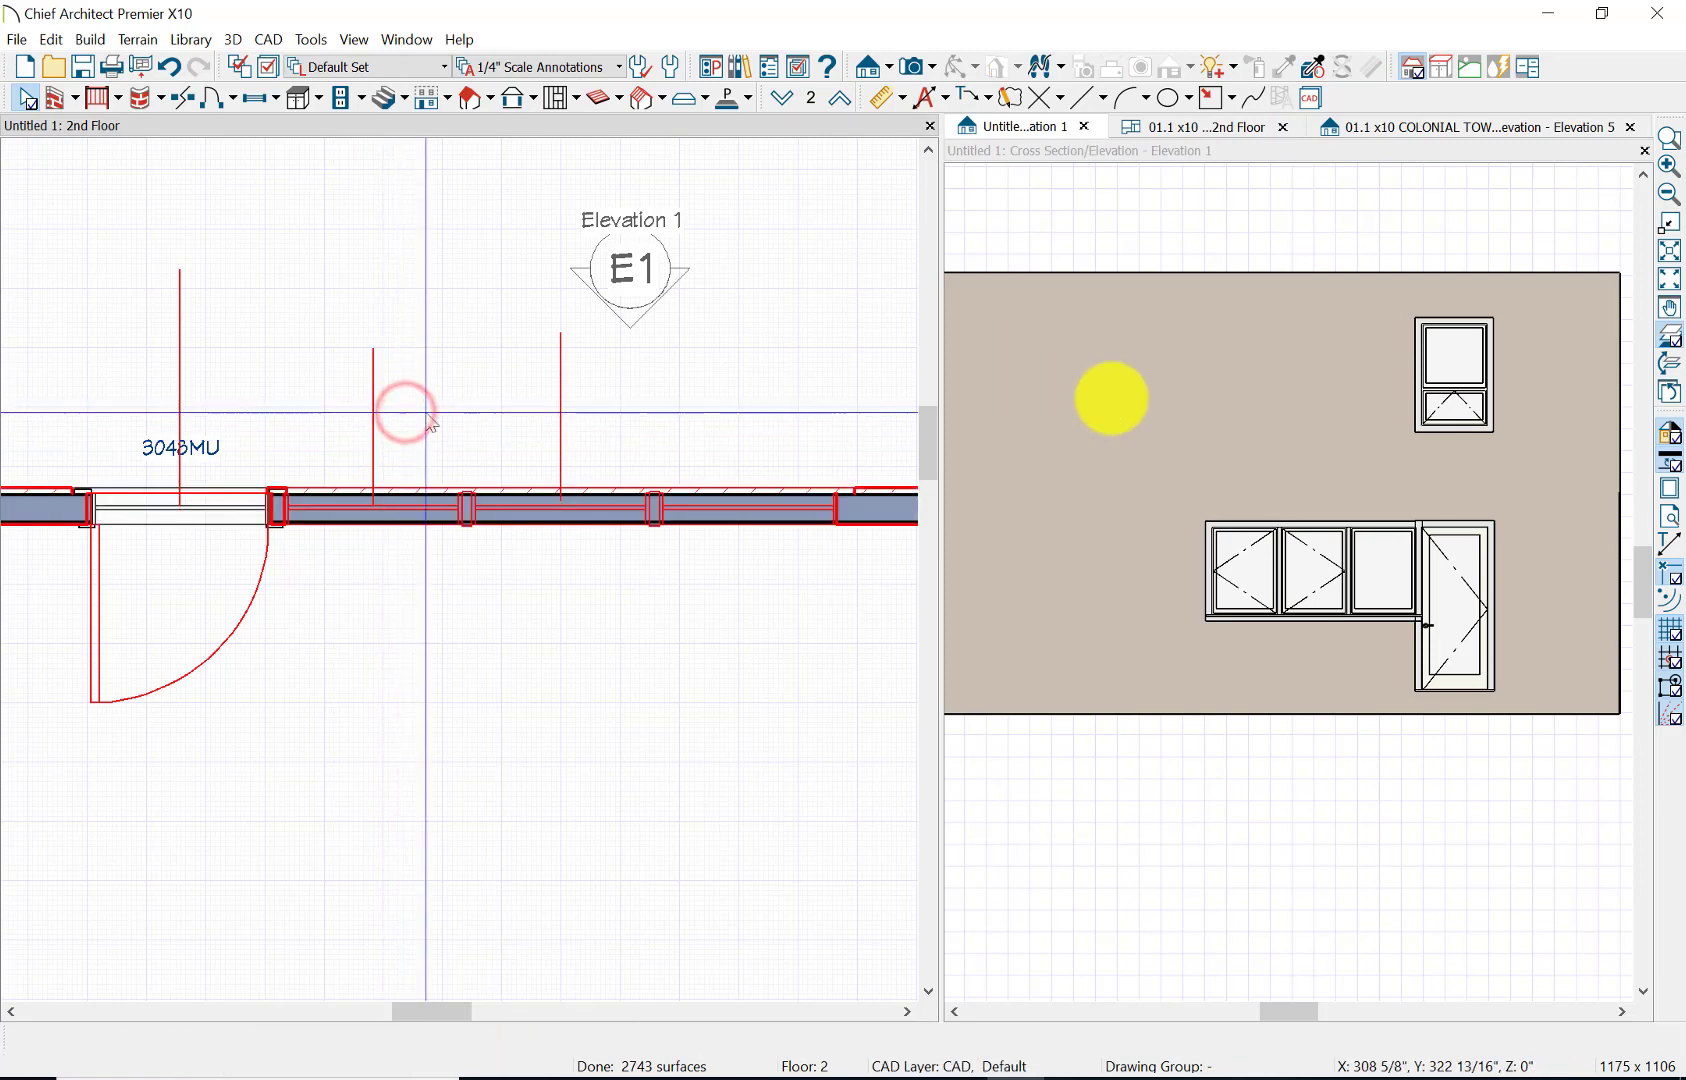
click(1455, 347)
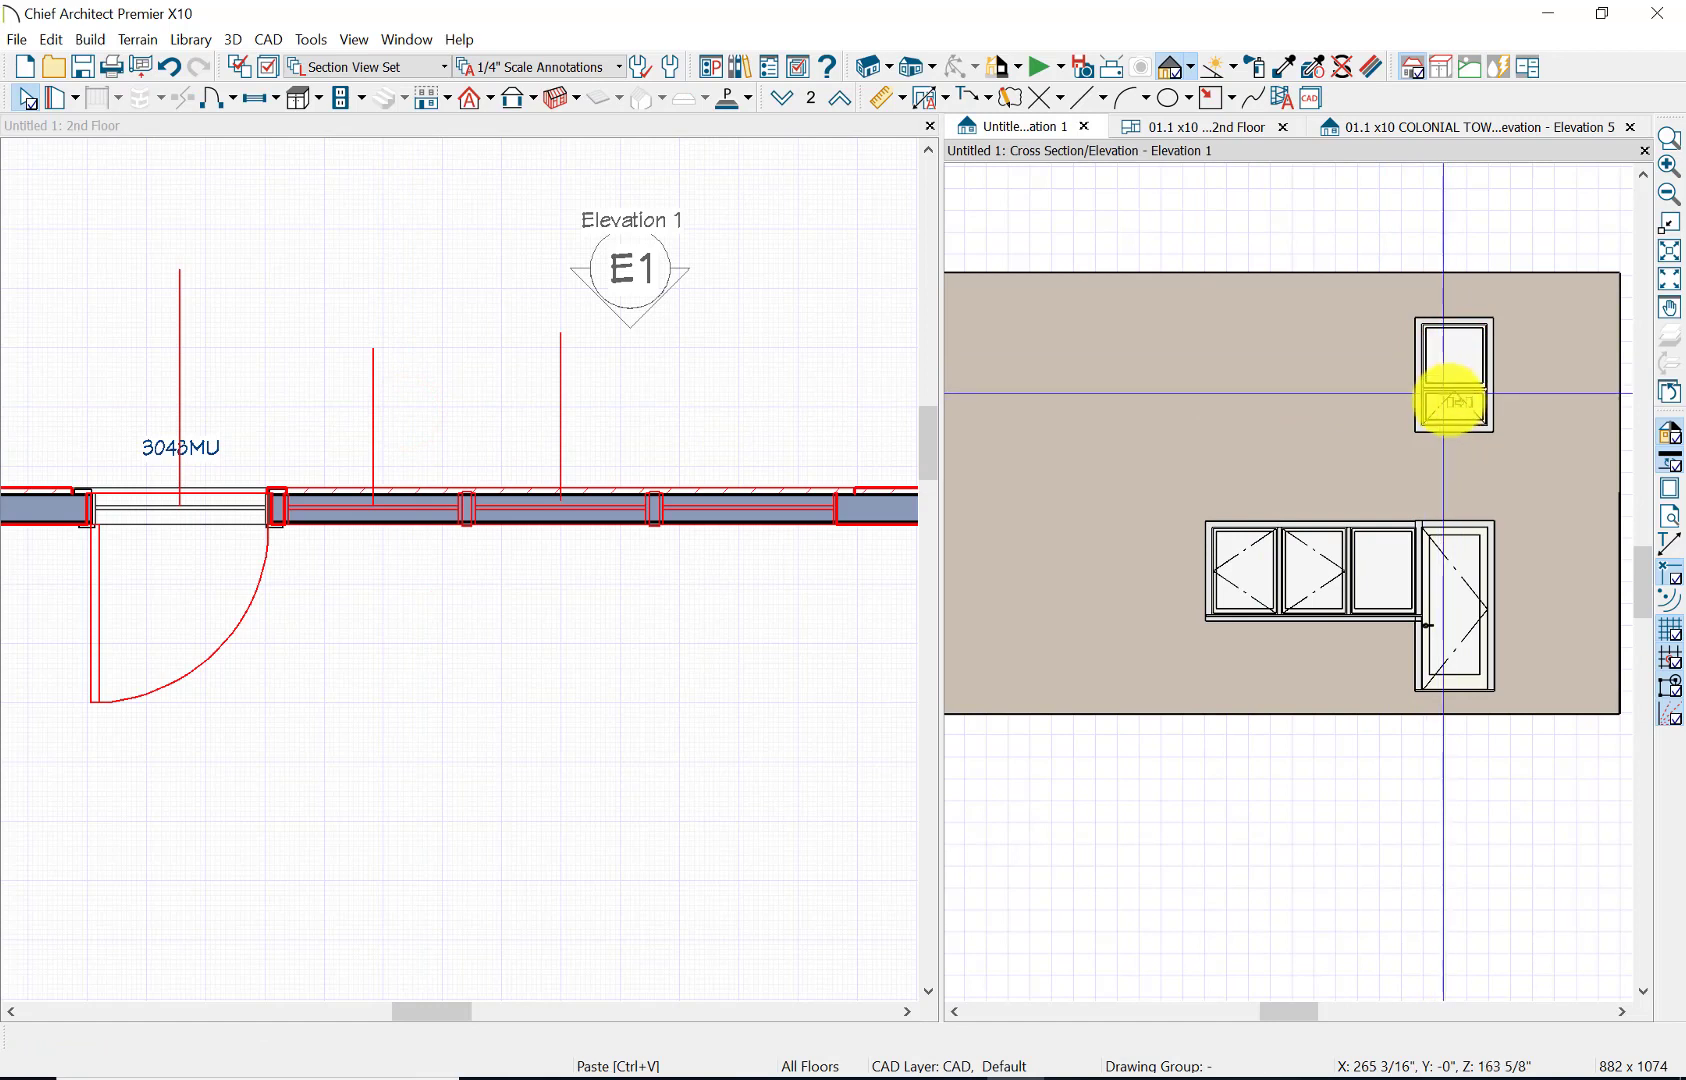
click(27, 97)
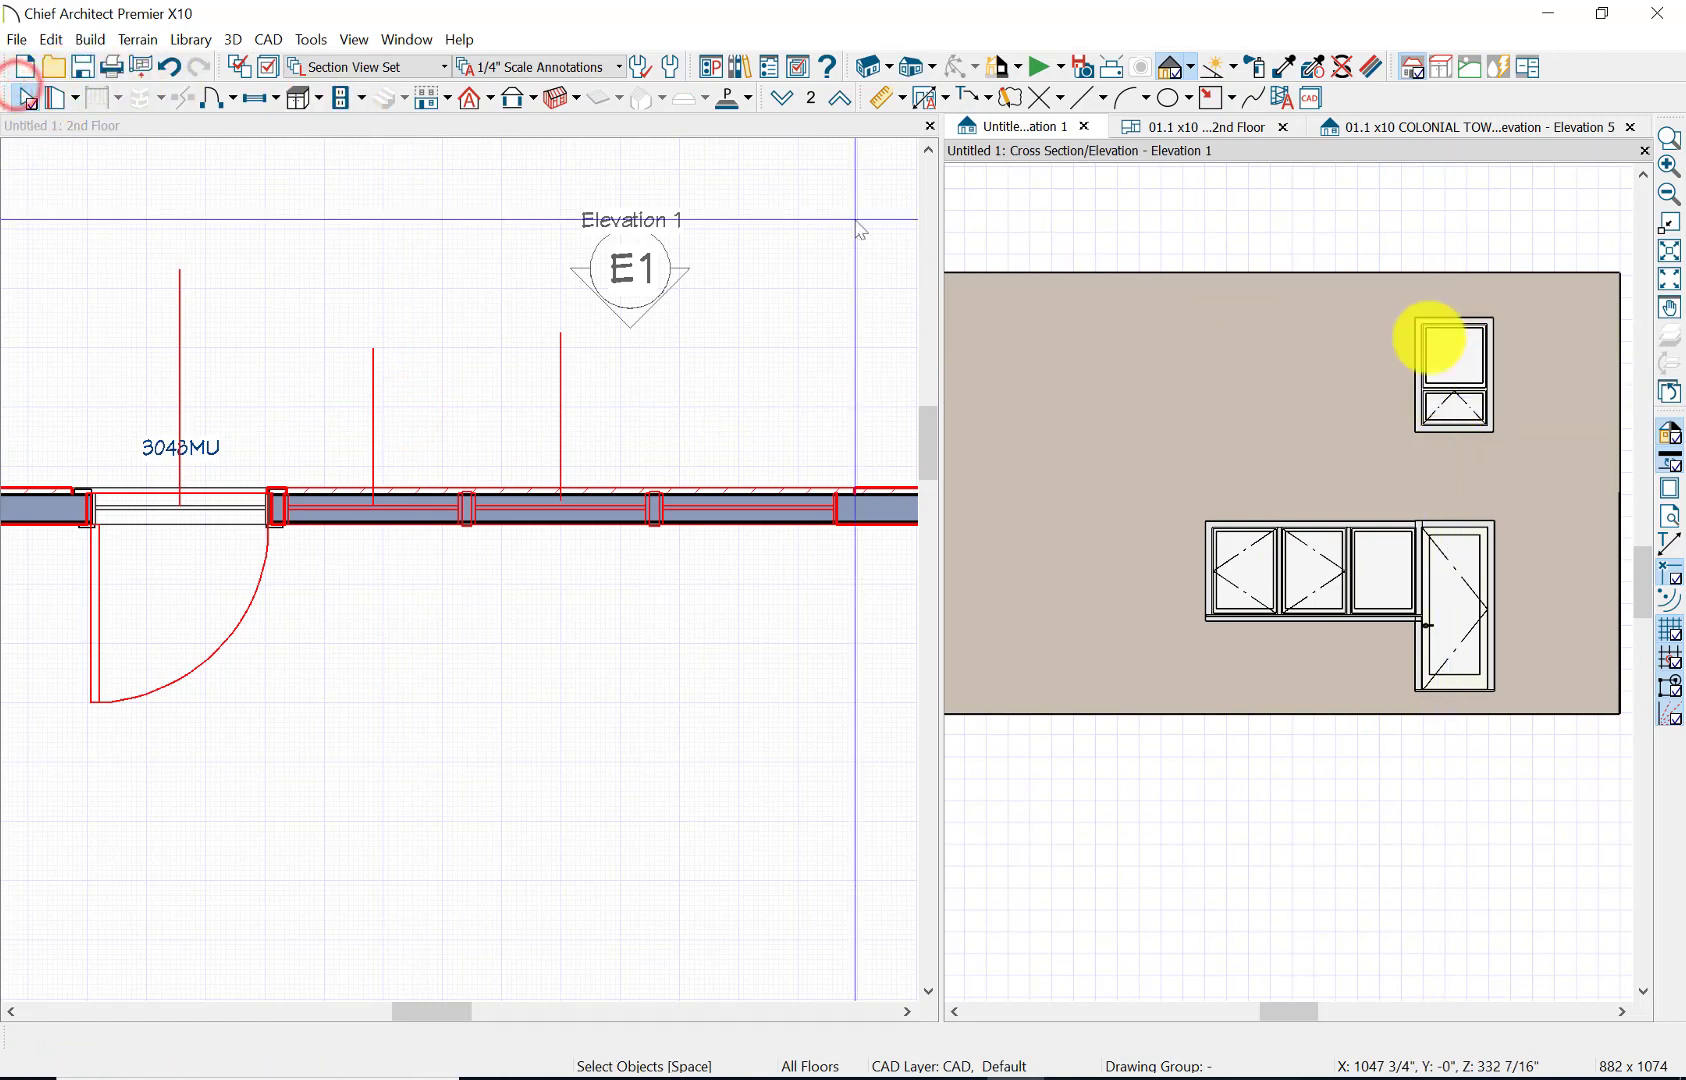
click(1283, 218)
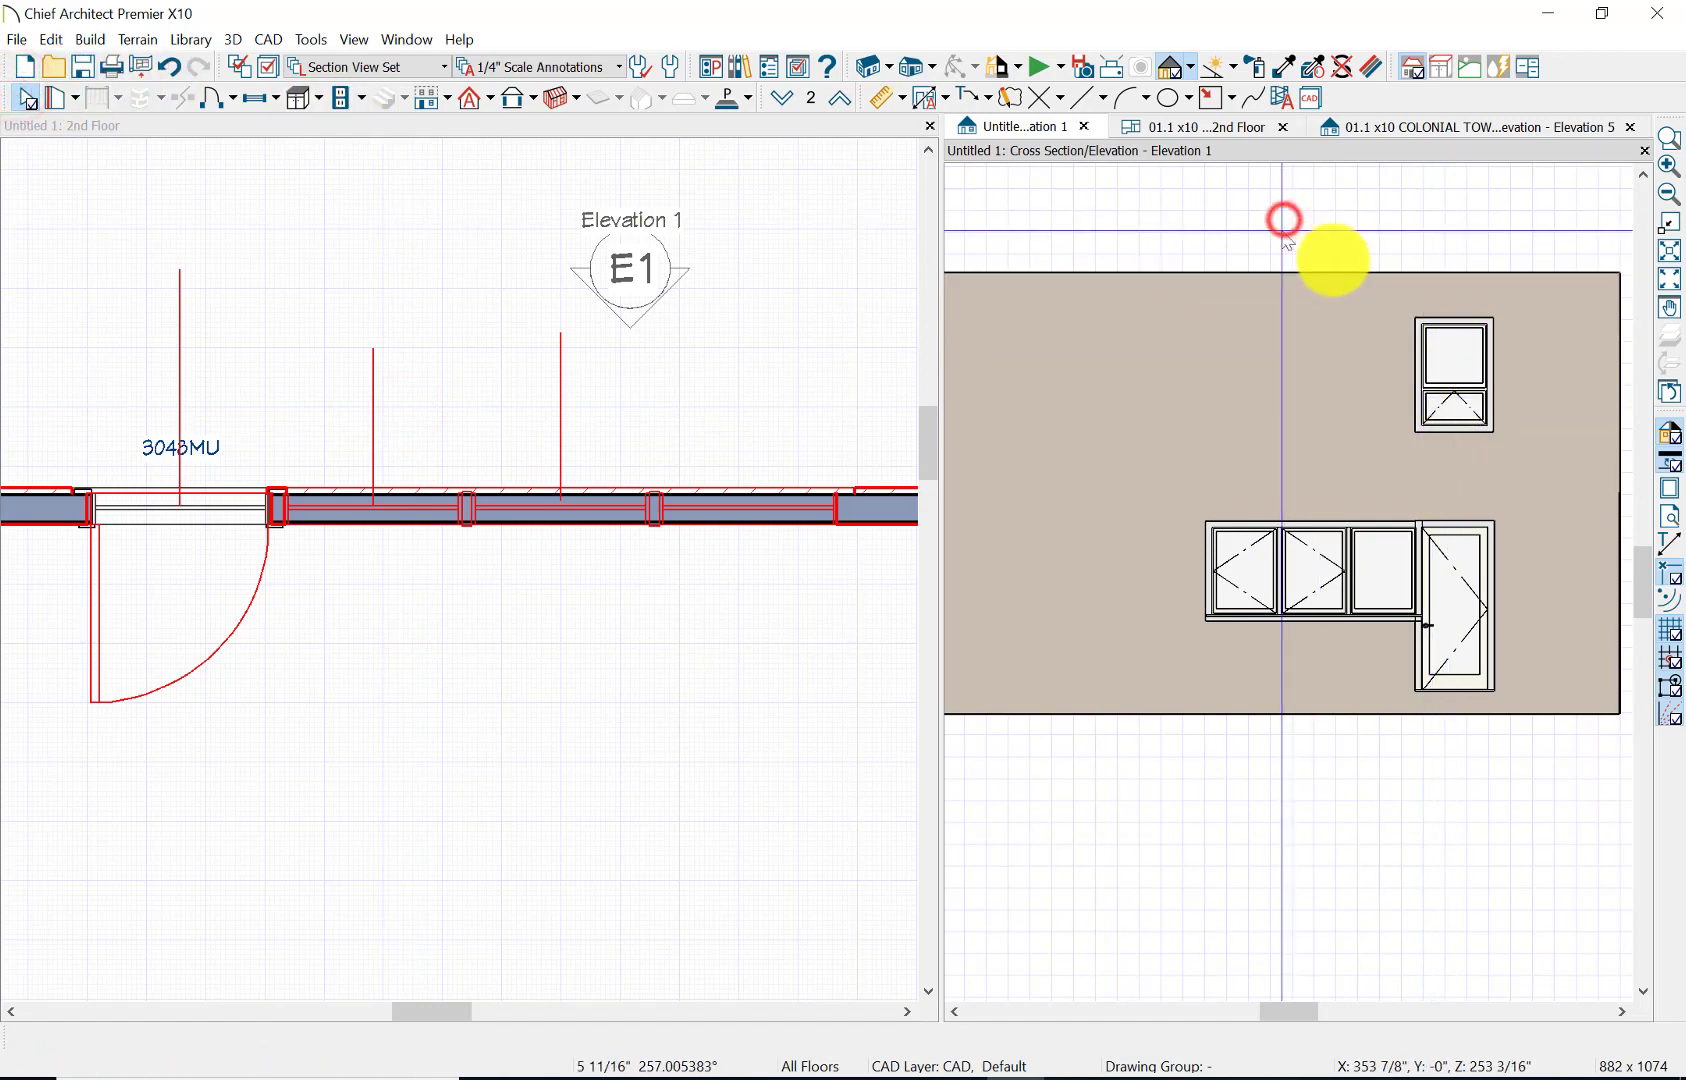
click(1465, 353)
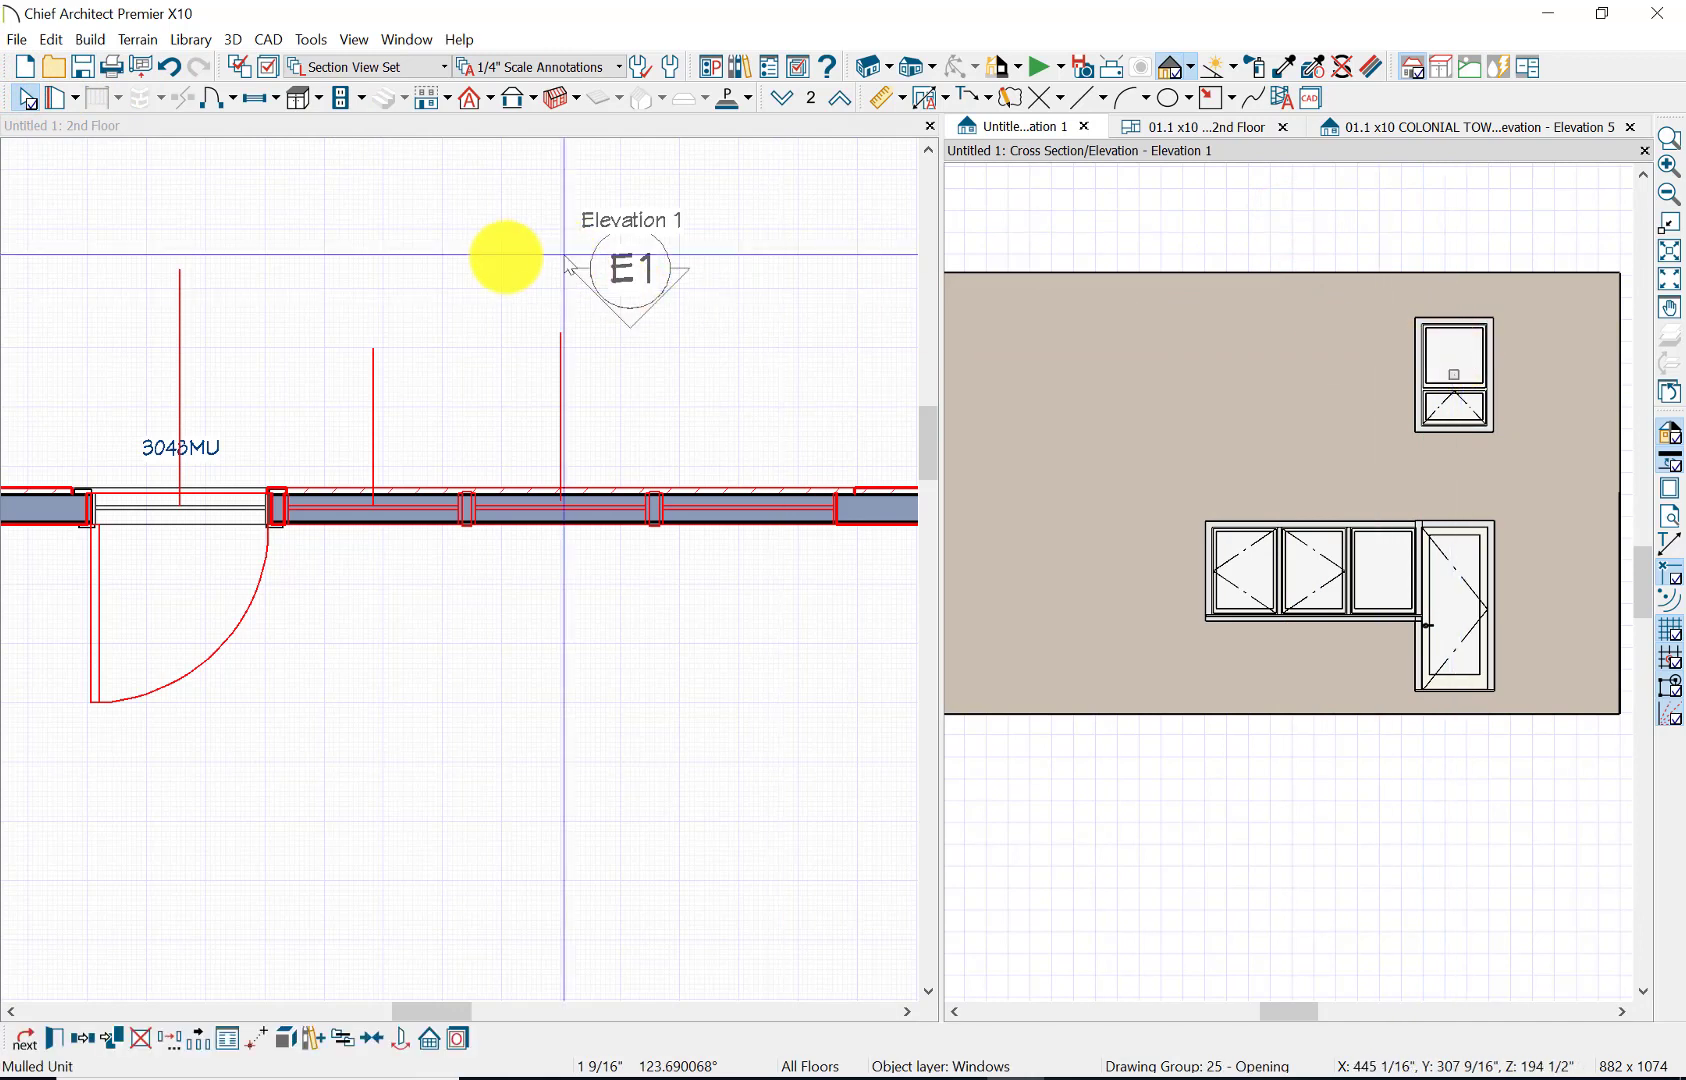
click(504, 263)
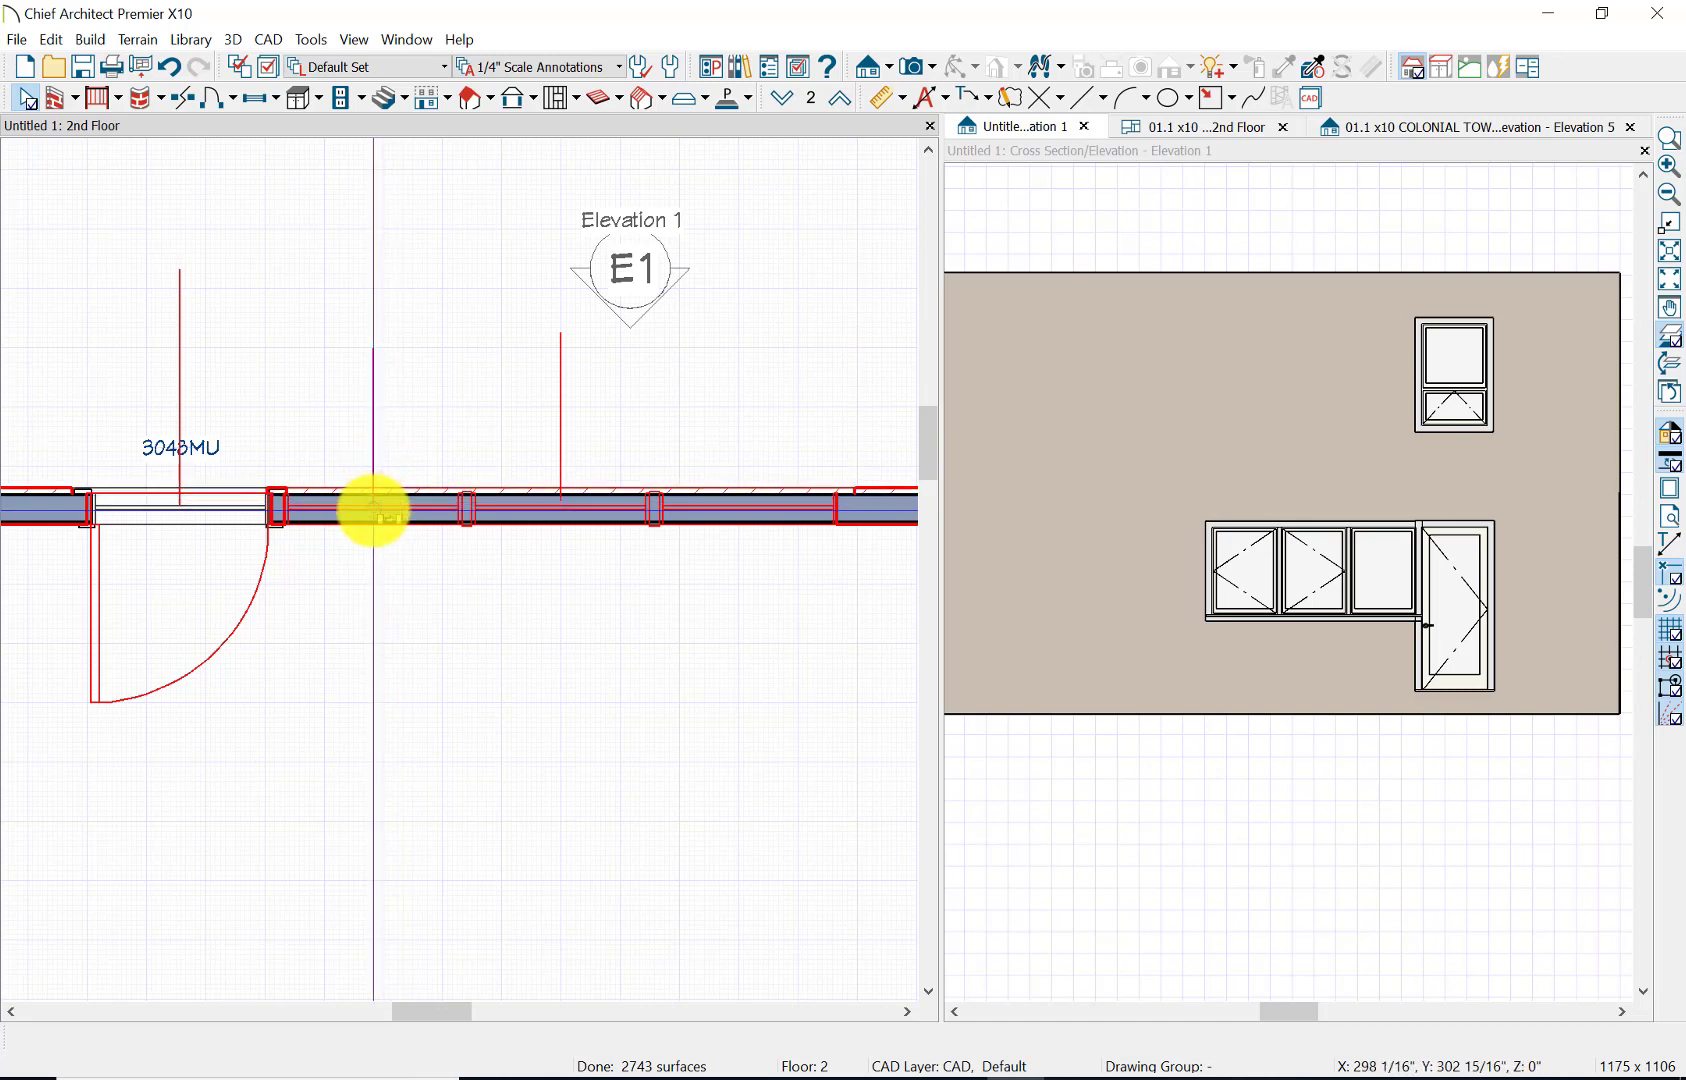
click(373, 510)
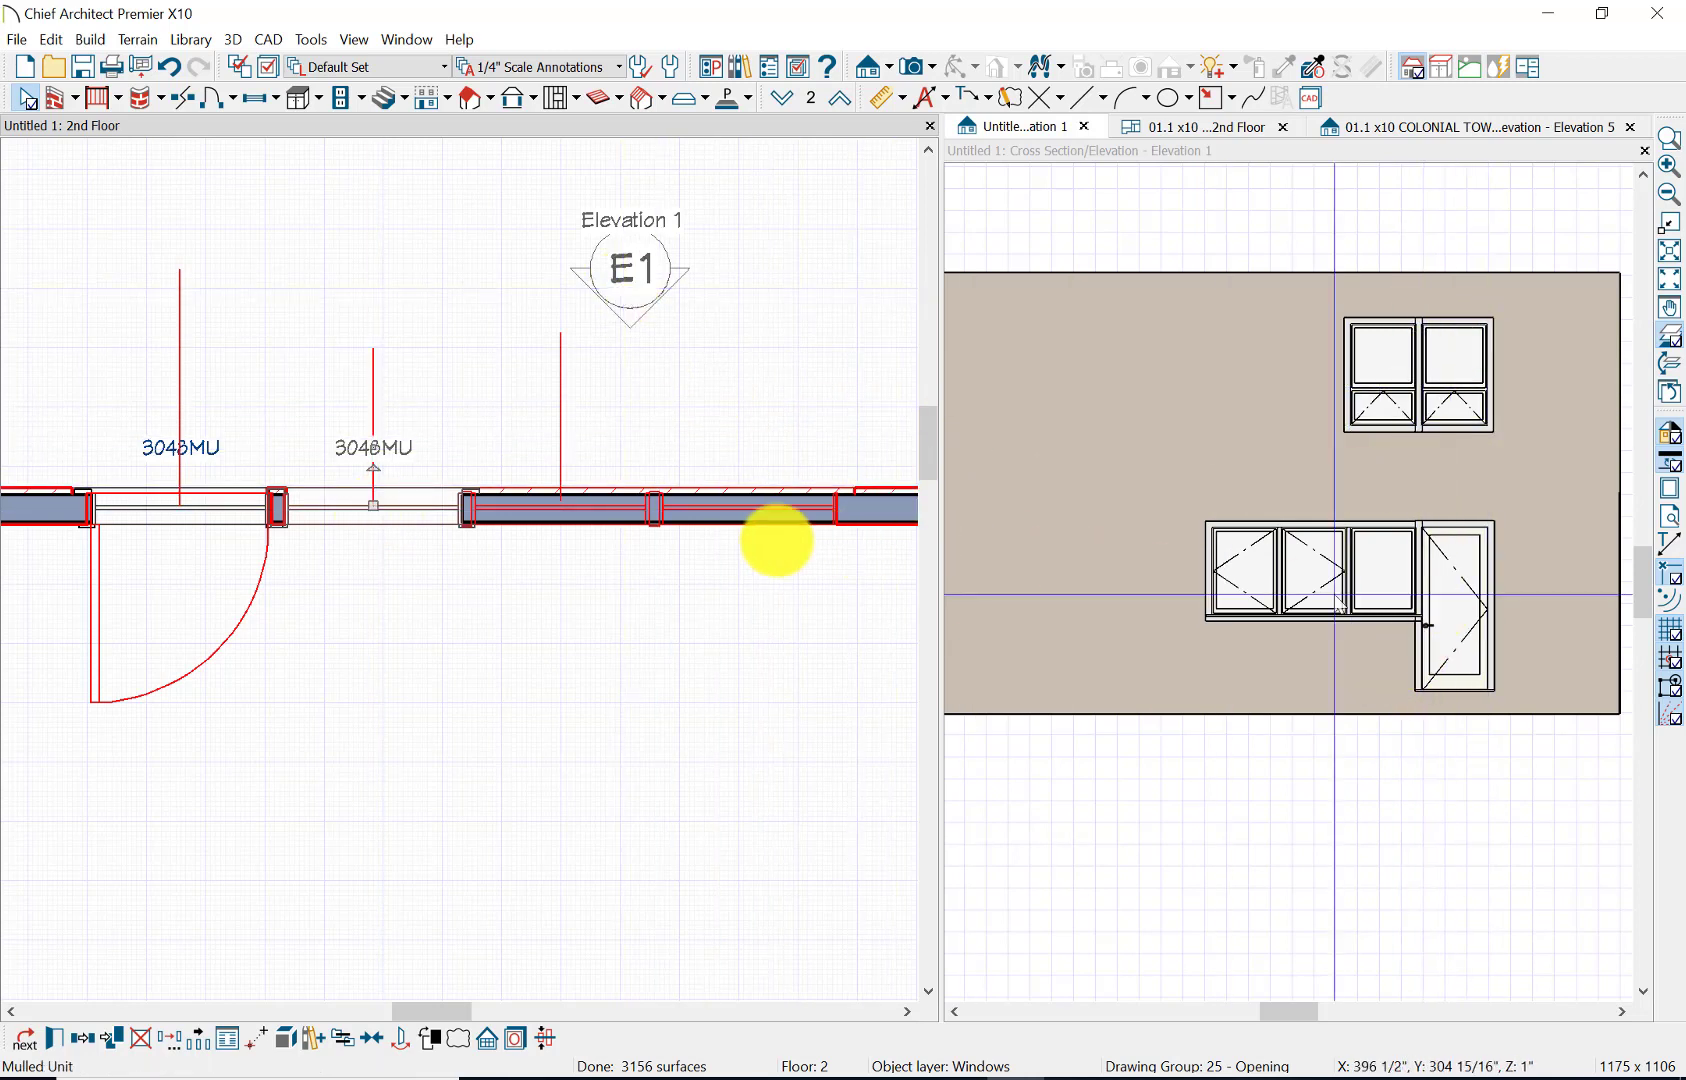
- Copy the first-floor 3076 door and paste it into the second-floor wall above the 3040SC window
click(784, 101)
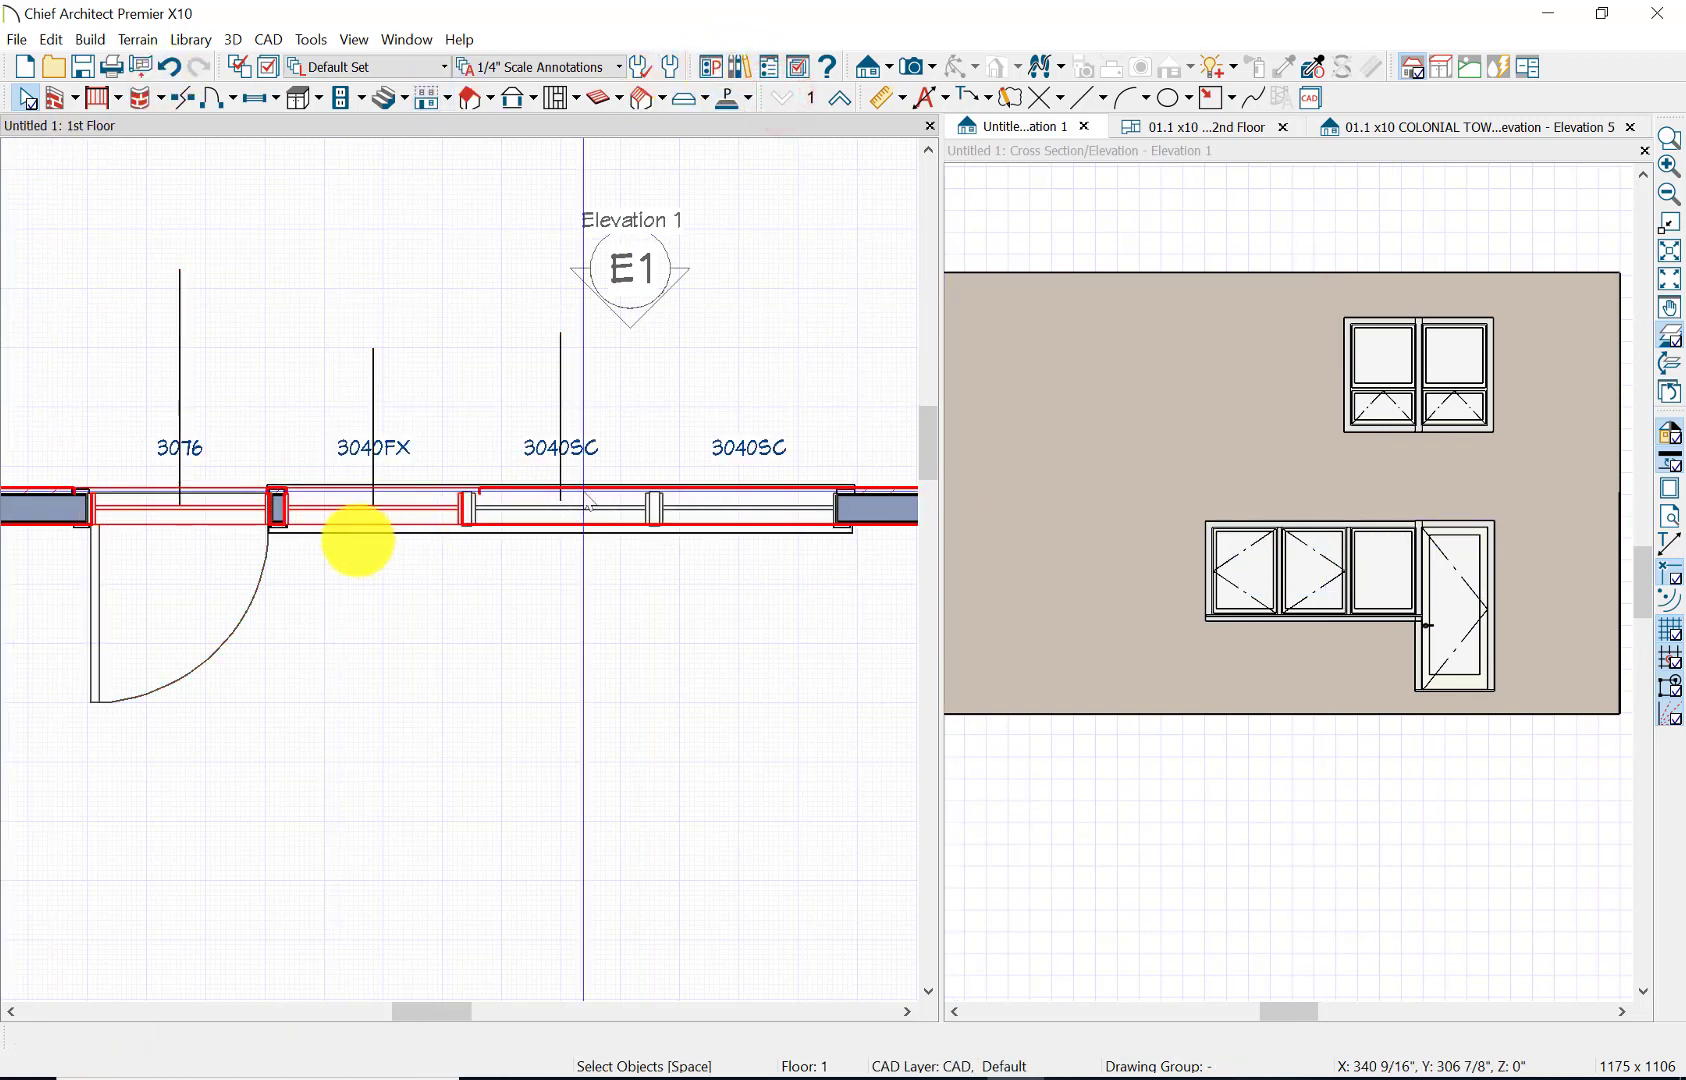
click(202, 498)
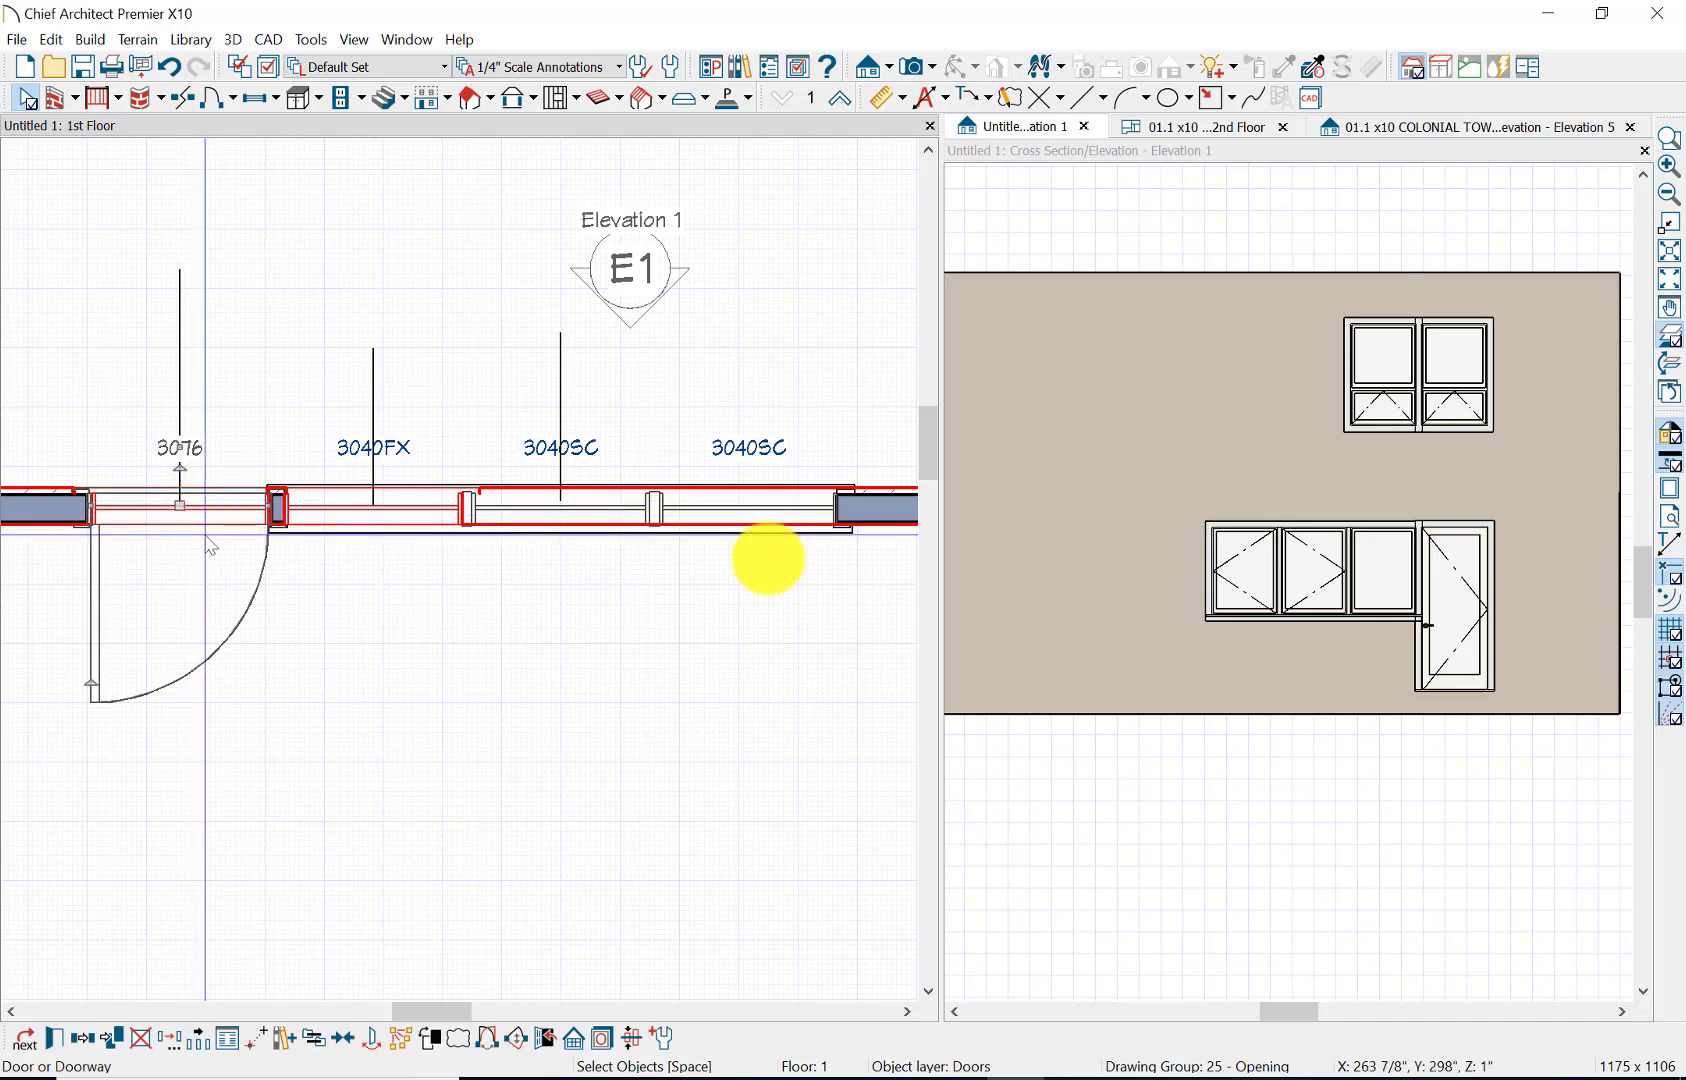
click(841, 102)
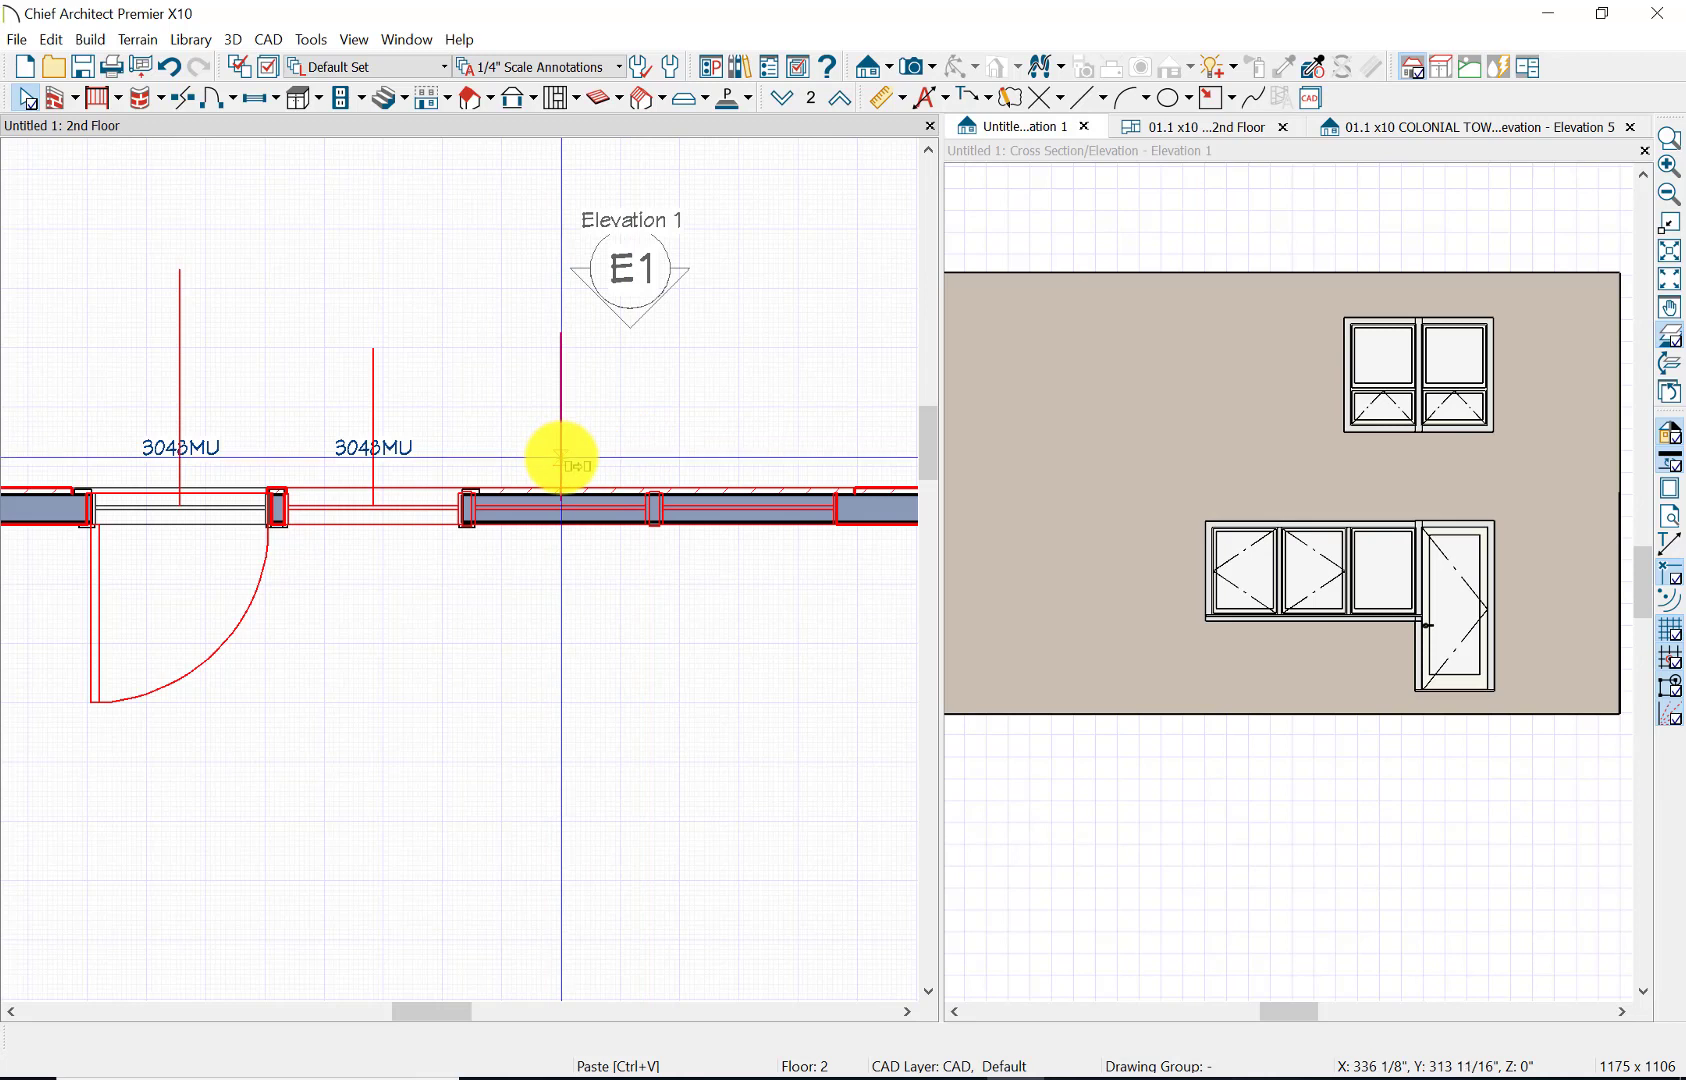
click(561, 460)
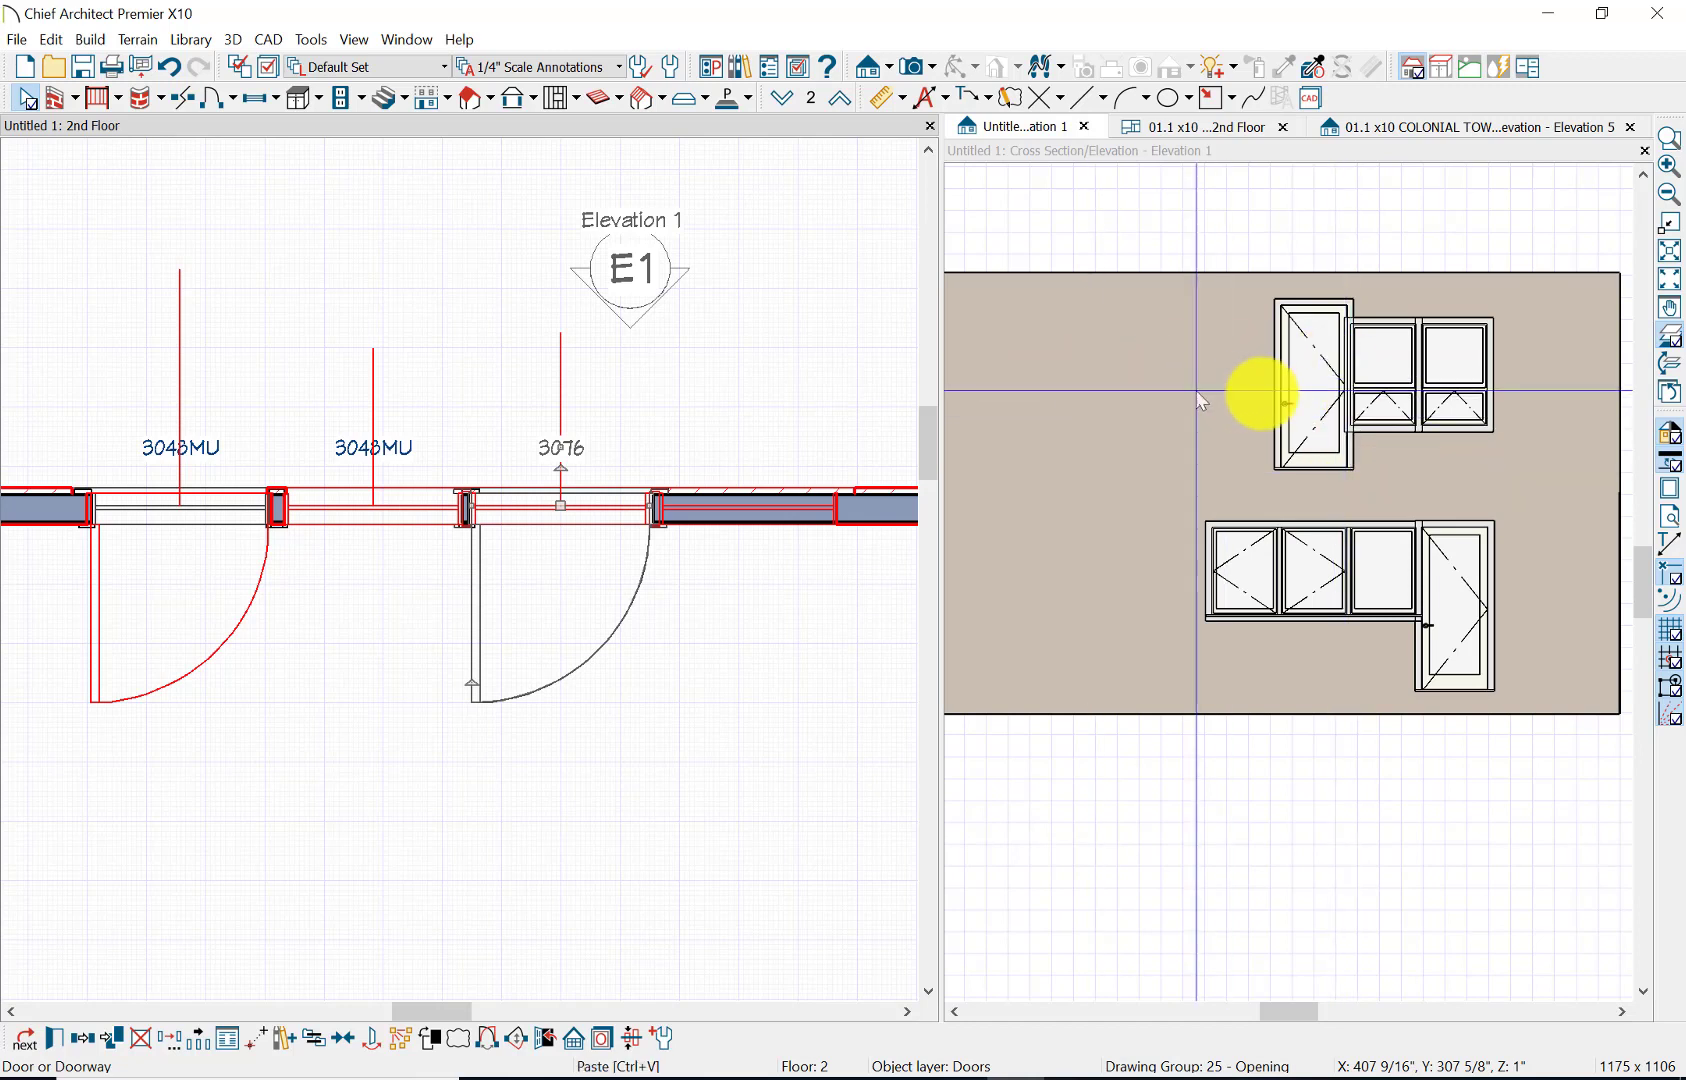
- Set the new door's height to 80 inches, making it a 3068, and reverse its swing
click(58, 1040)
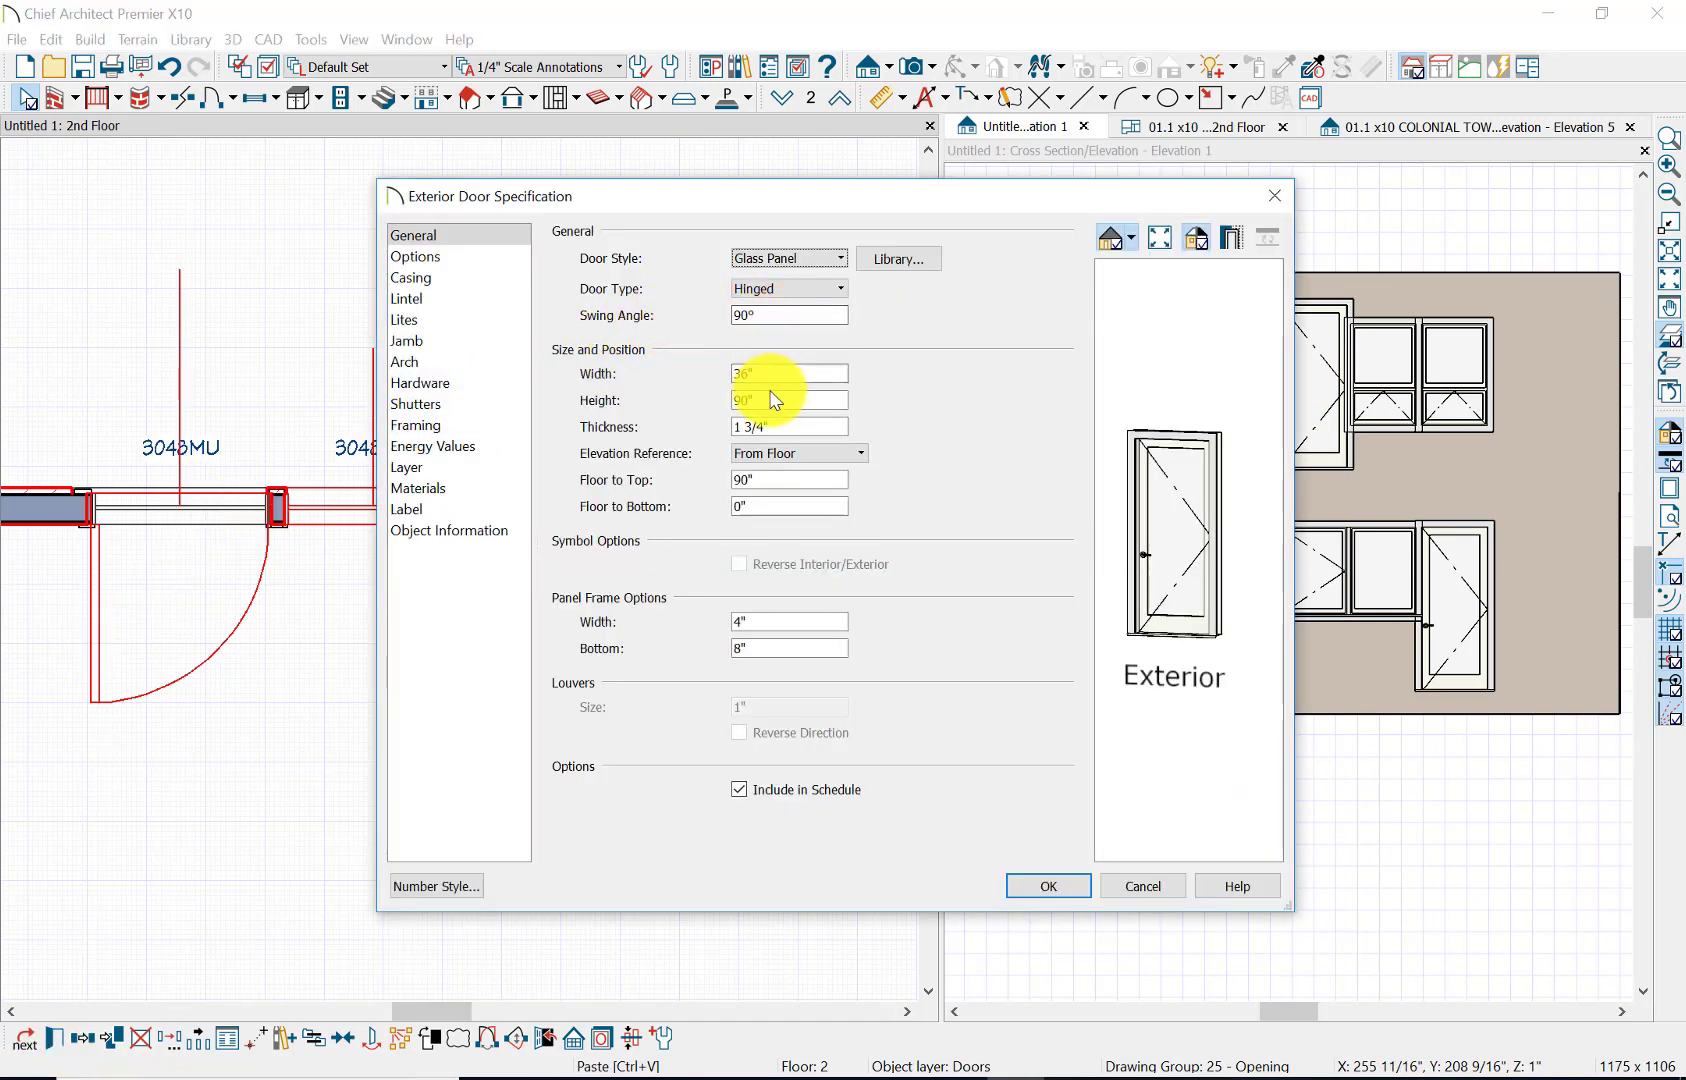
text(80)
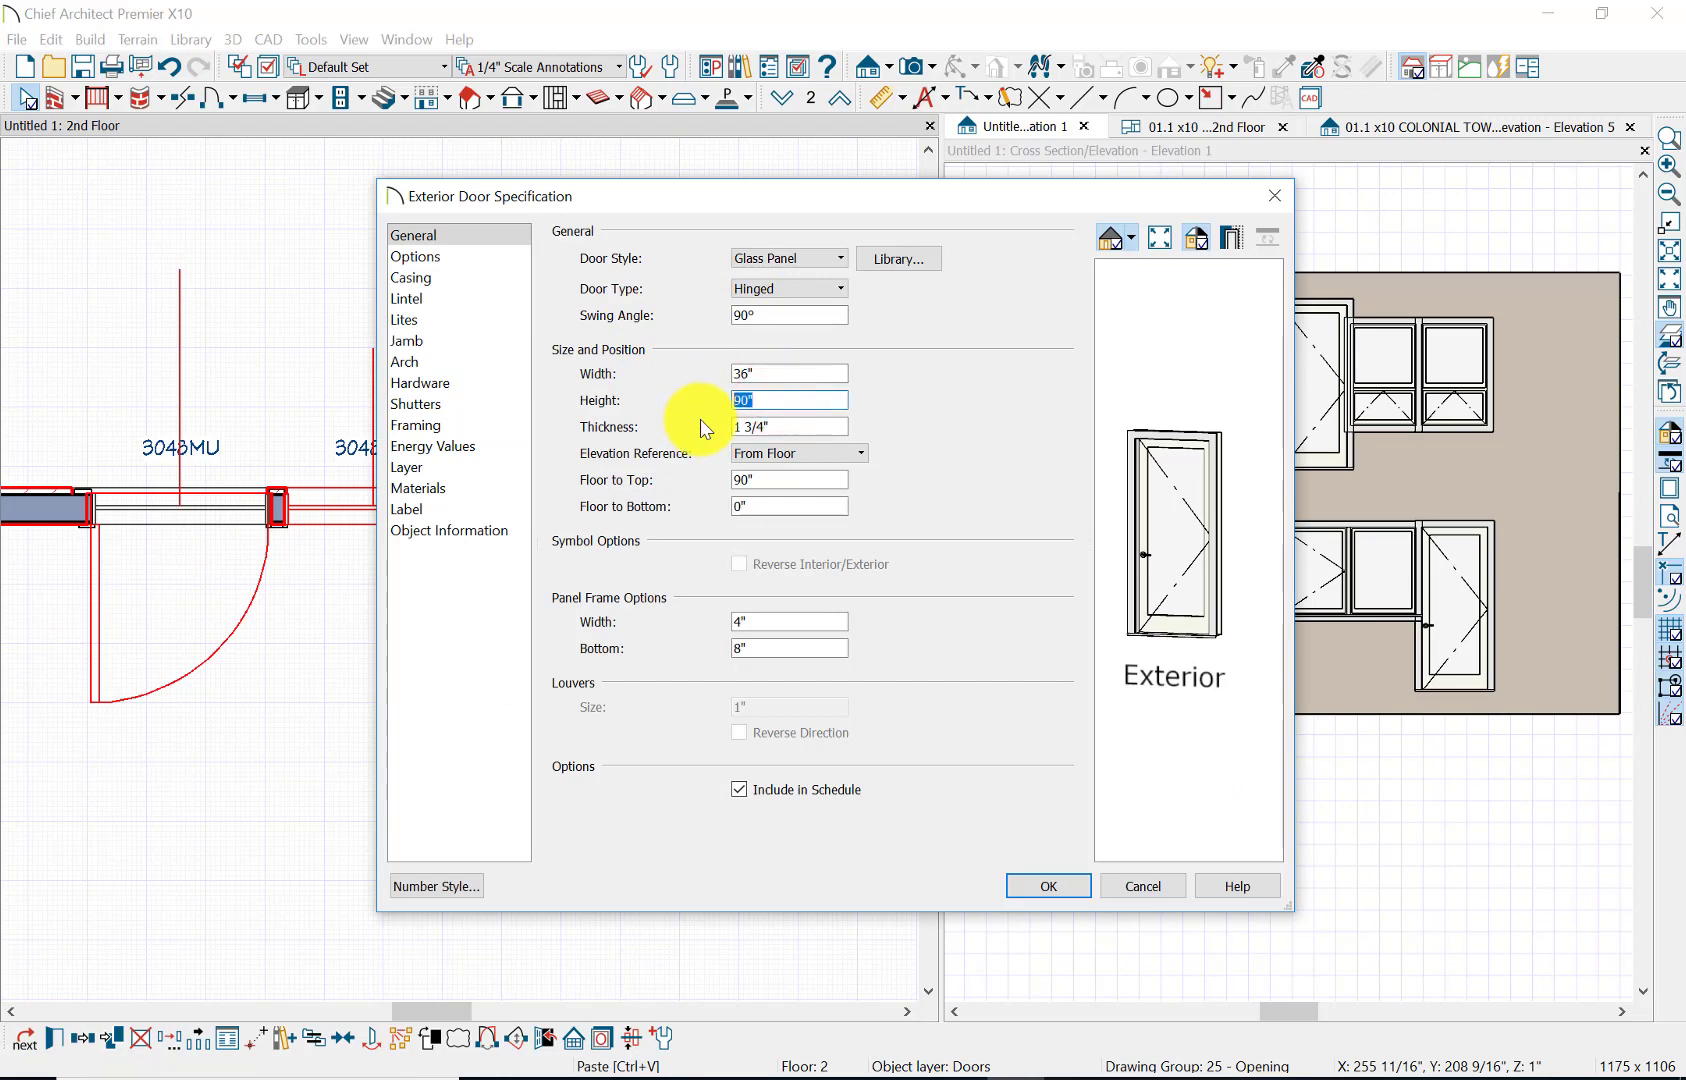
key(Return)
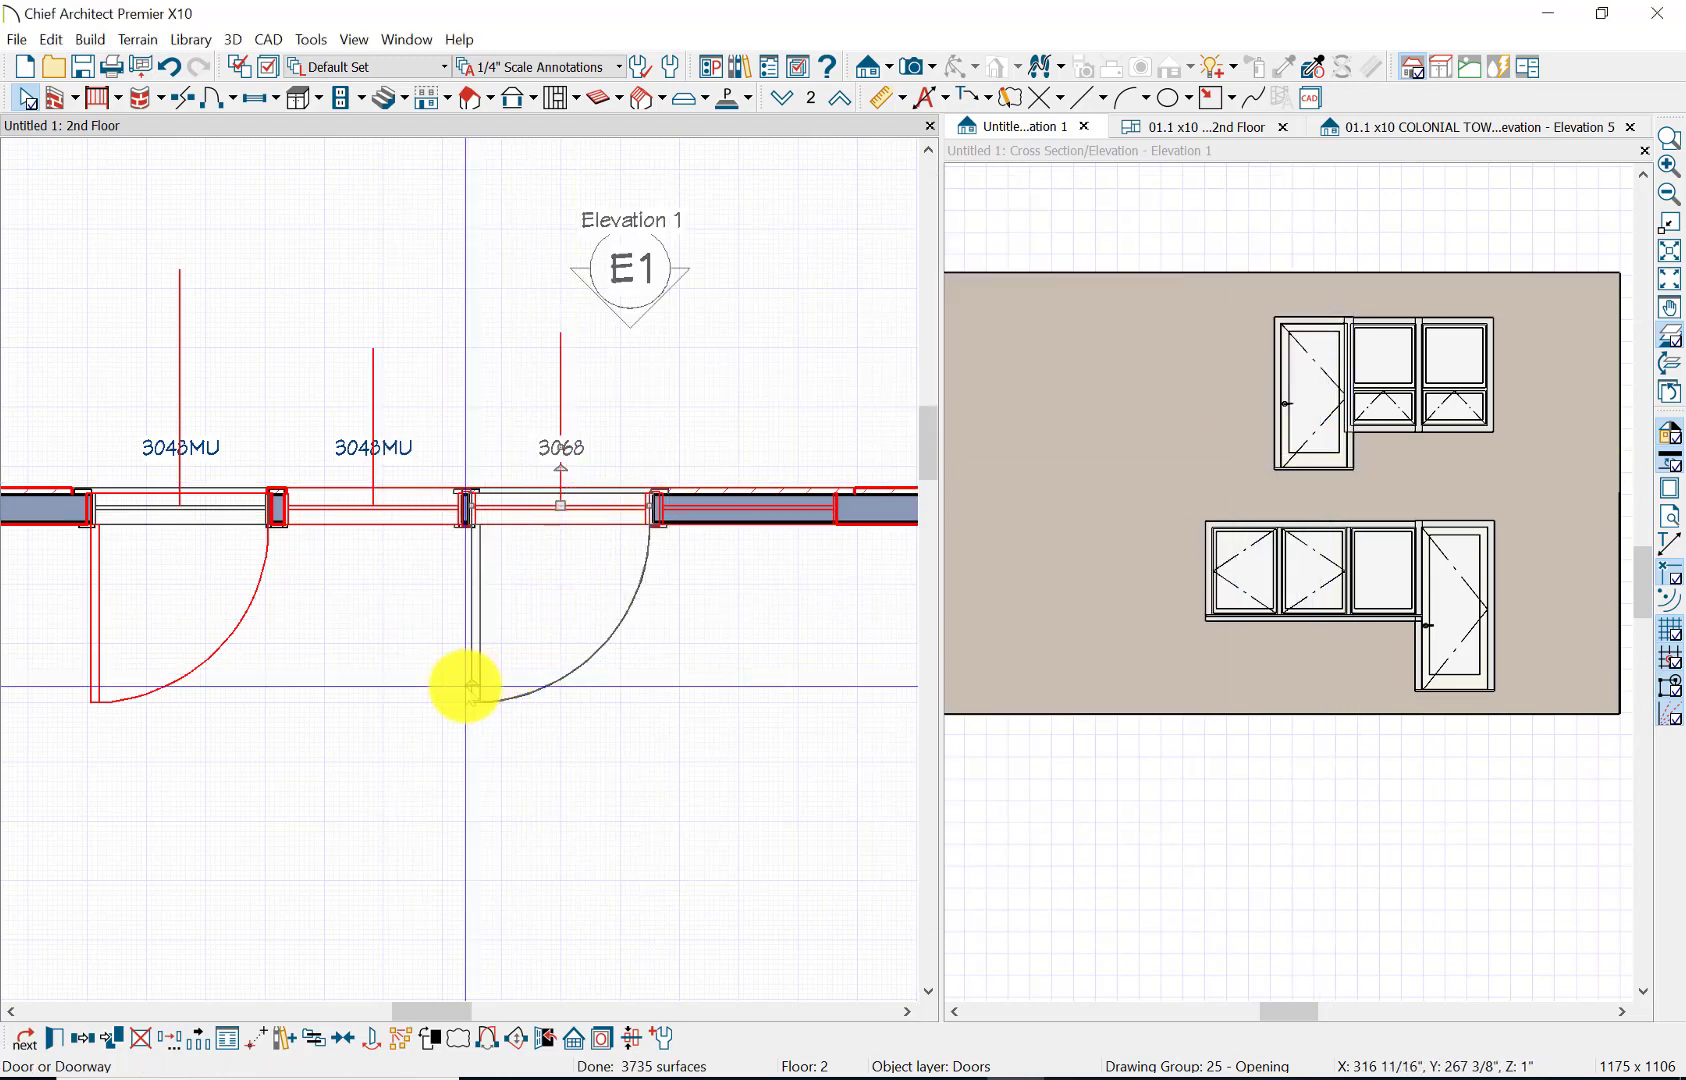
drag(470, 684, 782, 590)
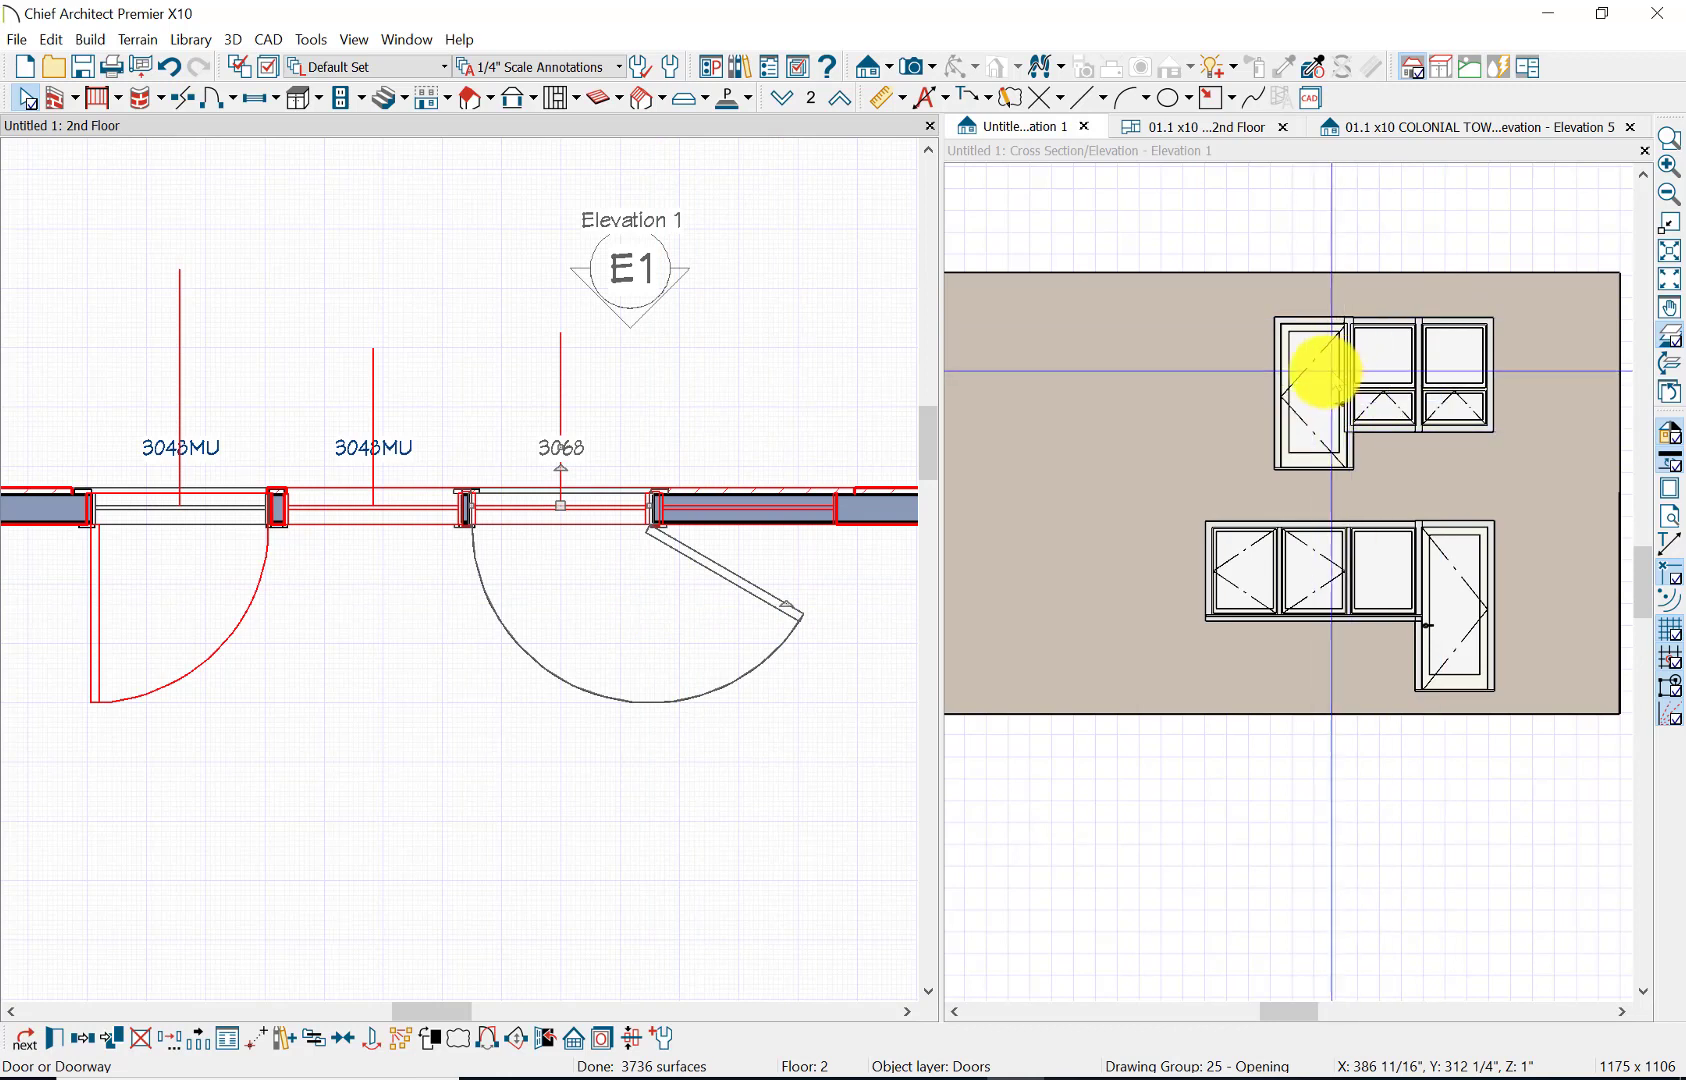
- In Elevation 1, mull the 3068 door and both upper mulled windows into one mulled unit
click(1315, 385)
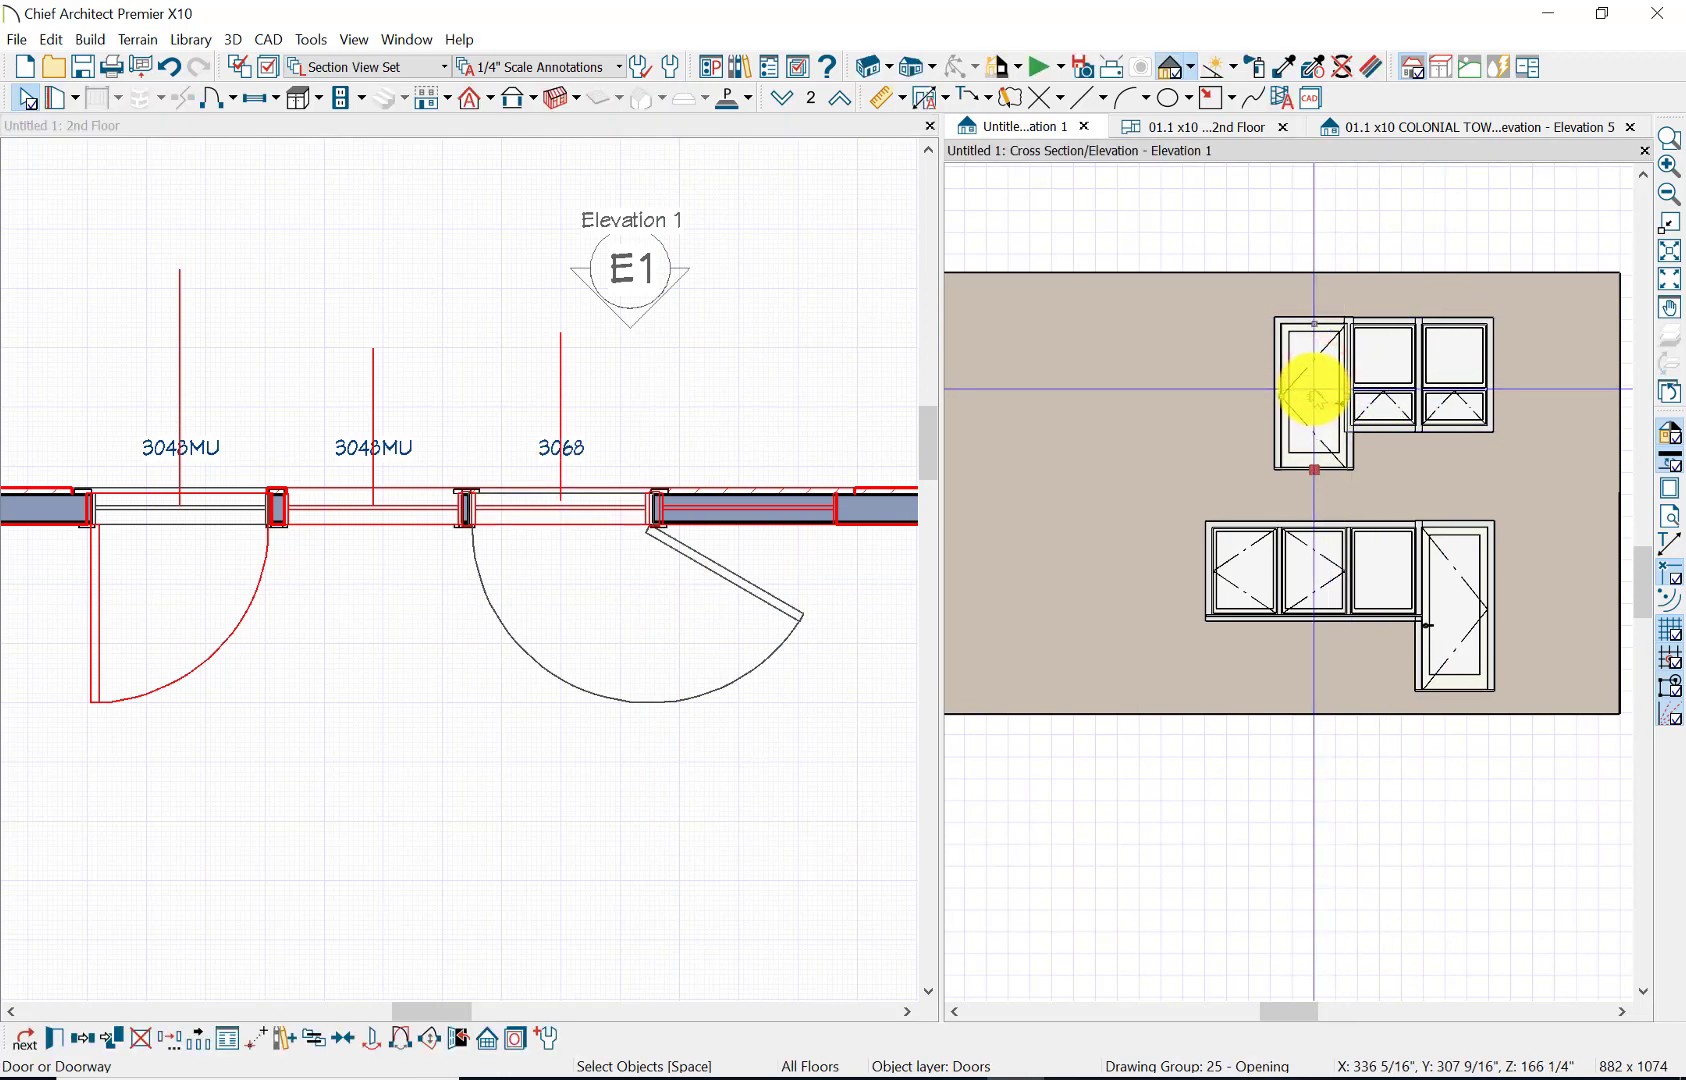
shift+click(1378, 360)
shift+click(1466, 362)
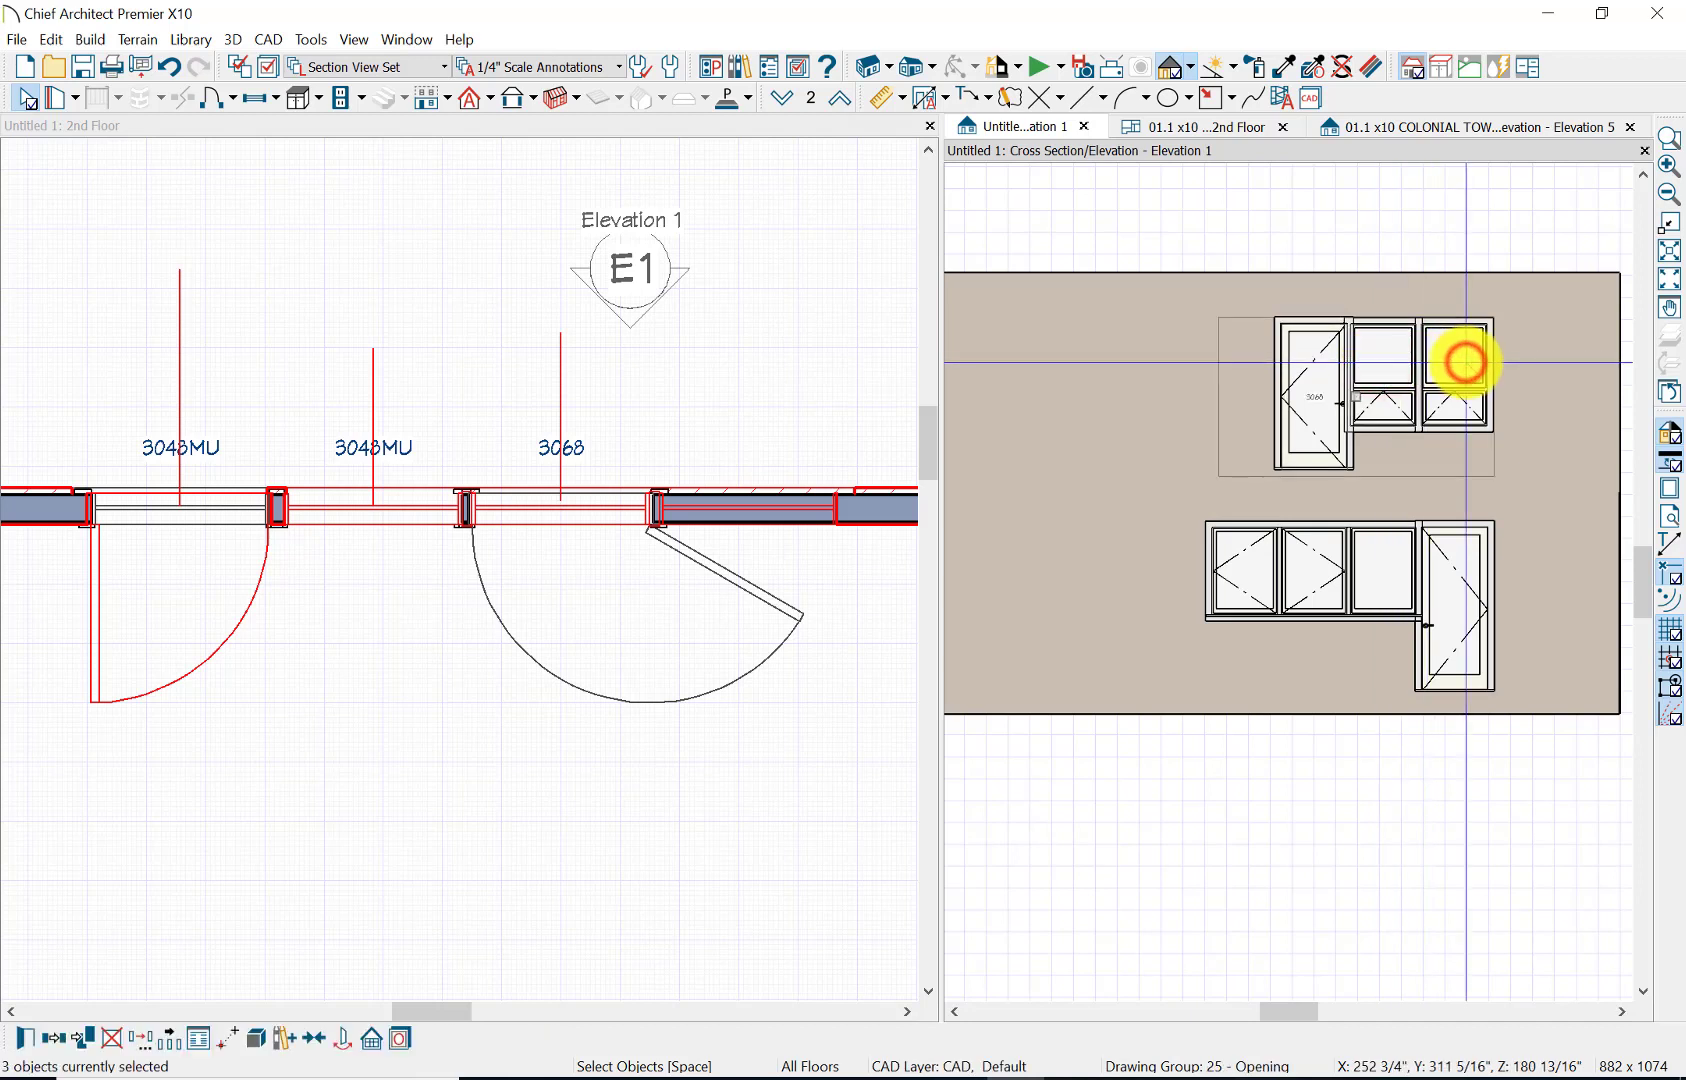
click(262, 1041)
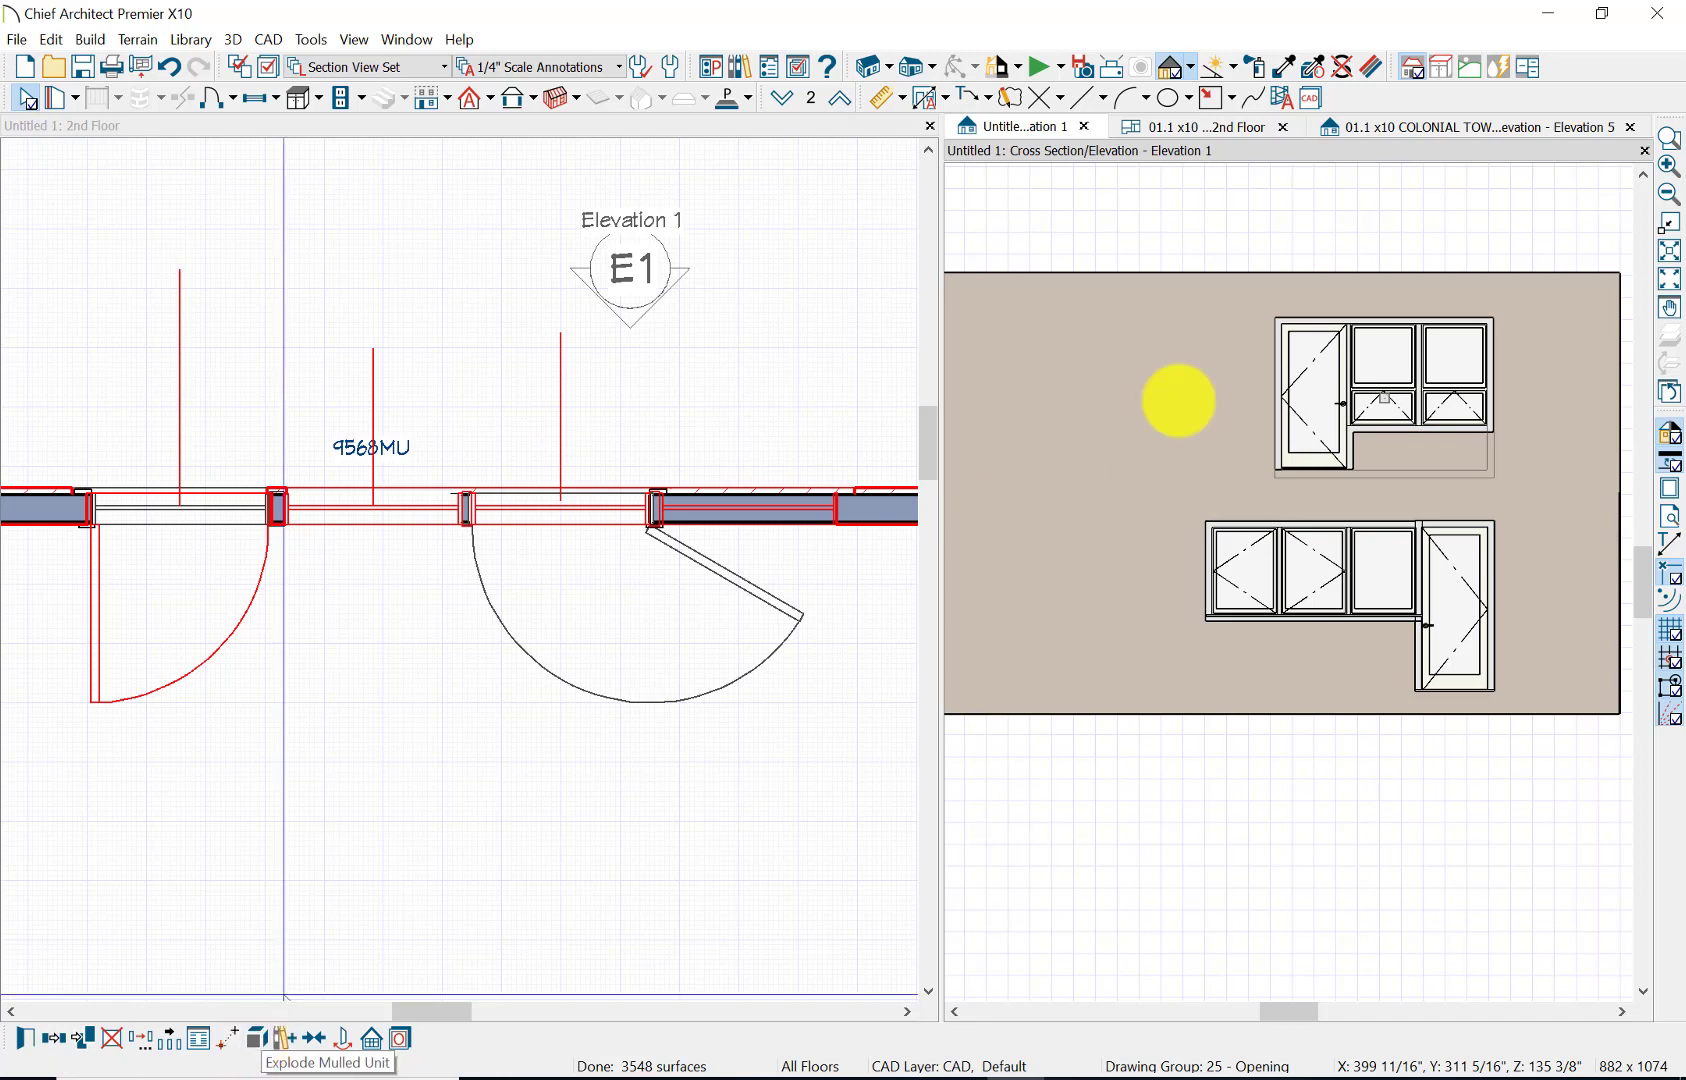
click(1210, 421)
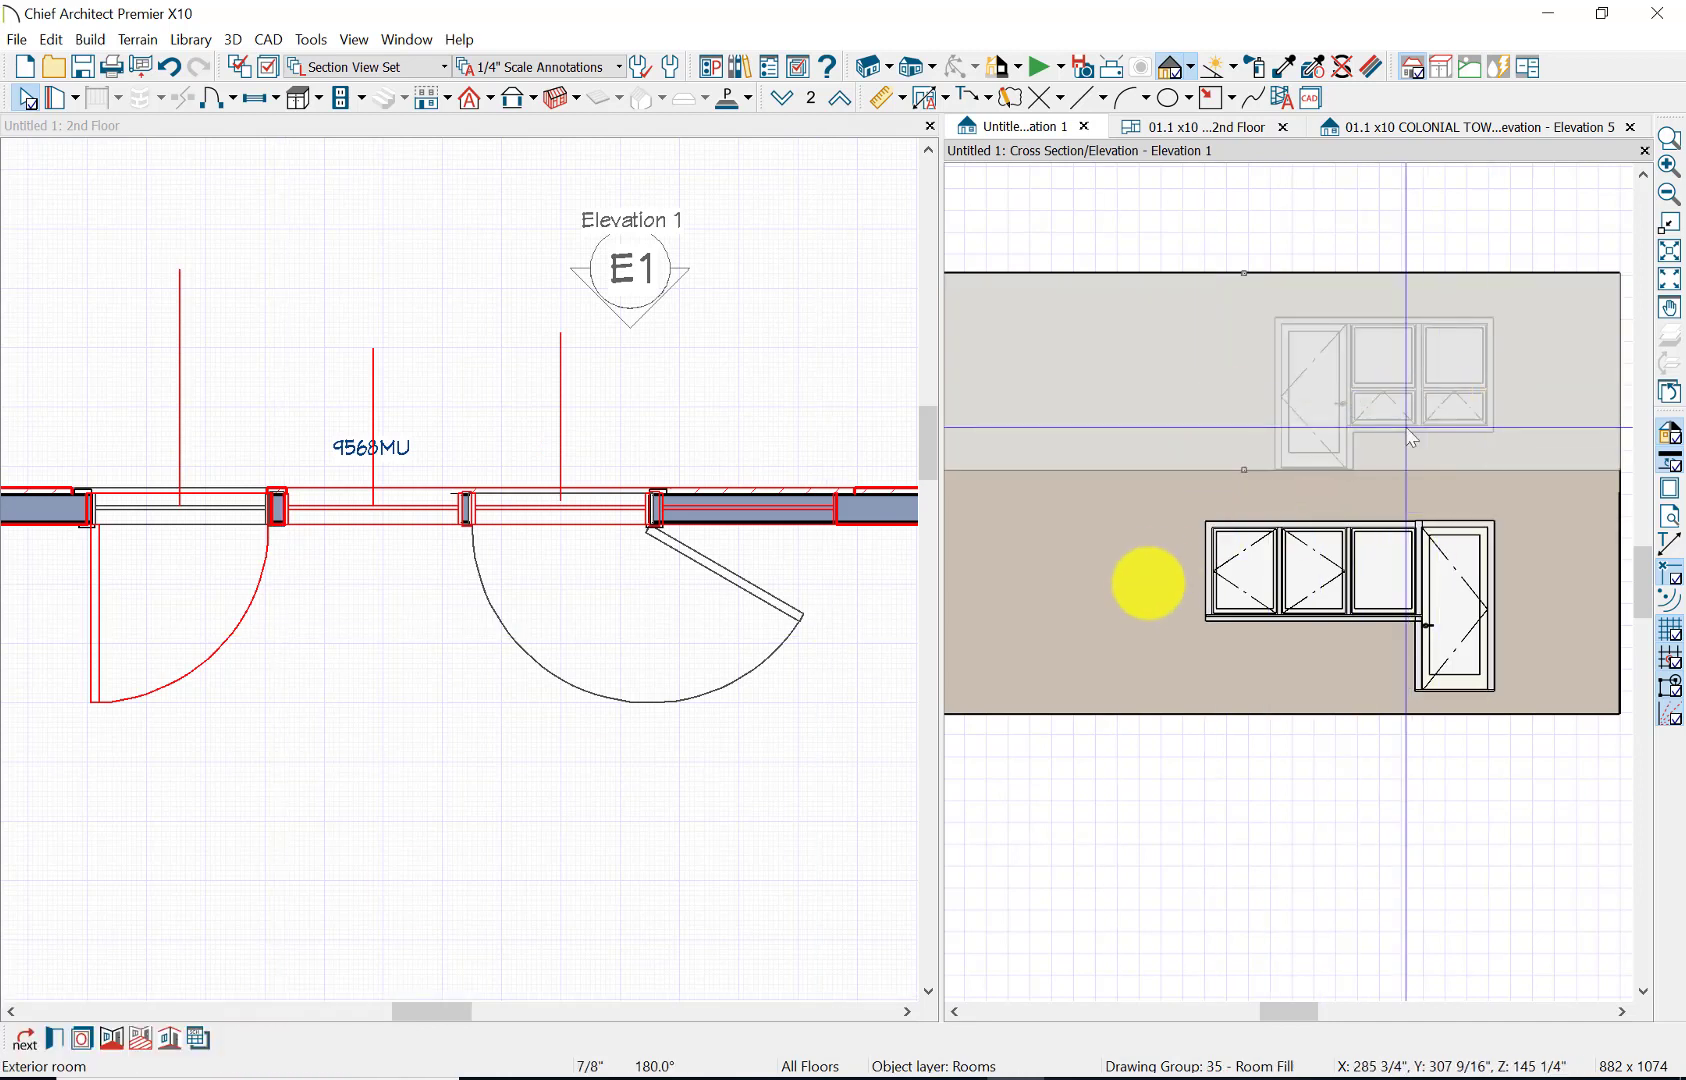
click(1136, 568)
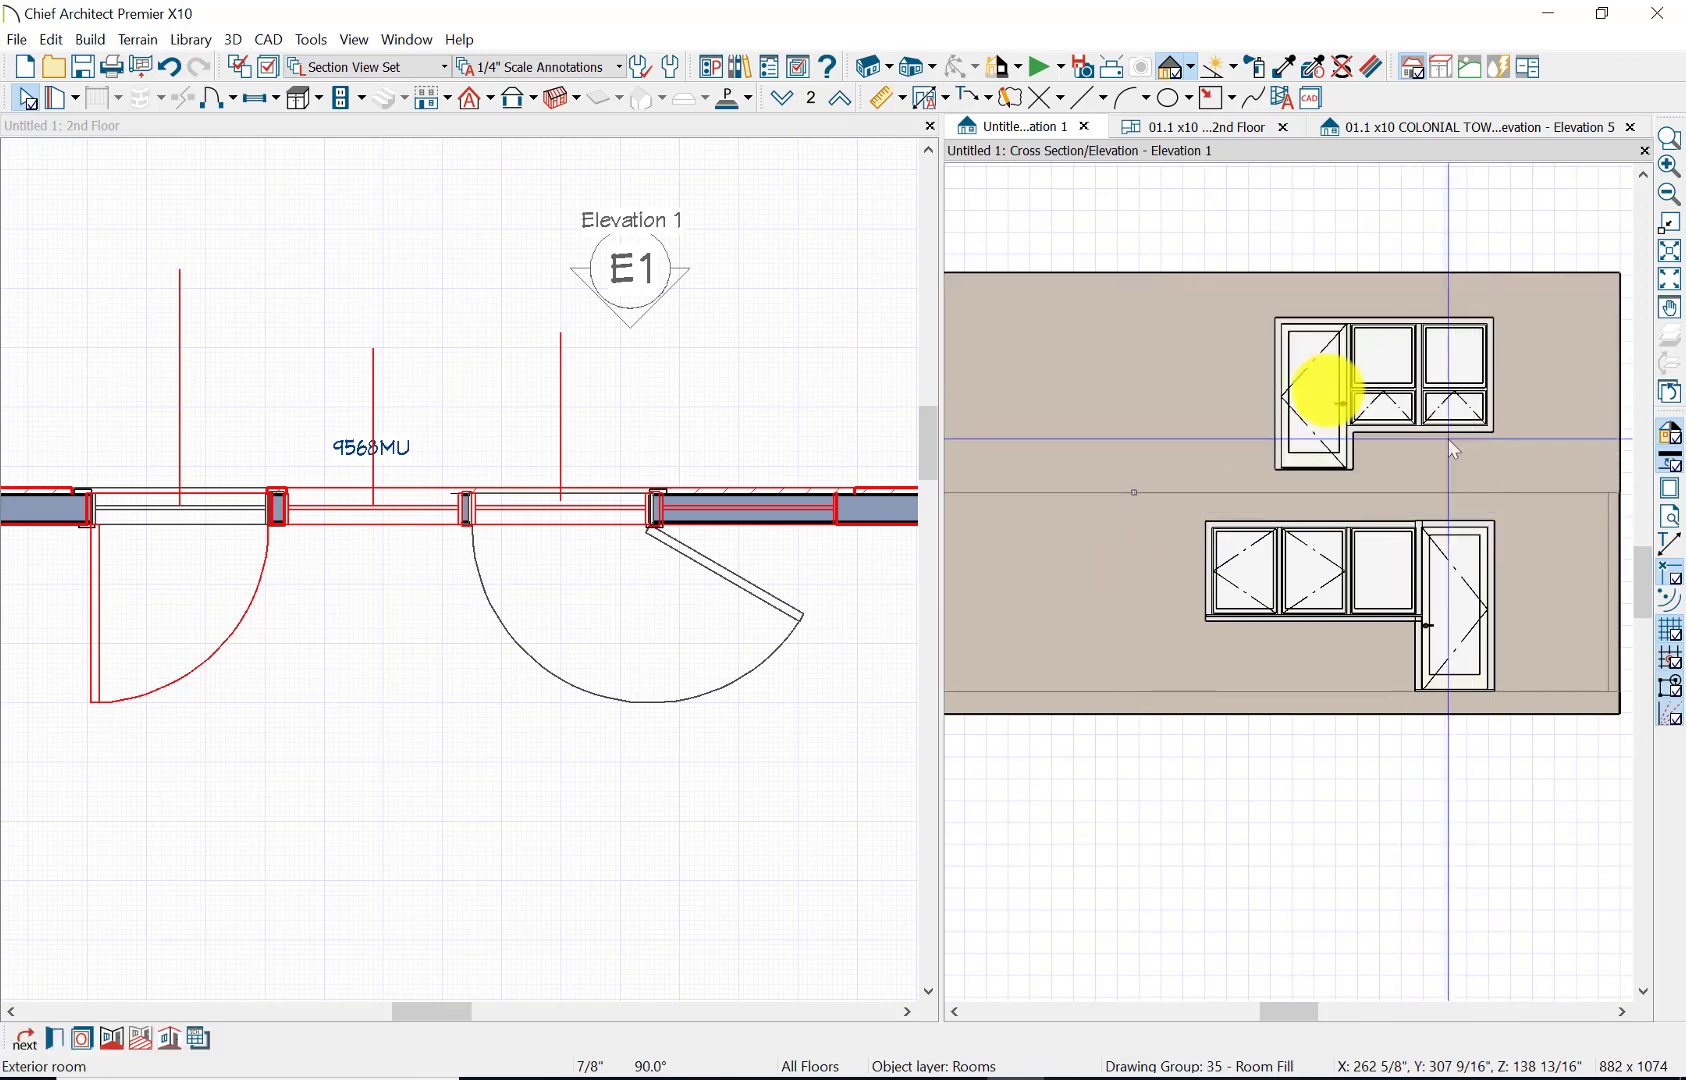